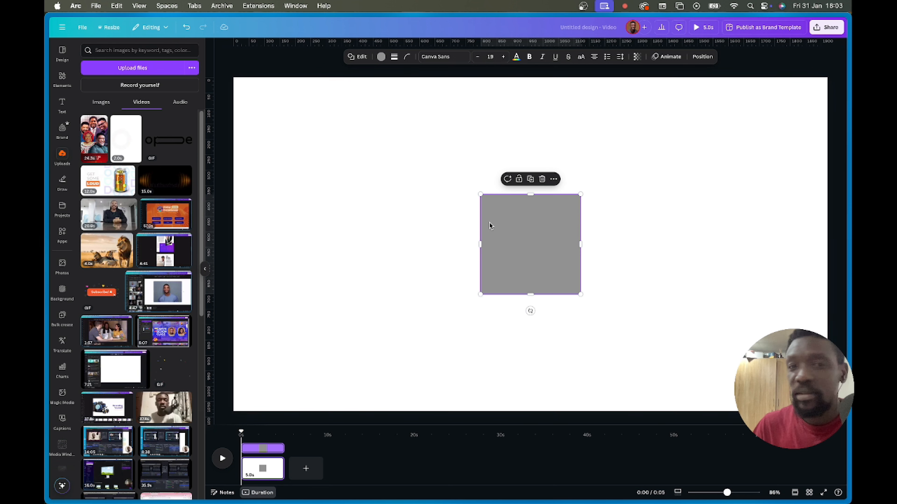
- Move the grey square left and widen it into a rectangle about 1671 px wide
{"action": "left_click_drag", "start_coordinate": [532, 240], "coordinate": [432, 228]}
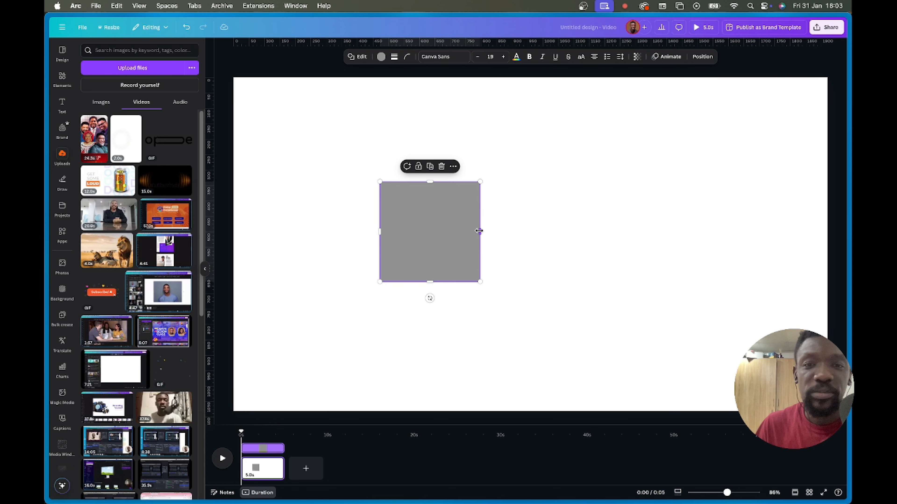
{"action": "left_click_drag", "start_coordinate": [479, 231], "coordinate": [782, 225]}
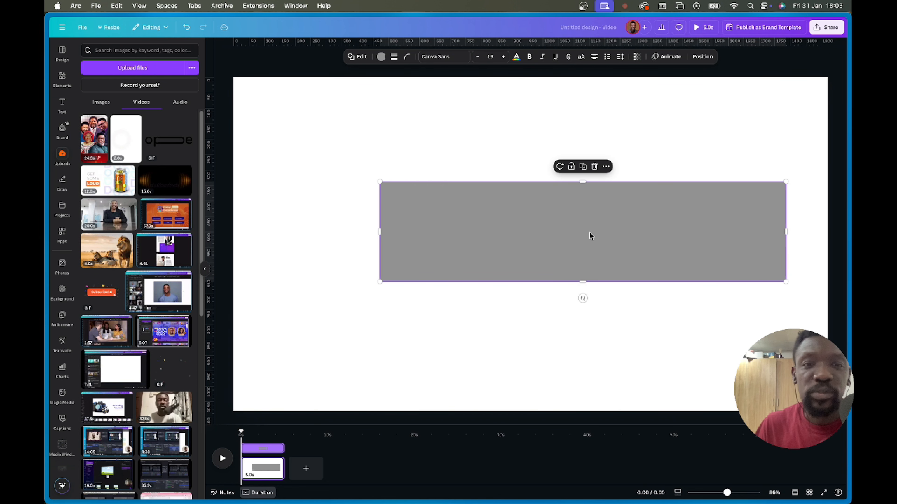
{"action": "left_click_drag", "start_coordinate": [590, 234], "coordinate": [526, 273]}
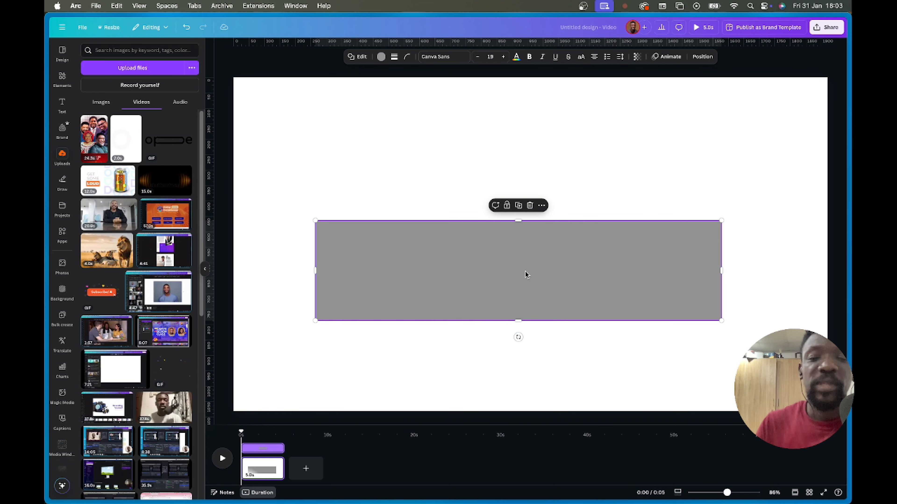
{"action": "left_click_drag", "start_coordinate": [500, 260], "coordinate": [438, 249]}
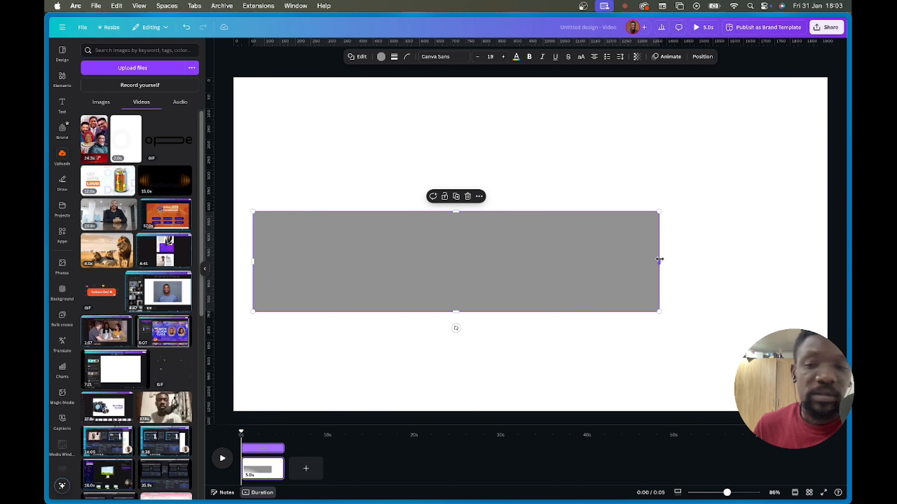
{"action": "left_click_drag", "start_coordinate": [659, 259], "coordinate": [771, 254]}
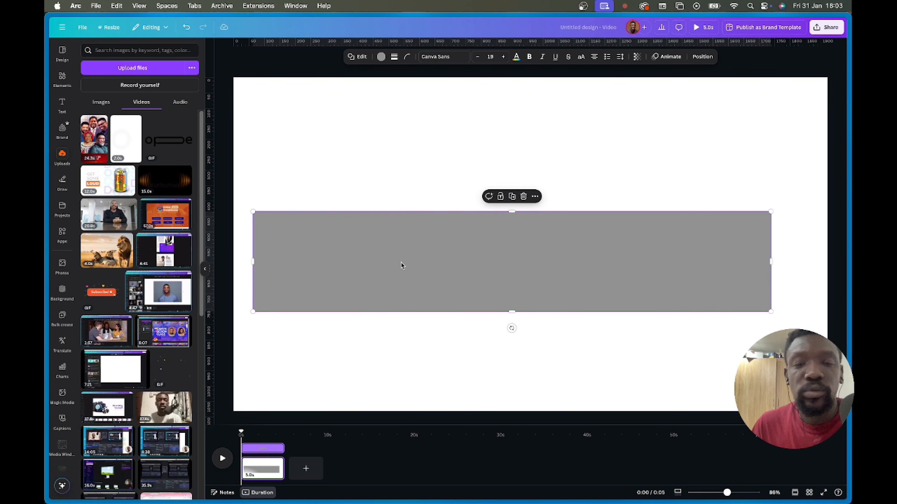
- Add a new square to the page and give it a dark grey fill
{"action": "double_click", "coordinate": [651, 256]}
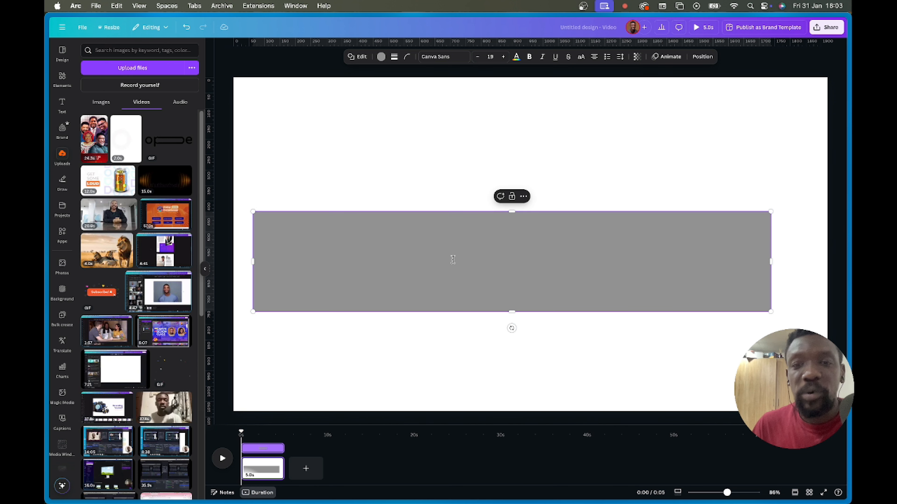
{"action": "left_click", "coordinate": [402, 168]}
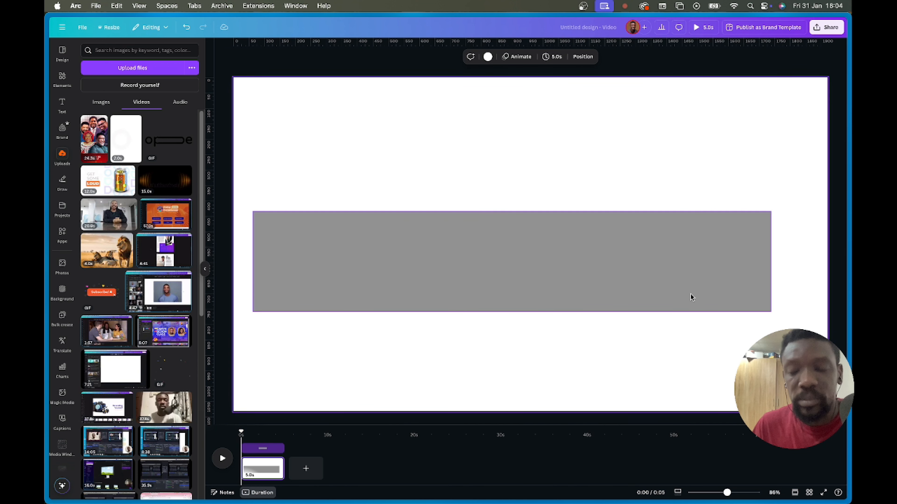
{"action": "left_click", "coordinate": [768, 253]}
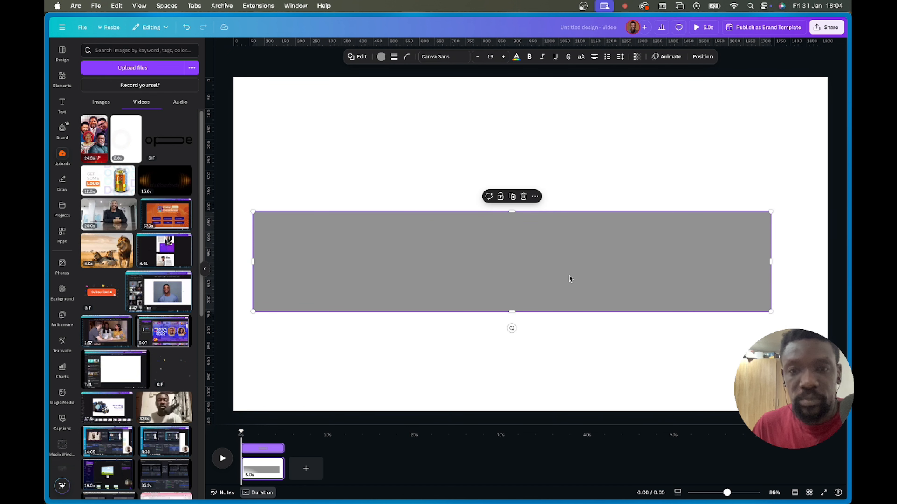
{"action": "key", "text": "r"}
{"action": "left_click", "coordinate": [535, 224]}
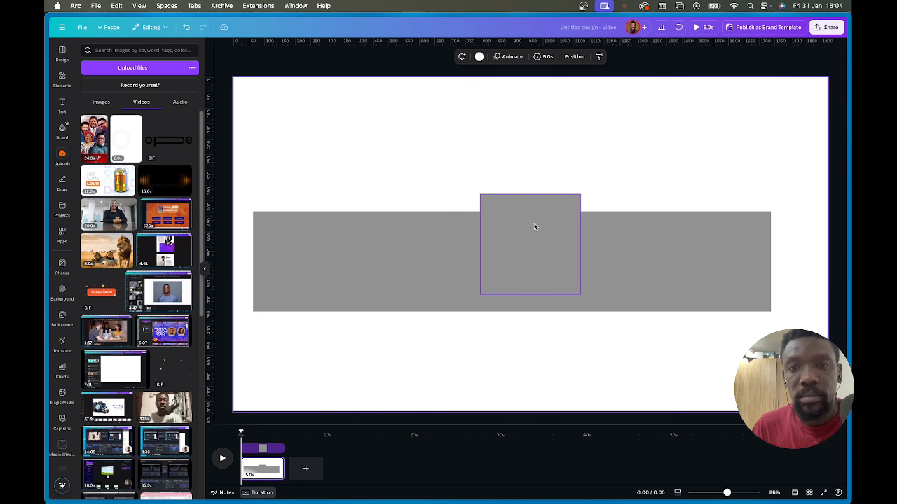
{"action": "left_click", "coordinate": [373, 58]}
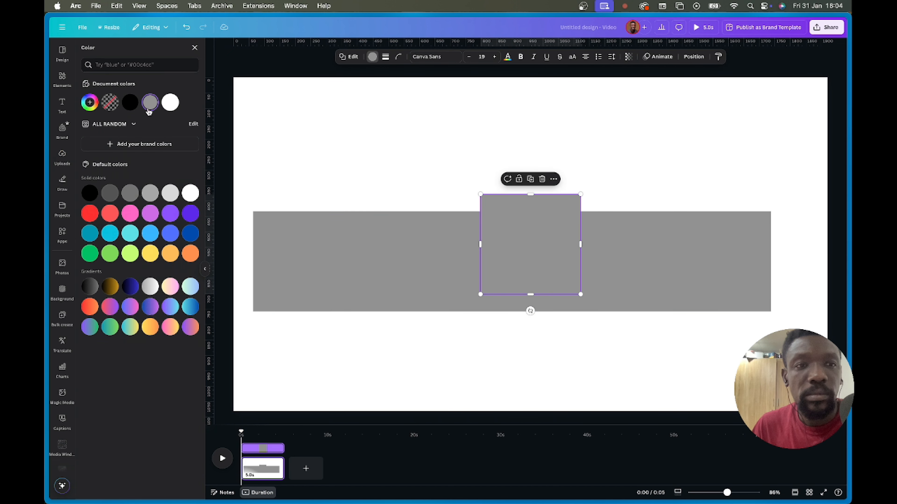
{"action": "left_click", "coordinate": [151, 193]}
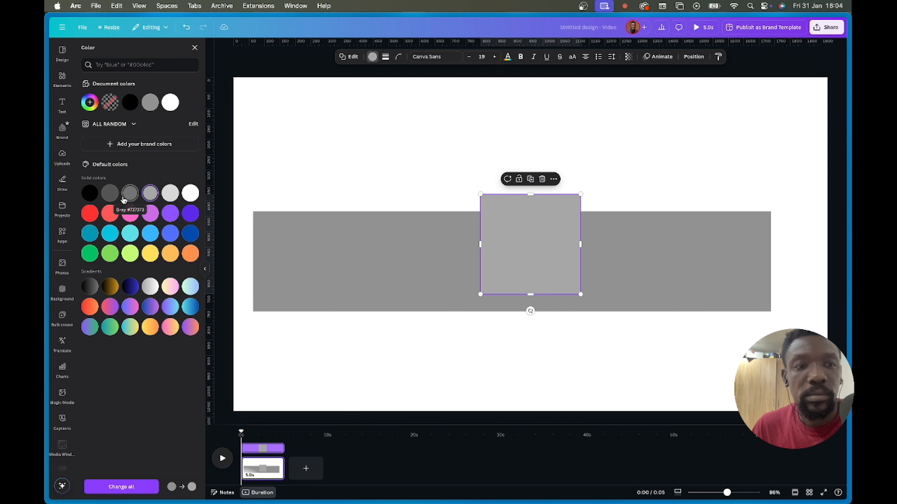
{"action": "left_click", "coordinate": [130, 193]}
- Place the dark square at the rectangle's left end and duplicate it into a row of five
{"action": "left_click_drag", "start_coordinate": [565, 251], "coordinate": [422, 255]}
{"action": "key", "text": "super+d"}
{"action": "key", "text": "super+d"}
{"action": "key", "text": "super+d"}
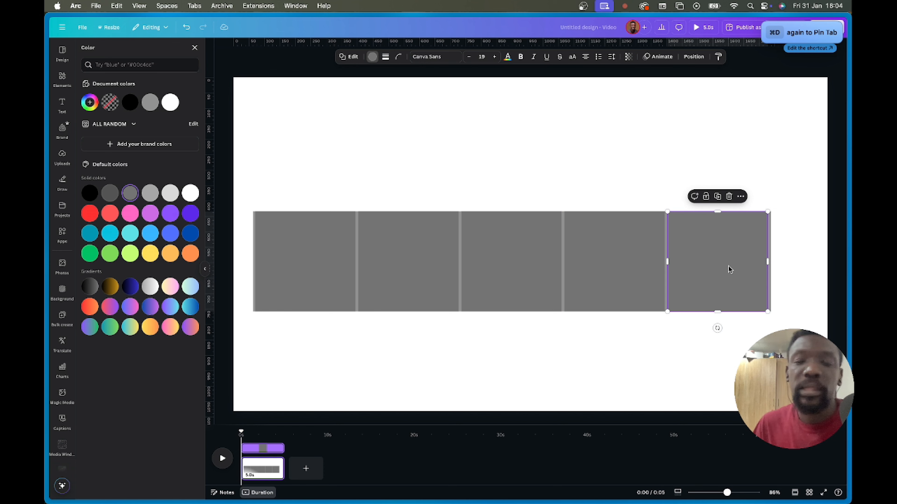
{"action": "left_click", "coordinate": [518, 259]}
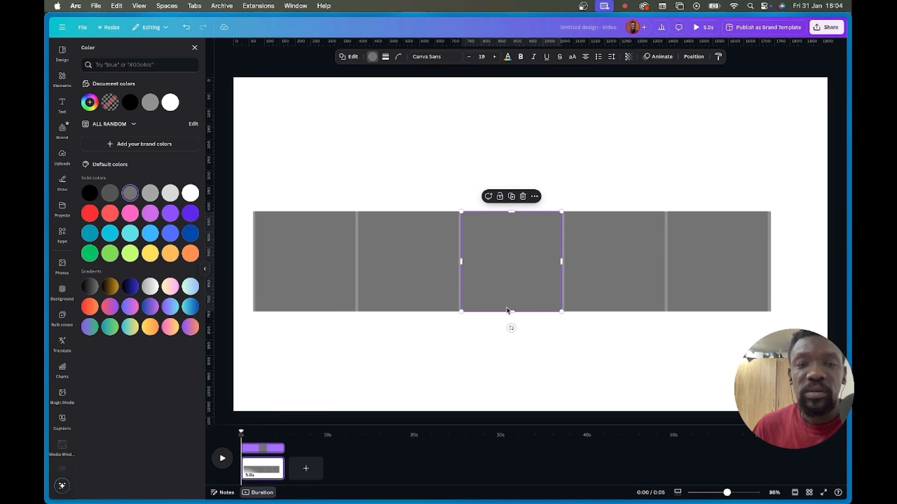
{"action": "left_click_drag", "start_coordinate": [504, 278], "coordinate": [499, 152]}
{"action": "left_click", "coordinate": [626, 283]}
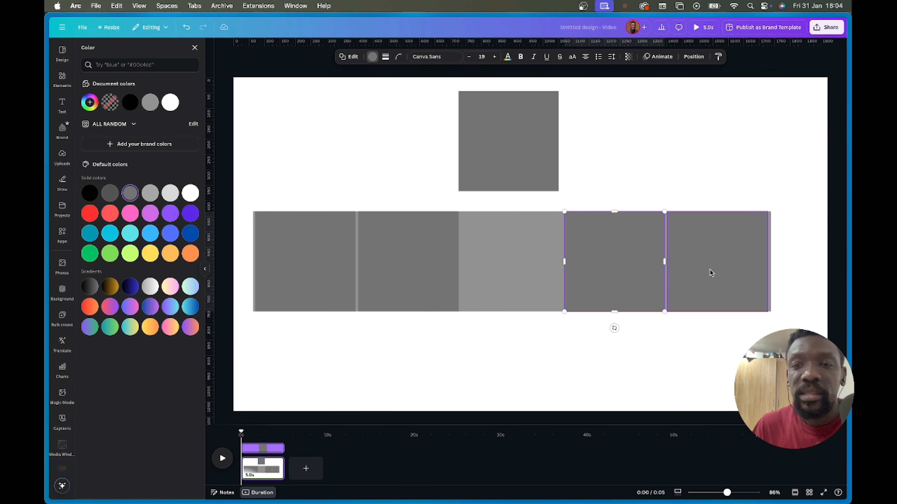
{"action": "left_click", "coordinate": [710, 272], "text": "shift"}
{"action": "left_click_drag", "start_coordinate": [638, 264], "coordinate": [533, 260]}
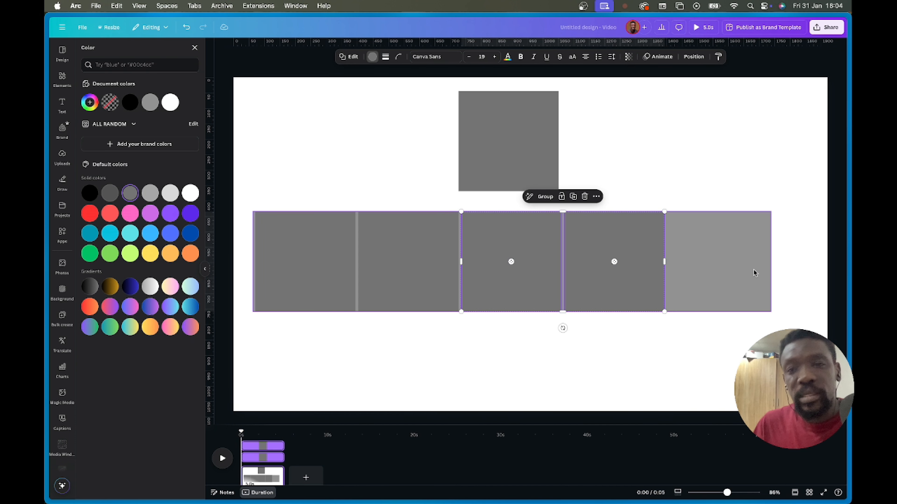
{"action": "left_click", "coordinate": [695, 254], "text": "shift"}
{"action": "left_click_drag", "start_coordinate": [771, 261], "coordinate": [665, 264]}
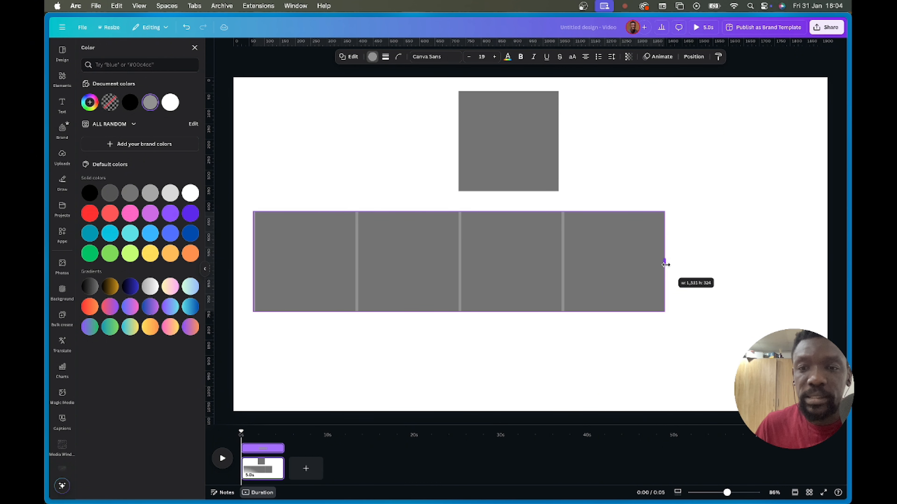
{"action": "left_click", "coordinate": [748, 261]}
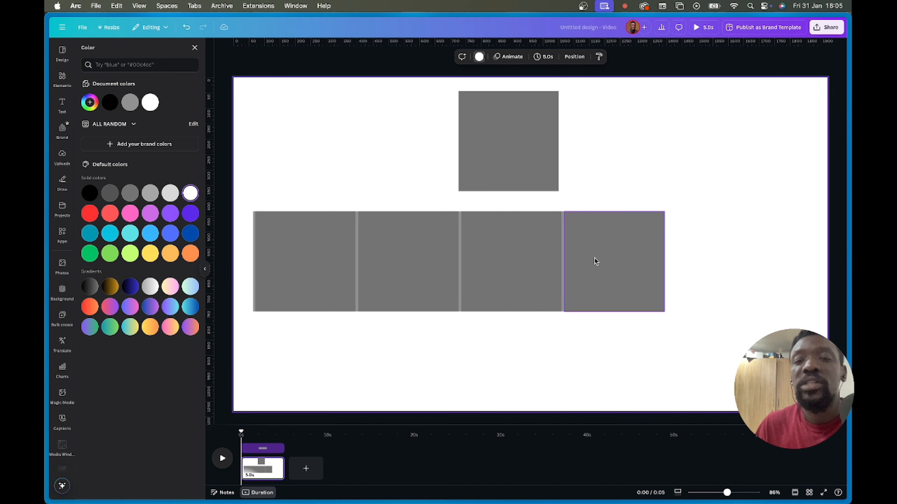
{"action": "left_click", "coordinate": [508, 170]}
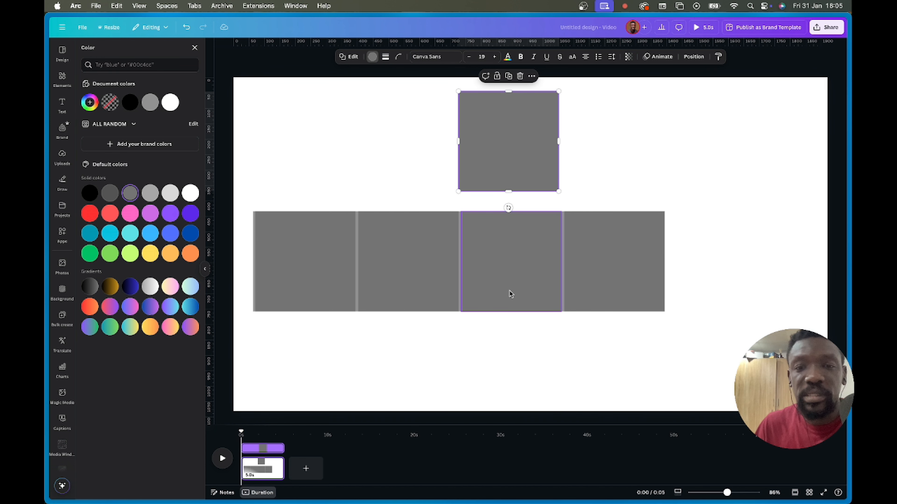
{"action": "key", "text": "super+z"}
{"action": "left_click_drag", "start_coordinate": [505, 245], "coordinate": [505, 245]}
- Make the third square purple, shift the last two grey squares left, and drop purple at the end
{"action": "left_click", "coordinate": [150, 215]}
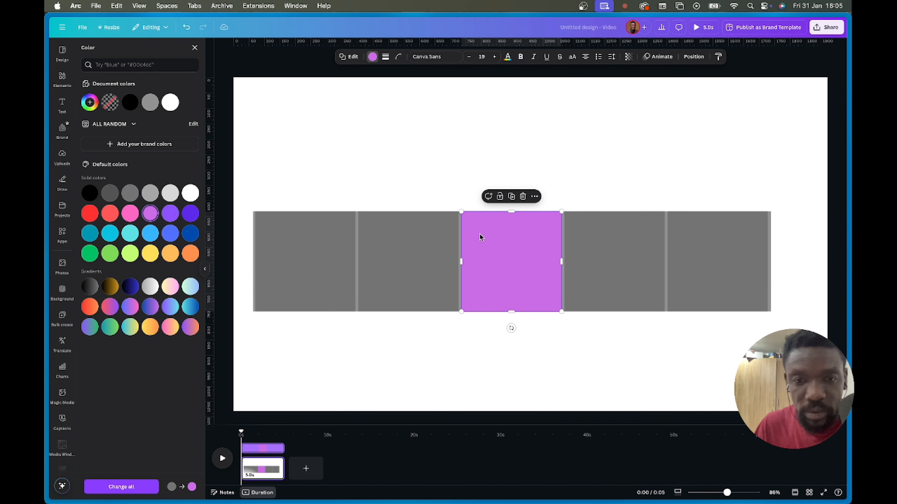
{"action": "left_click_drag", "start_coordinate": [494, 292], "coordinate": [503, 177]}
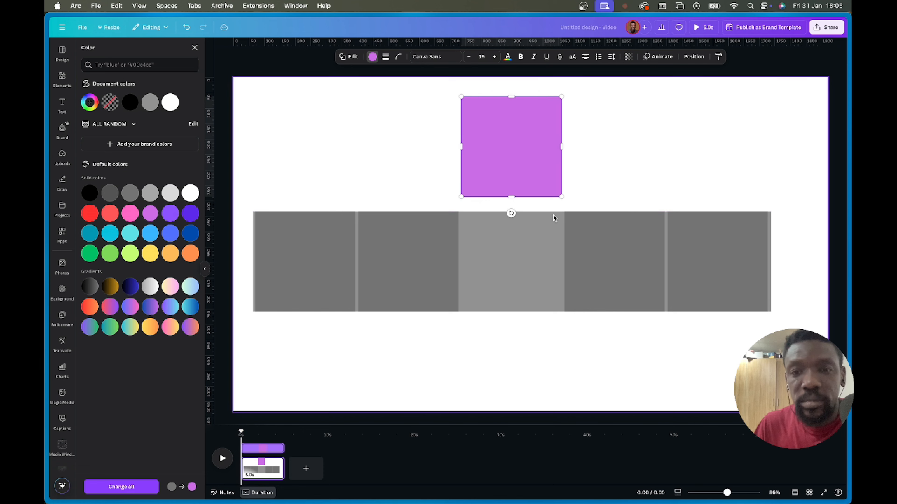
{"action": "left_click", "coordinate": [613, 233]}
{"action": "left_click", "coordinate": [708, 250], "text": "shift"}
{"action": "left_click_drag", "start_coordinate": [722, 257], "coordinate": [617, 259]}
{"action": "left_click_drag", "start_coordinate": [497, 161], "coordinate": [702, 282]}
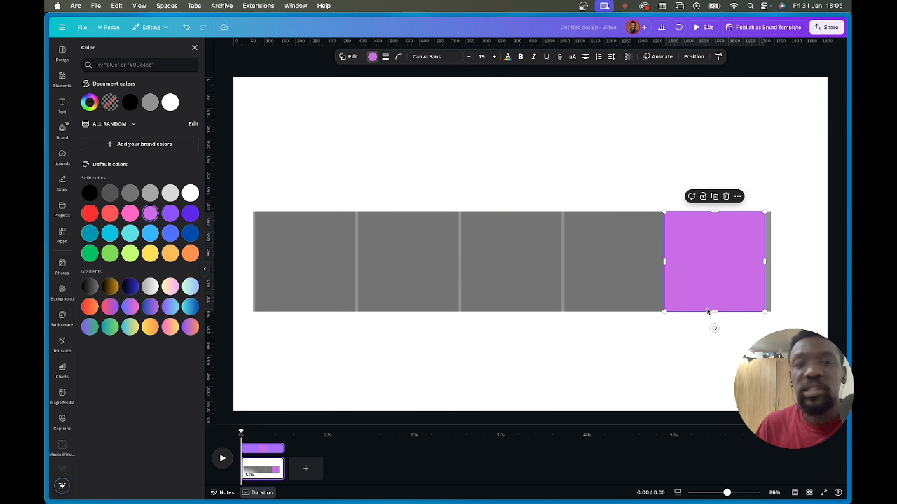
{"action": "left_click_drag", "start_coordinate": [790, 324], "coordinate": [256, 192]}
- Delete all the boxes and add a paragraph text box to the page
{"action": "key", "text": "Delete"}
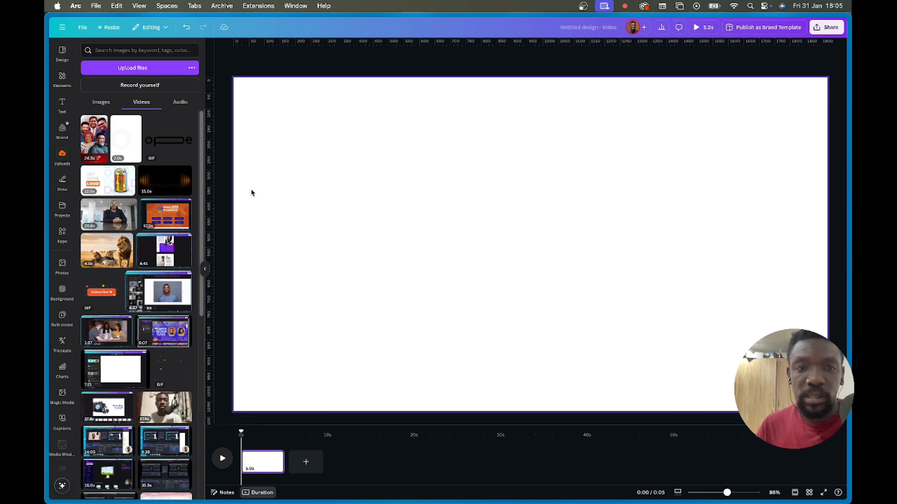
{"action": "key", "text": "t"}
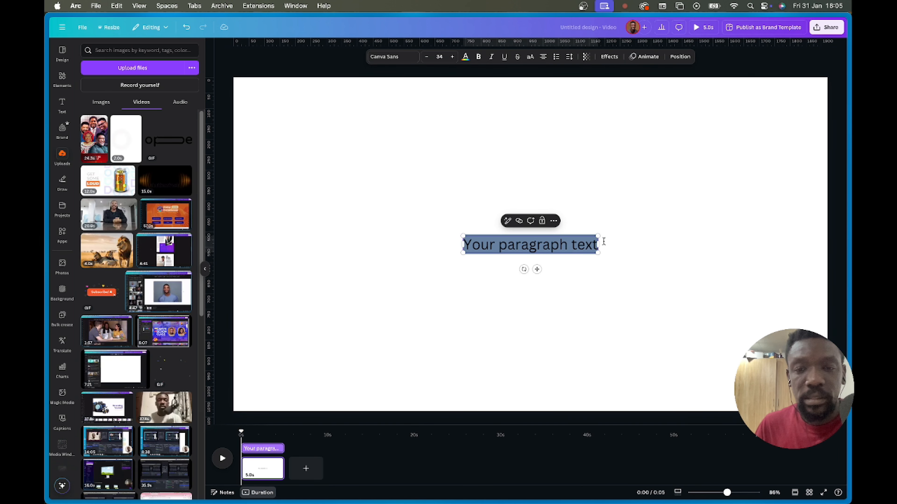
{"action": "left_click", "coordinate": [604, 241]}
{"action": "double_click", "coordinate": [501, 250]}
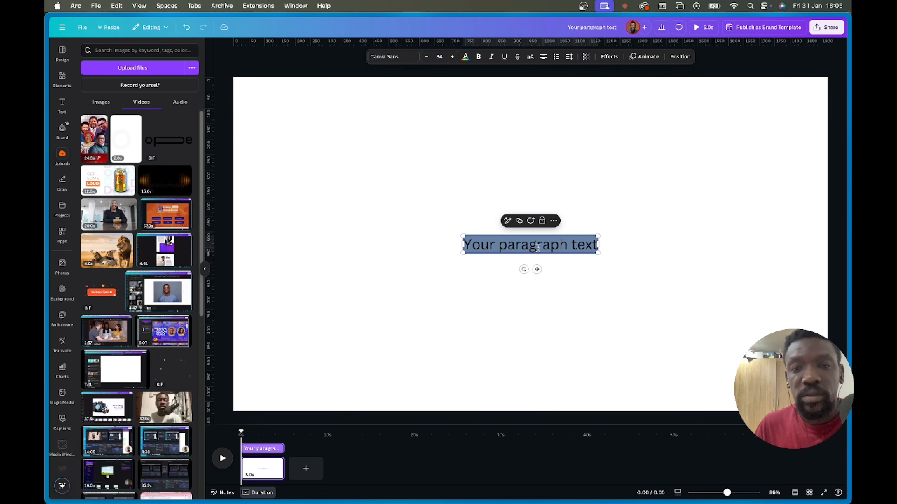
{"action": "left_click", "coordinate": [626, 242]}
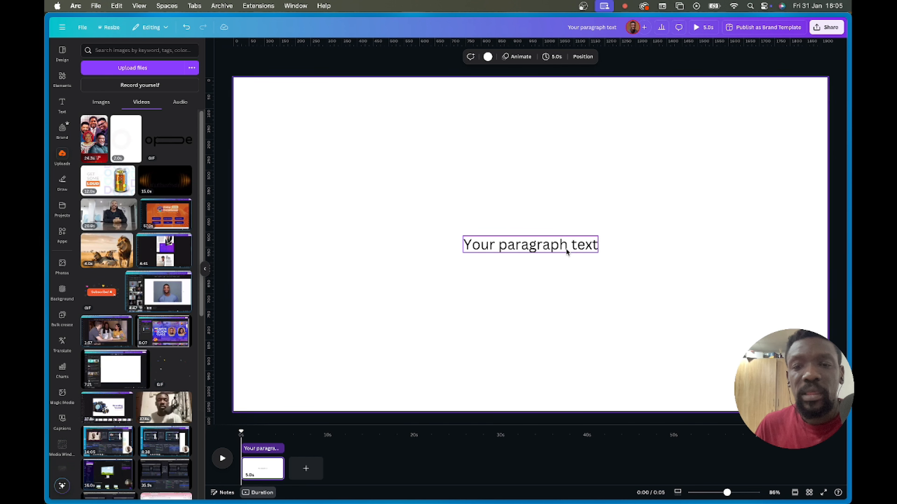
{"action": "left_click", "coordinate": [564, 247]}
- Edit the paragraph text, inserting 'wf', 'e' and a full stop into its words
{"action": "double_click", "coordinate": [556, 250]}
{"action": "left_click", "coordinate": [561, 246]}
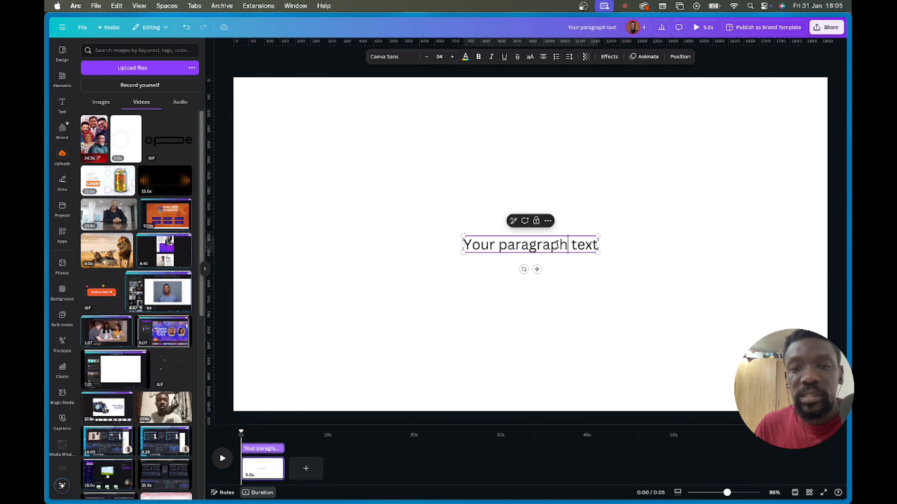
{"action": "type", "text": "wf"}
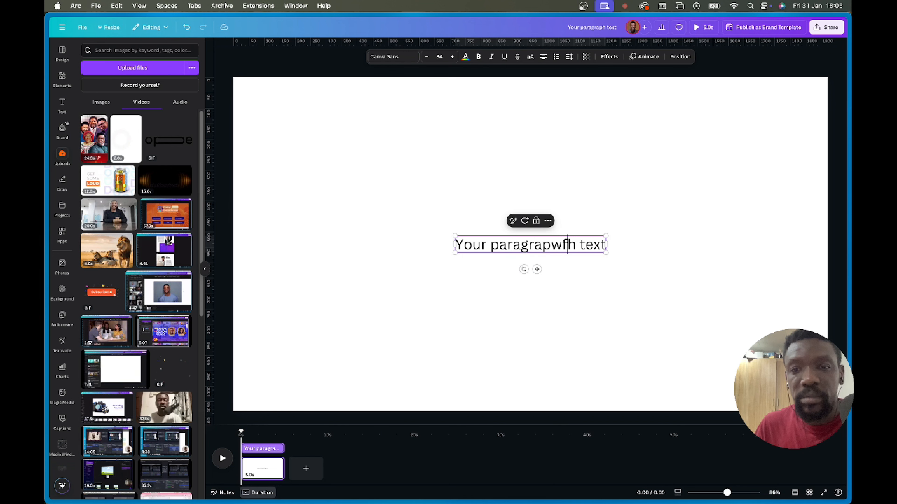
{"action": "left_click", "coordinate": [597, 247]}
{"action": "type", "text": "e"}
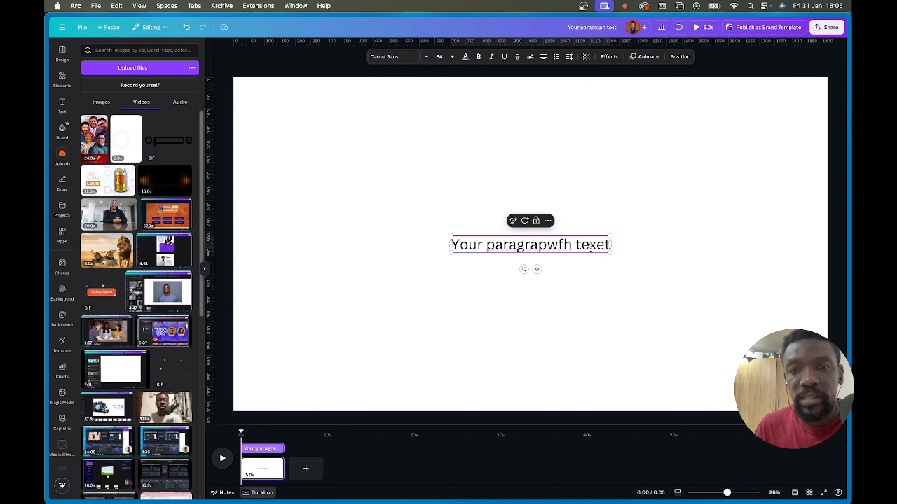
{"action": "left_click", "coordinate": [477, 247]}
{"action": "type", "text": "."}
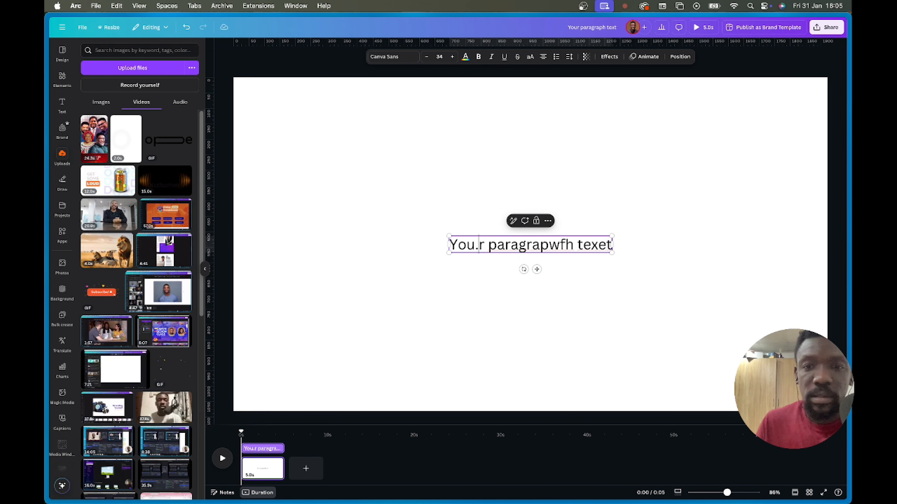
{"action": "left_click", "coordinate": [635, 193]}
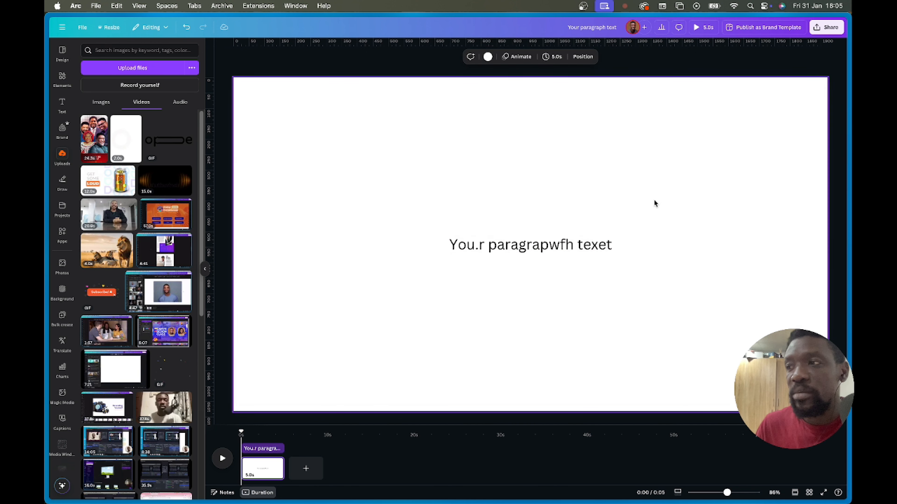
- Change 'Your' to 'Yours', then delete the paragraph text box
{"action": "left_click", "coordinate": [479, 246]}
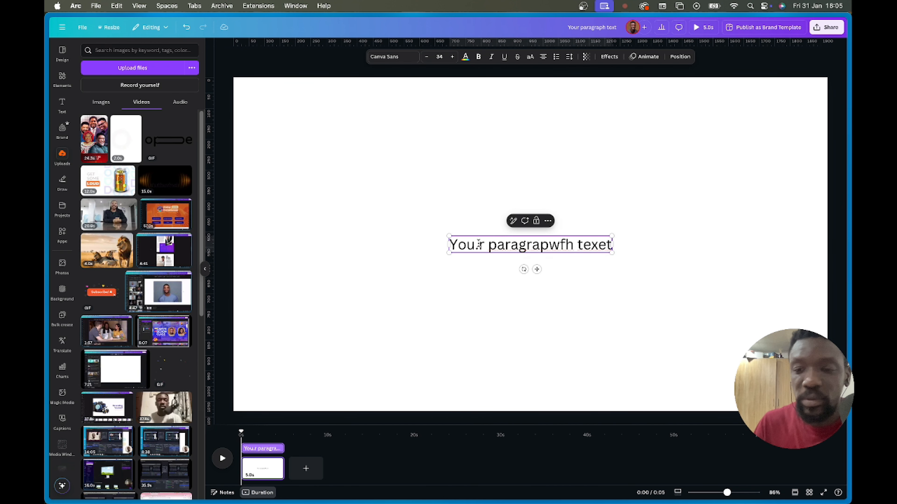
{"action": "key", "text": "BackSpace"}
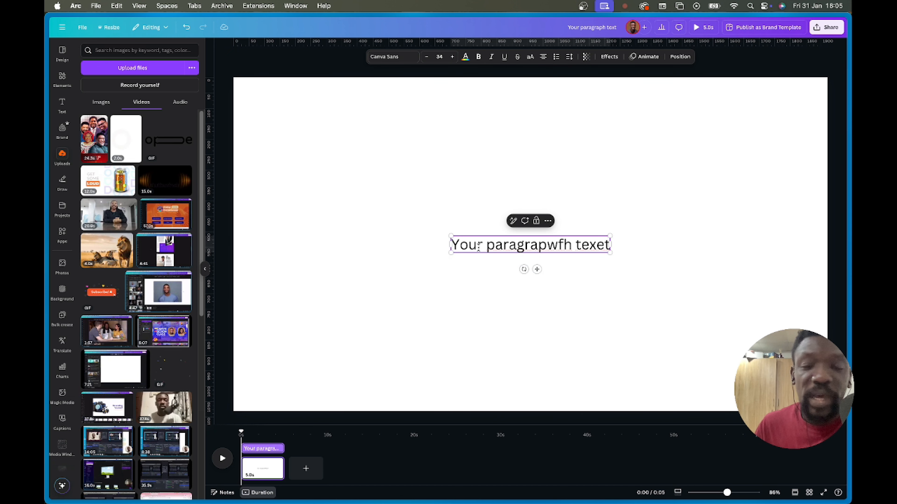
{"action": "key", "text": "Right"}
{"action": "type", "text": "s"}
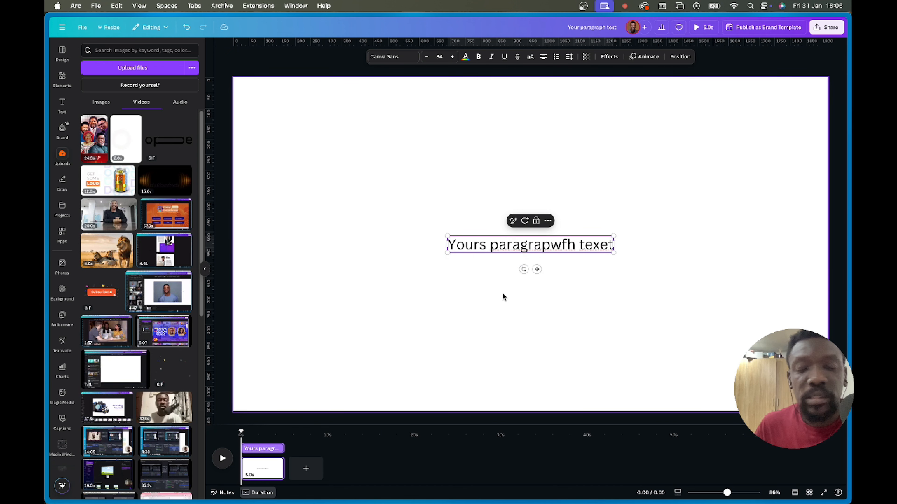
{"action": "left_click", "coordinate": [676, 243]}
{"action": "left_click", "coordinate": [524, 244]}
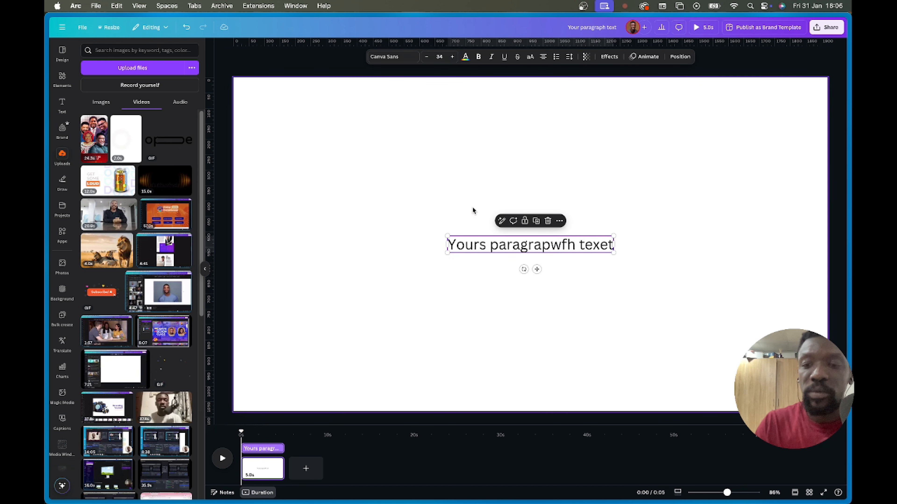
{"action": "key", "text": "BackSpace"}
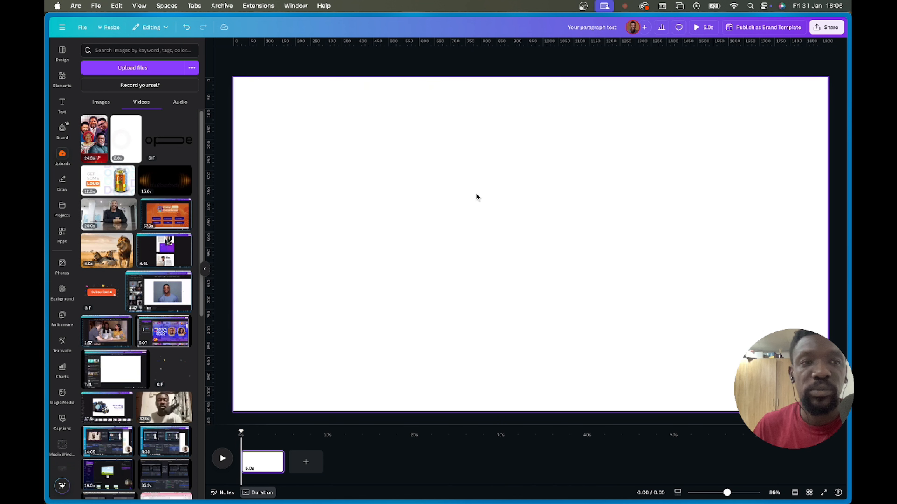
- Add the 24.3-second church logo video from Uploads to the page
{"action": "left_click", "coordinate": [95, 145]}
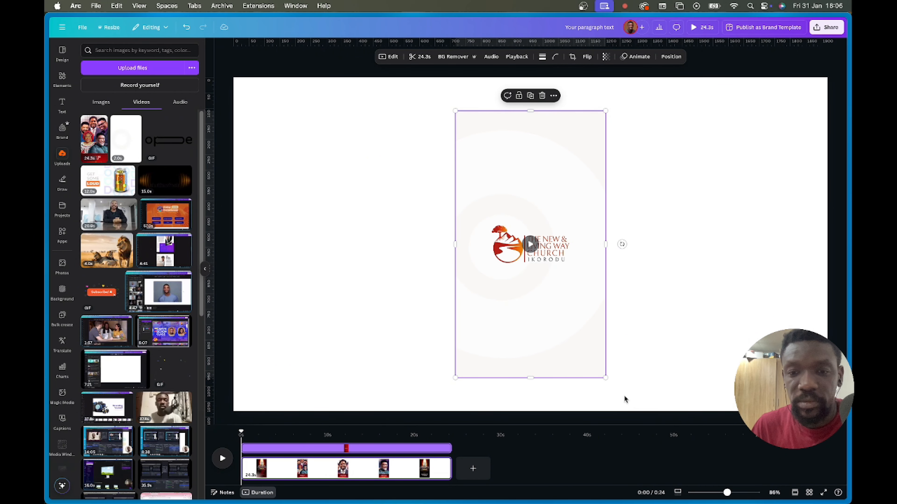
- Enlarge the logo video to 608 by 1,080 and preview the design full screen
{"action": "left_click_drag", "start_coordinate": [605, 377], "coordinate": [638, 406]}
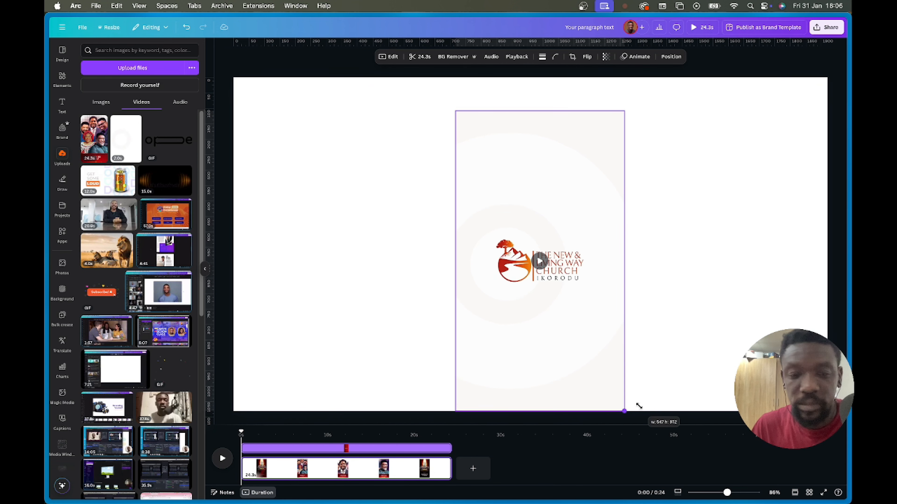
{"action": "left_click_drag", "start_coordinate": [457, 112], "coordinate": [432, 84]}
{"action": "left_click", "coordinate": [700, 30]}
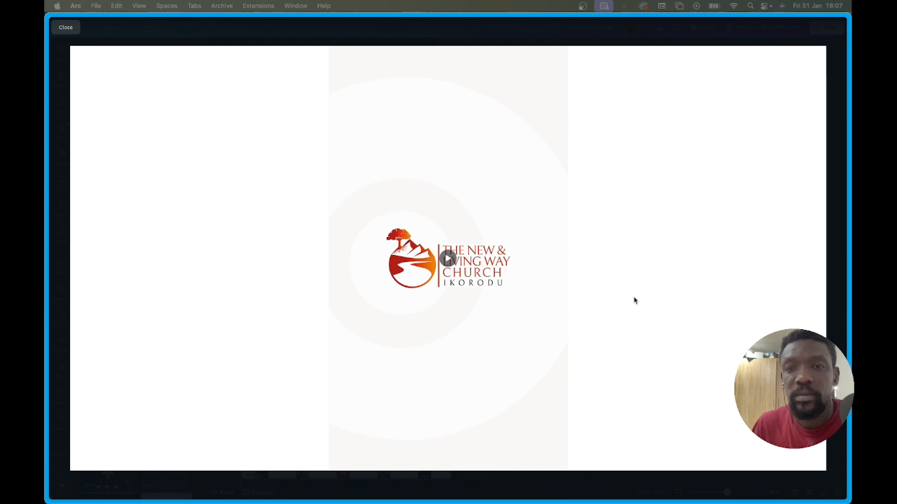
{"action": "key", "text": "Escape"}
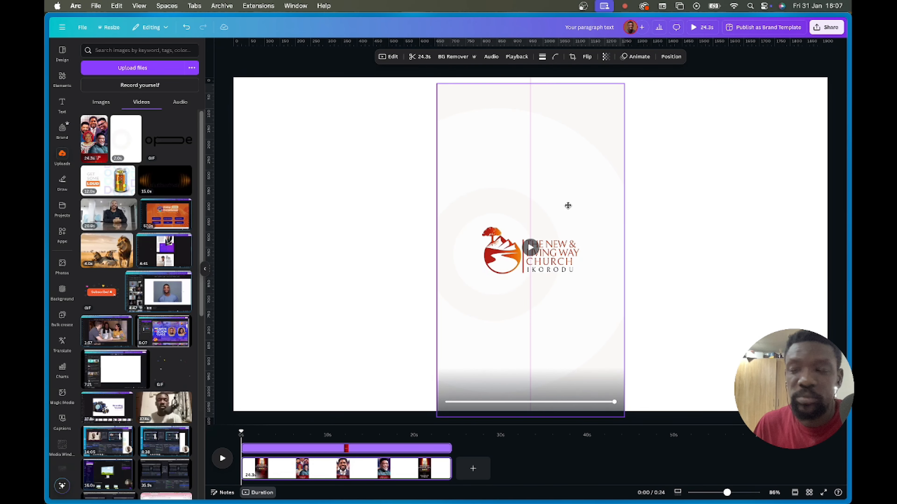
- Select the logo video and delete it from the page
{"action": "left_click", "coordinate": [568, 205]}
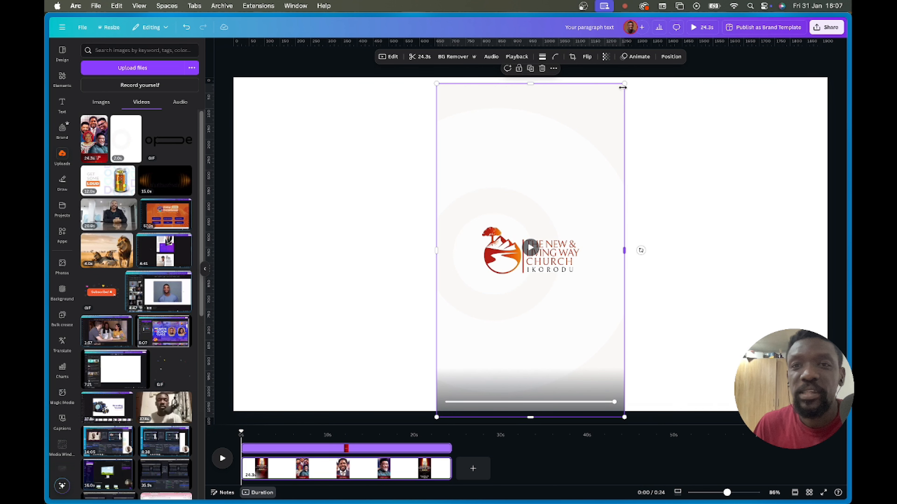
{"action": "left_click_drag", "start_coordinate": [624, 83], "coordinate": [612, 103]}
{"action": "key", "text": "Delete"}
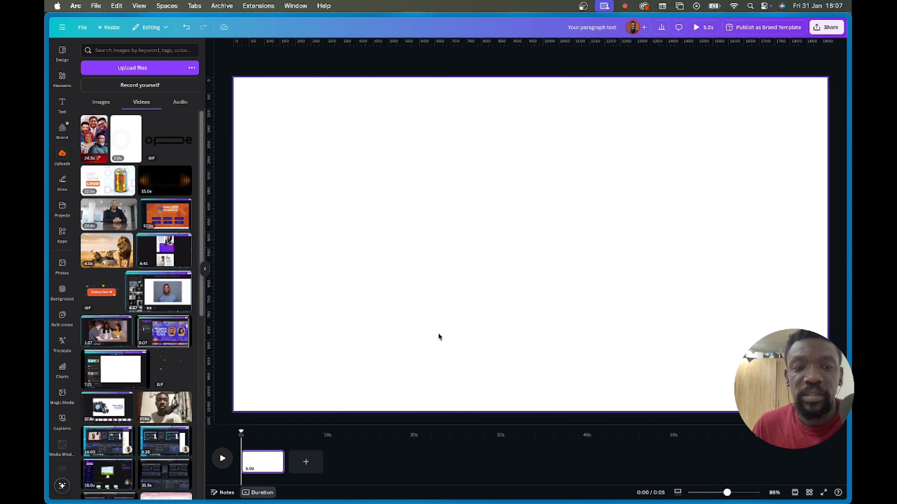
- Drag the page's trim handle in the timeline to extend it to 41.2 seconds
{"action": "mouse_move", "coordinate": [278, 465]}
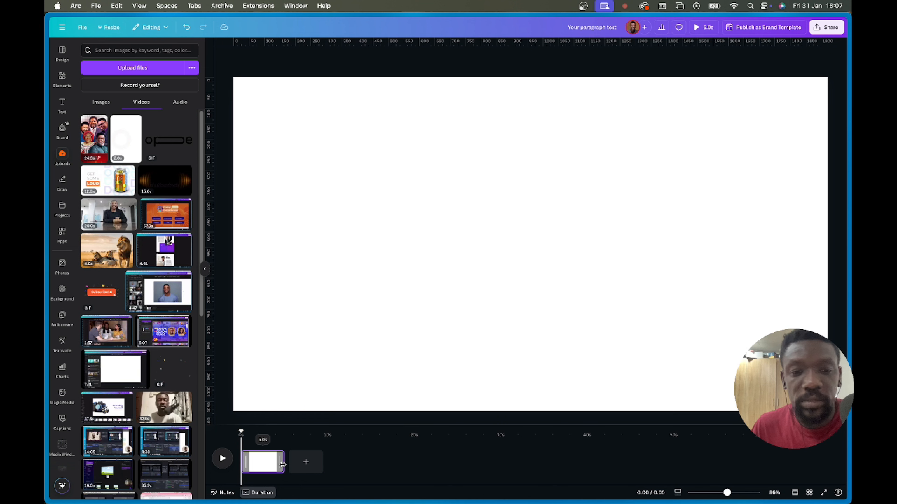
{"action": "left_click_drag", "start_coordinate": [281, 465], "coordinate": [597, 465]}
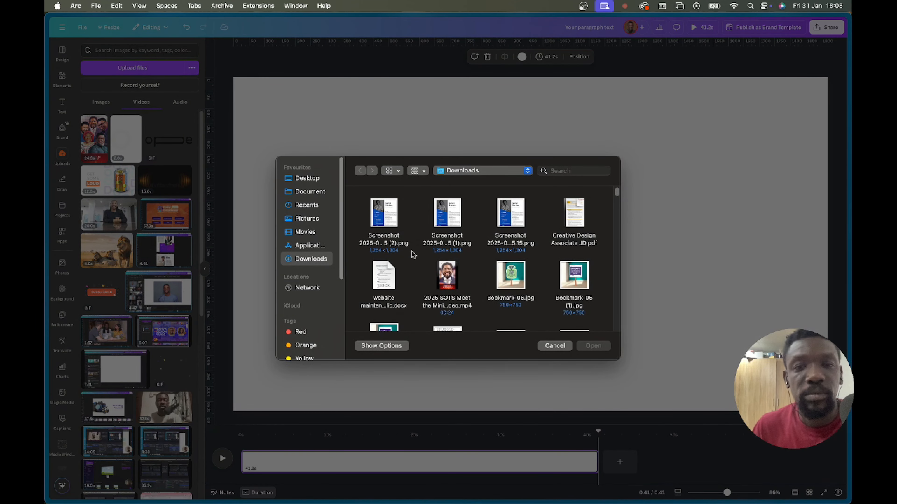
{"action": "left_click", "coordinate": [304, 232]}
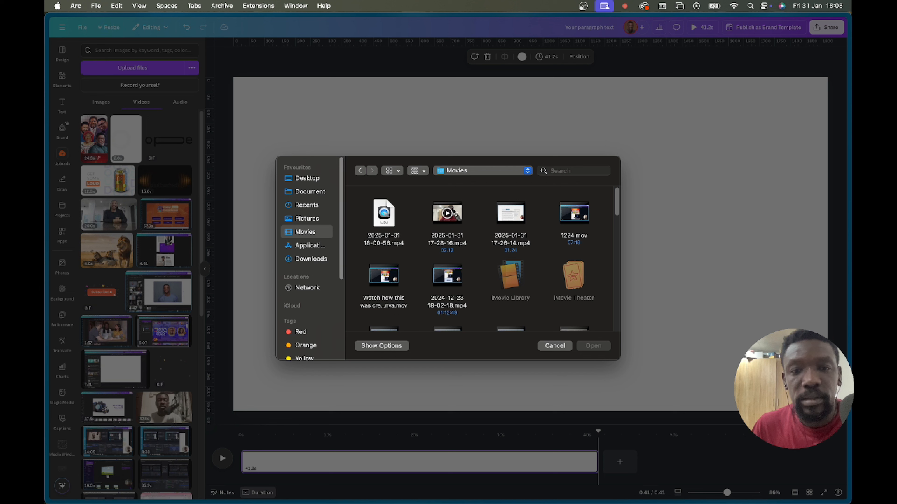
{"action": "left_click", "coordinate": [455, 218]}
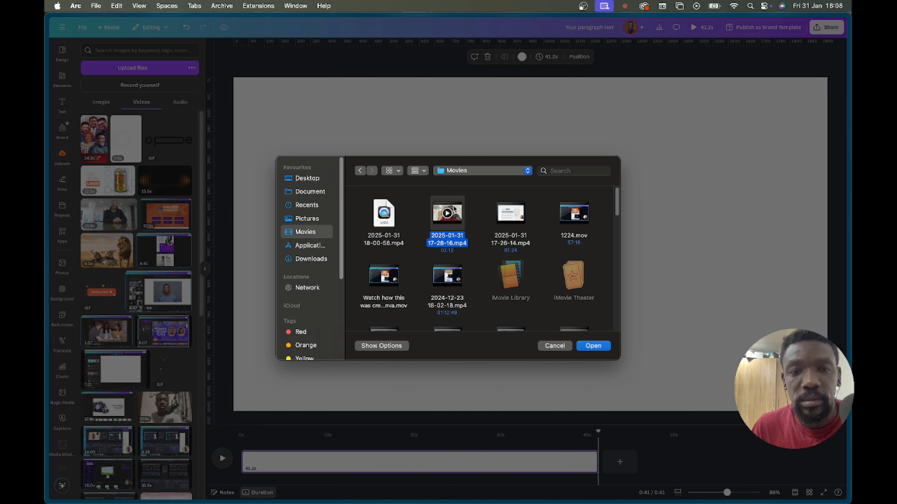
{"action": "left_click", "coordinate": [383, 214]}
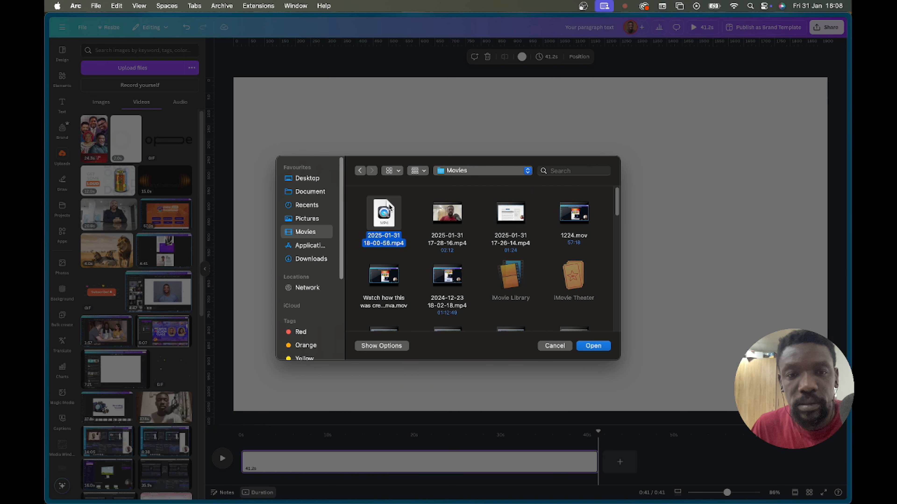
{"action": "key", "text": "space"}
{"action": "key", "text": "space"}
{"action": "left_click", "coordinate": [446, 205]}
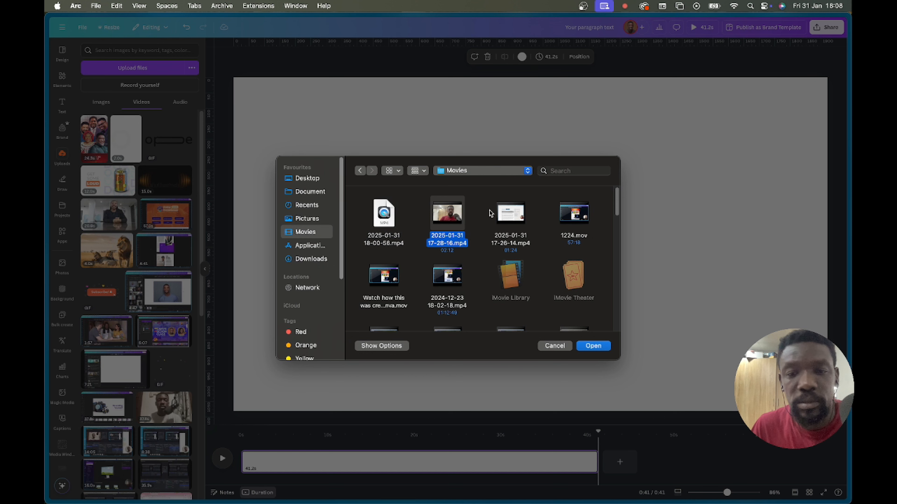
{"action": "left_click", "coordinate": [587, 350]}
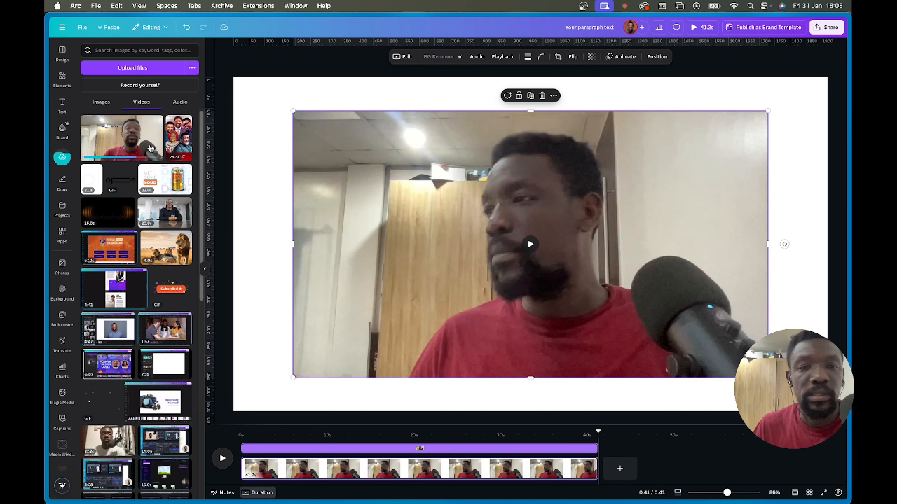
- Add the webcam recording, set its volume to 10, and enlarge it toward the top-left
{"action": "left_click", "coordinate": [122, 144]}
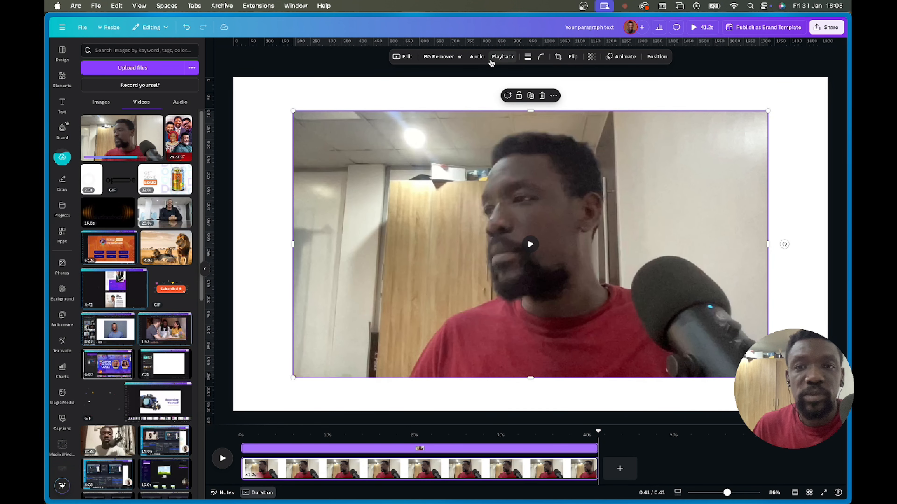
{"action": "left_click", "coordinate": [477, 58]}
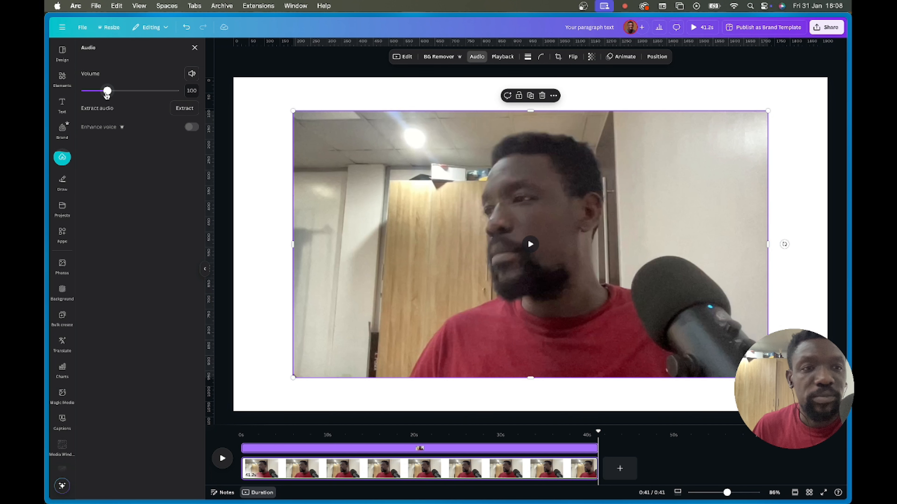
{"action": "left_click_drag", "start_coordinate": [107, 91], "coordinate": [91, 91]}
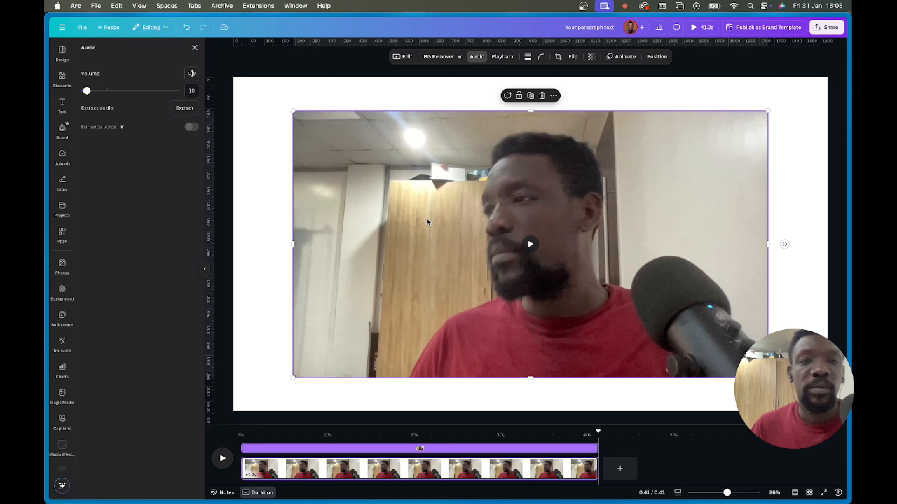
{"action": "left_click", "coordinate": [268, 132]}
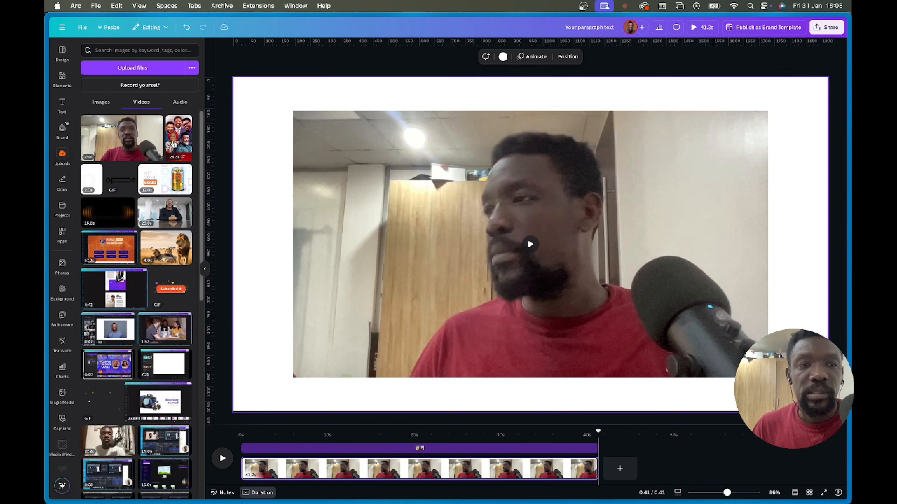
{"action": "left_click", "coordinate": [373, 198]}
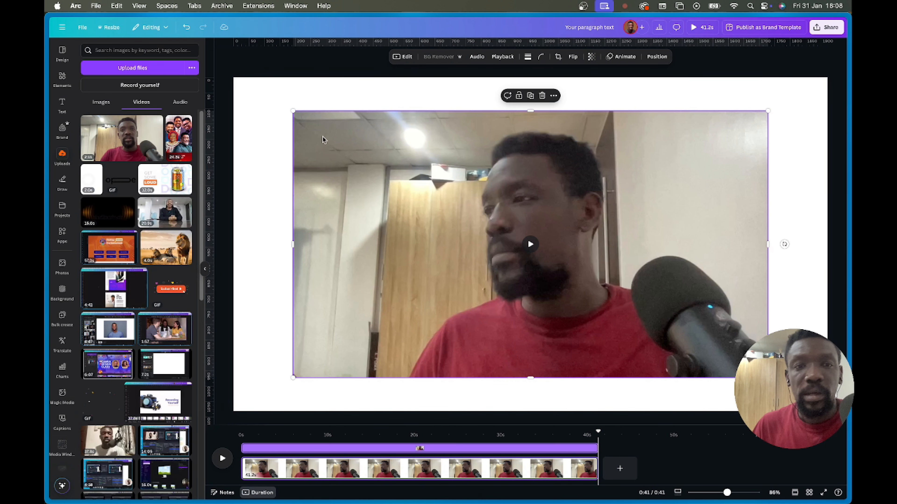
{"action": "left_click_drag", "start_coordinate": [289, 110], "coordinate": [233, 78]}
- Stretch the webcam video to fill the page, then move the playhead and play it
{"action": "left_click_drag", "start_coordinate": [767, 377], "coordinate": [827, 410]}
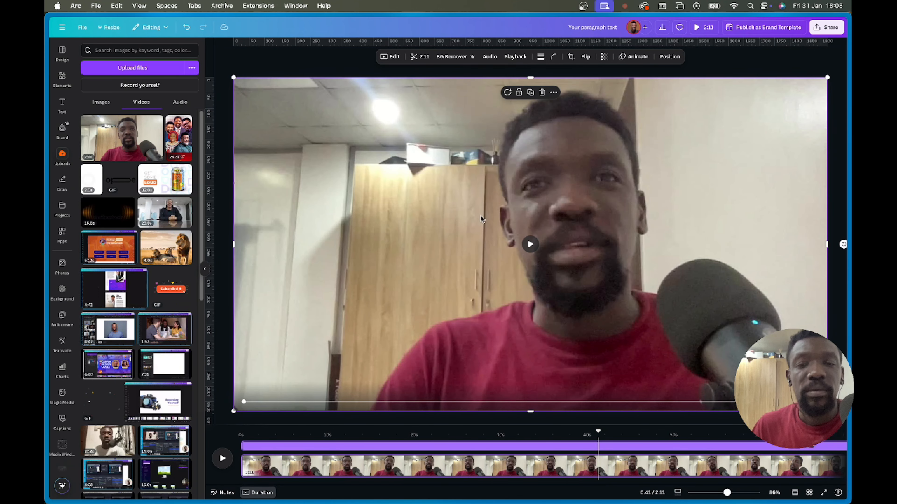
{"action": "left_click", "coordinate": [255, 71]}
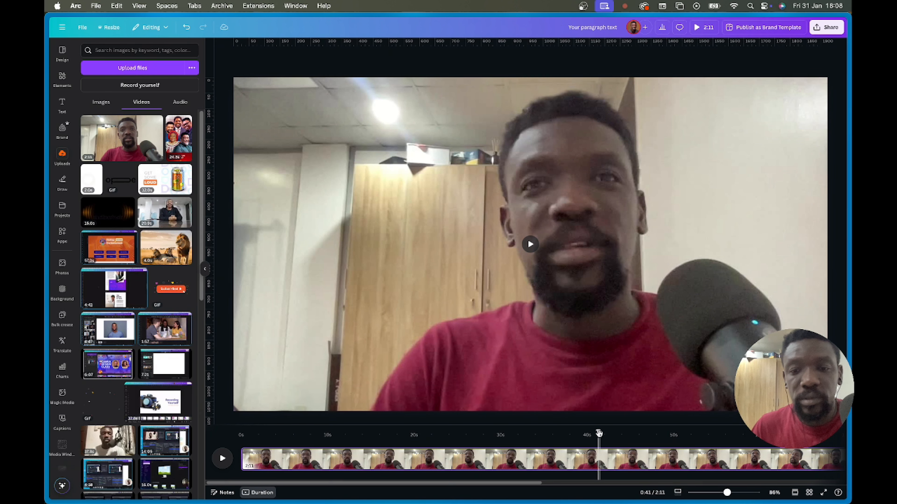
{"action": "left_click_drag", "start_coordinate": [598, 431], "coordinate": [233, 442]}
{"action": "left_click", "coordinate": [222, 458]}
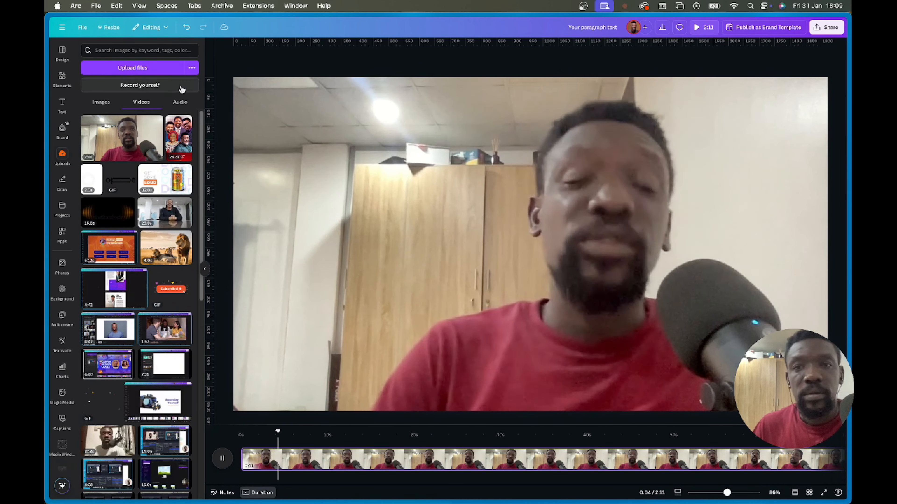
- Set the paused webcam video's volume to 96 in its Audio settings
{"action": "left_click", "coordinate": [455, 199]}
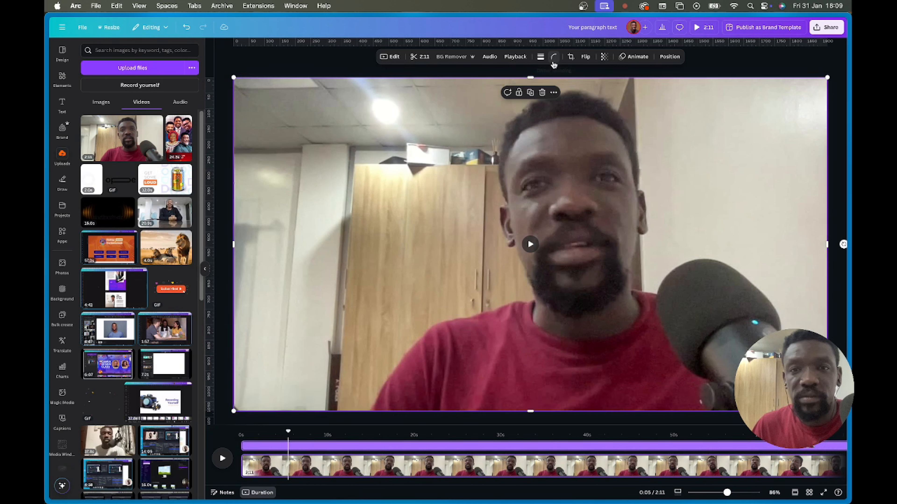
{"action": "left_click", "coordinate": [489, 58]}
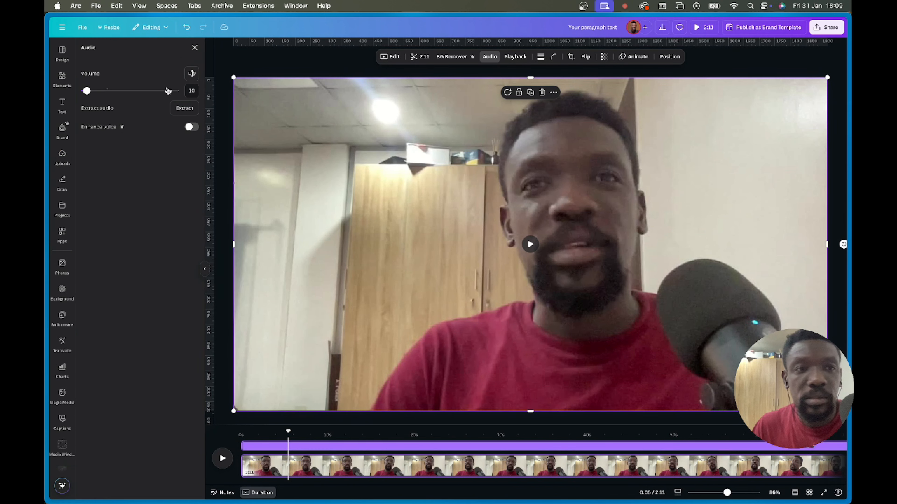
{"action": "left_click_drag", "start_coordinate": [87, 91], "coordinate": [106, 91]}
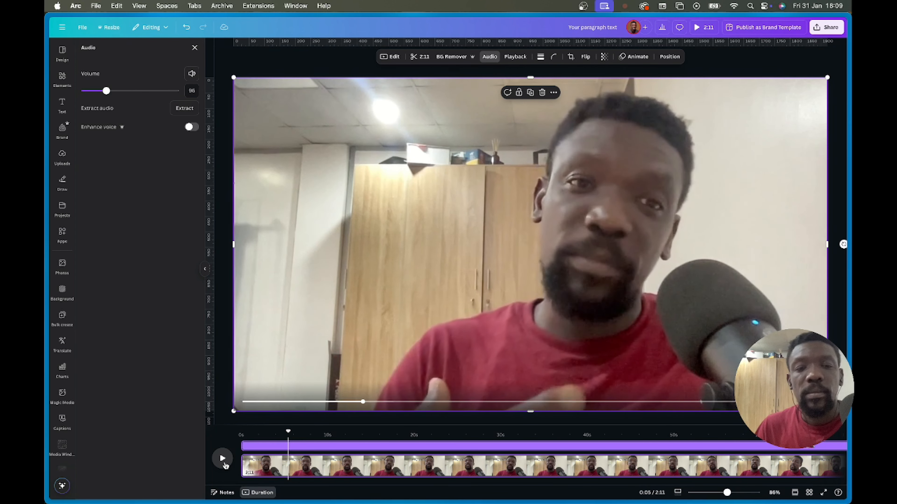
{"action": "mouse_move", "coordinate": [454, 245]}
{"action": "left_click", "coordinate": [530, 246]}
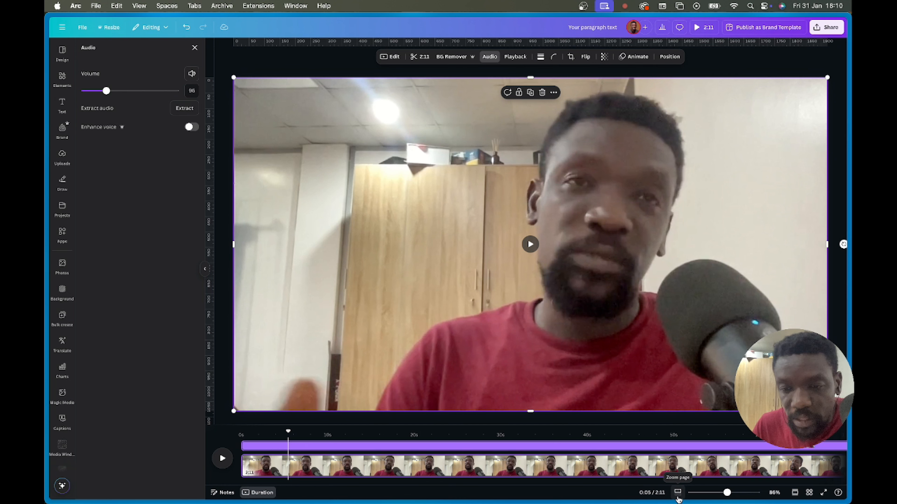
- Zoom the timeline out to show the whole clip and replay the video from the start
{"action": "left_click", "coordinate": [677, 497]}
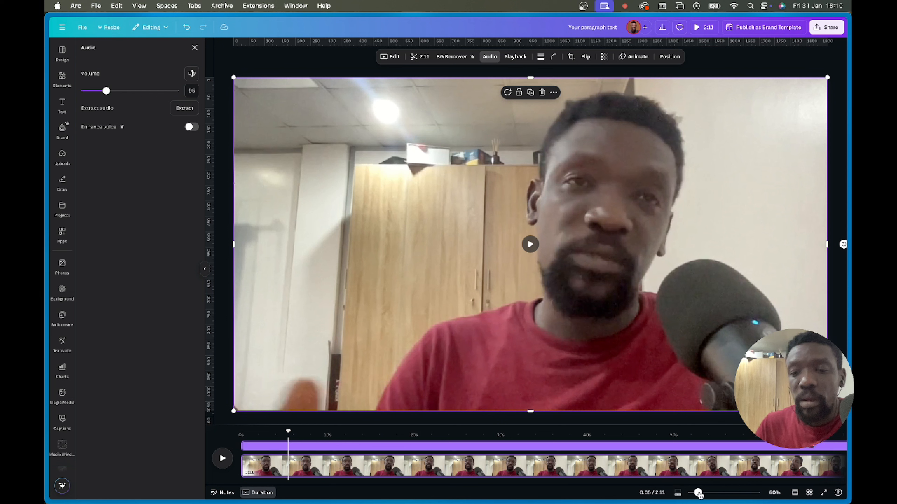
{"action": "mouse_move", "coordinate": [699, 494]}
{"action": "left_mouse_down"}
{"action": "mouse_move", "coordinate": [723, 496]}
{"action": "mouse_move", "coordinate": [694, 495]}
{"action": "left_mouse_up"}
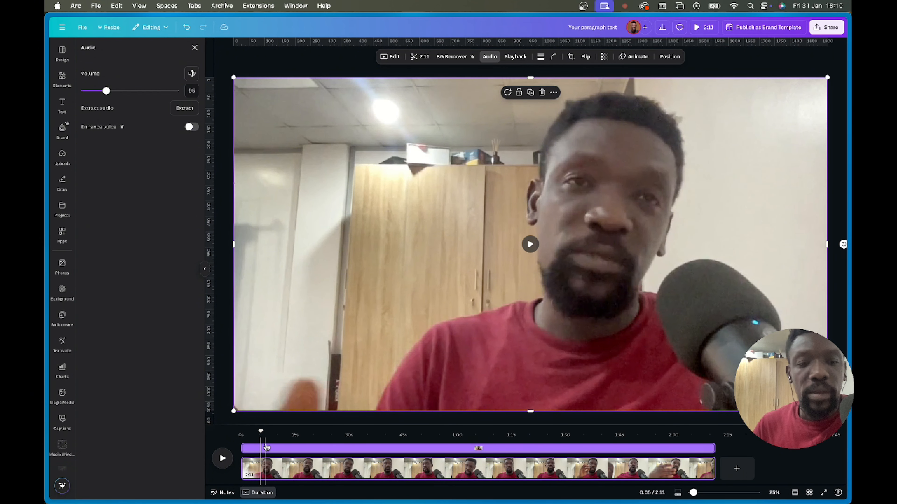
{"action": "left_click_drag", "start_coordinate": [262, 431], "coordinate": [242, 432]}
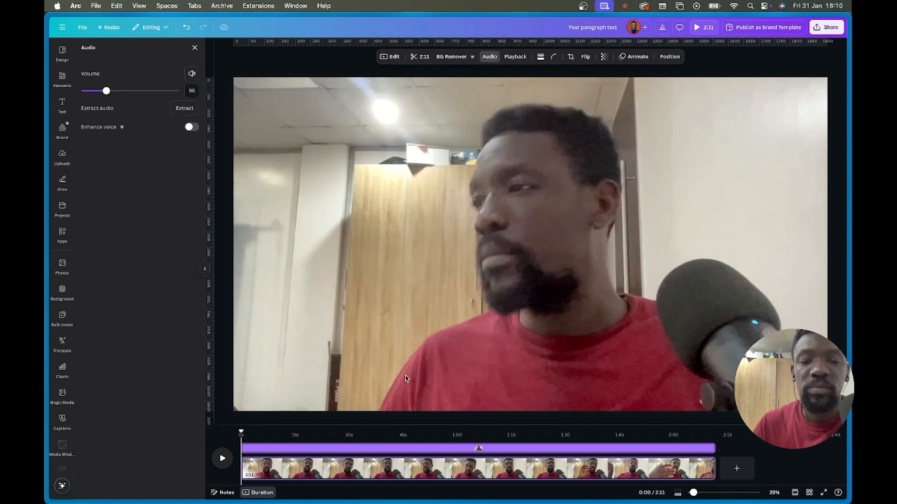
{"action": "key", "text": "space"}
{"action": "key", "text": "space"}
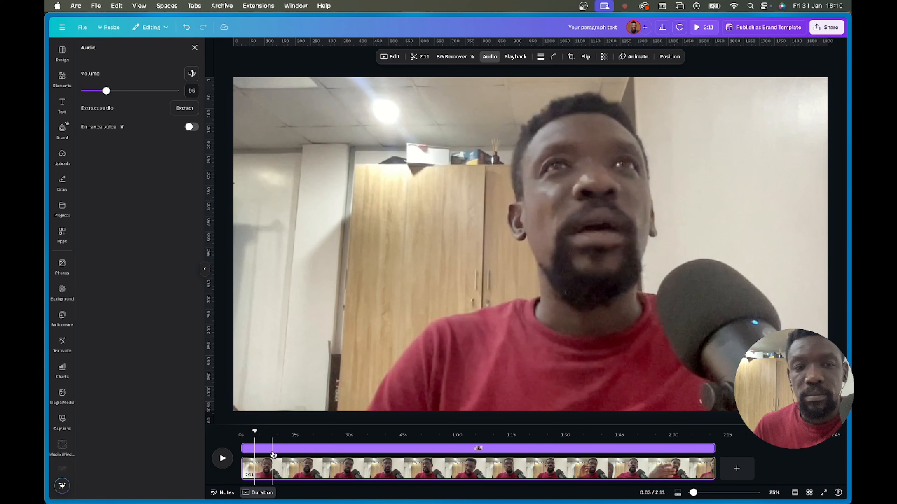
{"action": "left_click_drag", "start_coordinate": [254, 434], "coordinate": [243, 432]}
{"action": "key", "text": "space"}
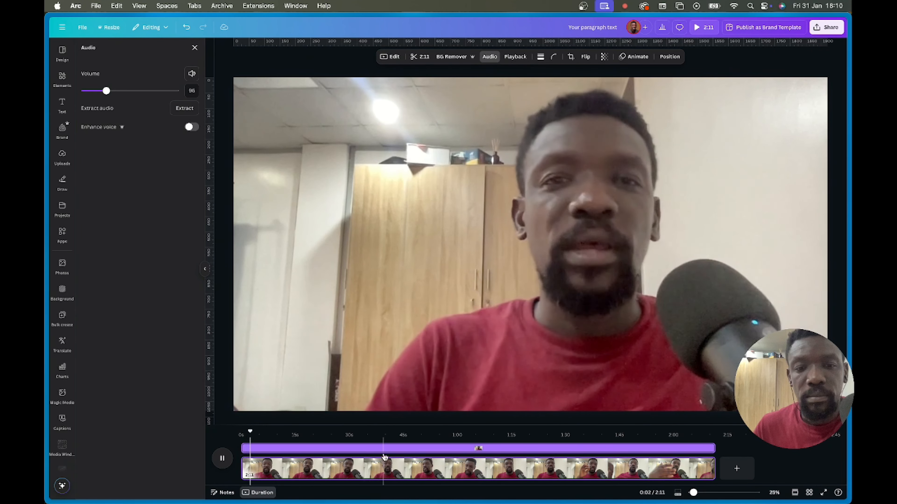
{"action": "key", "text": "space"}
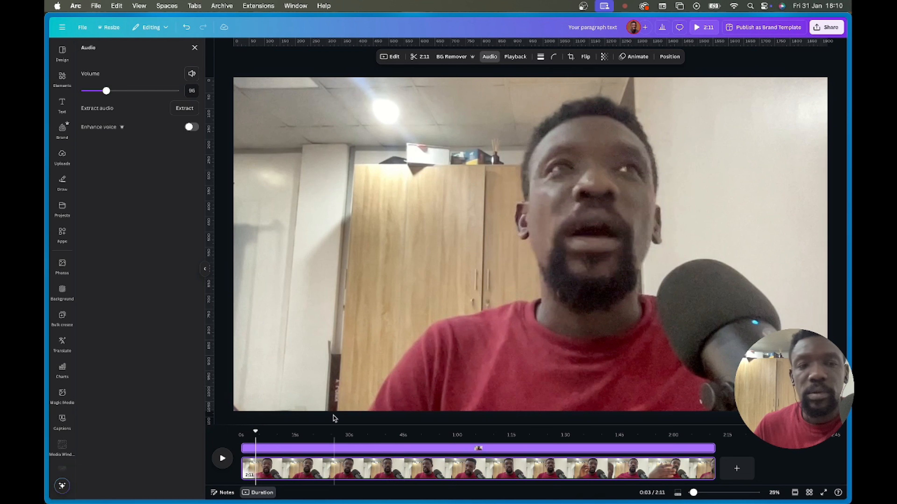
- Turn the video's volume down to 0 and park the preview near 6 seconds
{"action": "left_click_drag", "start_coordinate": [106, 91], "coordinate": [76, 97]}
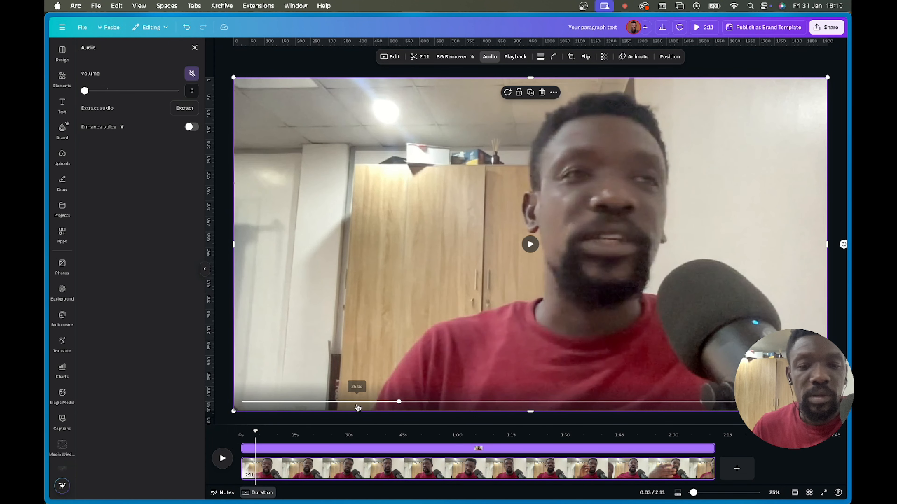
{"action": "left_click_drag", "start_coordinate": [255, 432], "coordinate": [264, 436]}
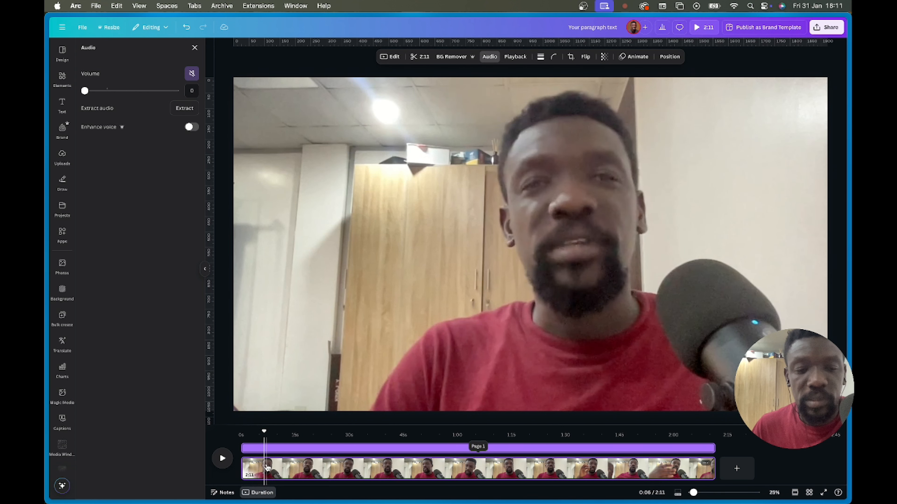
{"action": "left_click_drag", "start_coordinate": [264, 431], "coordinate": [269, 437]}
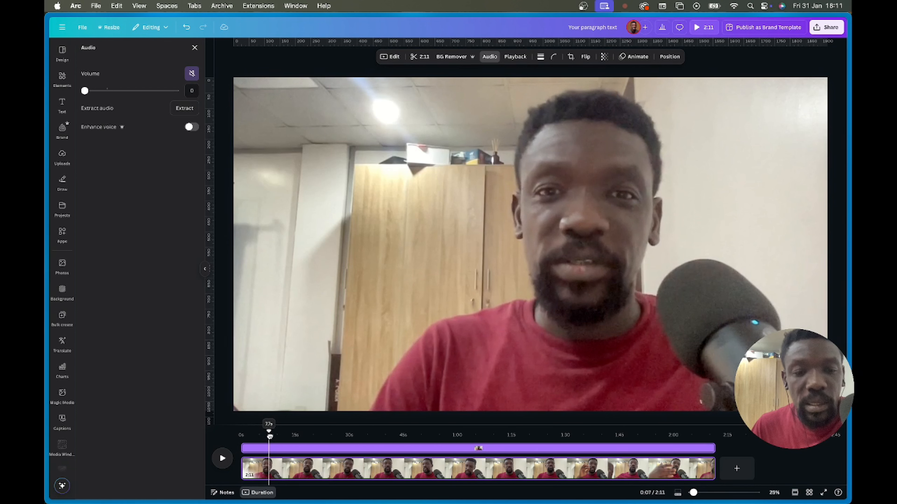
- Split the video into two pages at 0:07 and delete the short opening page
{"action": "right_click", "coordinate": [268, 462]}
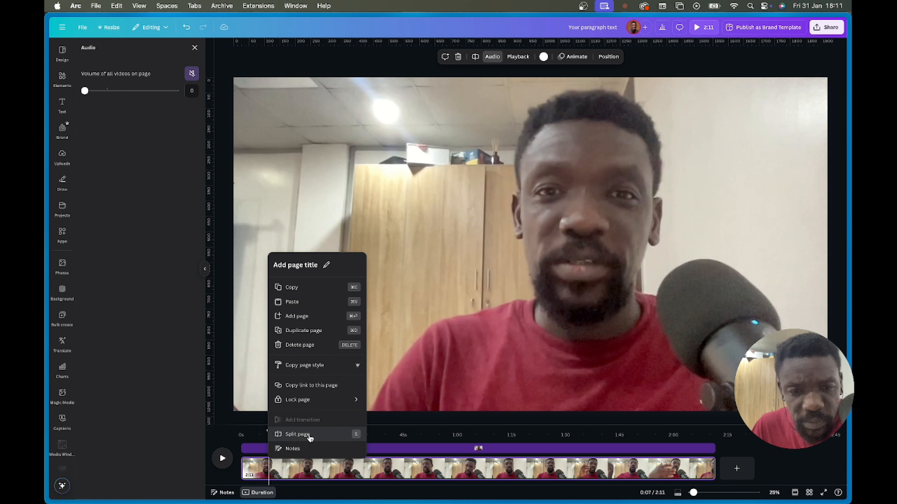
{"action": "left_click", "coordinate": [302, 434]}
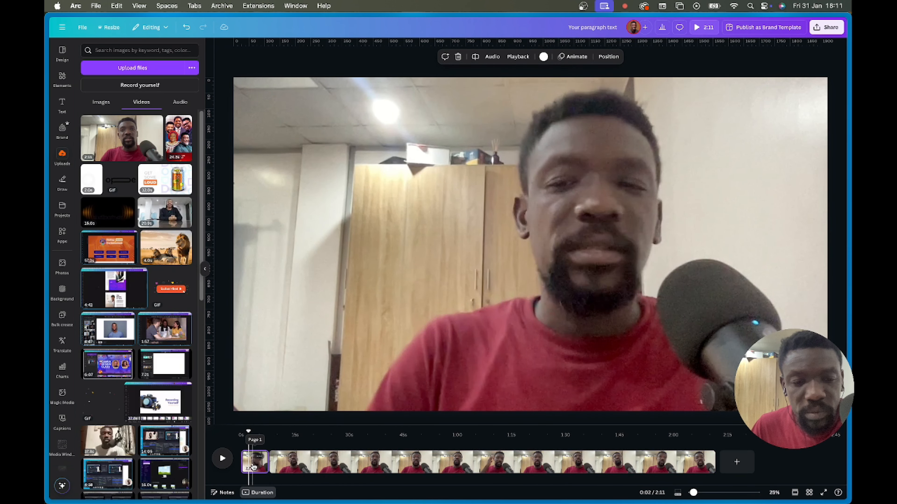
{"action": "left_click", "coordinate": [291, 463]}
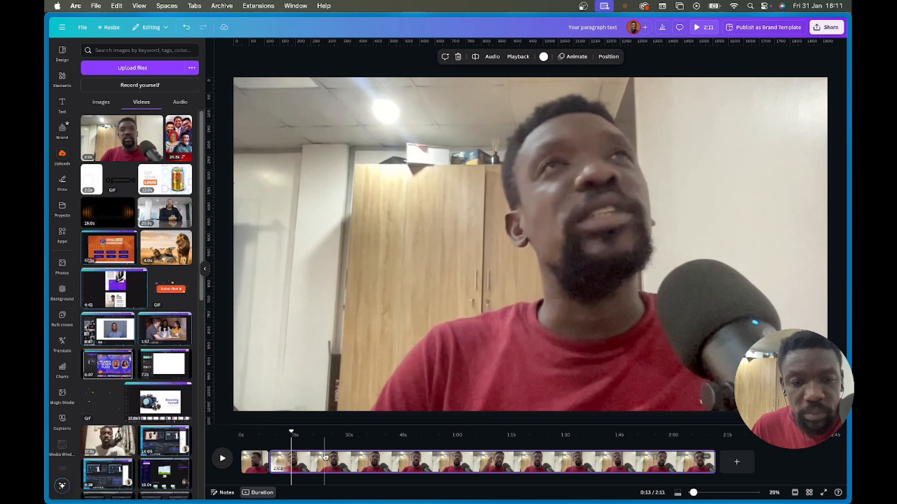
{"action": "left_click", "coordinate": [256, 463]}
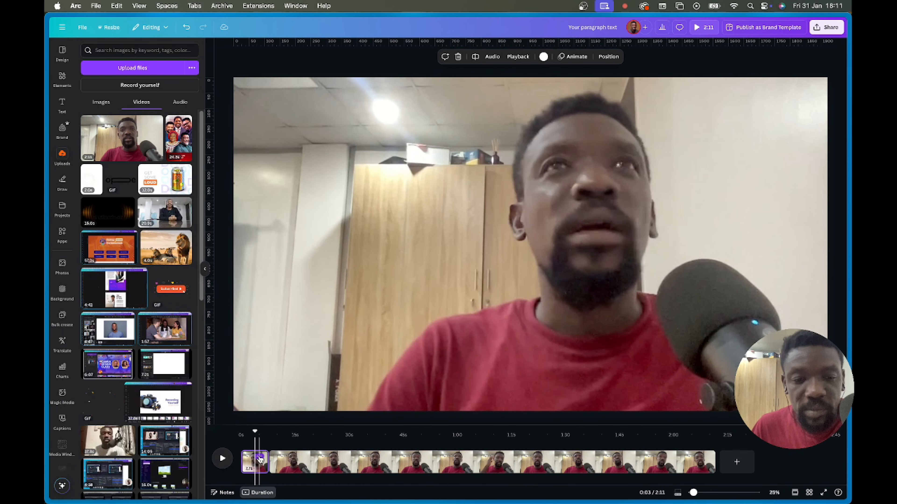
{"action": "right_click", "coordinate": [260, 459]}
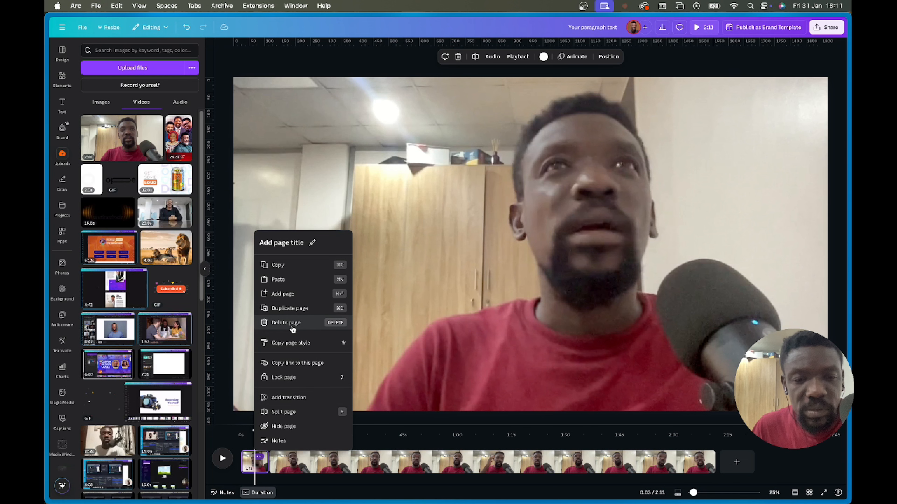
{"action": "left_click", "coordinate": [252, 469]}
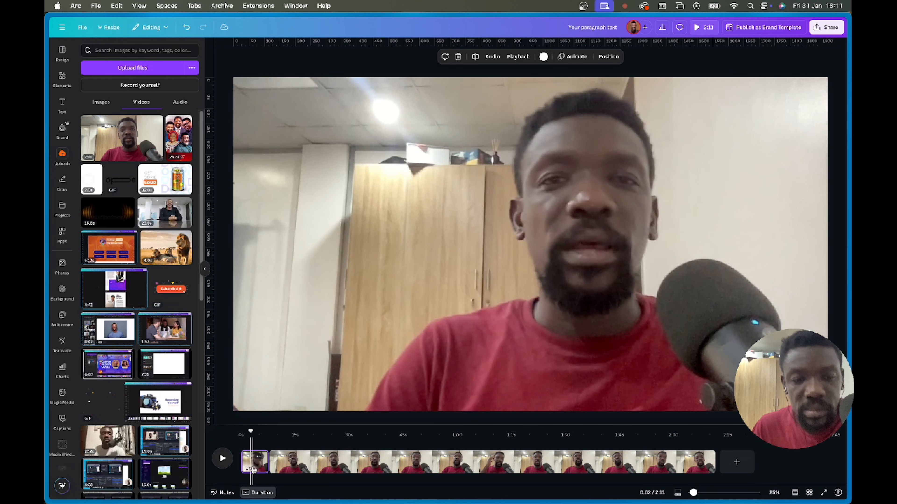
{"action": "key", "text": "BackSpace"}
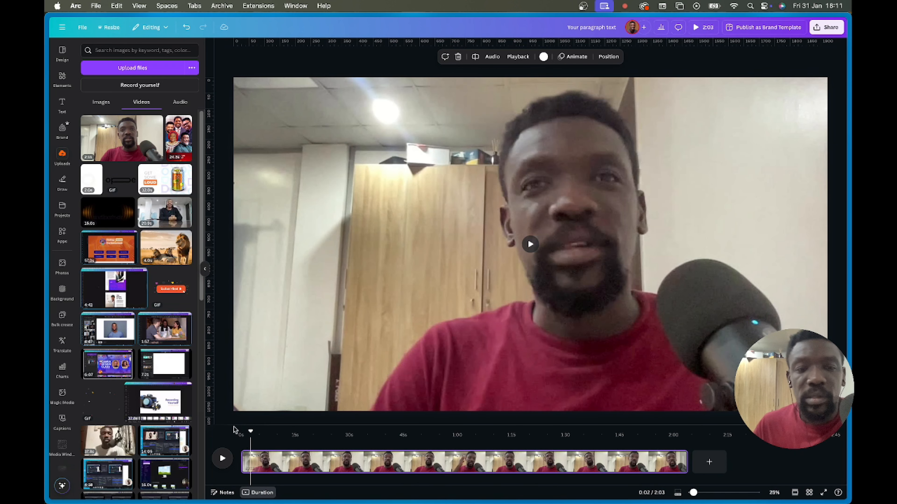
- Scrub the clip at about 7s, 1:42 and 35s to review it
{"action": "left_click_drag", "start_coordinate": [252, 432], "coordinate": [266, 434]}
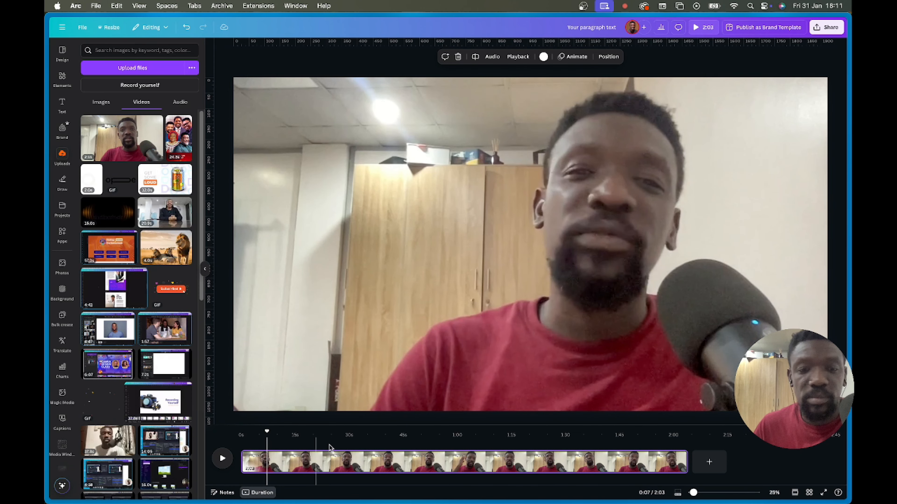
{"action": "left_click", "coordinate": [610, 466]}
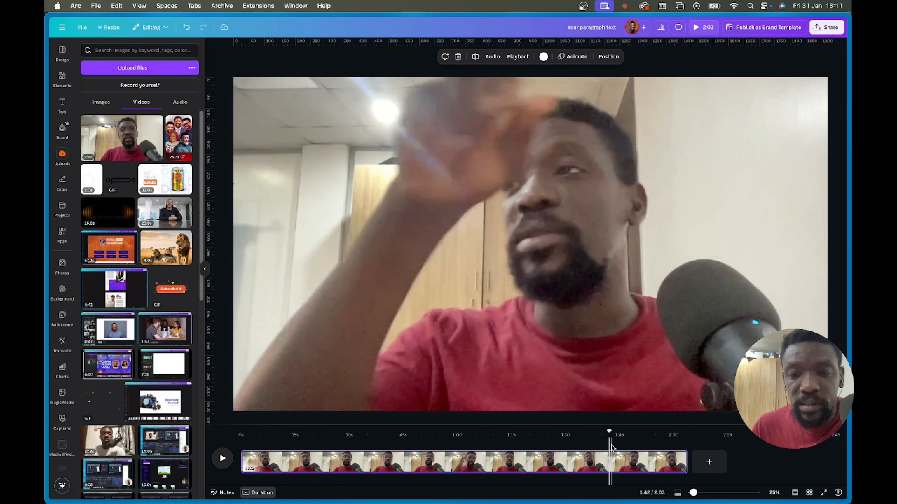
{"action": "left_click_drag", "start_coordinate": [609, 436], "coordinate": [369, 448]}
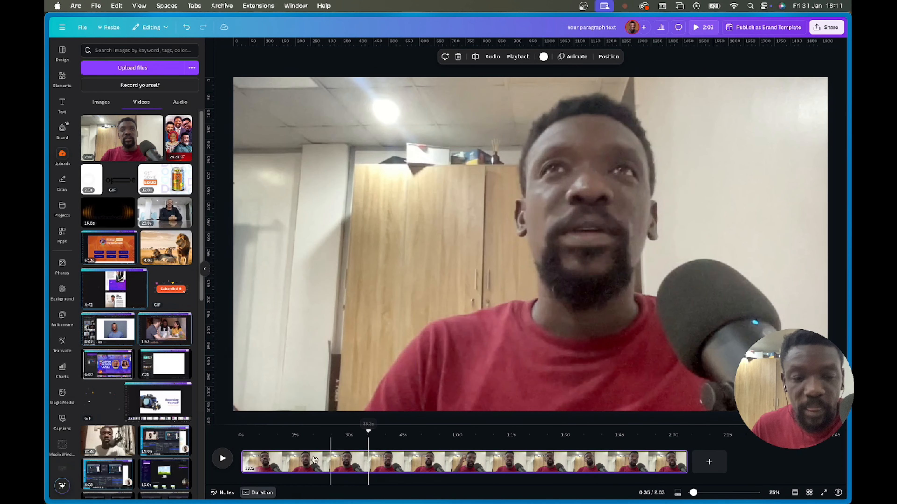
{"action": "left_click", "coordinate": [246, 465]}
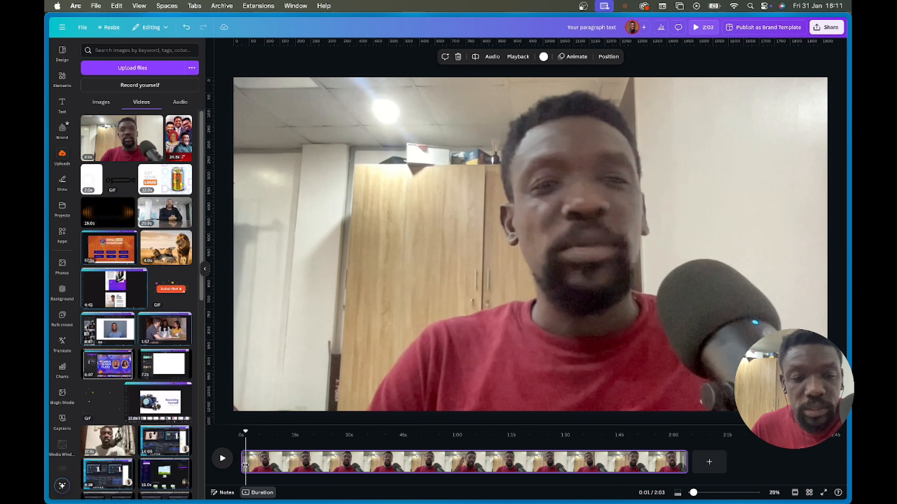
- Drag the clip's left edge to trim its opening, then play back the trimmed video
{"action": "left_click_drag", "start_coordinate": [245, 465], "coordinate": [370, 465]}
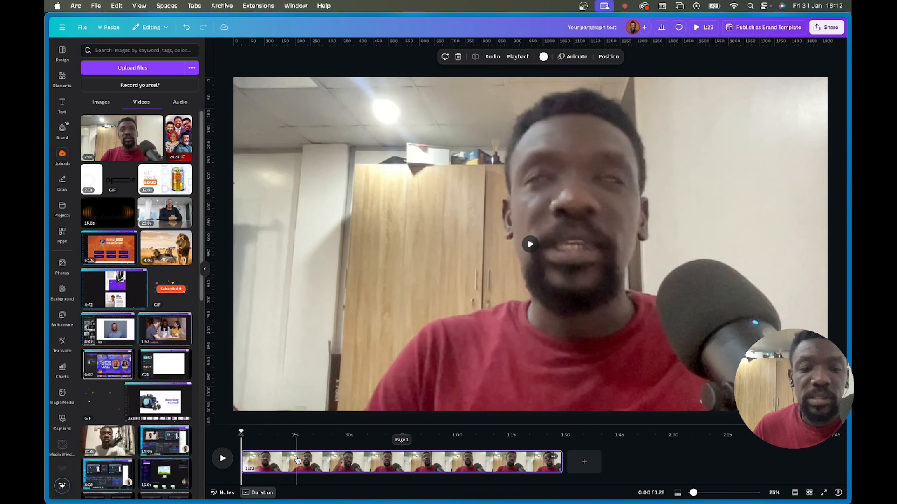
{"action": "left_click", "coordinate": [530, 244]}
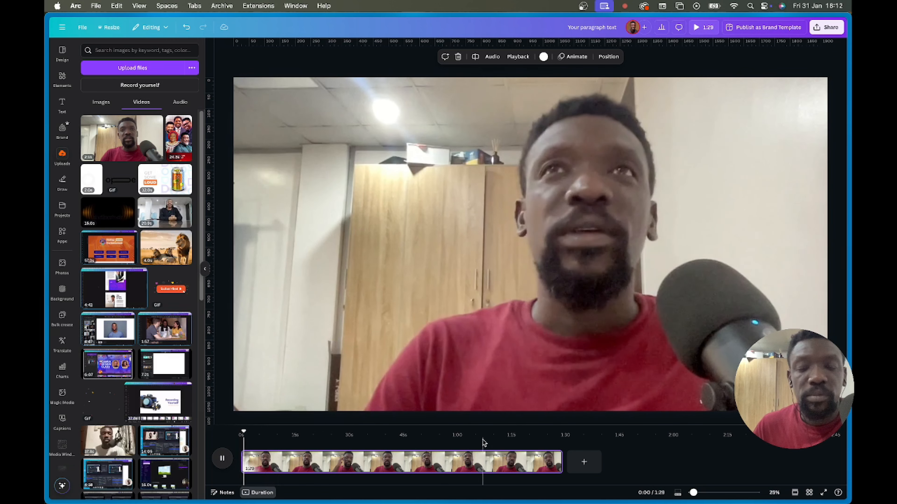
{"action": "key", "text": "space"}
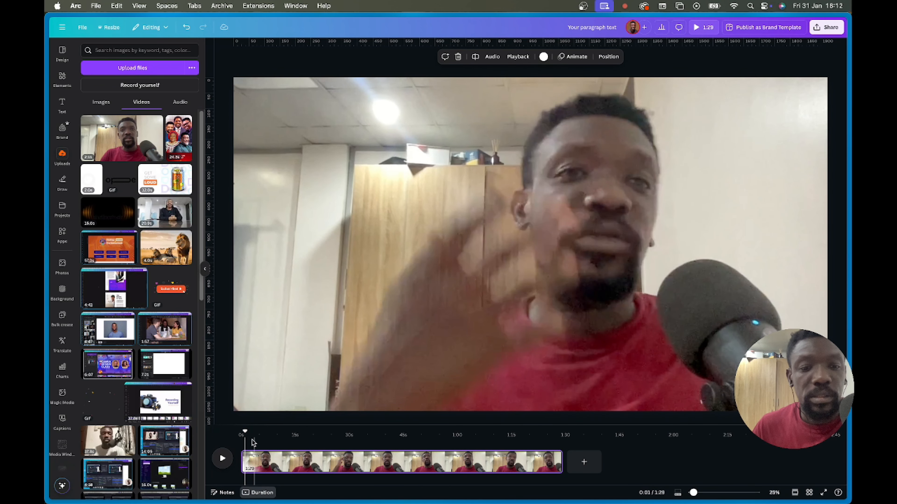
{"action": "left_click_drag", "start_coordinate": [245, 433], "coordinate": [275, 434]}
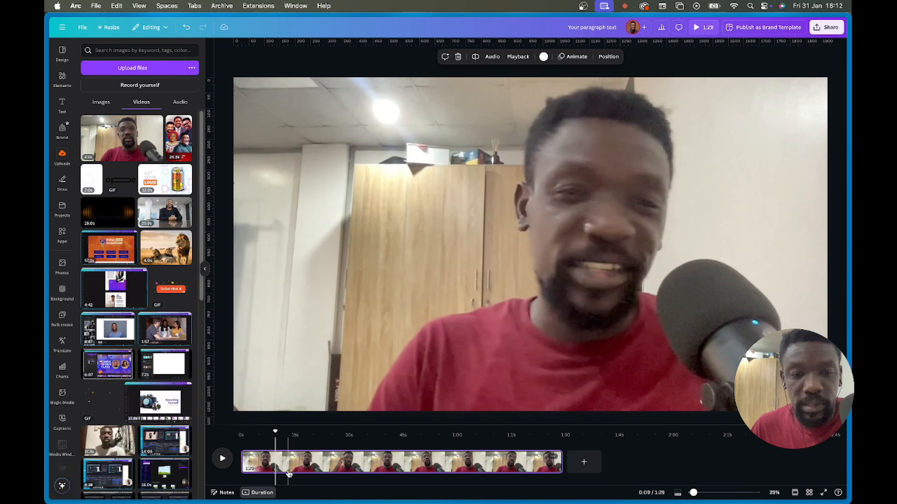
- Split the clip at 0:09, 0:47 and 0:52
{"action": "key", "text": "s"}
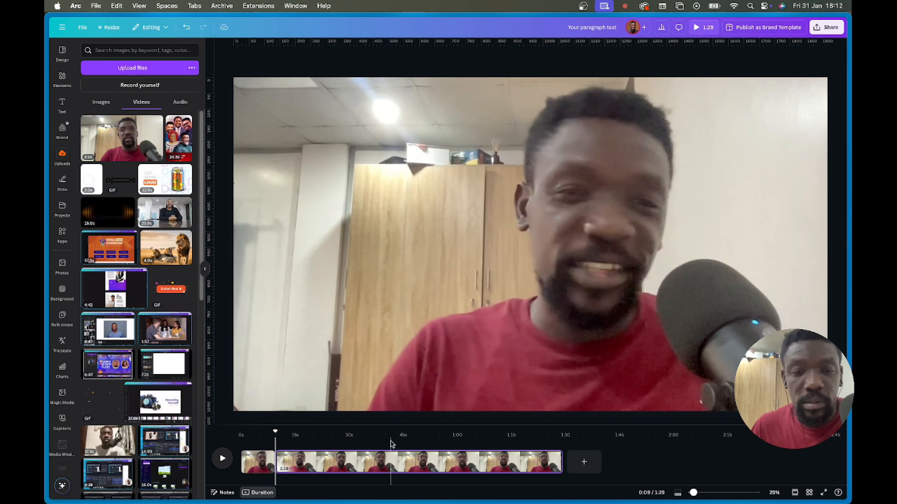
{"action": "left_click", "coordinate": [391, 442]}
{"action": "key", "text": "s"}
{"action": "left_click", "coordinate": [480, 446]}
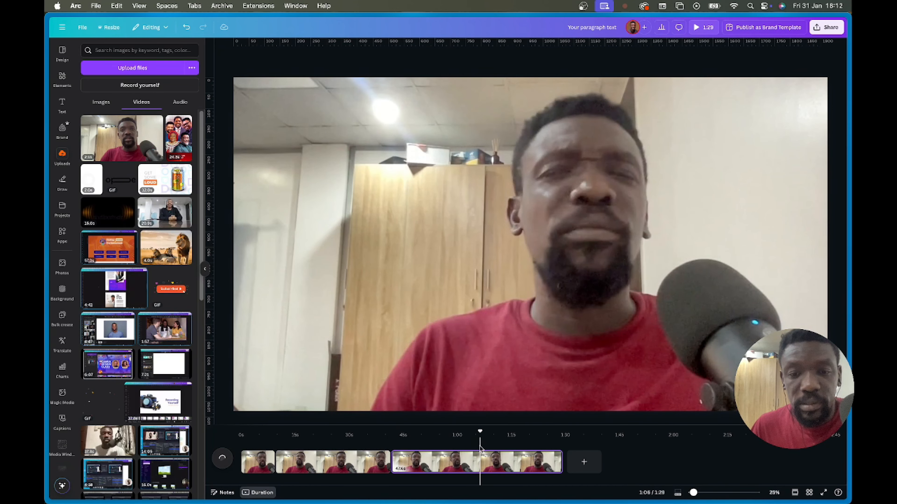
{"action": "left_click", "coordinate": [431, 442]}
{"action": "key", "text": "s"}
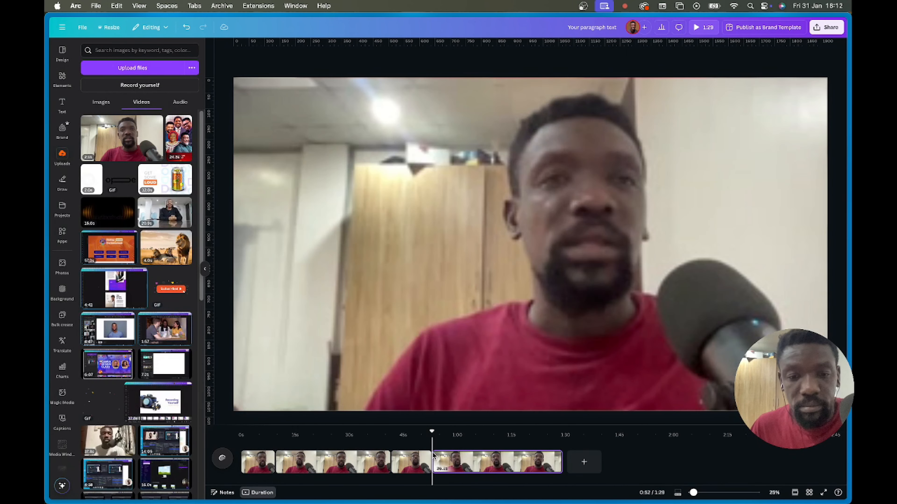
- Delete the 11.3-second piece between the cuts and play back the edited video
{"action": "left_click", "coordinate": [406, 462]}
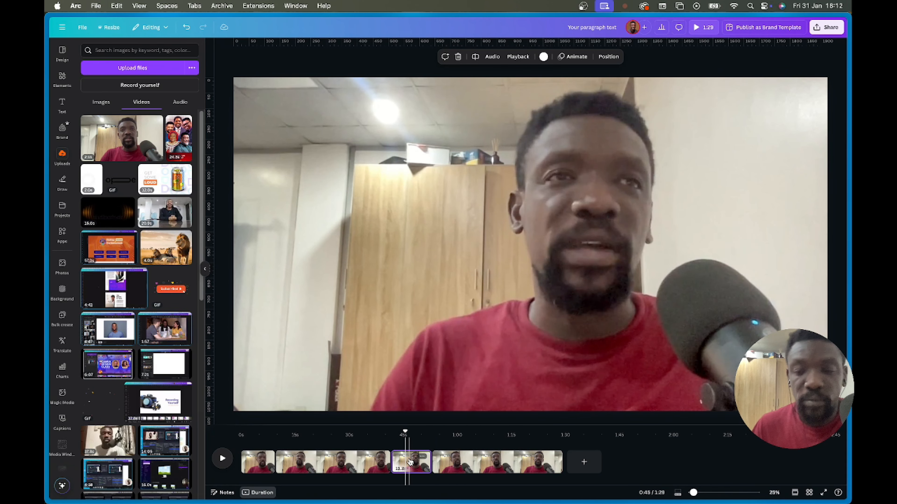
{"action": "key", "text": "Delete"}
{"action": "left_click", "coordinate": [377, 459]}
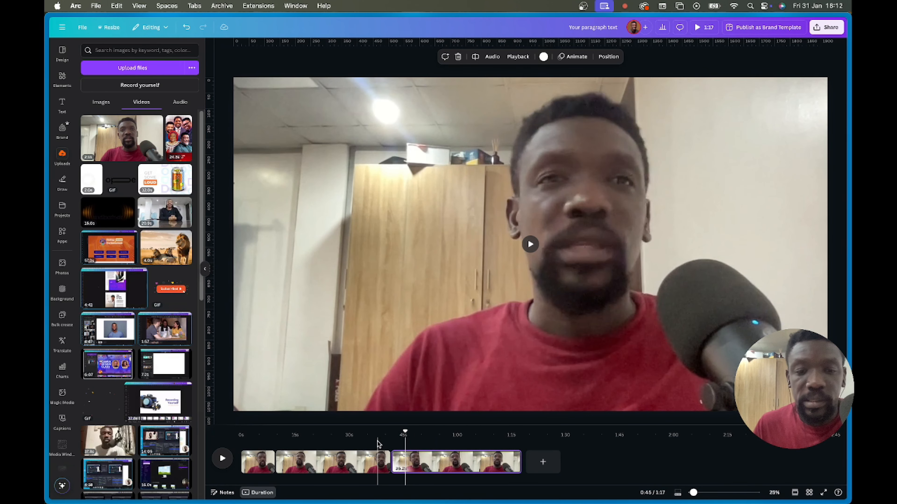
{"action": "left_click", "coordinate": [222, 458]}
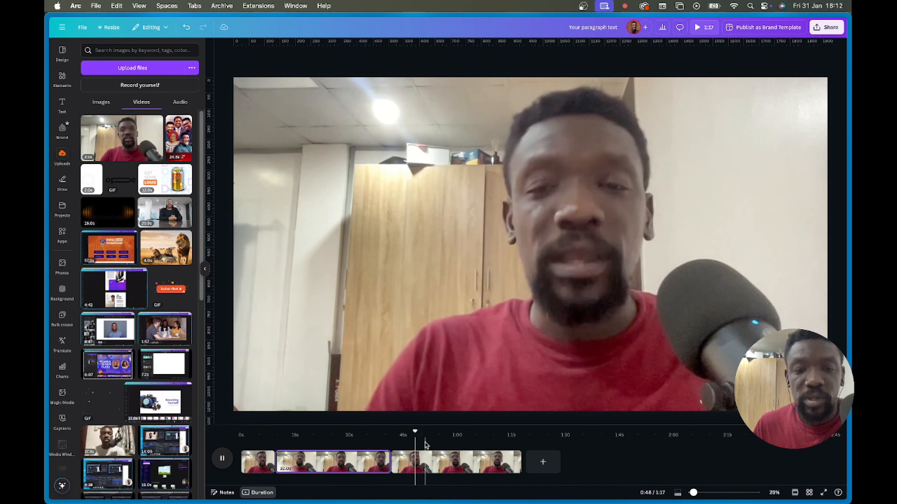
- Widen the timeline and open transitions after the first clip, undoing an accidental blank page
{"action": "left_click", "coordinate": [417, 435]}
{"action": "left_click_drag", "start_coordinate": [417, 434], "coordinate": [254, 433]}
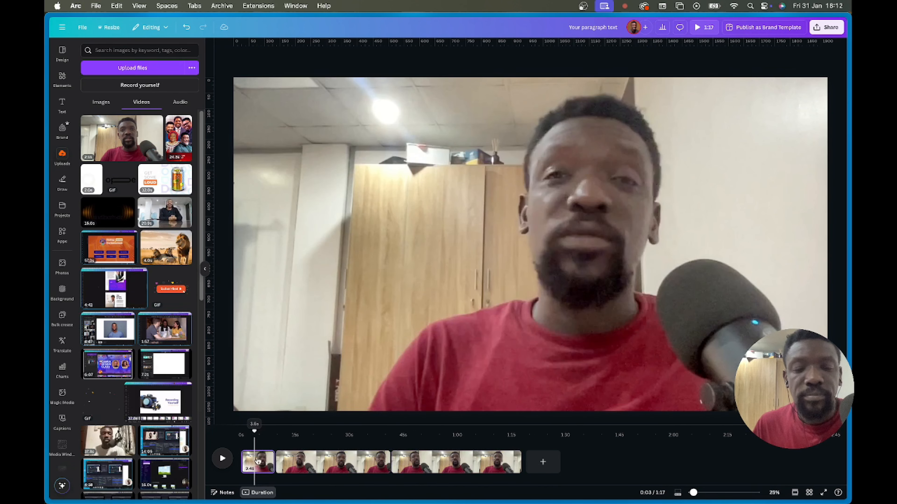
{"action": "left_click", "coordinate": [262, 468]}
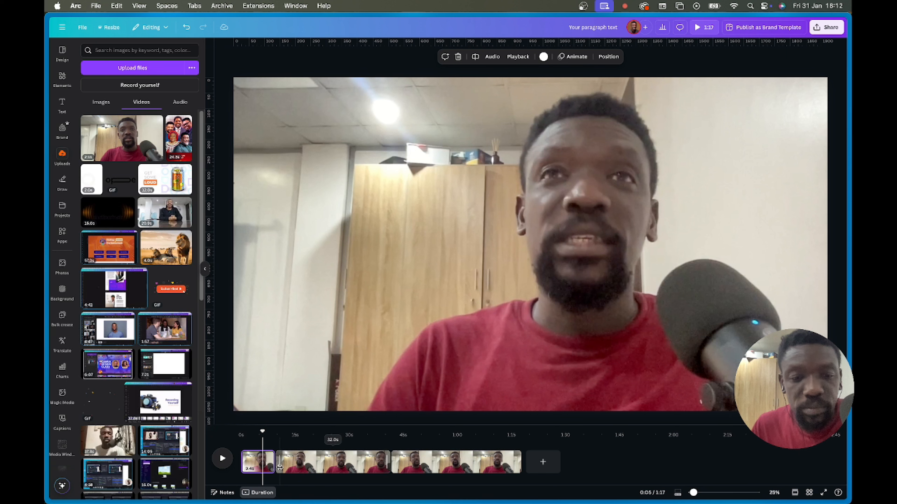
{"action": "left_click_drag", "start_coordinate": [693, 495], "coordinate": [696, 494]}
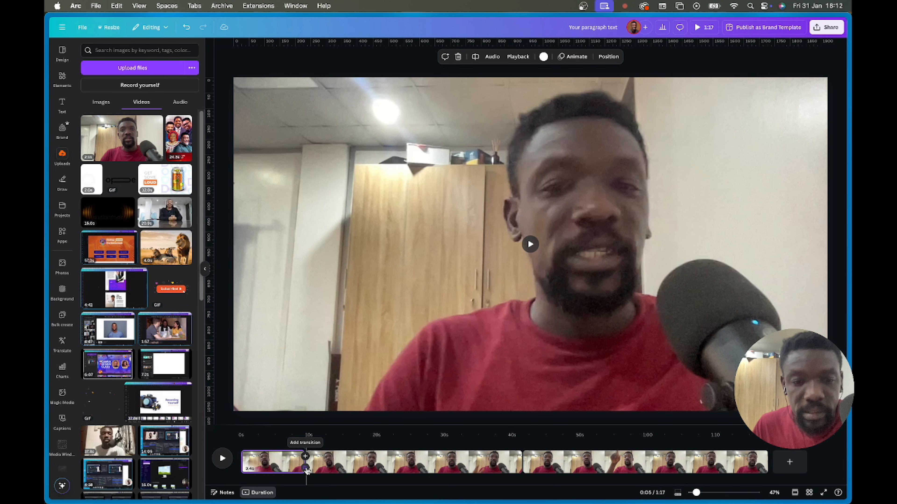
{"action": "left_click", "coordinate": [305, 457]}
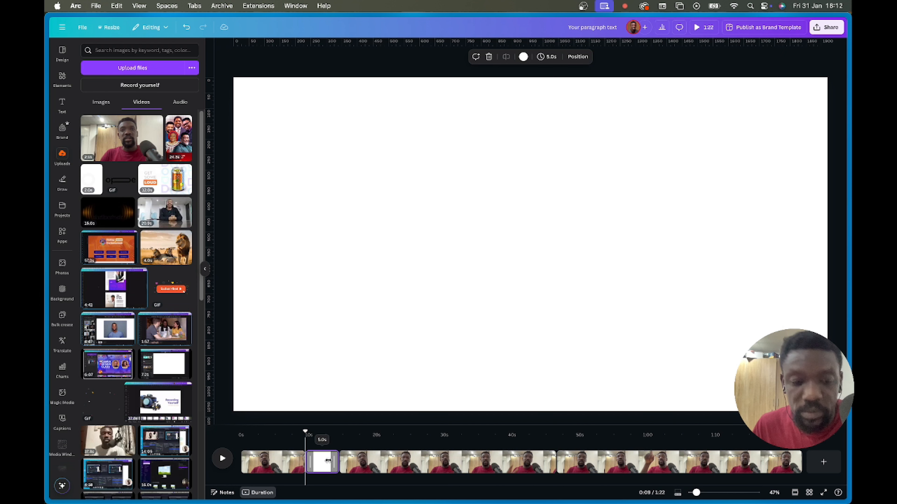
{"action": "key", "text": "super+z"}
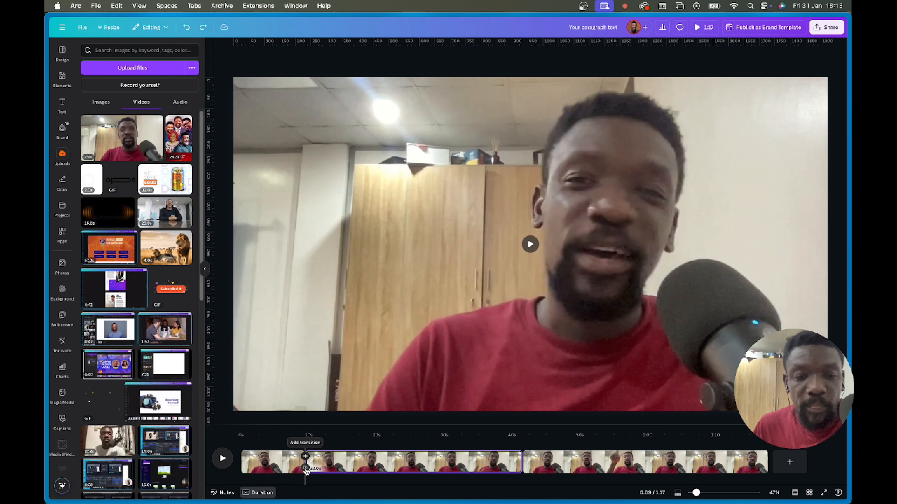
{"action": "left_click", "coordinate": [305, 456]}
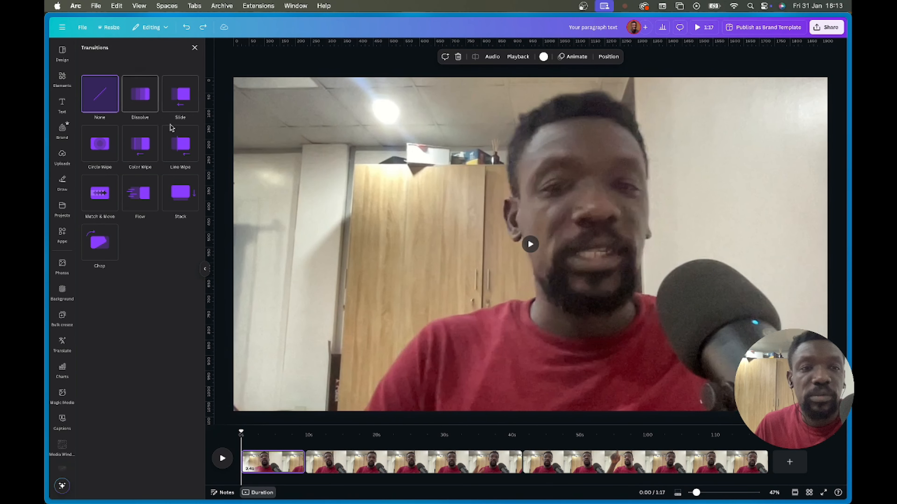
- Review playback around the 0:40 cut, then open transition choices between clips two and three
{"action": "left_click", "coordinate": [499, 466]}
{"action": "key", "text": "space"}
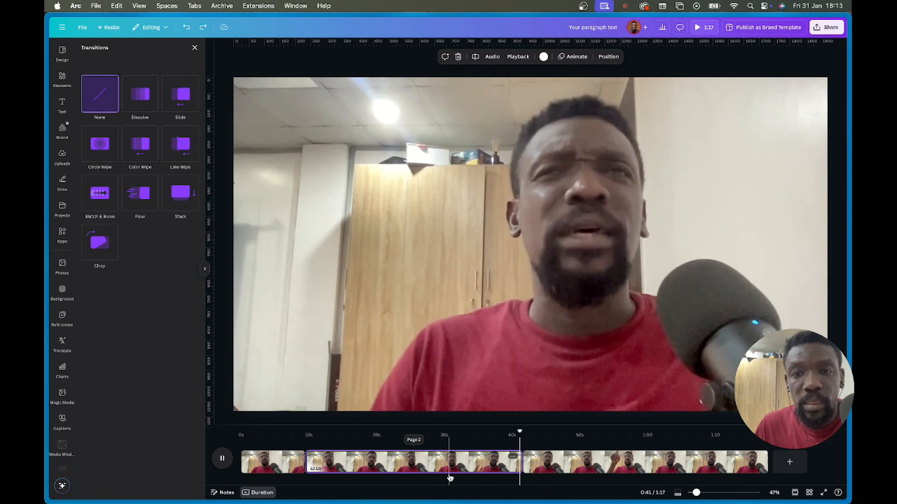
{"action": "key", "text": "space"}
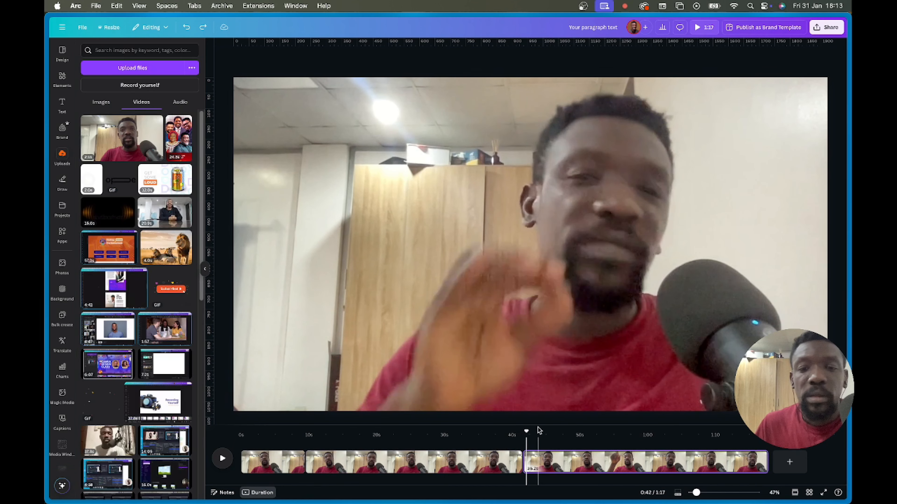
{"action": "left_click_drag", "start_coordinate": [527, 432], "coordinate": [507, 433]}
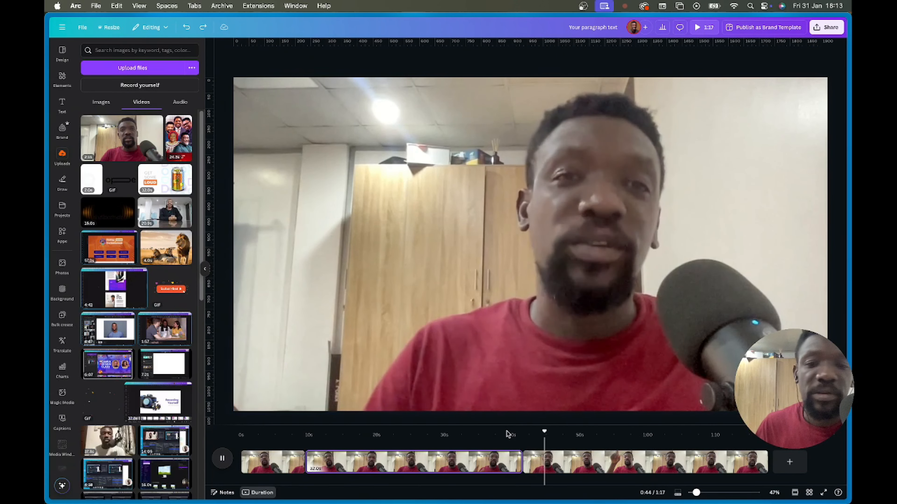
{"action": "key", "text": "space"}
{"action": "left_click_drag", "start_coordinate": [546, 432], "coordinate": [513, 435]}
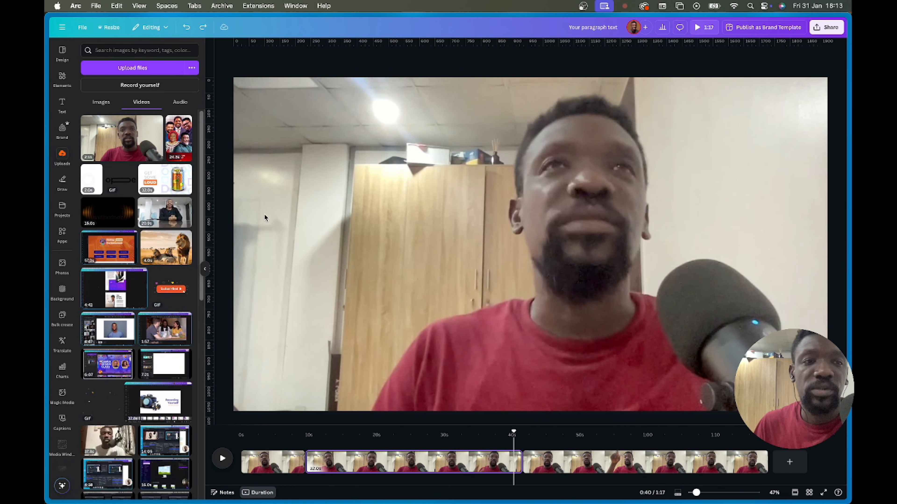
{"action": "left_click", "coordinate": [523, 469]}
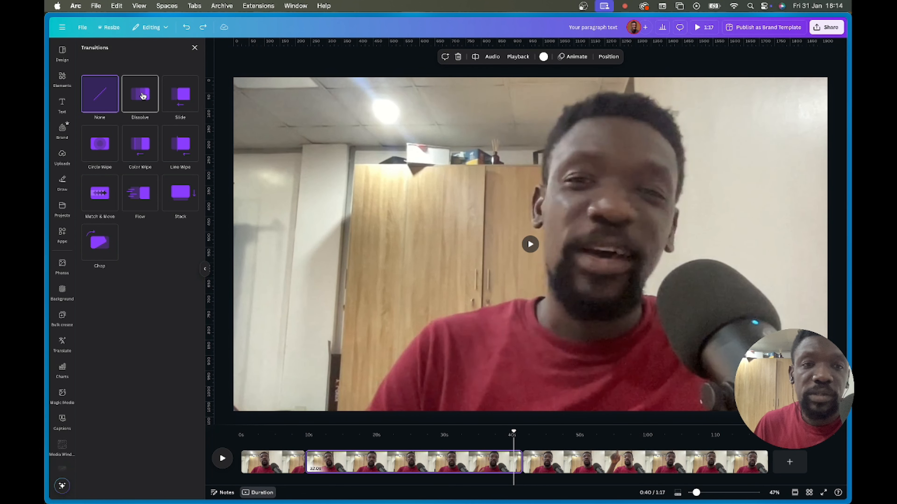
- Apply a Dissolve at the 0:40 cut, preview it, and set its duration to 0.4 seconds
{"action": "left_click", "coordinate": [143, 96]}
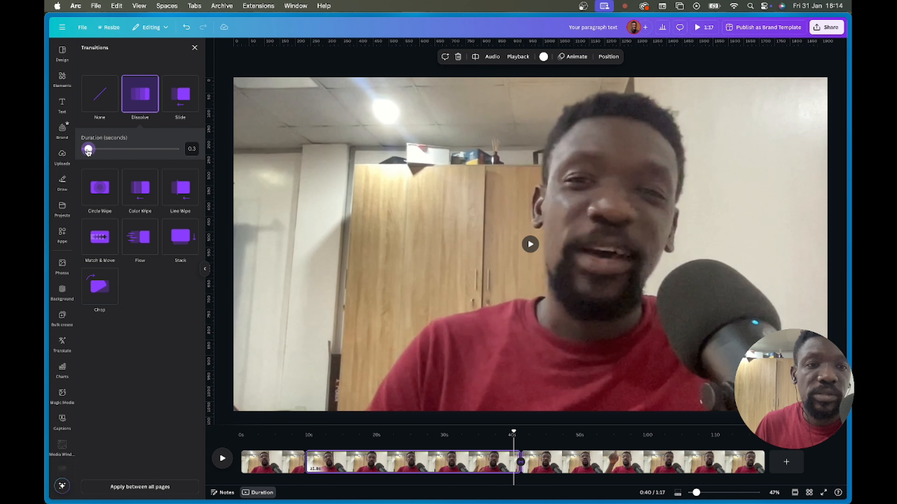
{"action": "left_click_drag", "start_coordinate": [88, 151], "coordinate": [130, 149]}
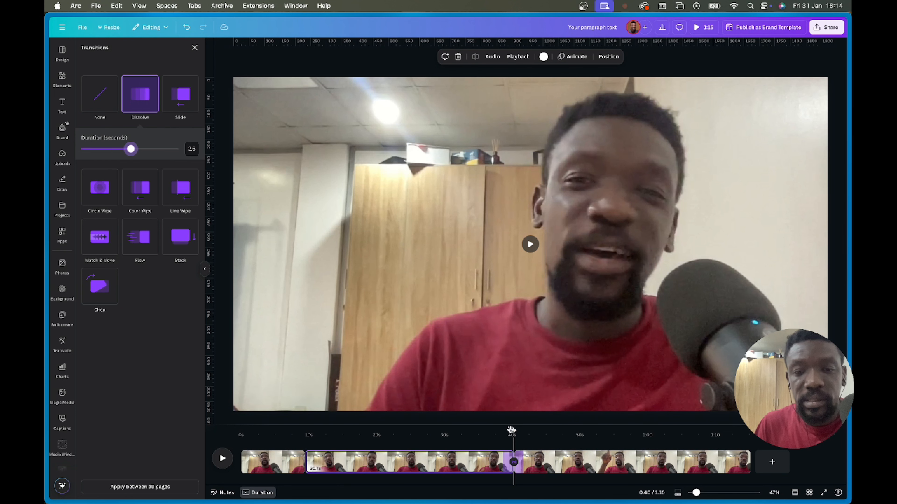
{"action": "left_click_drag", "start_coordinate": [511, 429], "coordinate": [492, 431]}
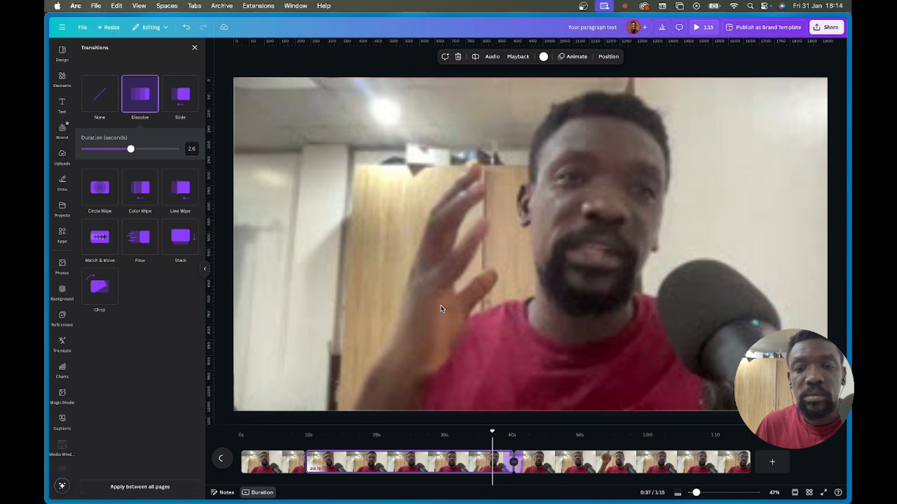
{"action": "key", "text": "space"}
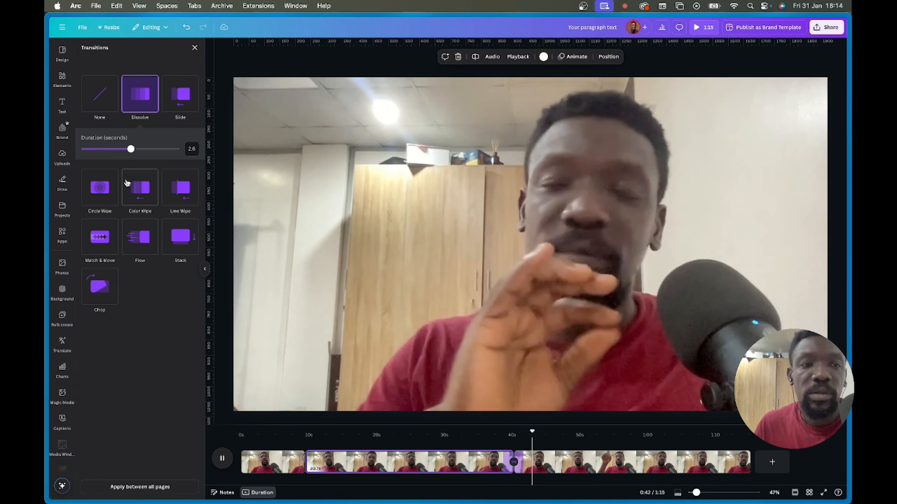
{"action": "left_click_drag", "start_coordinate": [131, 149], "coordinate": [90, 149]}
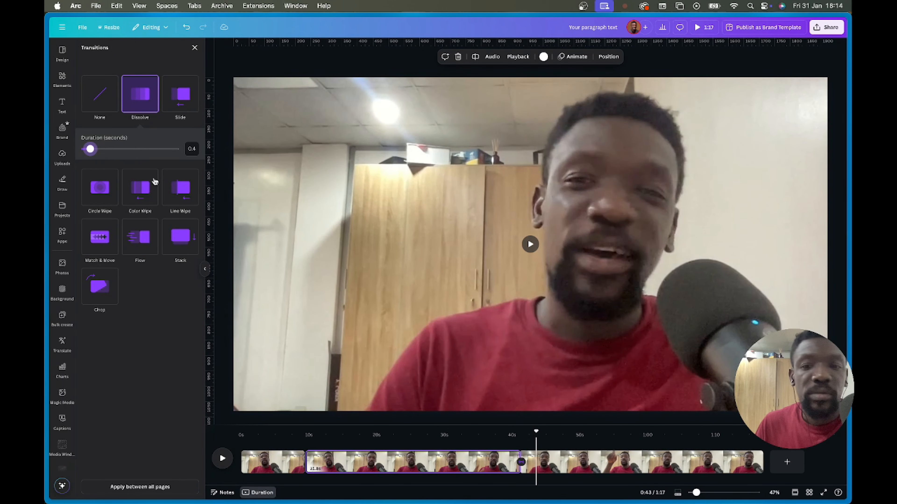
{"action": "left_click_drag", "start_coordinate": [535, 432], "coordinate": [501, 433]}
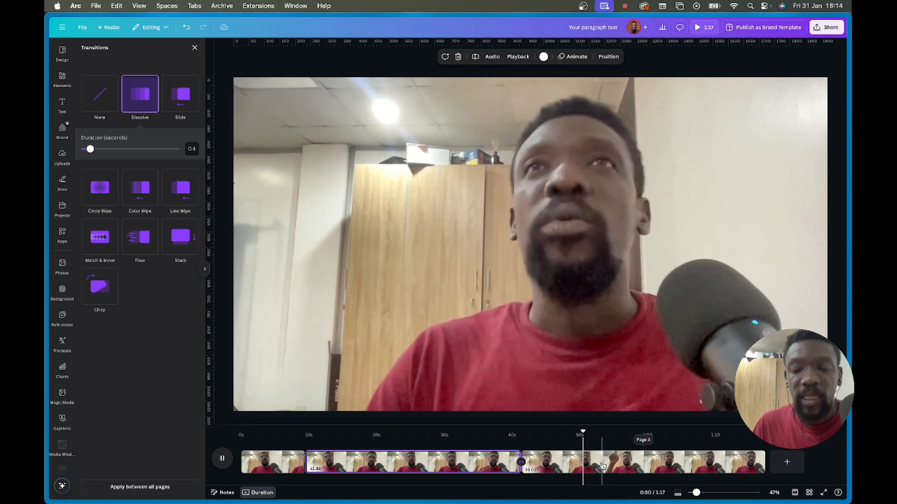
- Split the third clip at 0:53
{"action": "left_click", "coordinate": [592, 459]}
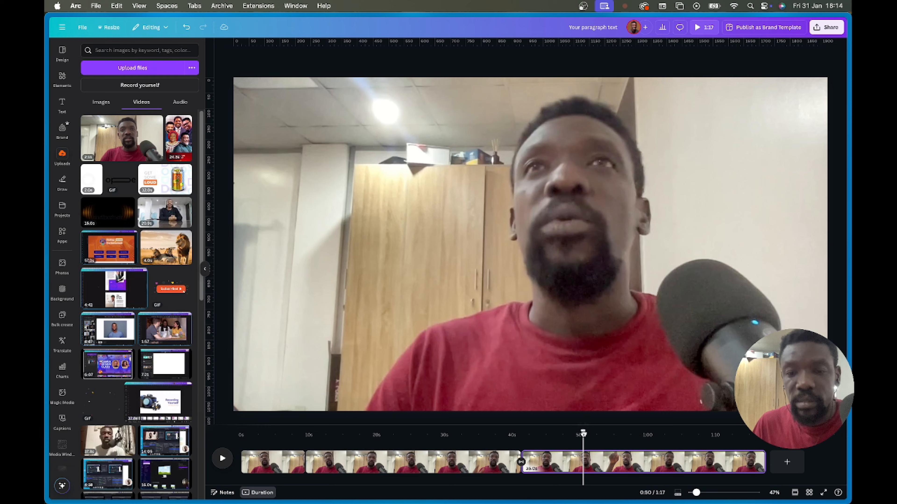
{"action": "left_click_drag", "start_coordinate": [582, 434], "coordinate": [601, 433]}
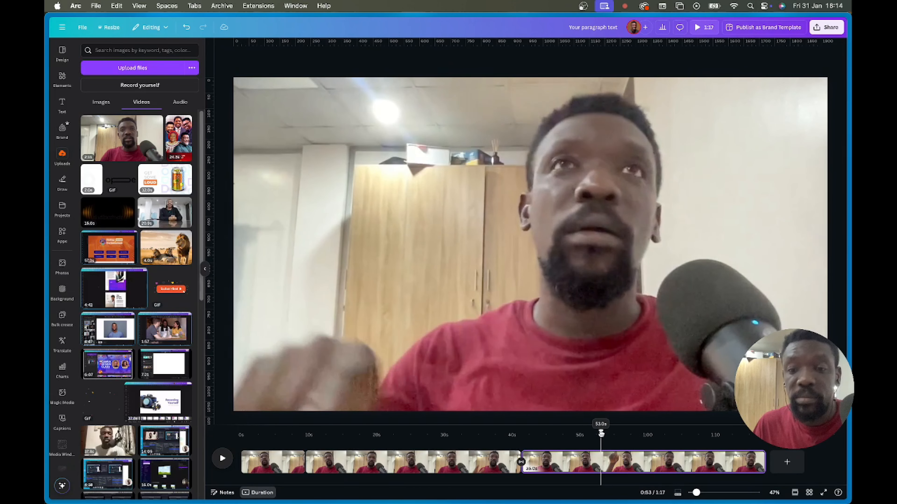
{"action": "right_click", "coordinate": [602, 466]}
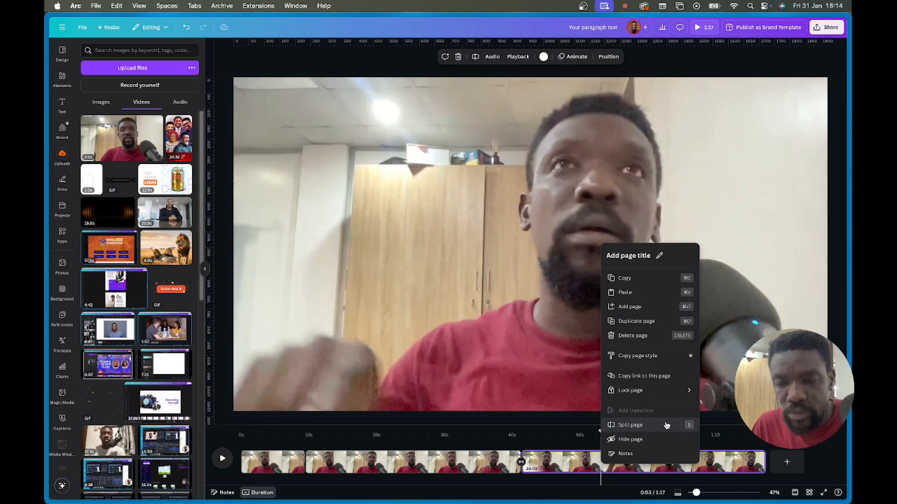
{"action": "left_click", "coordinate": [640, 431]}
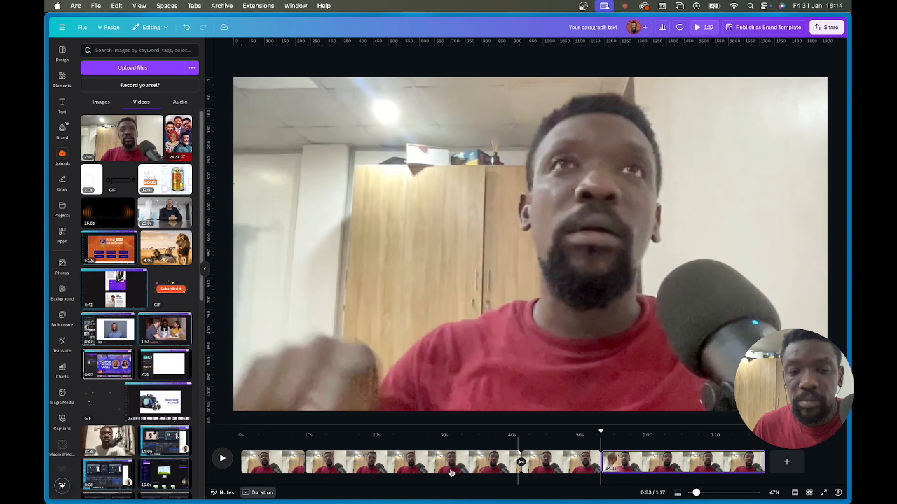
- Split the fourth clip at 1:07
{"action": "left_click", "coordinate": [272, 465]}
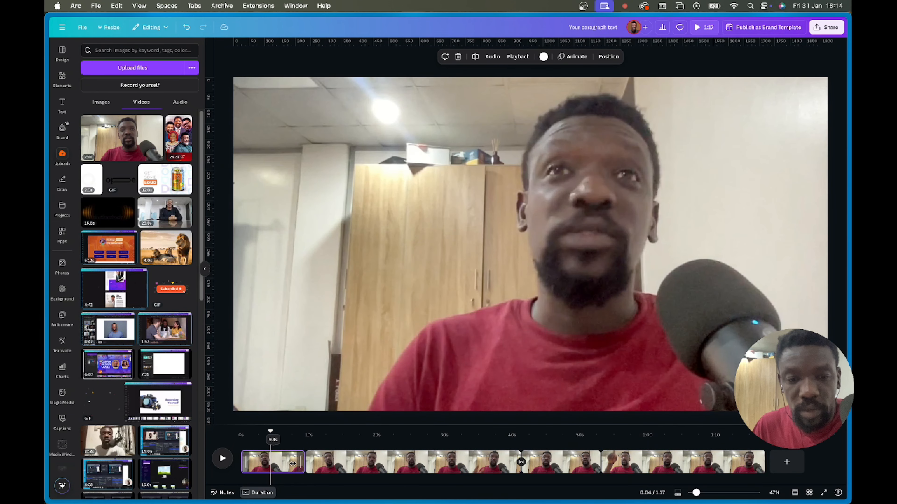
{"action": "left_click", "coordinate": [406, 463]}
{"action": "left_click", "coordinate": [565, 463]}
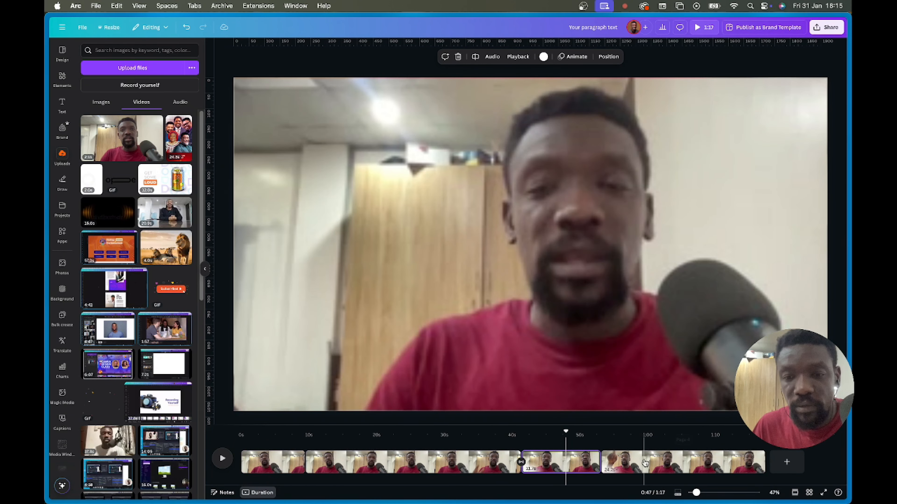
{"action": "left_click", "coordinate": [645, 463]}
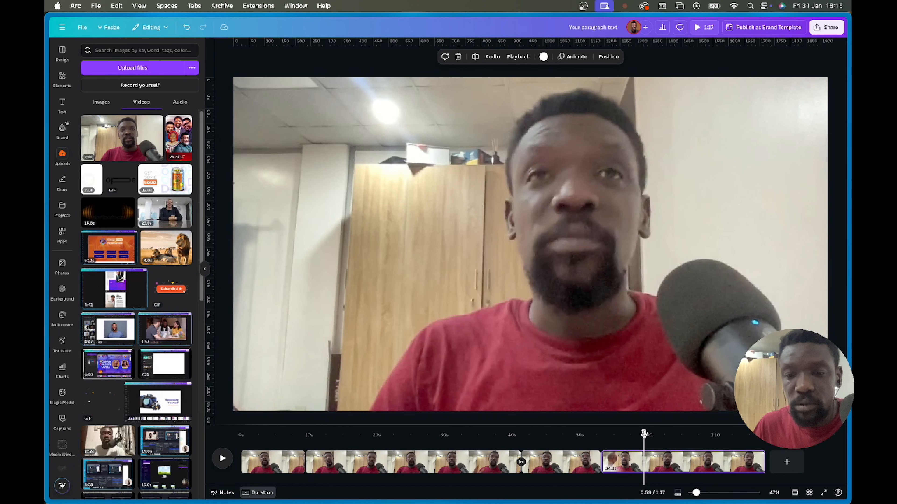
{"action": "left_click_drag", "start_coordinate": [643, 434], "coordinate": [695, 433]}
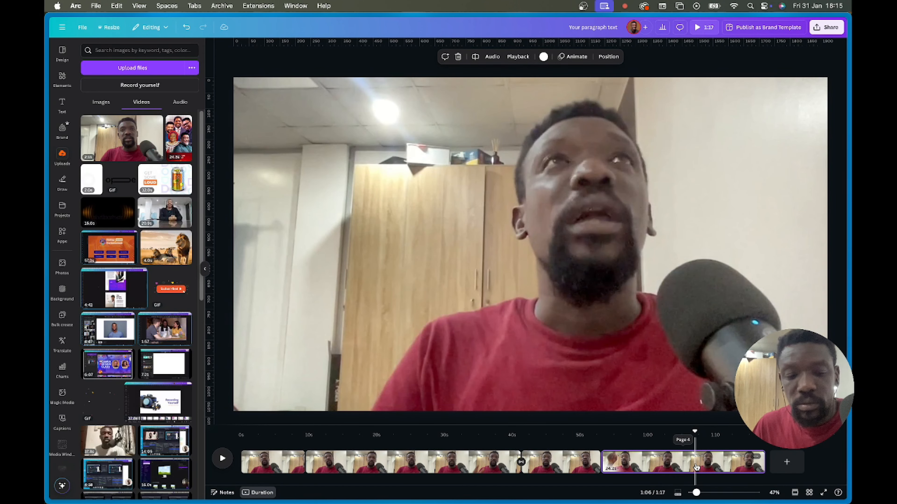
{"action": "left_click", "coordinate": [700, 464]}
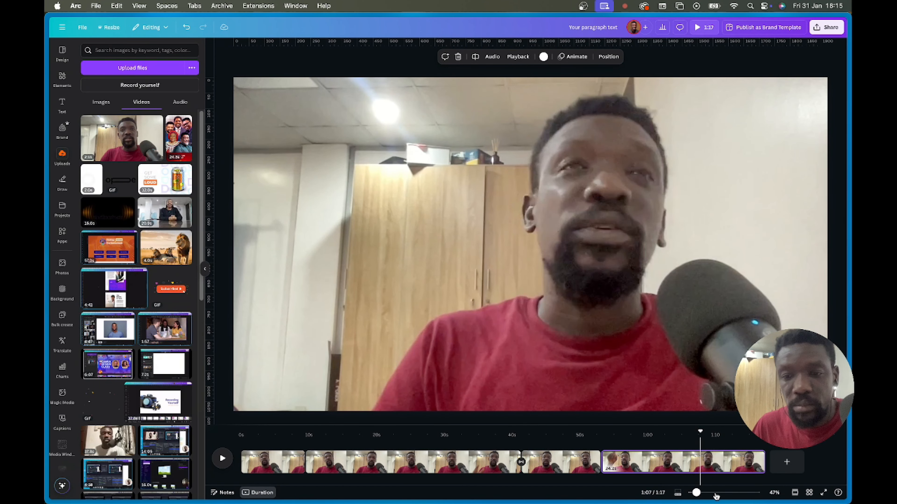
{"action": "key", "text": "s"}
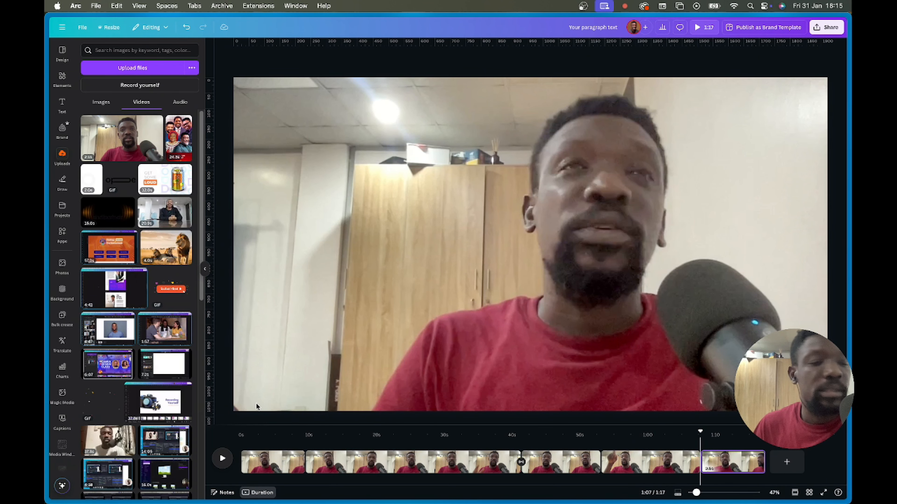
- Return to the opening clip and select the webcam video on the page
{"action": "left_click", "coordinate": [281, 465]}
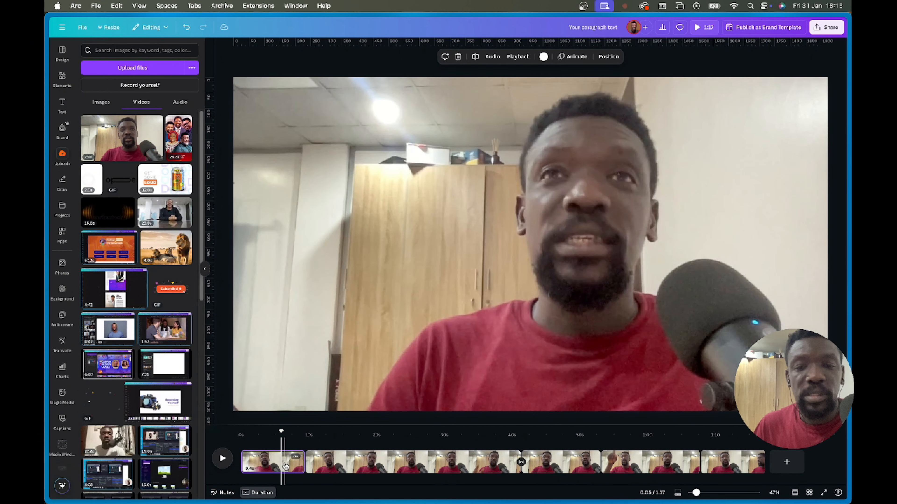
{"action": "left_click", "coordinate": [732, 464]}
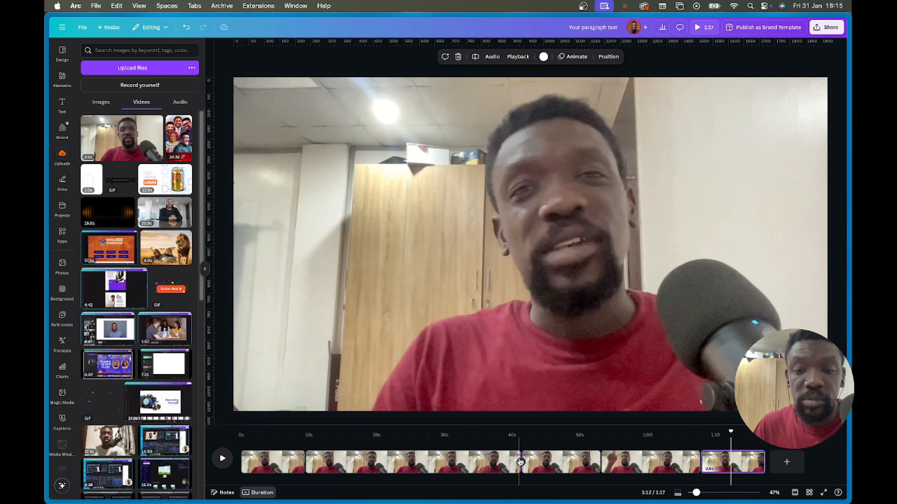
{"action": "left_click", "coordinate": [275, 463]}
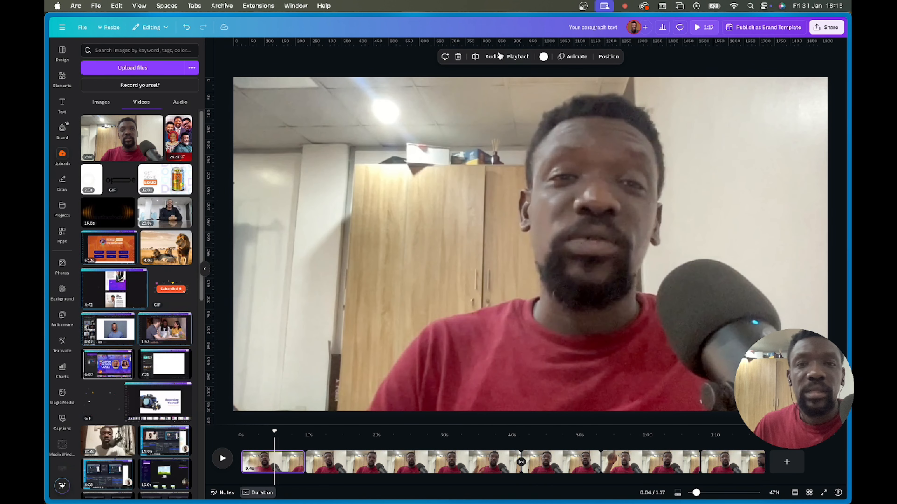
{"action": "left_click", "coordinate": [531, 175]}
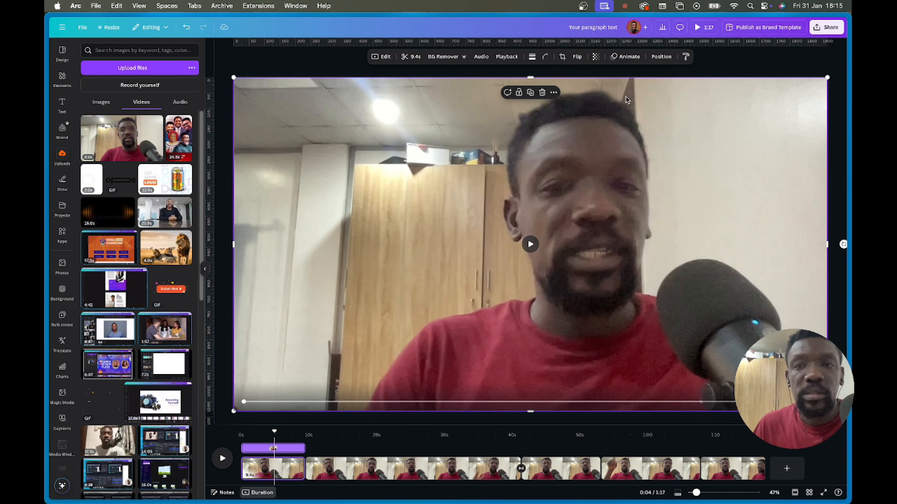
- Try Digital's Linear and Scatter styles, settle on Ink, then open transitions after clip one
{"action": "left_click", "coordinate": [627, 58]}
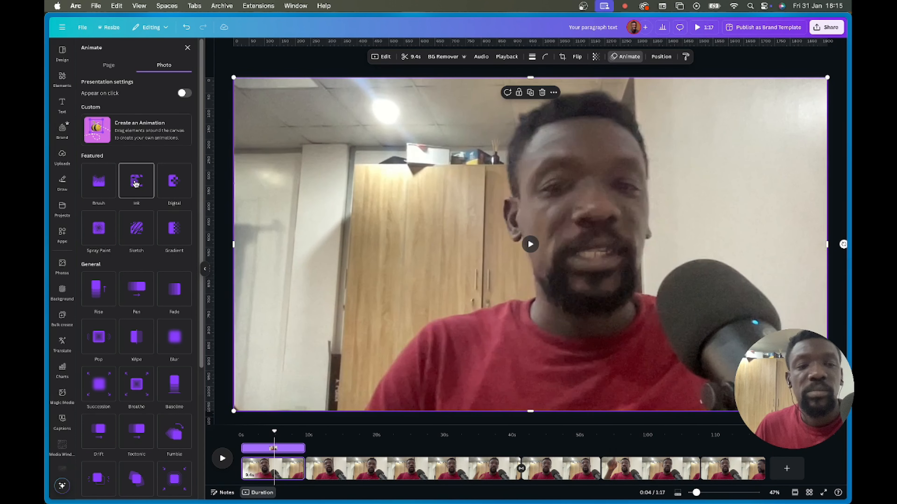
{"action": "left_click", "coordinate": [136, 182]}
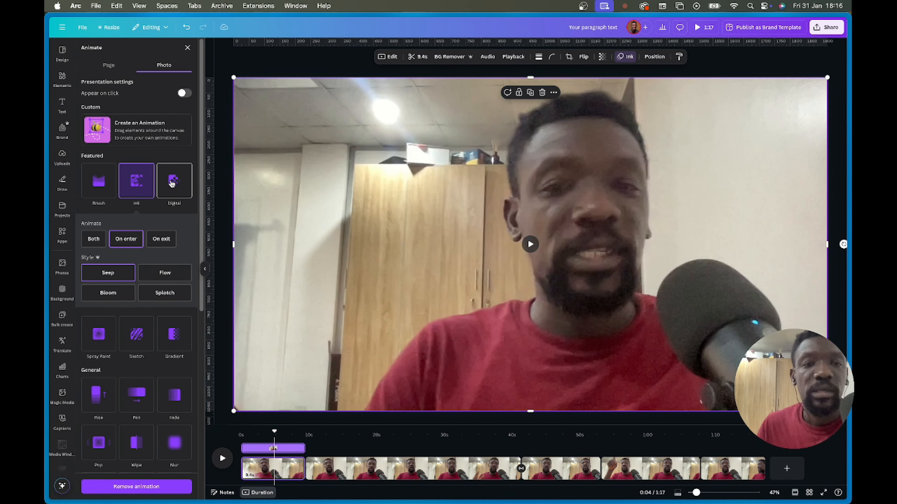
{"action": "left_click", "coordinate": [172, 183]}
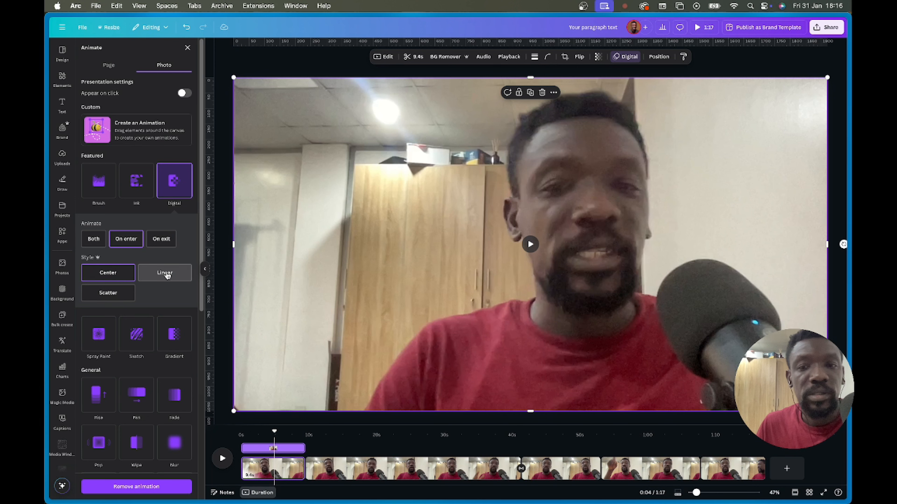
{"action": "left_click", "coordinate": [165, 273]}
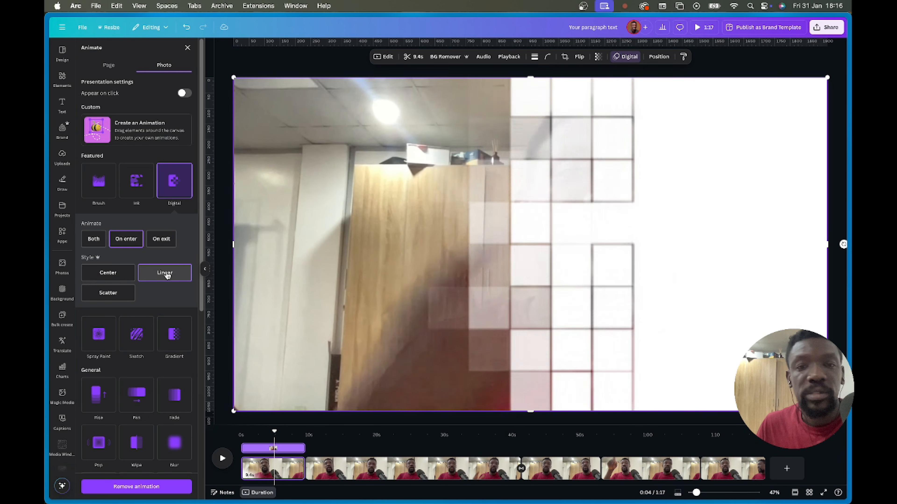
{"action": "left_click", "coordinate": [107, 298]}
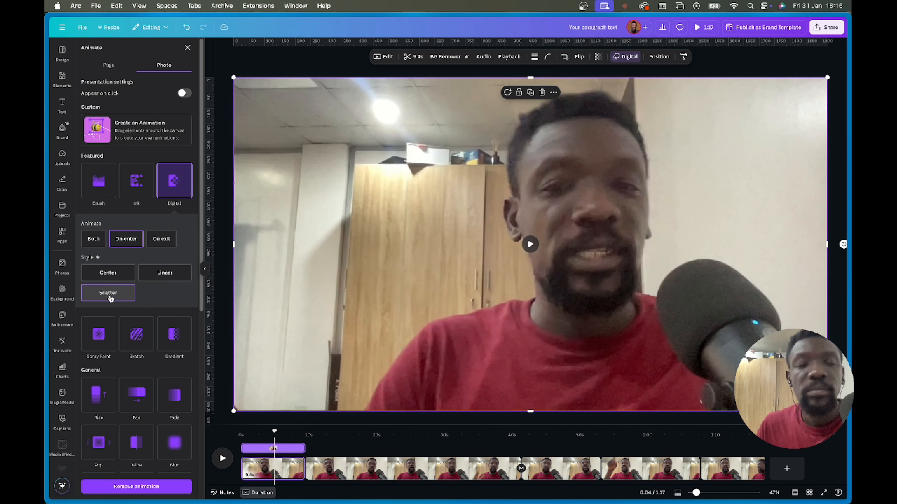
{"action": "left_click", "coordinate": [138, 193]}
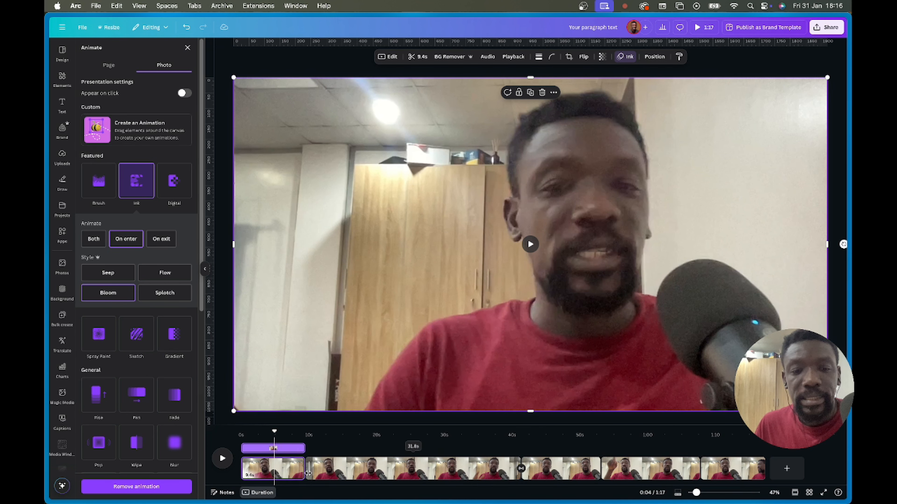
{"action": "left_click", "coordinate": [305, 476]}
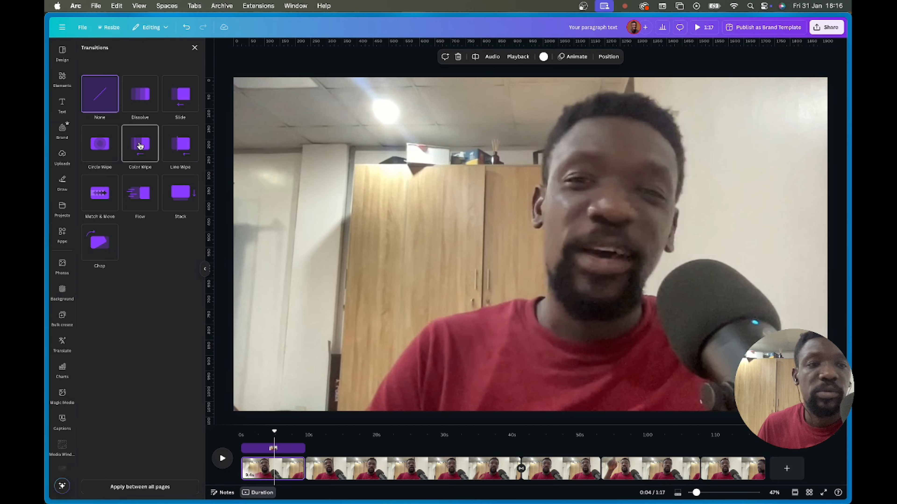
- Add a Color Wipe transition after the first clip, with deep red and tan as its first two colours
{"action": "left_click", "coordinate": [140, 146]}
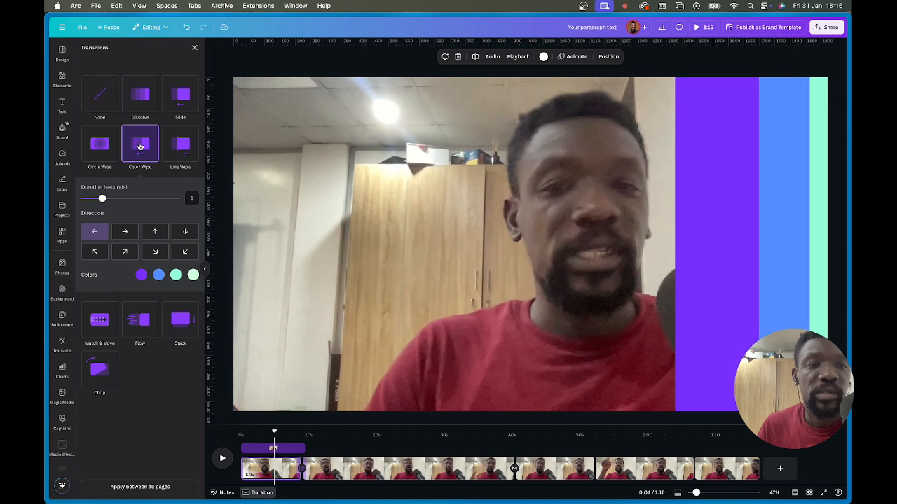
{"action": "left_click", "coordinate": [142, 275]}
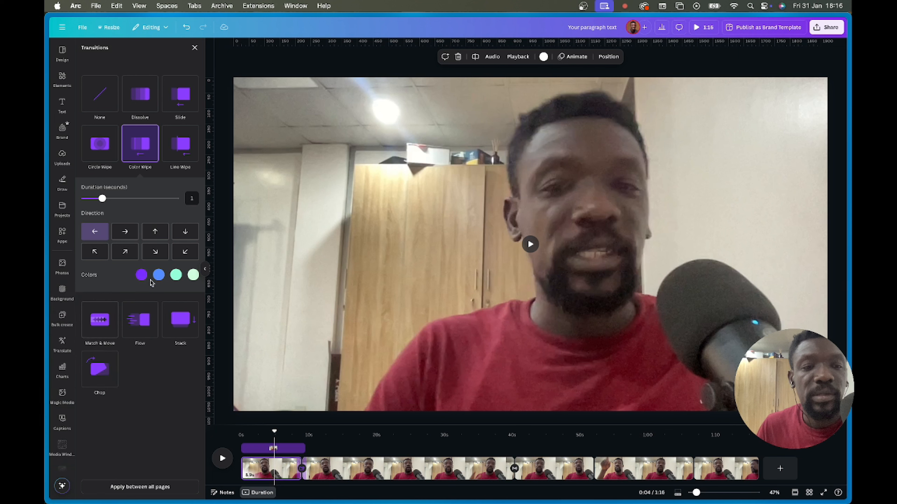
{"action": "left_click", "coordinate": [141, 275]}
{"action": "left_click", "coordinate": [65, 313]}
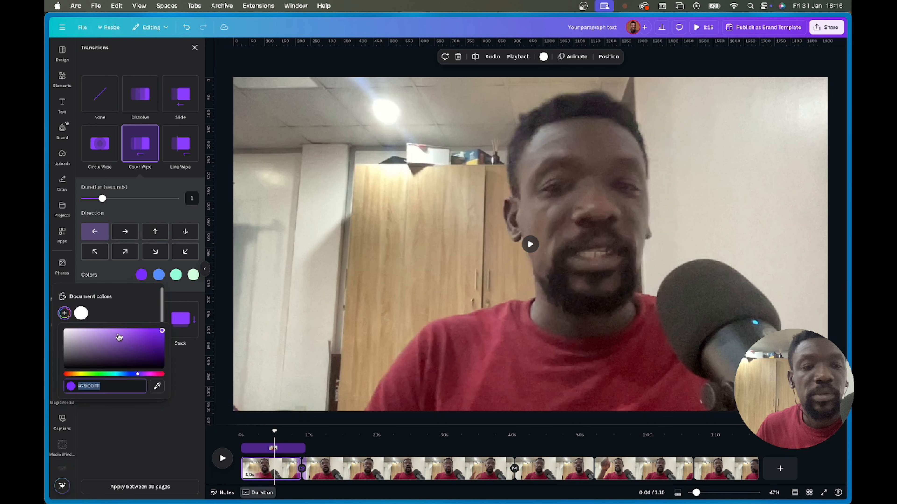
{"action": "left_click", "coordinate": [158, 386]}
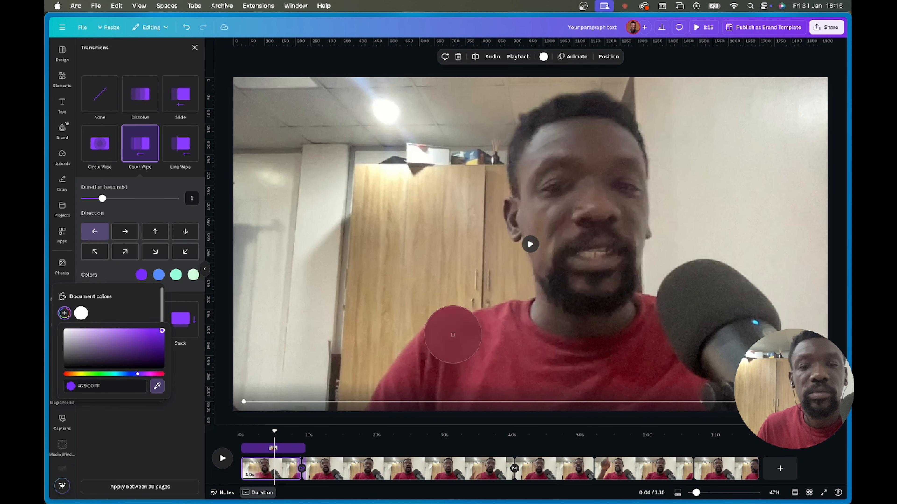
{"action": "left_click", "coordinate": [451, 335]}
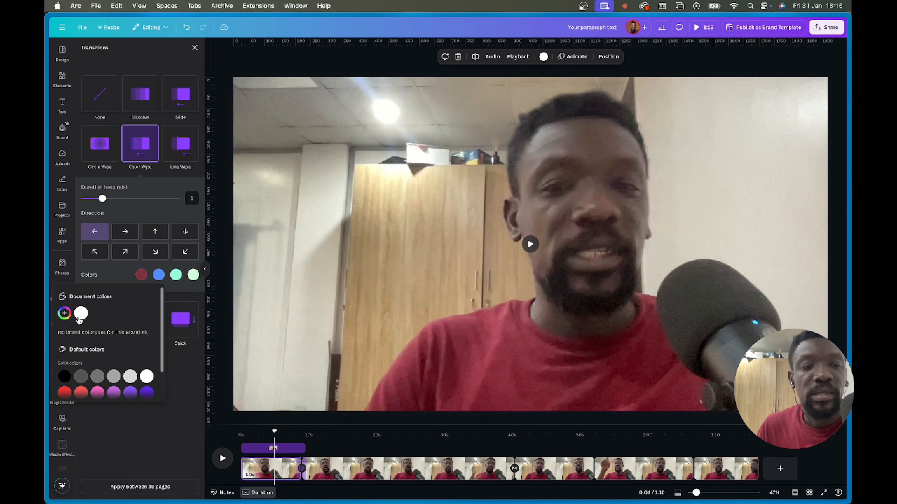
{"action": "left_click", "coordinate": [65, 313]}
{"action": "left_click", "coordinate": [157, 386]}
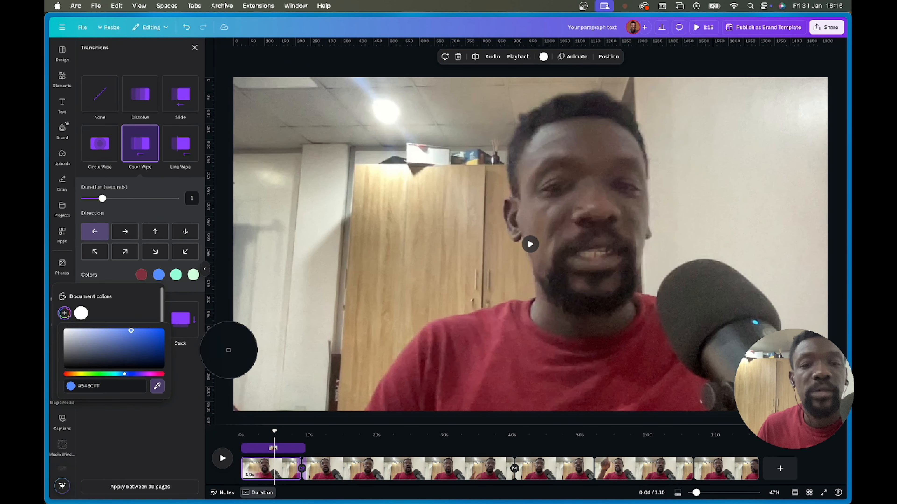
{"action": "left_click", "coordinate": [393, 234]}
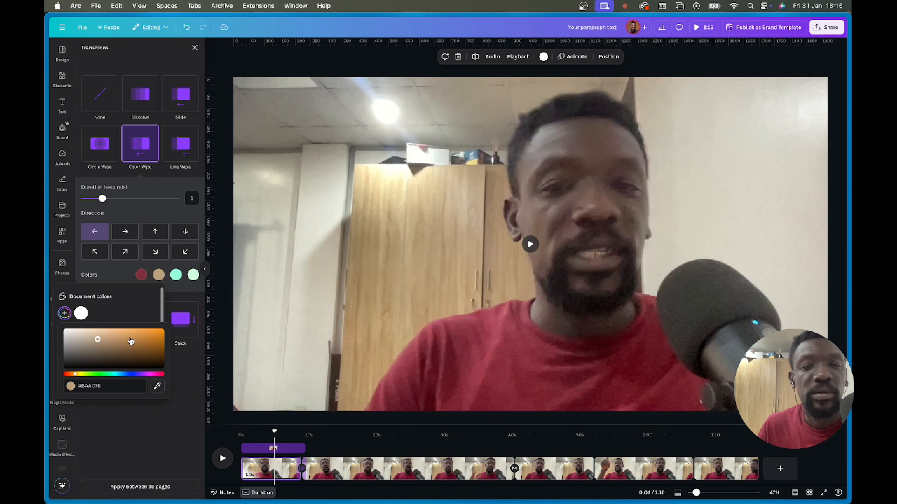
- Set the third and fourth wipe colours to a brightened shirt pink and the ceiling light's cream
{"action": "left_click", "coordinate": [176, 278]}
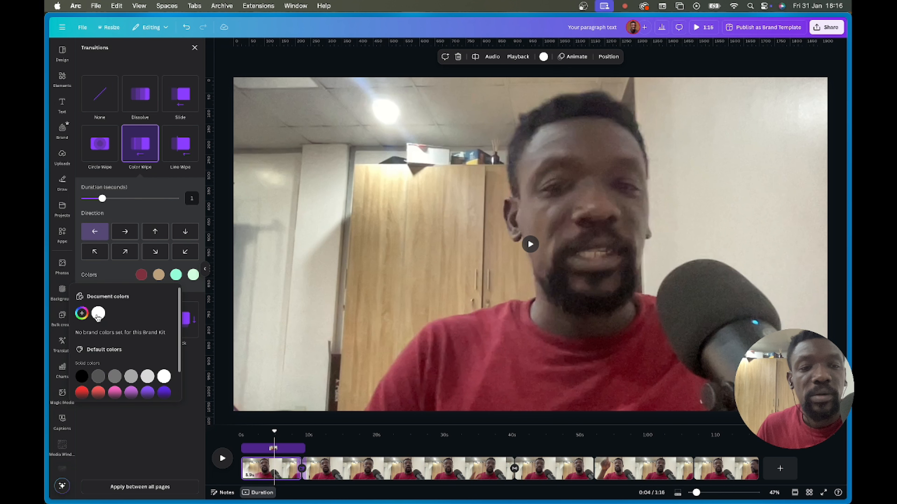
{"action": "left_click", "coordinate": [81, 313]}
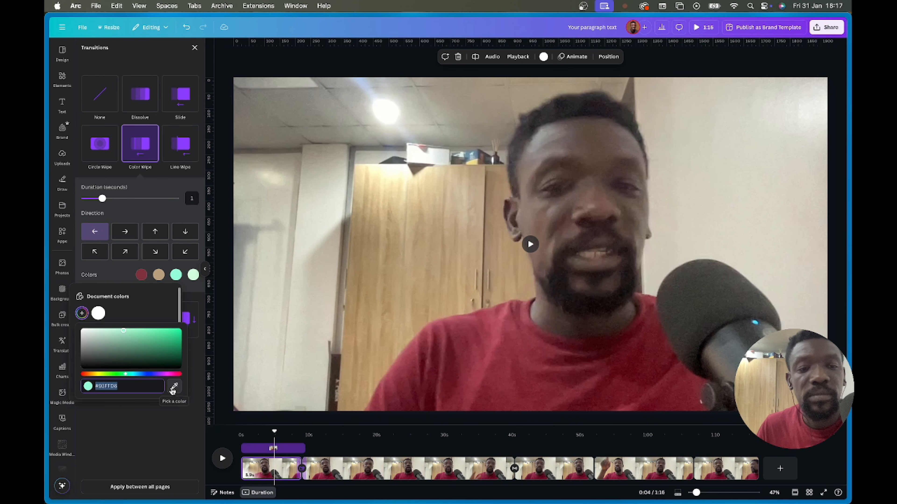
{"action": "left_click", "coordinate": [173, 387]}
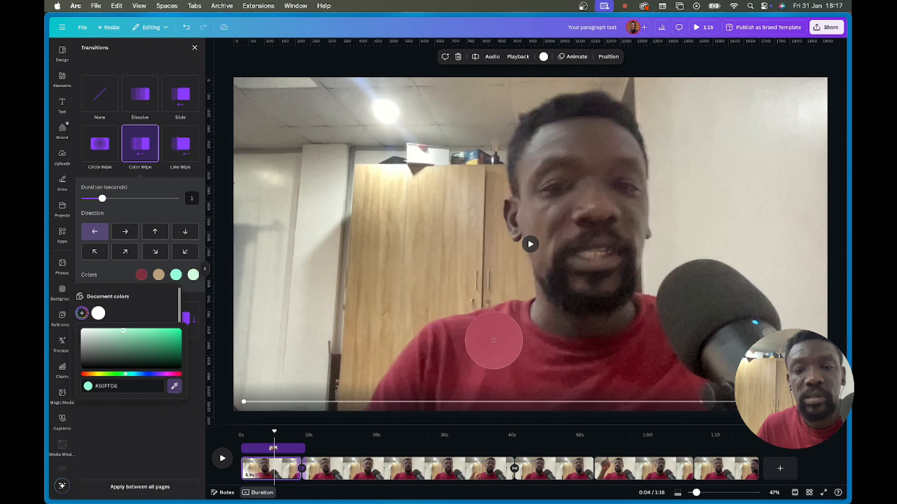
{"action": "left_click", "coordinate": [494, 341]}
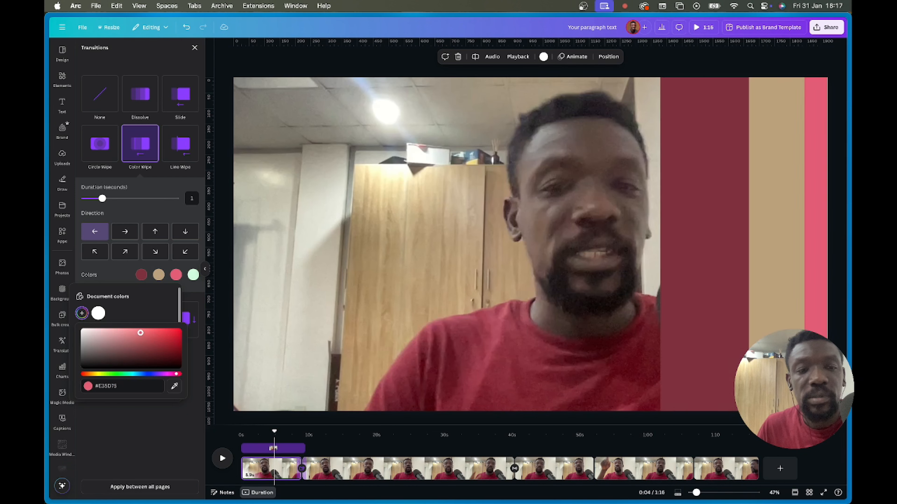
{"action": "left_click_drag", "start_coordinate": [140, 333], "coordinate": [140, 330]}
{"action": "left_click", "coordinate": [192, 274]}
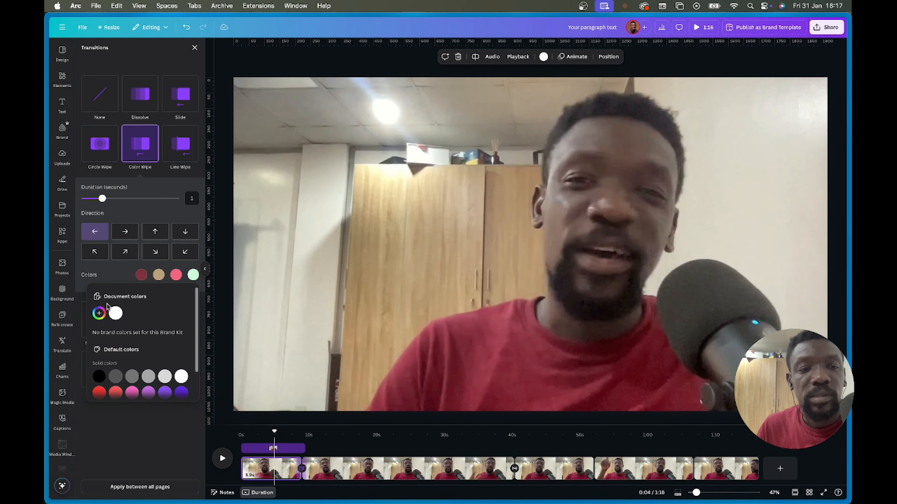
{"action": "left_click", "coordinate": [99, 313]}
{"action": "left_click", "coordinate": [193, 387]}
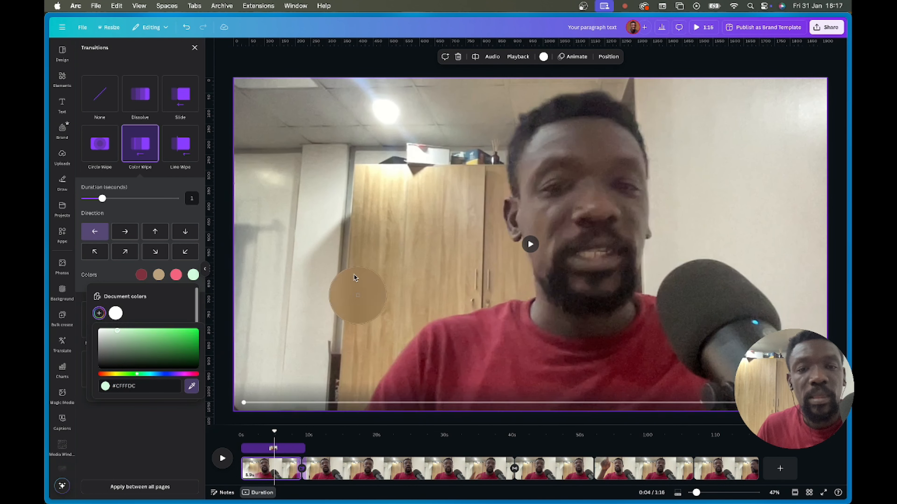
{"action": "left_click", "coordinate": [389, 177]}
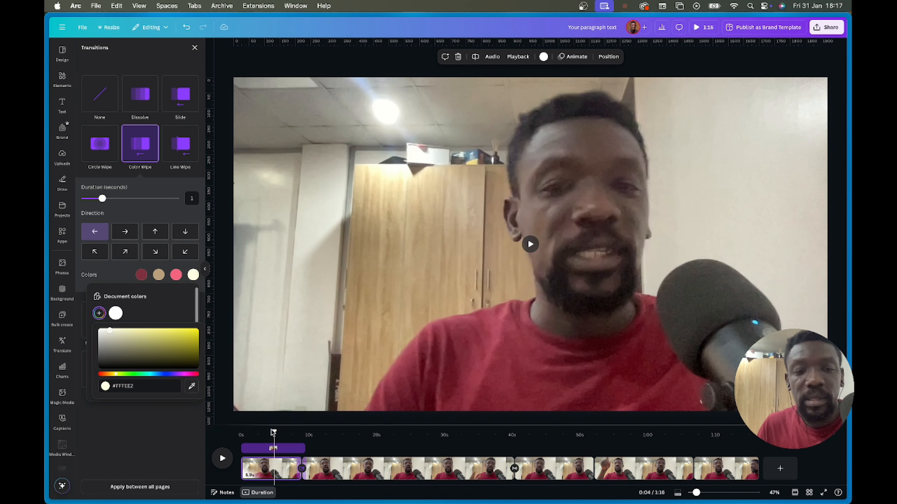
{"action": "left_click", "coordinate": [236, 430]}
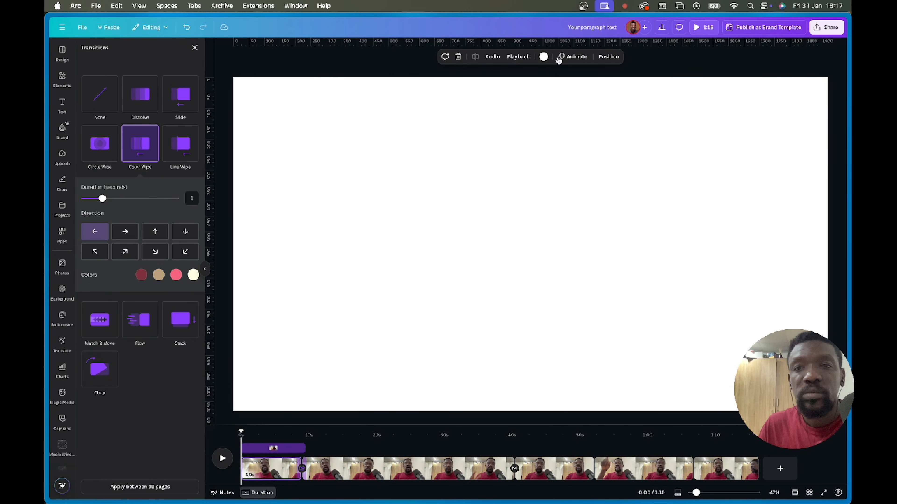
{"action": "left_click", "coordinate": [701, 31]}
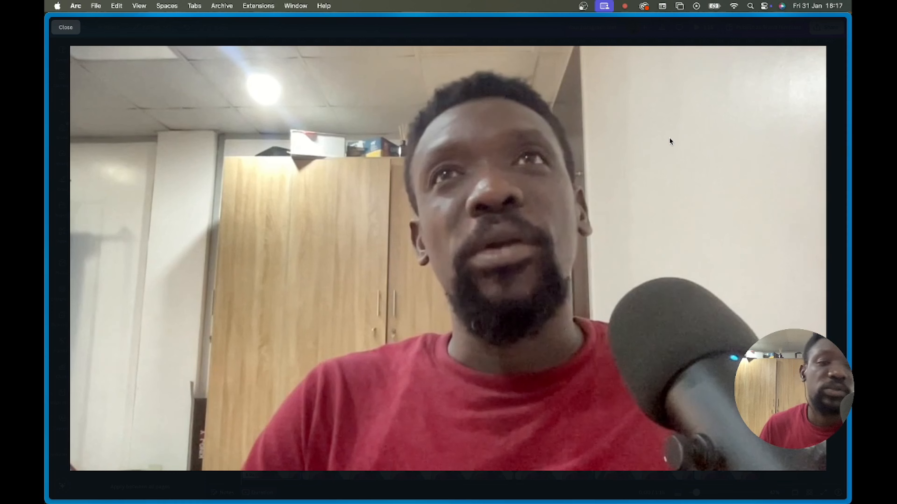
{"action": "key", "text": "Escape"}
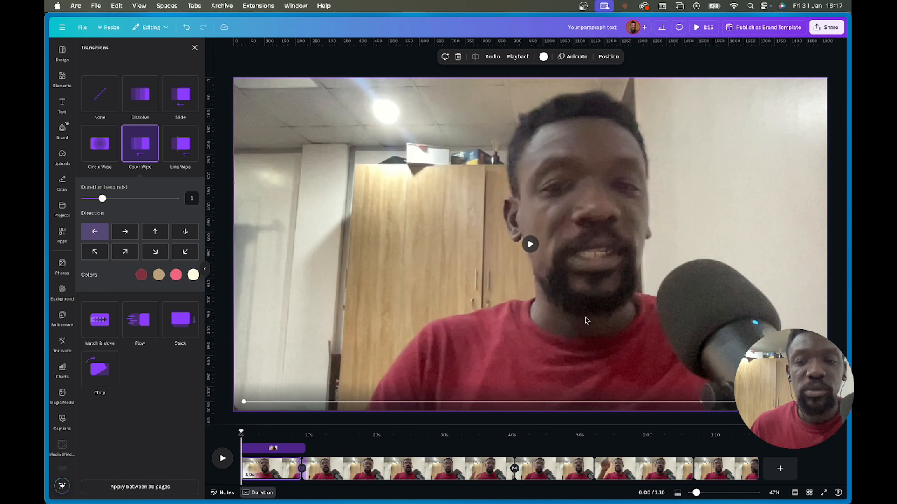
- Select the second clip, then the third clip at the 0:45 join, which has no transition
{"action": "left_click", "coordinate": [401, 469]}
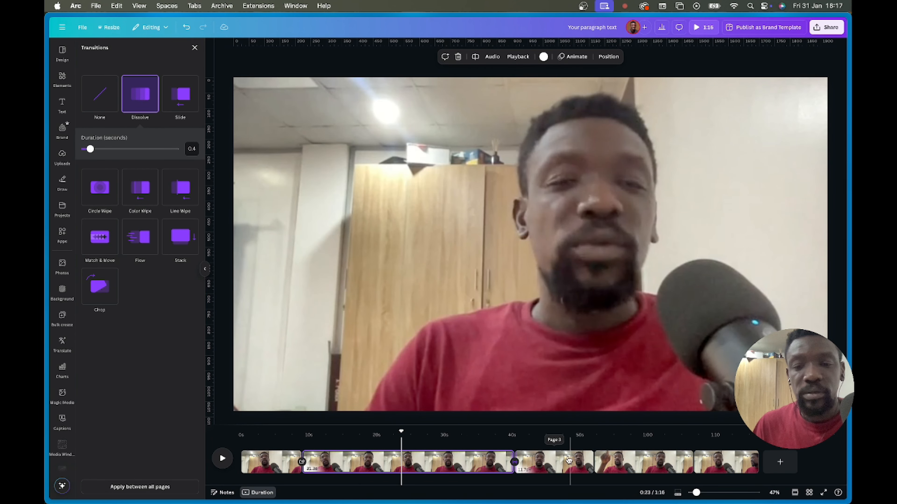
{"action": "left_click", "coordinate": [560, 460]}
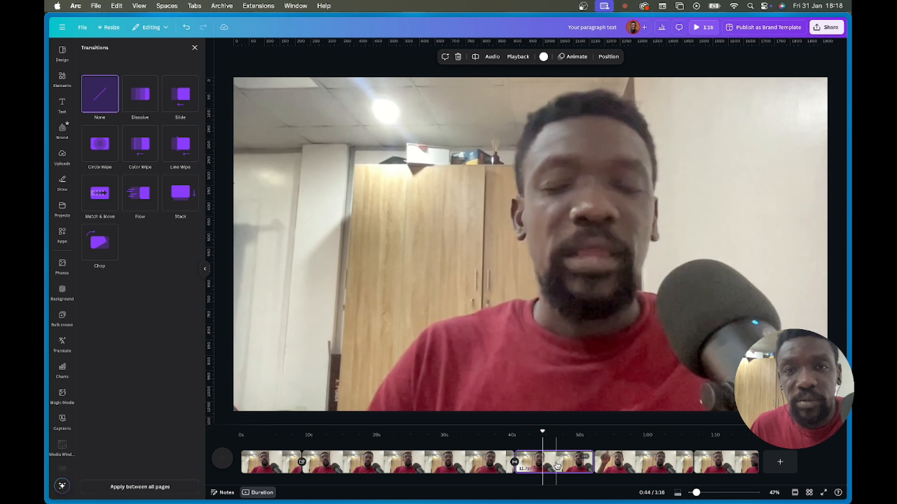
- Try several speeds on the third clip and settle on 1.75×, so the video runs 1:11
{"action": "left_click", "coordinate": [512, 57]}
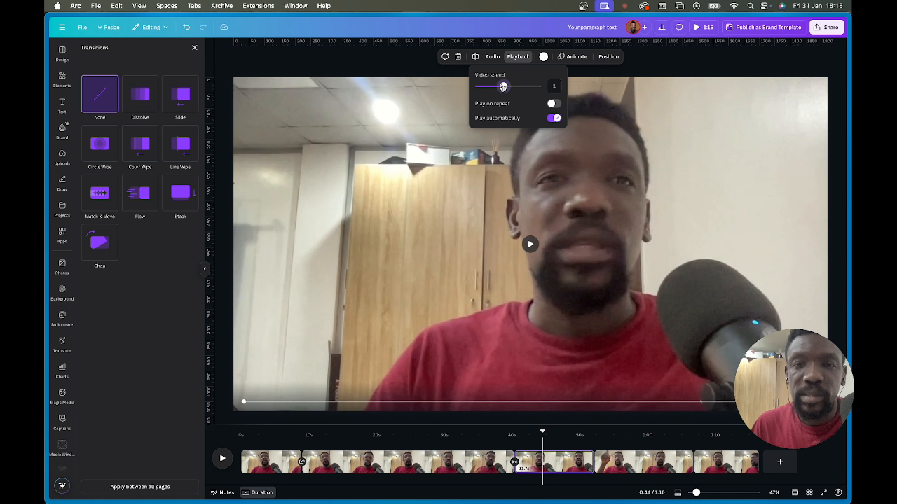
{"action": "left_click_drag", "start_coordinate": [503, 87], "coordinate": [495, 87]}
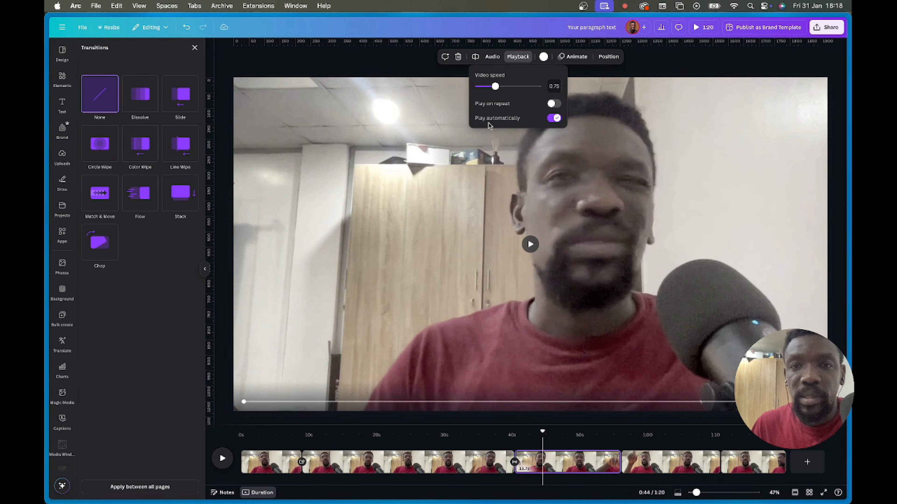
{"action": "left_click_drag", "start_coordinate": [492, 89], "coordinate": [488, 88]}
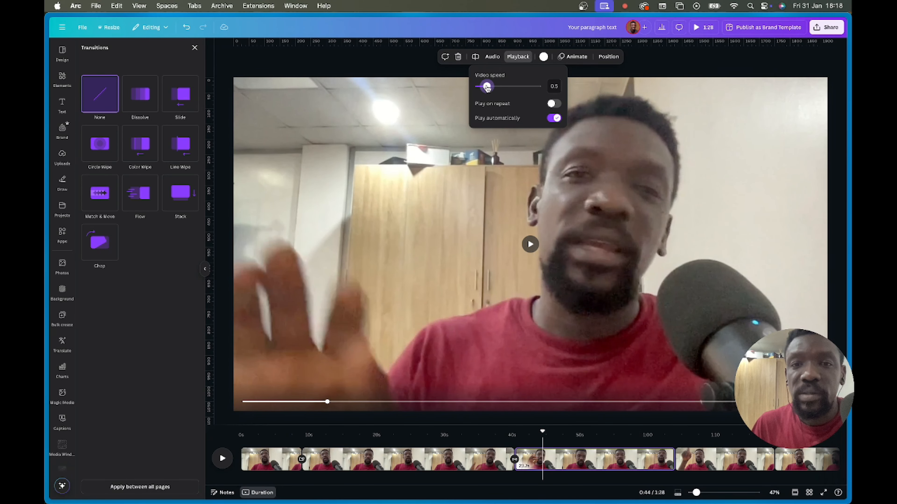
{"action": "left_click_drag", "start_coordinate": [484, 88], "coordinate": [485, 86]}
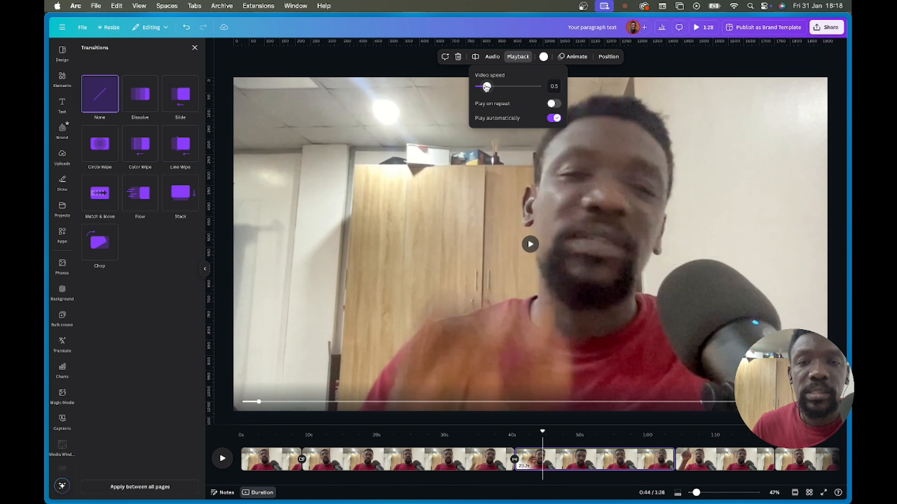
{"action": "left_click_drag", "start_coordinate": [487, 86], "coordinate": [507, 84]}
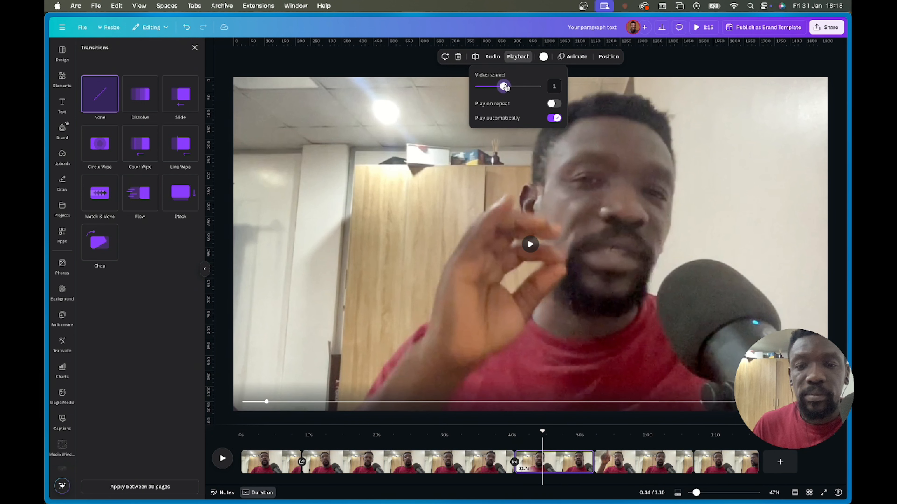
{"action": "left_click_drag", "start_coordinate": [507, 88], "coordinate": [519, 86]}
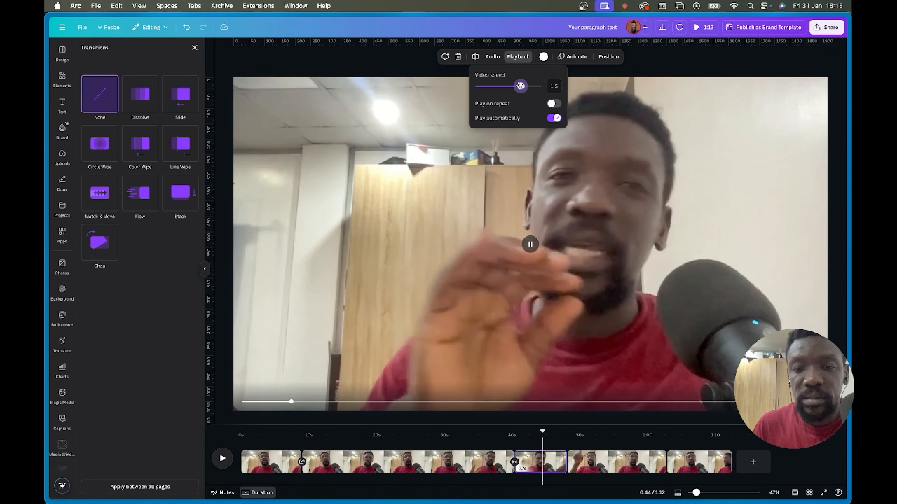
{"action": "left_click_drag", "start_coordinate": [519, 85], "coordinate": [528, 86]}
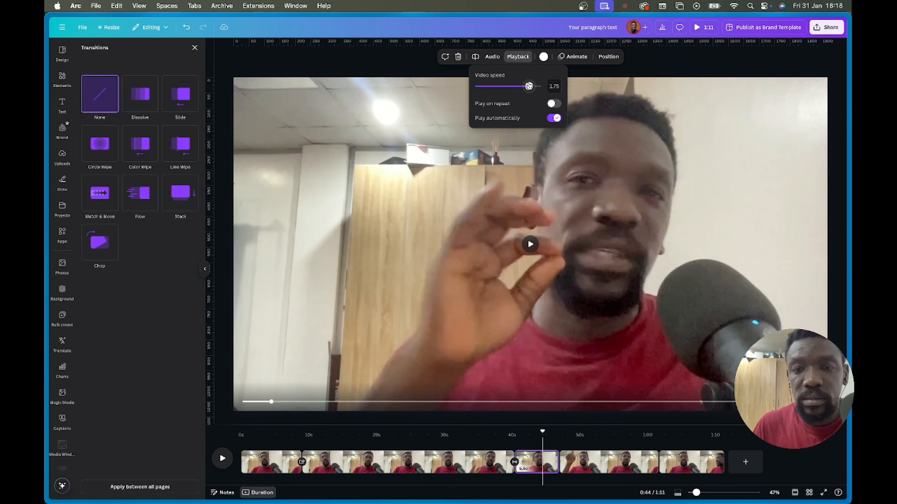
{"action": "left_click_drag", "start_coordinate": [540, 432], "coordinate": [493, 433]}
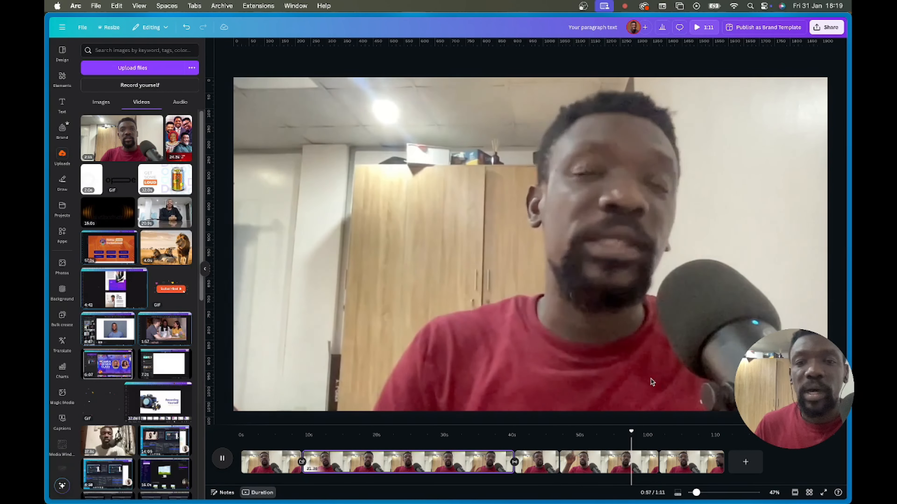
- Replay from about 0:41, then reselect the talking-head clip around the 45-second cut
{"action": "left_click_drag", "start_coordinate": [639, 433], "coordinate": [266, 482]}
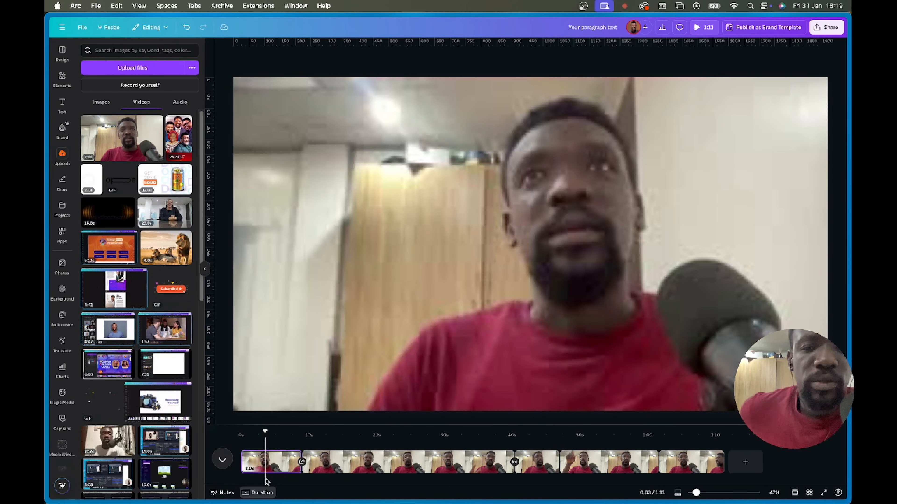
{"action": "key", "text": "space"}
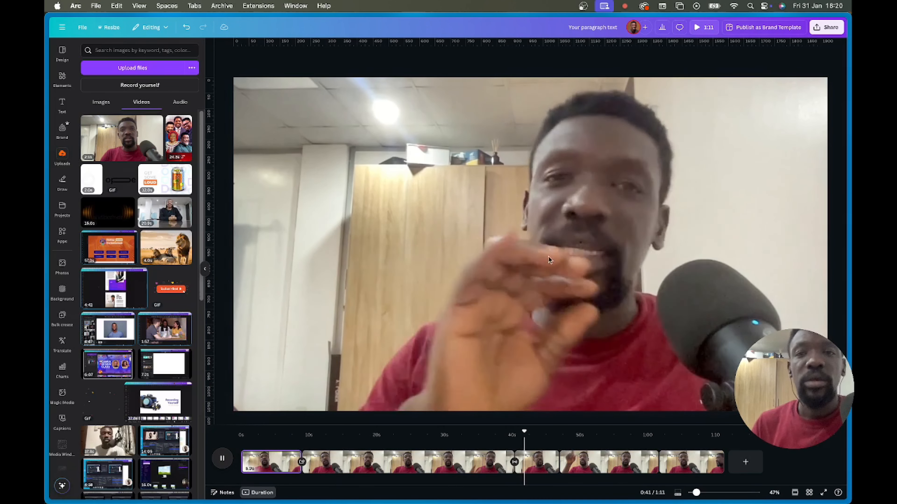
{"action": "left_click", "coordinate": [475, 461]}
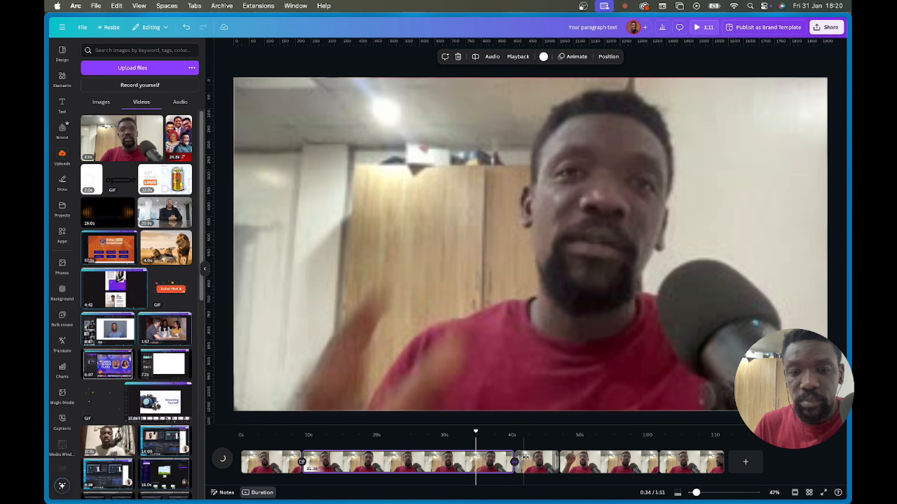
{"action": "left_click", "coordinate": [553, 439]}
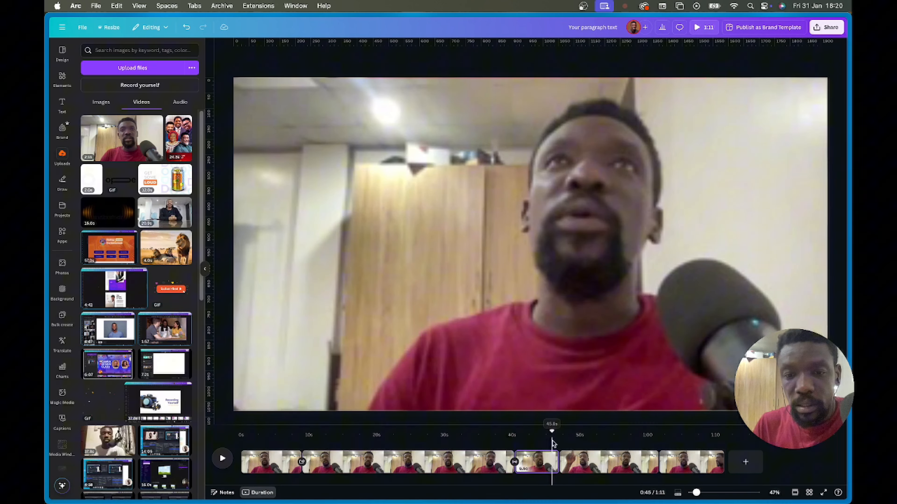
{"action": "left_click", "coordinate": [540, 454]}
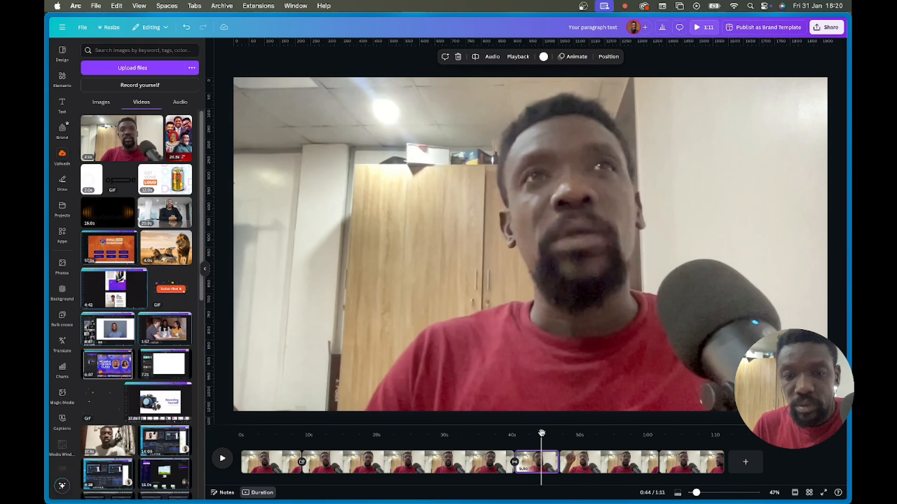
{"action": "mouse_move", "coordinate": [541, 432]}
{"action": "left_mouse_down"}
{"action": "mouse_move", "coordinate": [519, 432]}
{"action": "mouse_move", "coordinate": [540, 431]}
{"action": "left_mouse_up"}
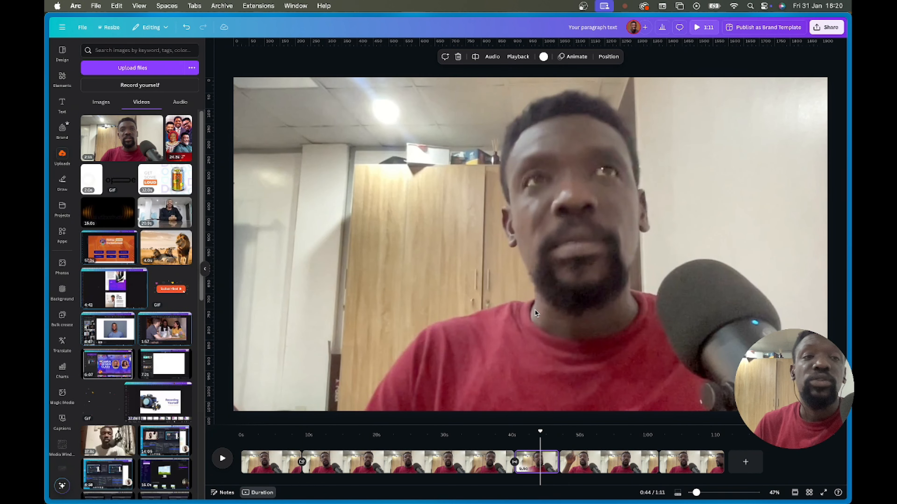
- Search Elements for 'big ben' and filter the results to Videos
{"action": "left_click", "coordinate": [62, 77]}
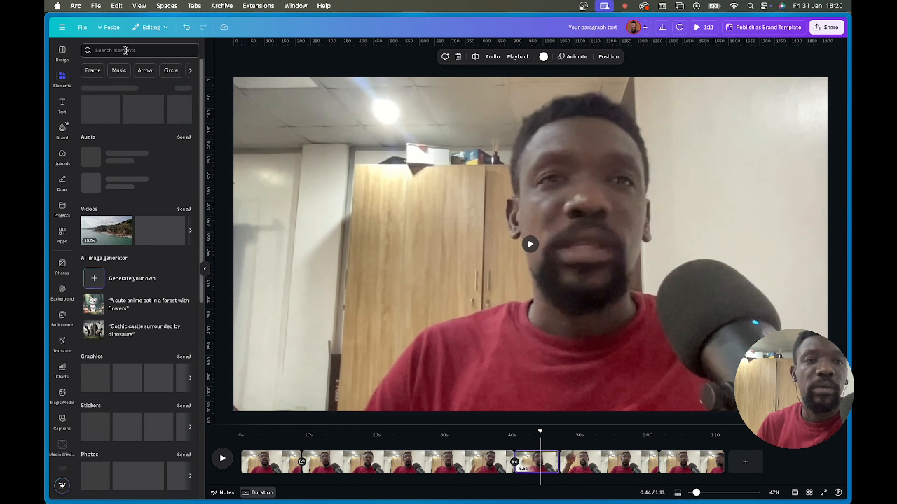
{"action": "type", "text": "big ben"}
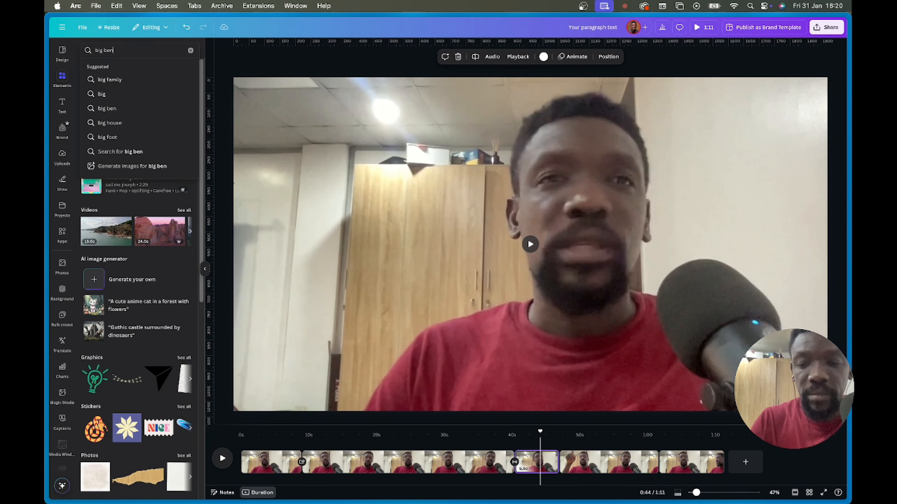
{"action": "key", "text": "Return"}
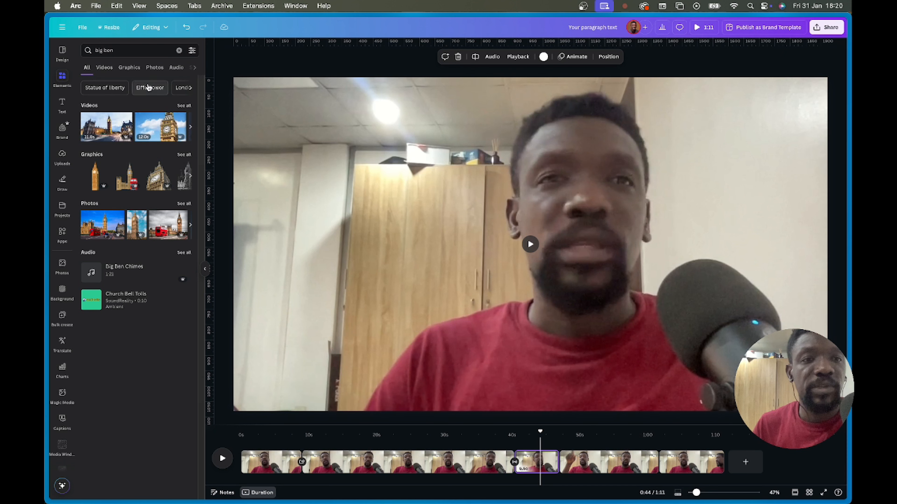
{"action": "left_click", "coordinate": [106, 69]}
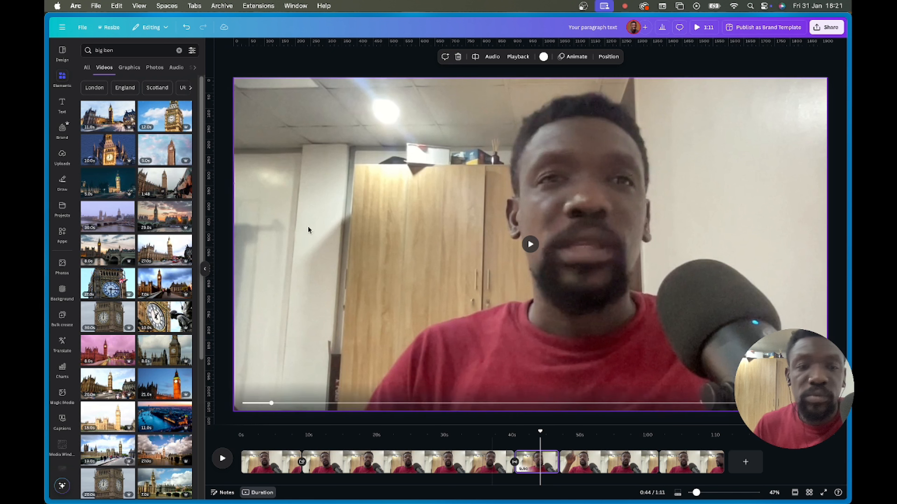
- Add the 12-second Big Ben clip and enlarge it to cover the frame
{"action": "left_click", "coordinate": [153, 119]}
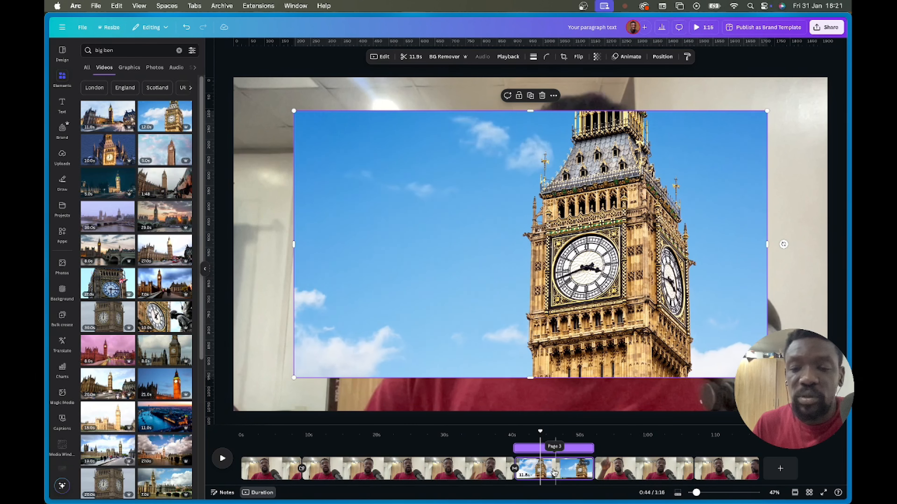
{"action": "left_click", "coordinate": [405, 398]}
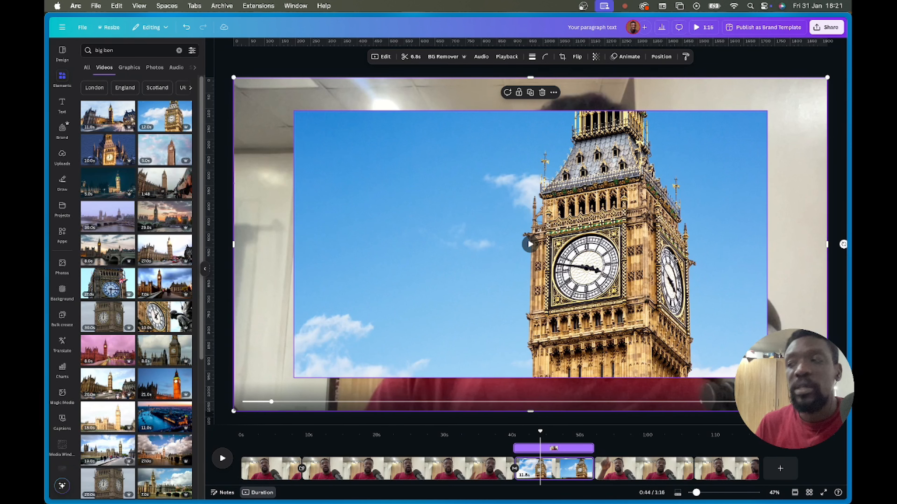
{"action": "left_click", "coordinate": [548, 158]}
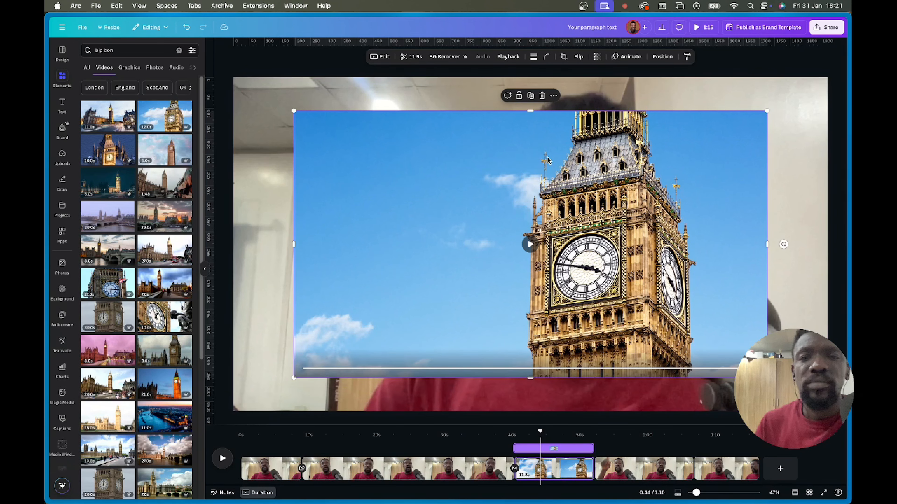
{"action": "left_click_drag", "start_coordinate": [401, 163], "coordinate": [341, 132]}
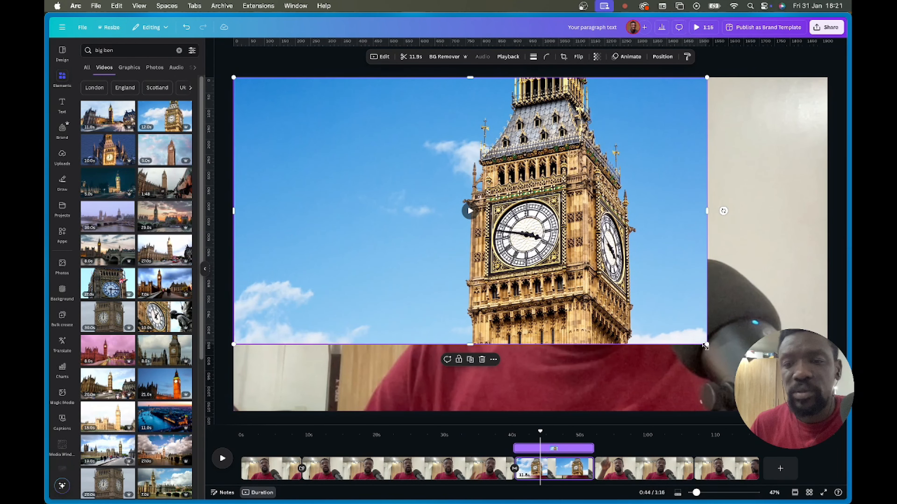
{"action": "left_click_drag", "start_coordinate": [707, 344], "coordinate": [827, 412]}
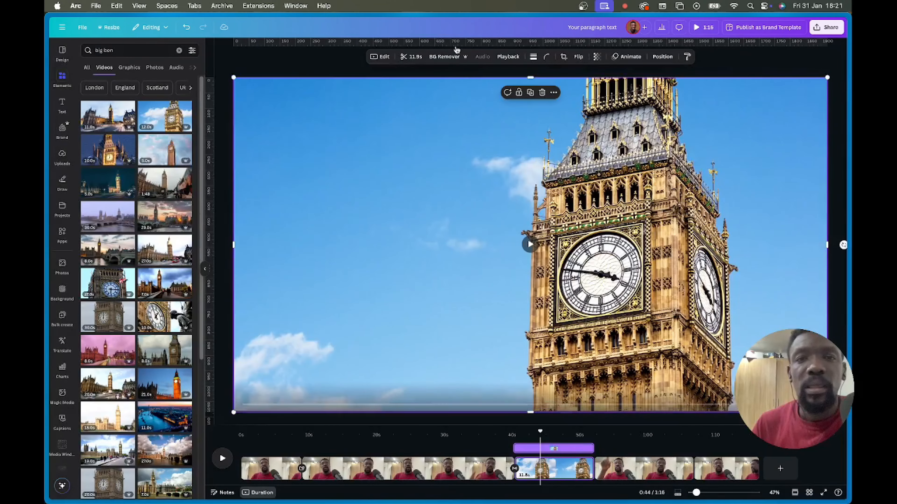
- Set the Big Ben clip's speed to 1.5× and reposition it on the page
{"action": "left_click", "coordinate": [508, 57]}
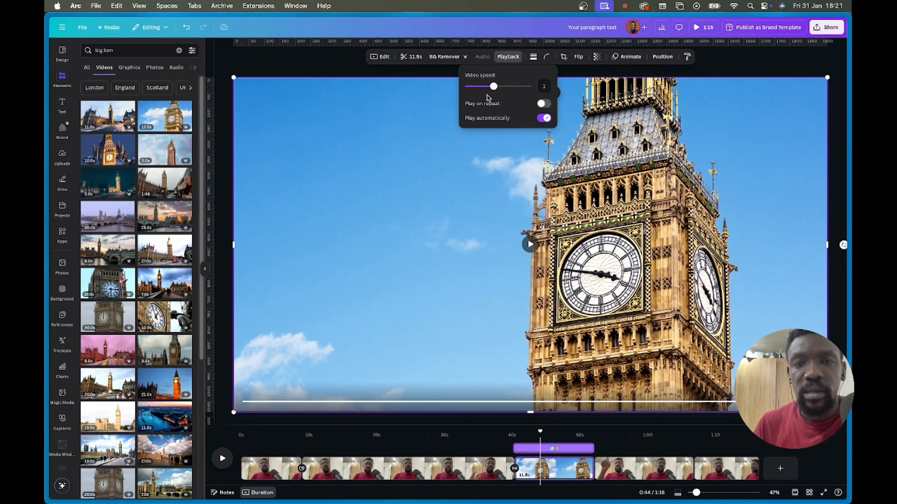
{"action": "left_click_drag", "start_coordinate": [492, 92], "coordinate": [510, 87]}
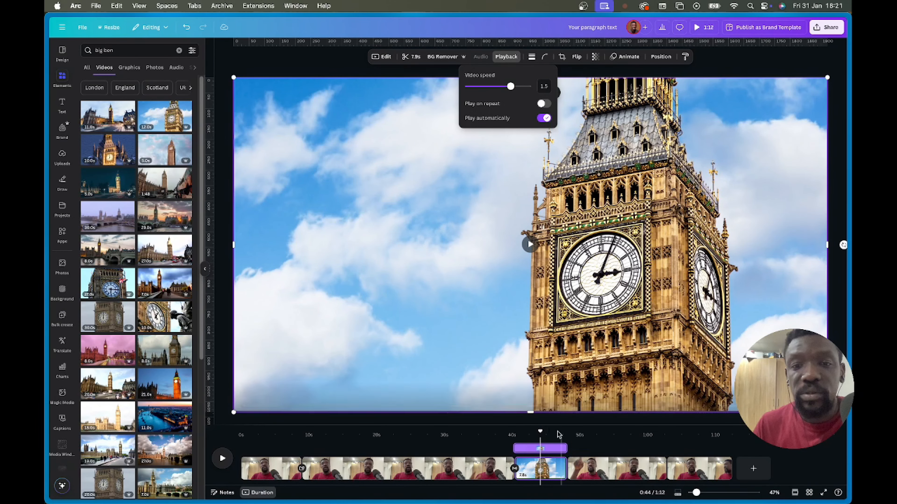
{"action": "left_click", "coordinate": [662, 277]}
{"action": "left_click_drag", "start_coordinate": [704, 203], "coordinate": [653, 236]}
{"action": "left_click", "coordinate": [781, 124]}
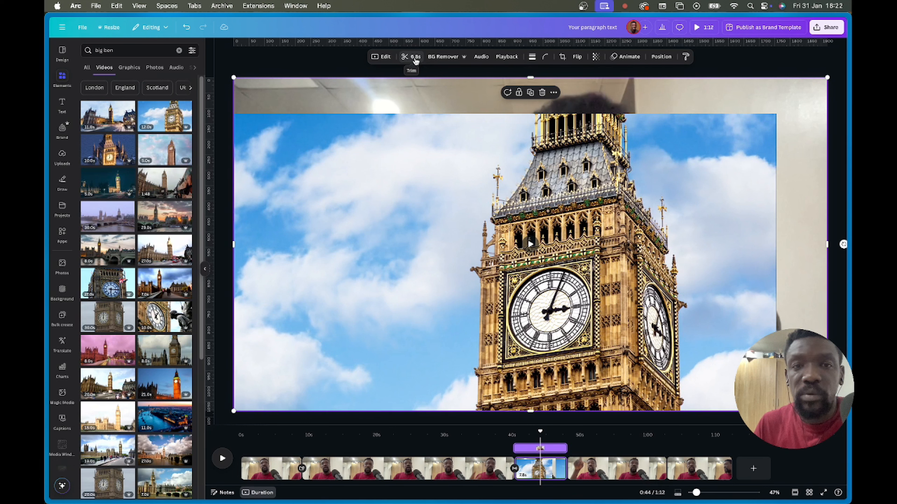
- Trim the Big Ben clip to 6.8 seconds and drag it to fill the page
{"action": "left_click", "coordinate": [414, 140]}
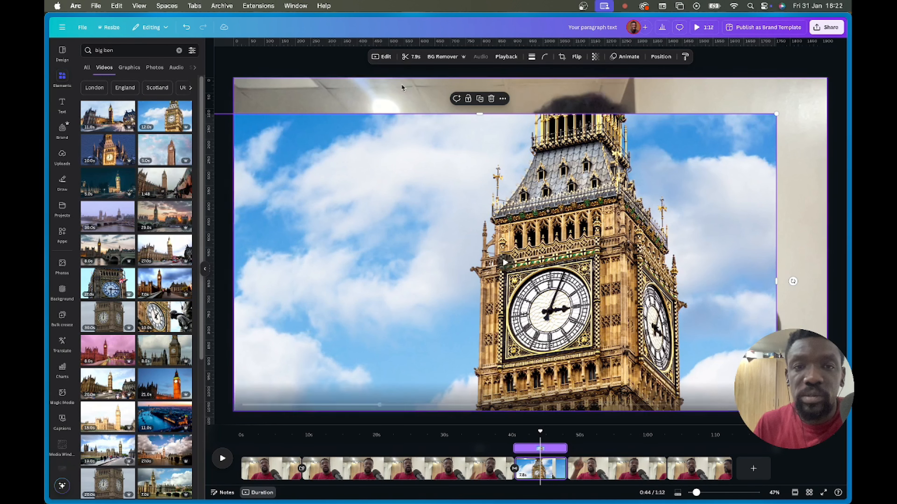
{"action": "left_click", "coordinate": [411, 57]}
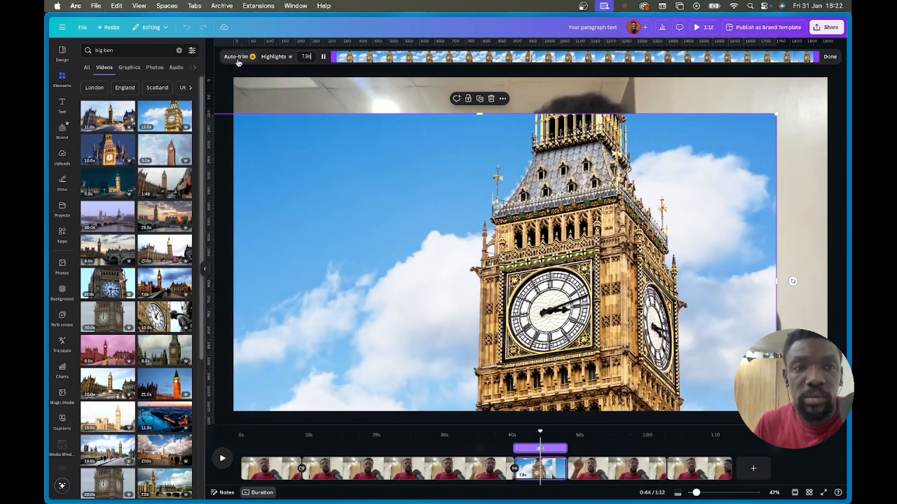
{"action": "left_click", "coordinate": [267, 72]}
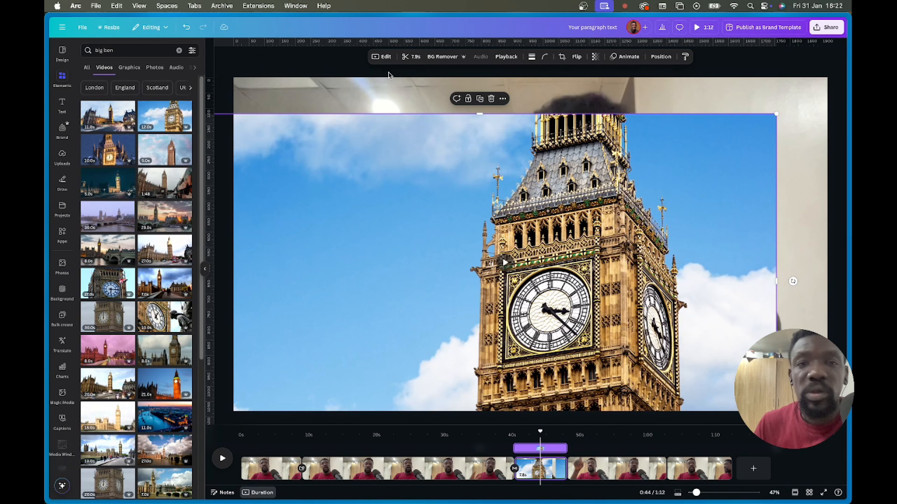
{"action": "left_click", "coordinate": [413, 60]}
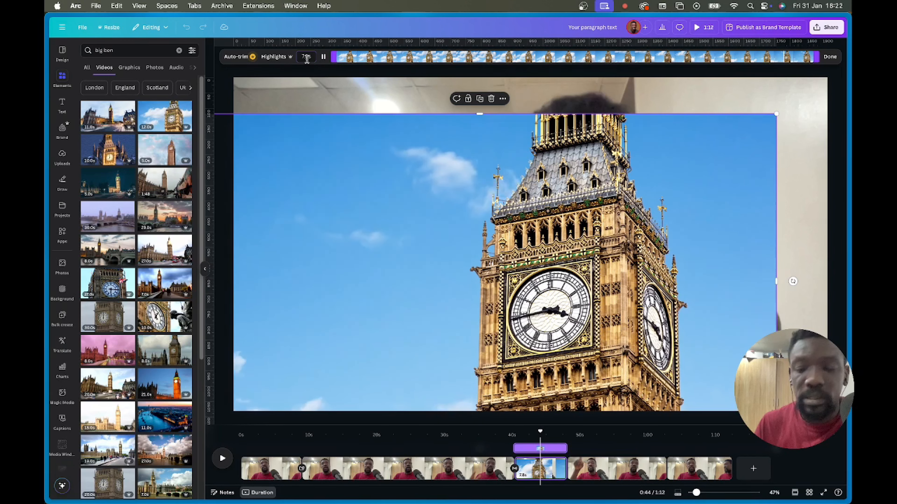
{"action": "type", "text": "6"}
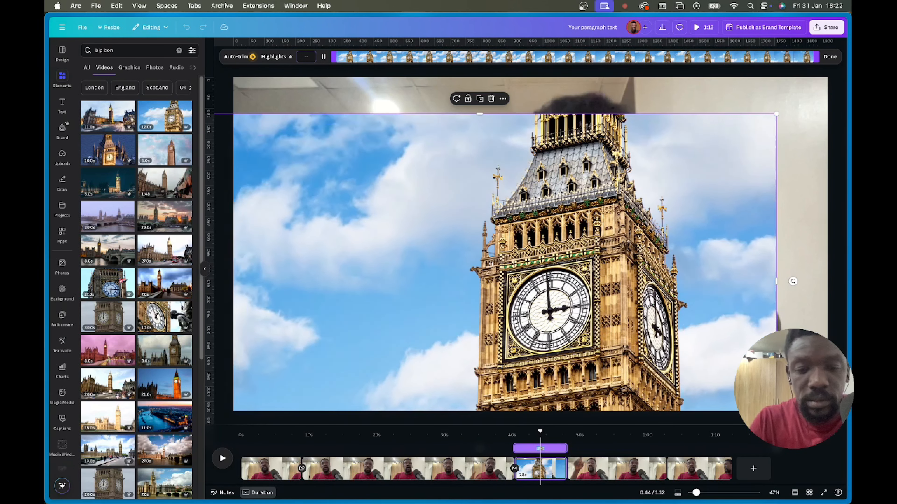
{"action": "type", "text": ".8s"}
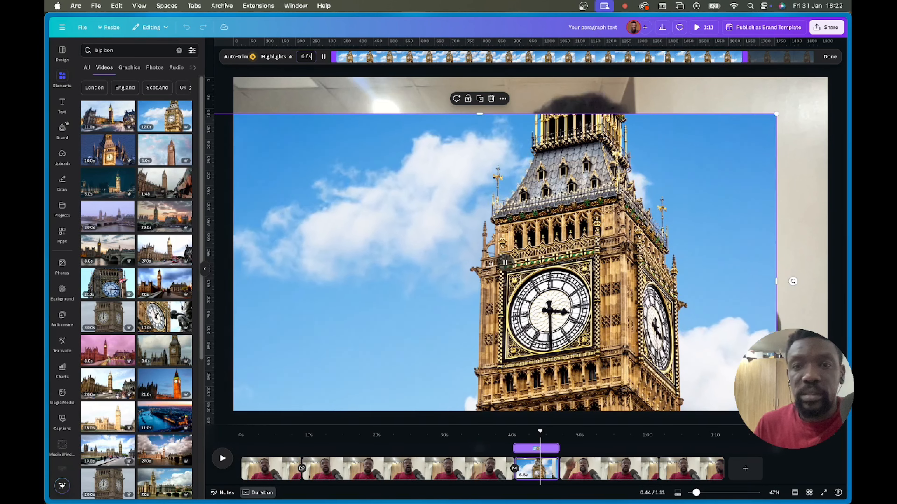
{"action": "left_click", "coordinate": [585, 170]}
{"action": "left_click_drag", "start_coordinate": [584, 169], "coordinate": [578, 177]}
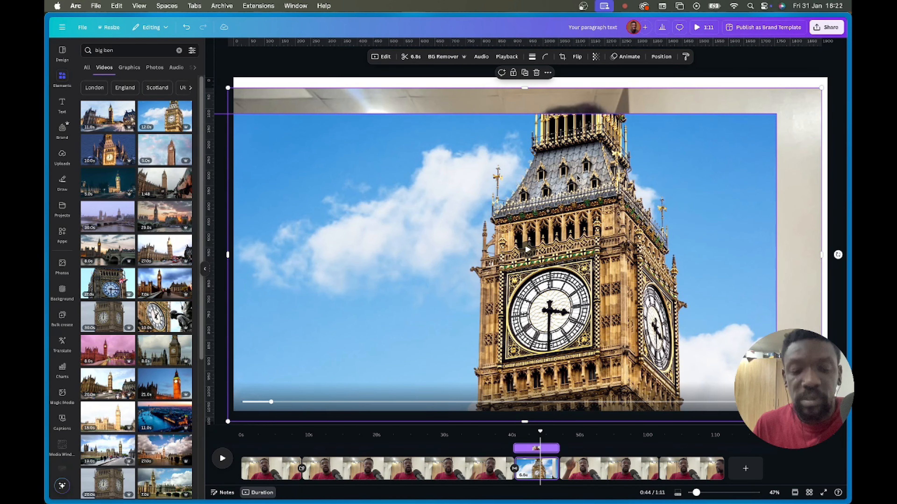
{"action": "left_click_drag", "start_coordinate": [343, 241], "coordinate": [392, 202]}
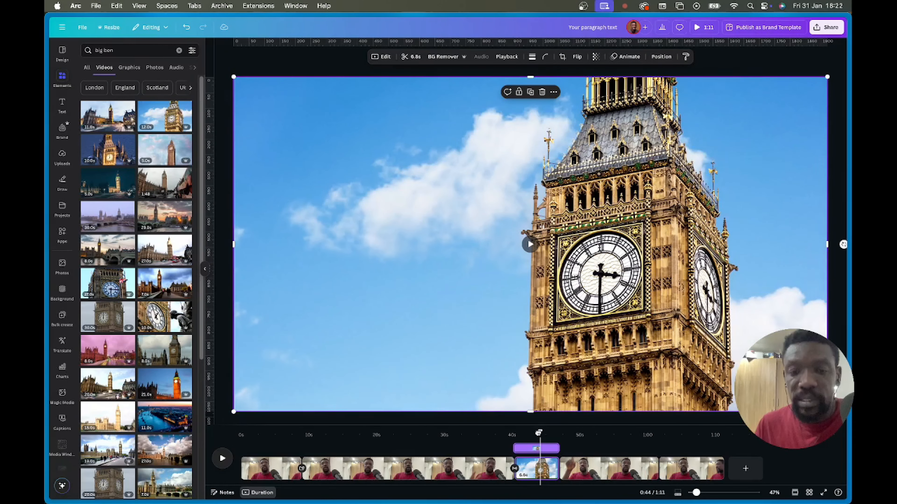
{"action": "left_click_drag", "start_coordinate": [538, 433], "coordinate": [480, 461]}
{"action": "key", "text": "space"}
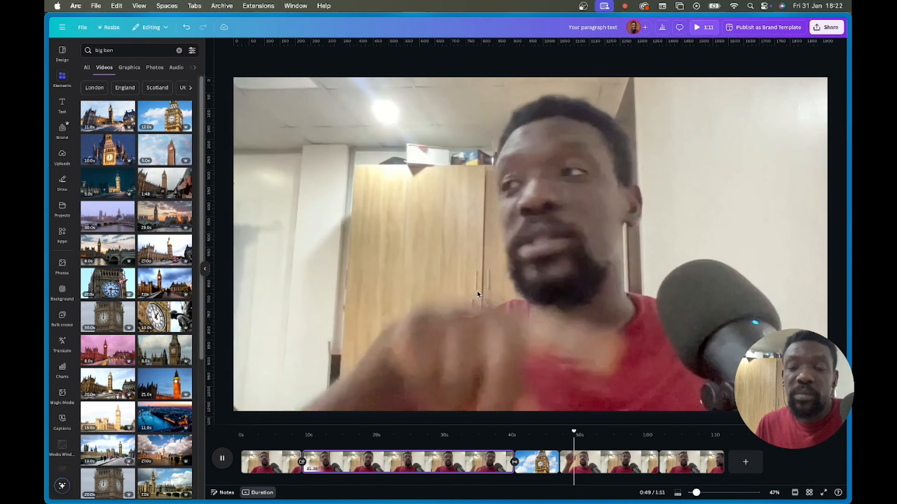
{"action": "left_click", "coordinate": [579, 464]}
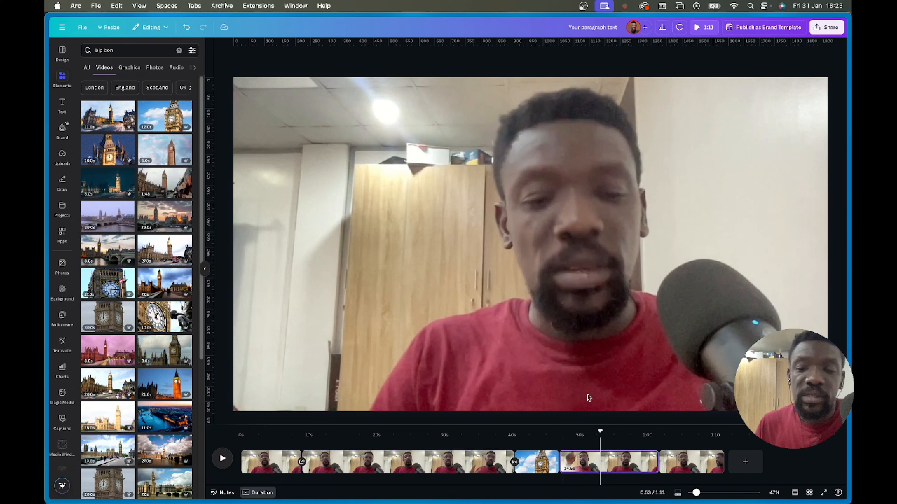
- Search Elements for 'big wheel uk'
{"action": "left_click", "coordinate": [121, 50]}
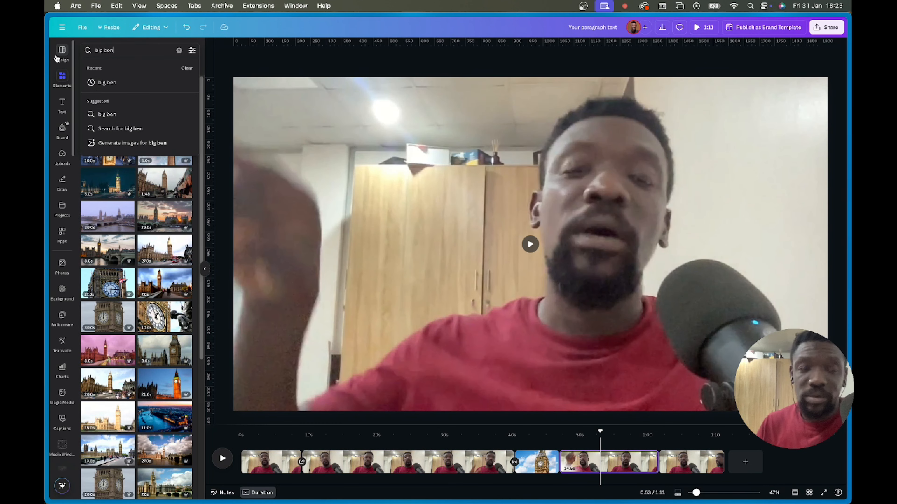
{"action": "type", "text": "big wheel"}
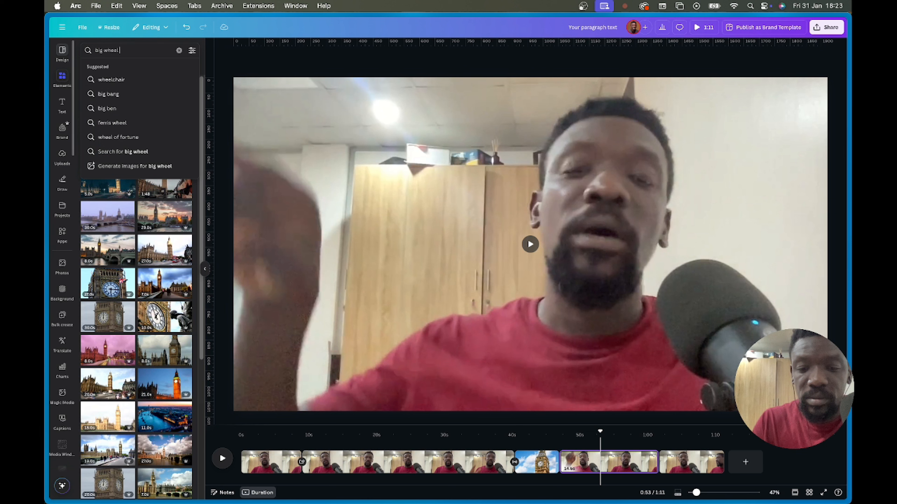
{"action": "type", "text": " uk"}
{"action": "key", "text": "Return"}
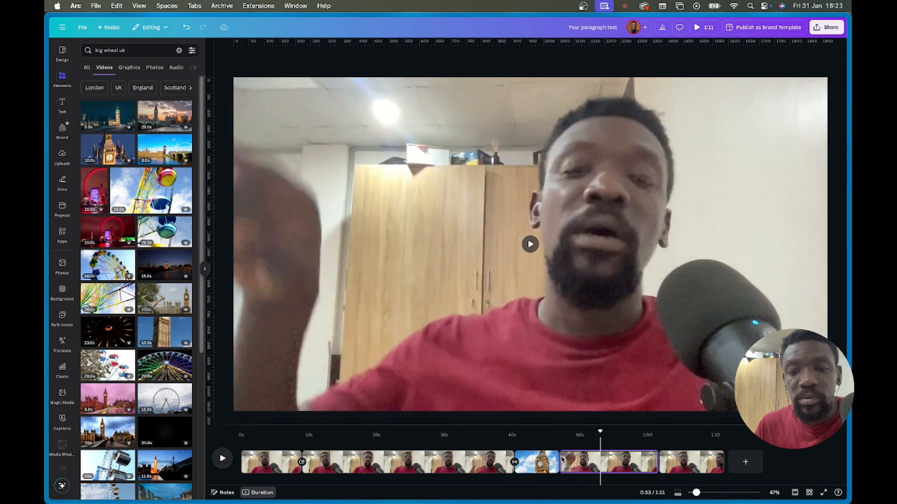
- Add the ferris wheel clip at about 0:50 and enlarge it to fill the frame
{"action": "left_click", "coordinate": [584, 463]}
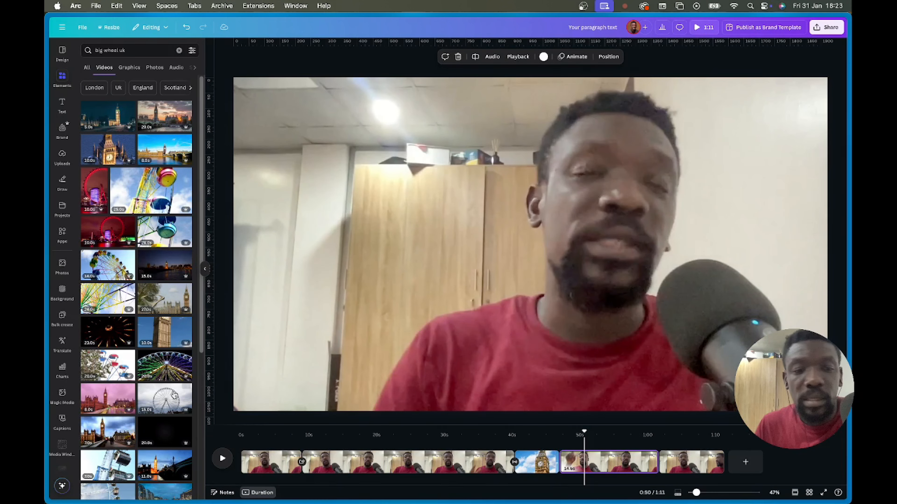
{"action": "left_click", "coordinate": [173, 401]}
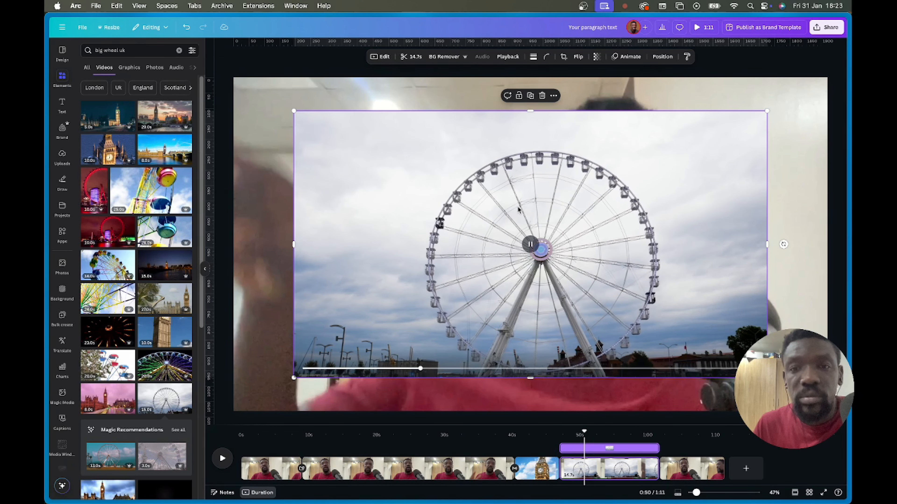
{"action": "left_click_drag", "start_coordinate": [628, 202], "coordinate": [568, 169]}
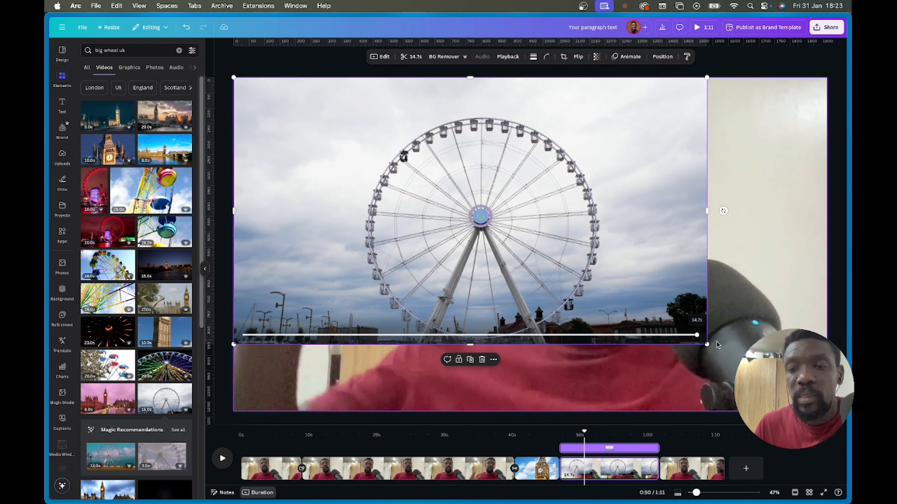
{"action": "left_click_drag", "start_coordinate": [707, 344], "coordinate": [826, 411]}
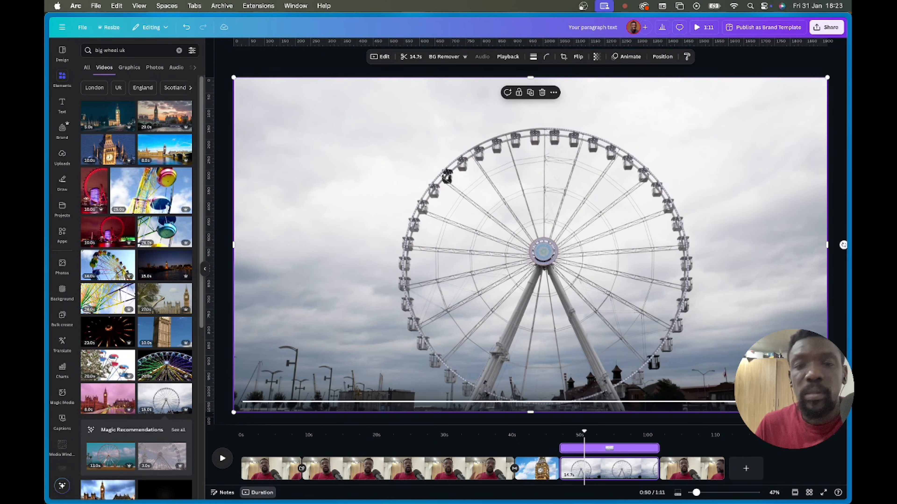
- Preview the video full screen, checking around 12 and 24 seconds, then exit
{"action": "left_click", "coordinate": [699, 28]}
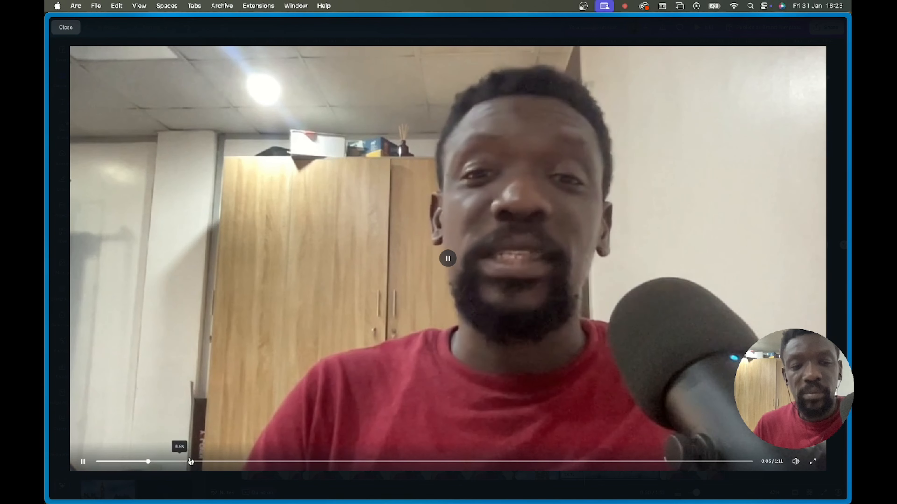
{"action": "left_click", "coordinate": [202, 462]}
{"action": "left_click", "coordinate": [236, 462]}
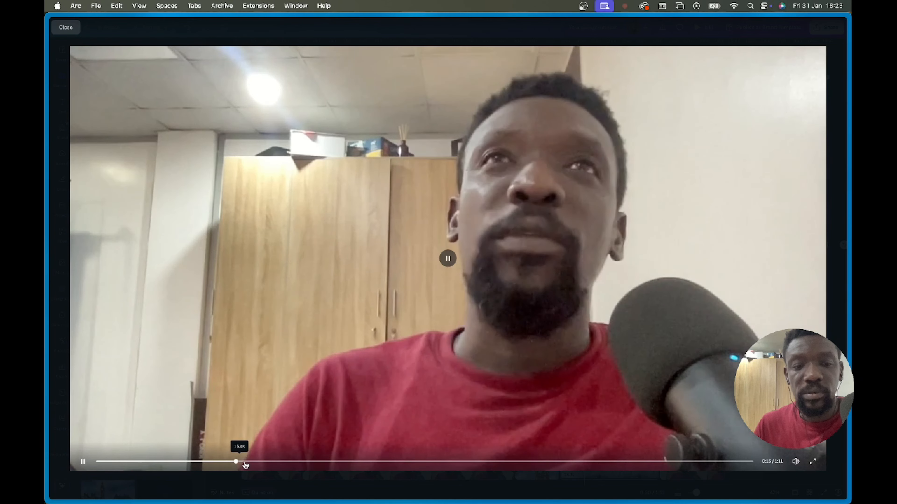
{"action": "left_click", "coordinate": [325, 461]}
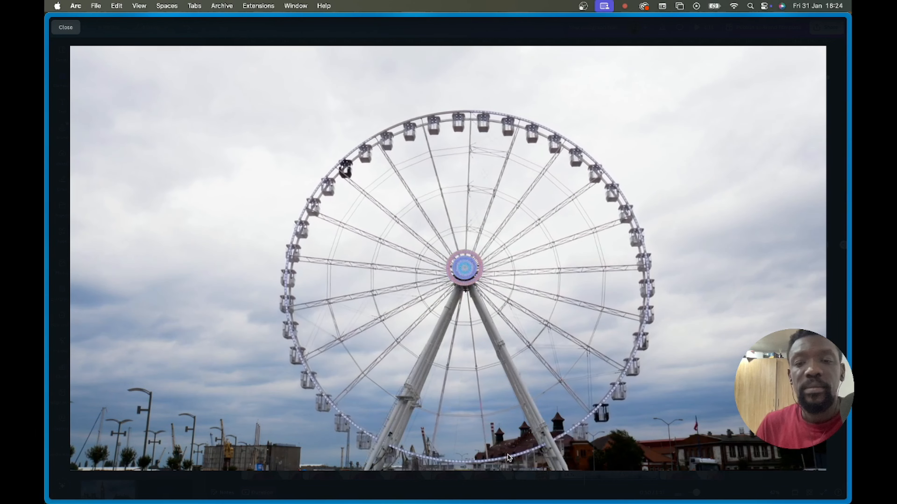
{"action": "key", "text": "Escape"}
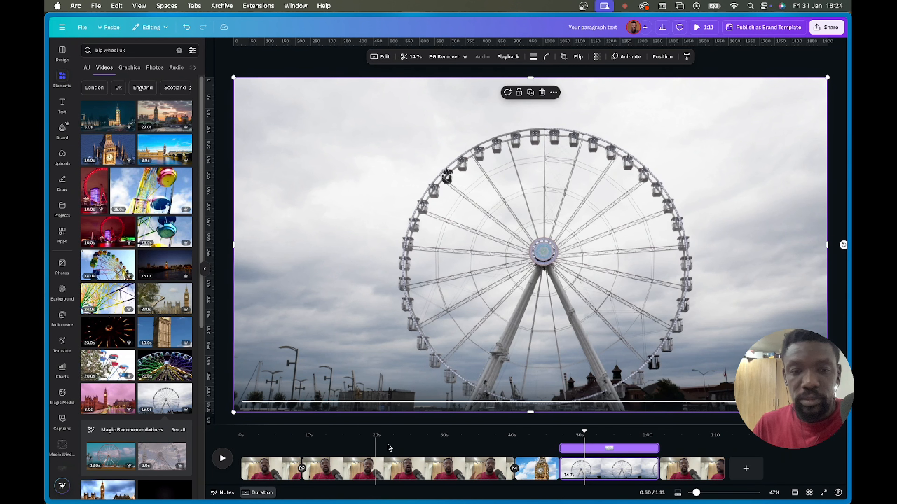
- Rewind to the start and open Text > Captions to see which videos get captions
{"action": "left_click_drag", "start_coordinate": [584, 432], "coordinate": [211, 458]}
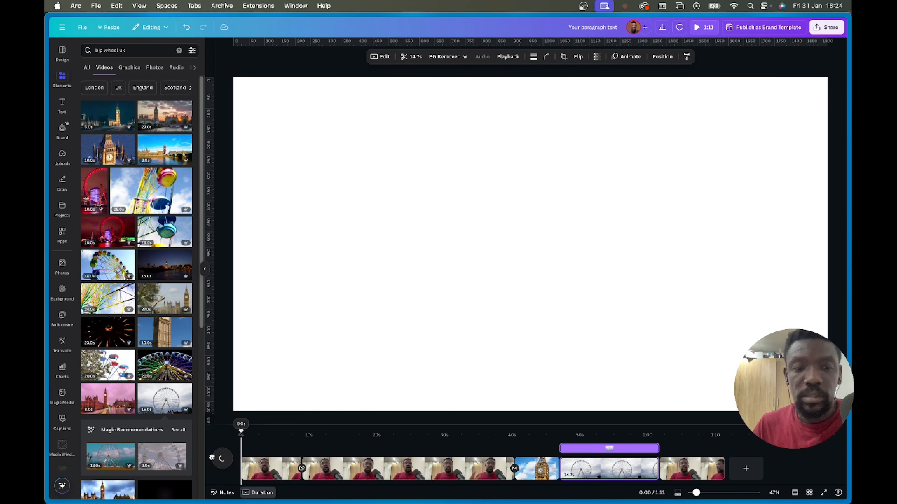
{"action": "left_click", "coordinate": [62, 104]}
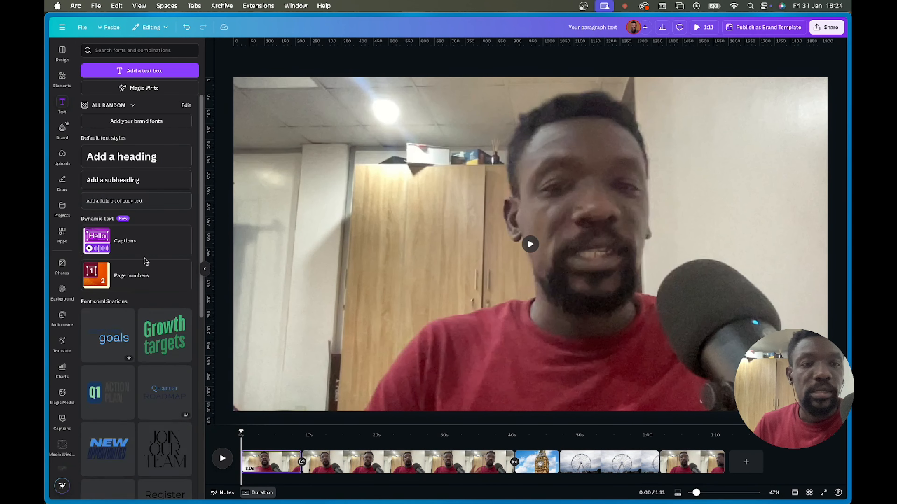
{"action": "left_click", "coordinate": [137, 243]}
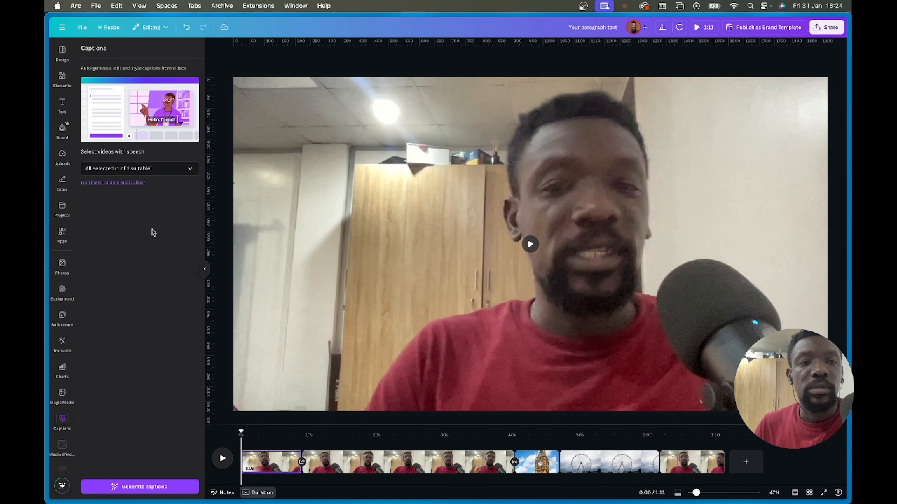
{"action": "left_click", "coordinate": [141, 169]}
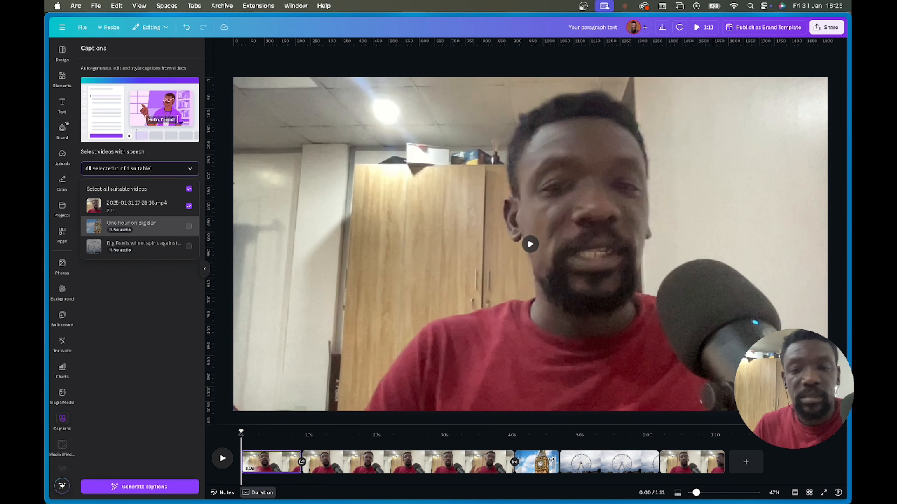
- Delete the Big Ben and Ferris wheel stock clips from the timeline
{"action": "left_click", "coordinate": [529, 461]}
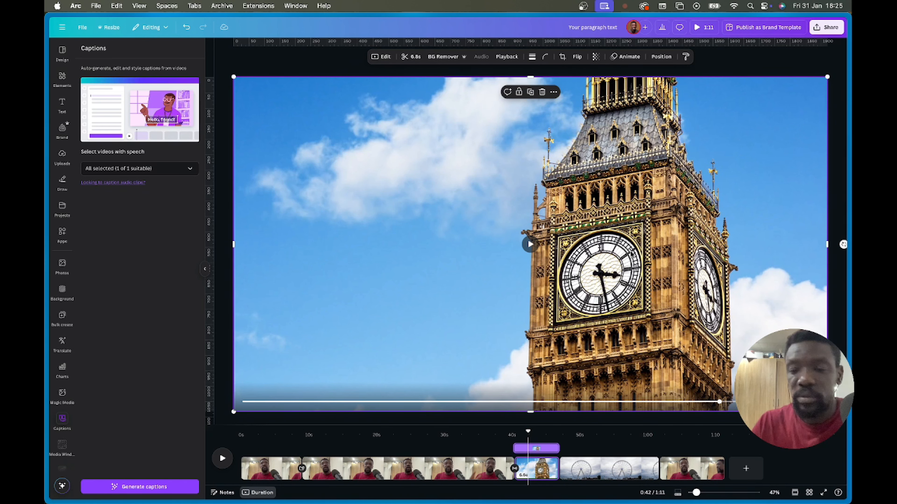
{"action": "key", "text": "BackSpace"}
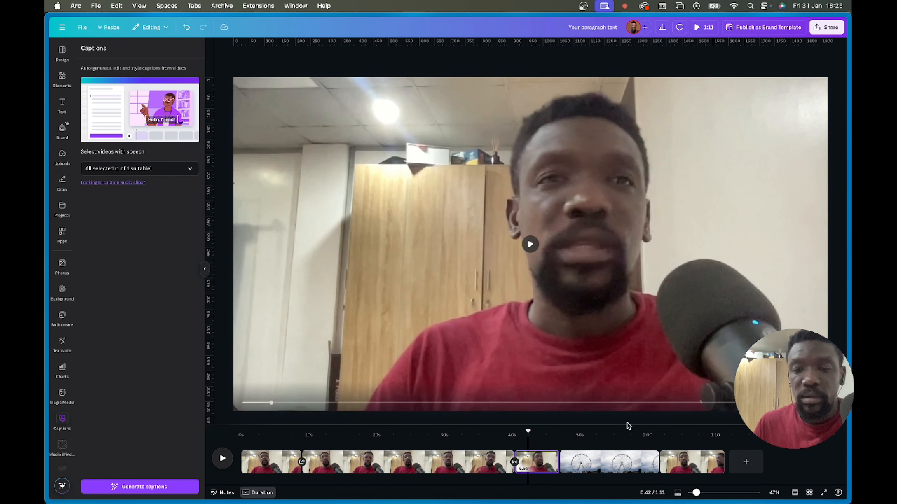
{"action": "left_click", "coordinate": [611, 459]}
{"action": "key", "text": "BackSpace"}
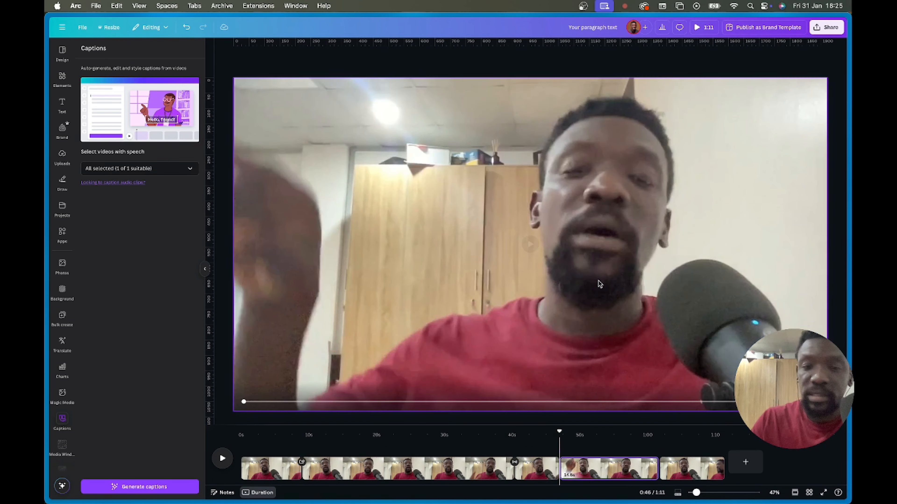
- Return to Captions and confirm only the talking-head video is listed for captioning
{"action": "left_click", "coordinate": [154, 169]}
{"action": "left_click", "coordinate": [154, 265]}
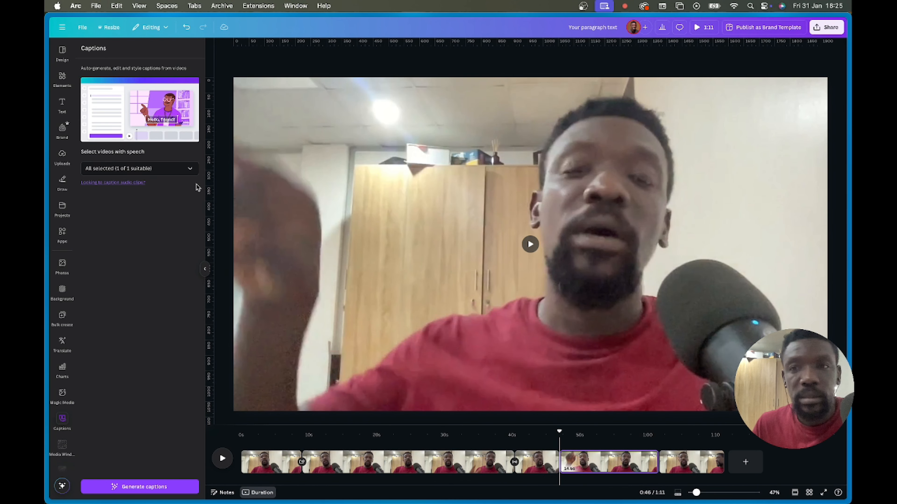
{"action": "left_click", "coordinate": [140, 175]}
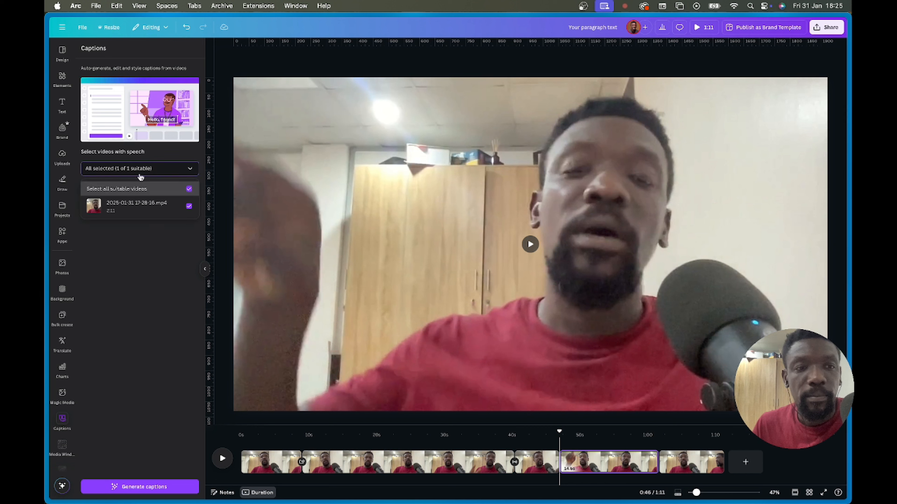
{"action": "left_click", "coordinate": [143, 272]}
{"action": "left_click", "coordinate": [321, 148]}
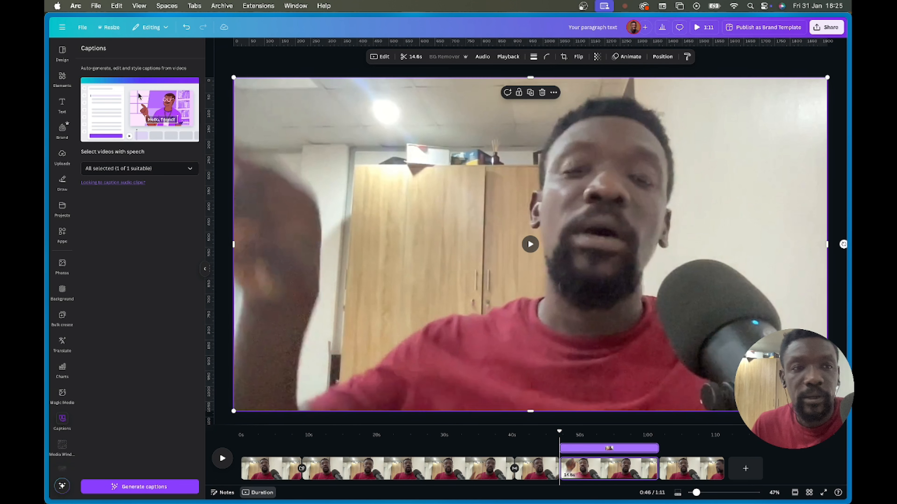
{"action": "left_click", "coordinate": [334, 158]}
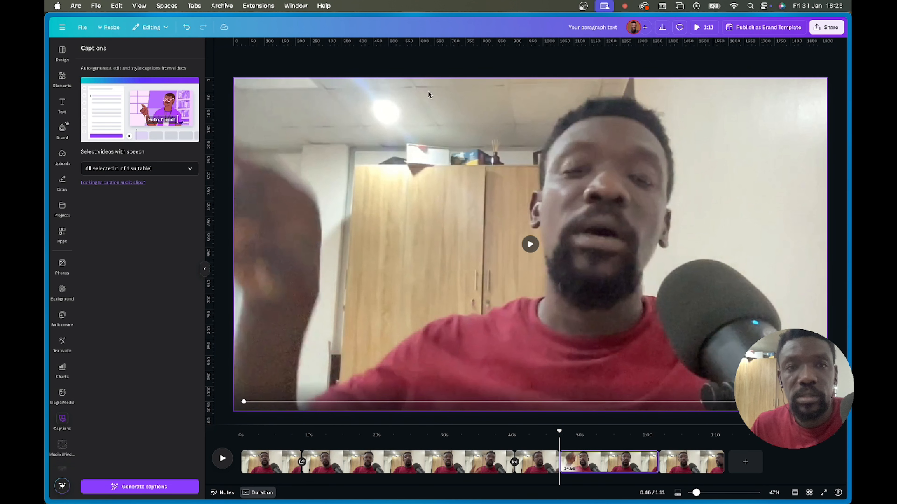
{"action": "left_click", "coordinate": [61, 106]}
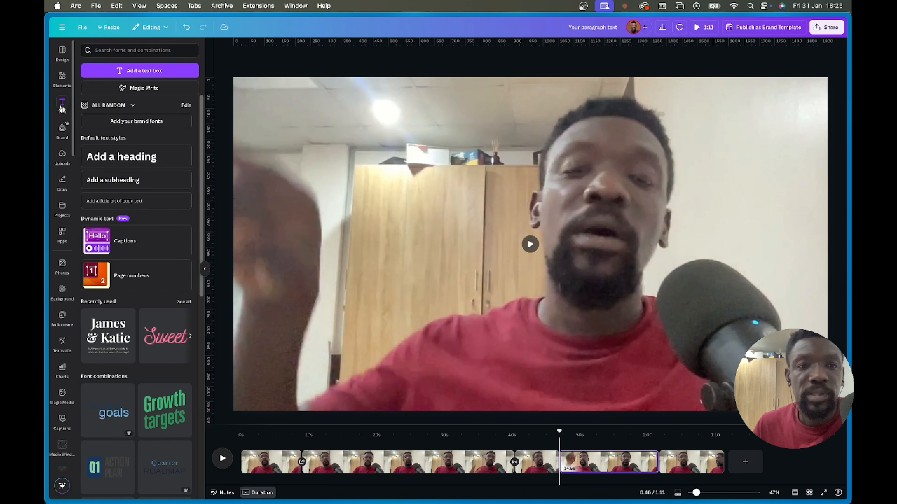
{"action": "left_click", "coordinate": [126, 250]}
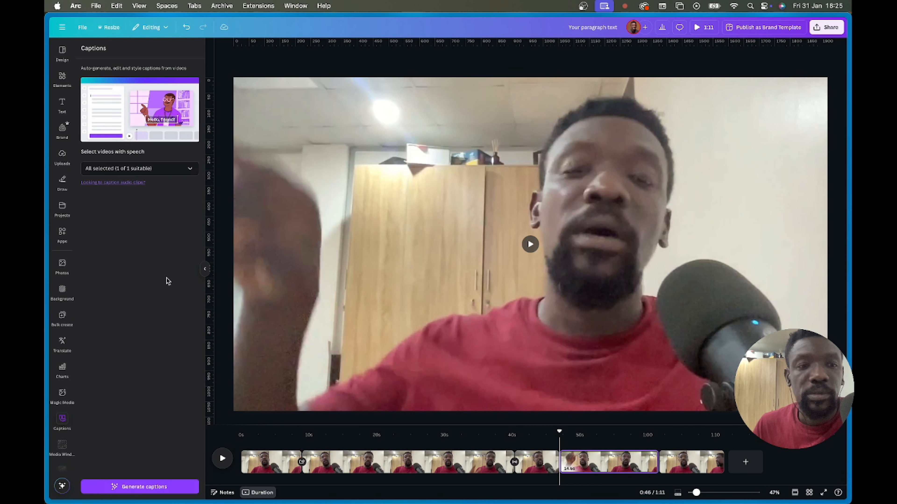
{"action": "left_click", "coordinate": [148, 169]}
- Start captions for the talking-head video and place its tab in split view beside Team motion graphics
{"action": "left_click", "coordinate": [158, 493]}
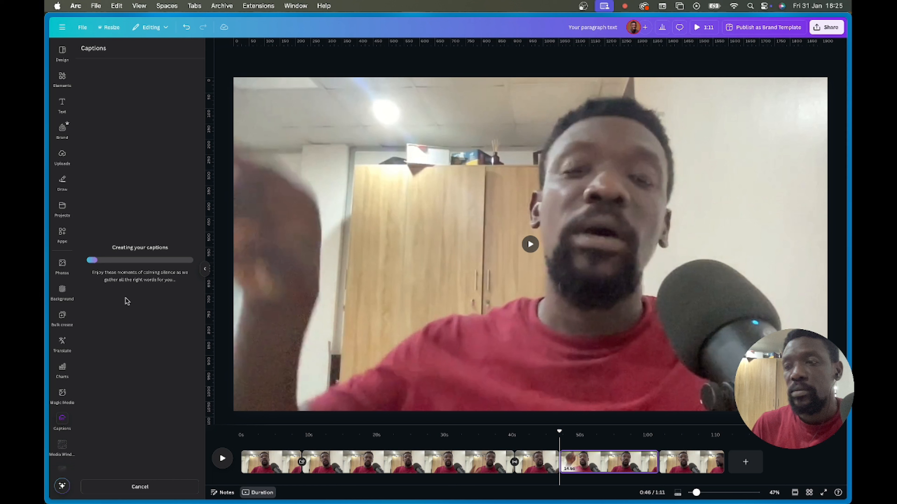
{"action": "mouse_move", "coordinate": [47, 269]}
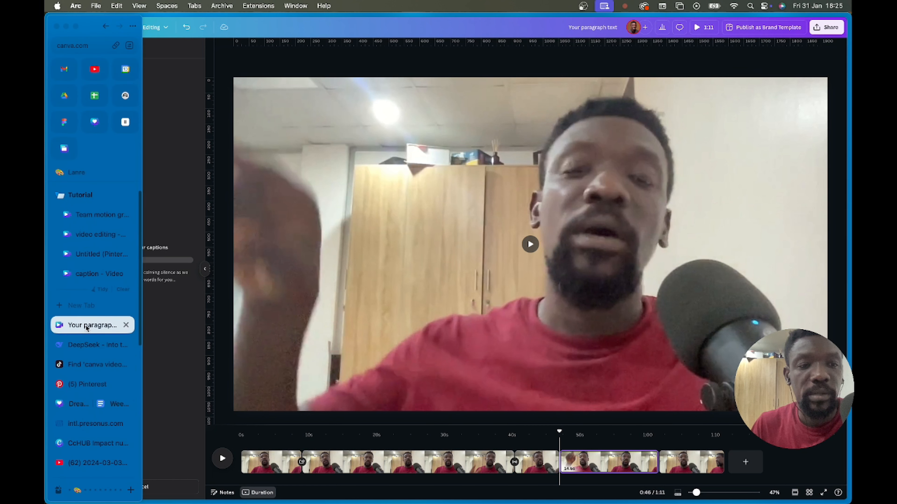
{"action": "left_click_drag", "start_coordinate": [85, 330], "coordinate": [83, 216]}
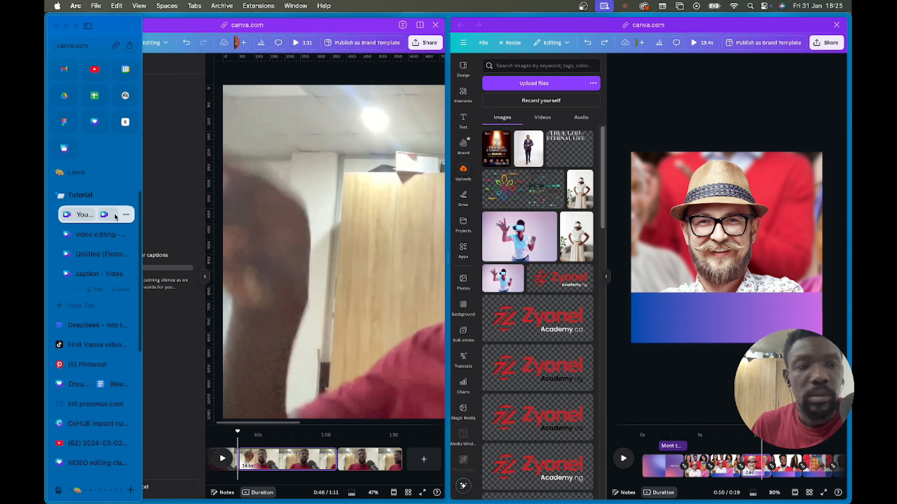
- Separate the split-view tabs and switch to the Team motion graphics design
{"action": "right_click", "coordinate": [108, 217]}
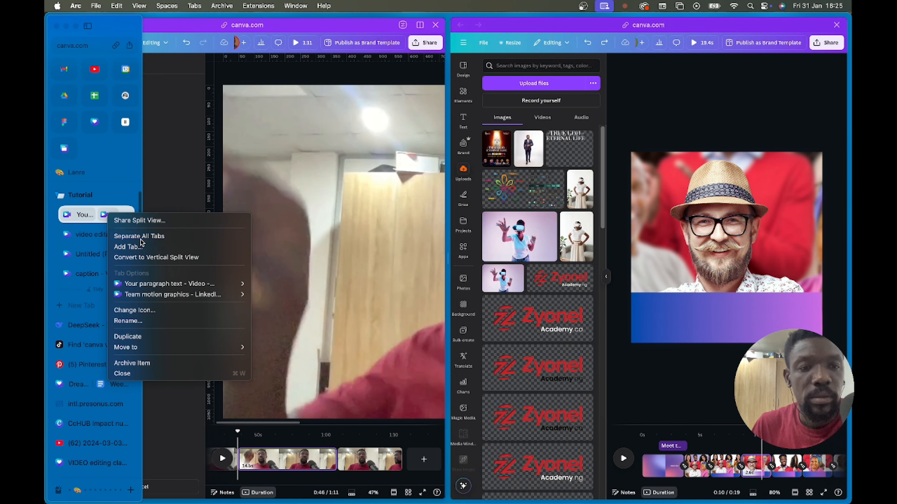
{"action": "left_click", "coordinate": [116, 236]}
{"action": "left_click", "coordinate": [102, 234]}
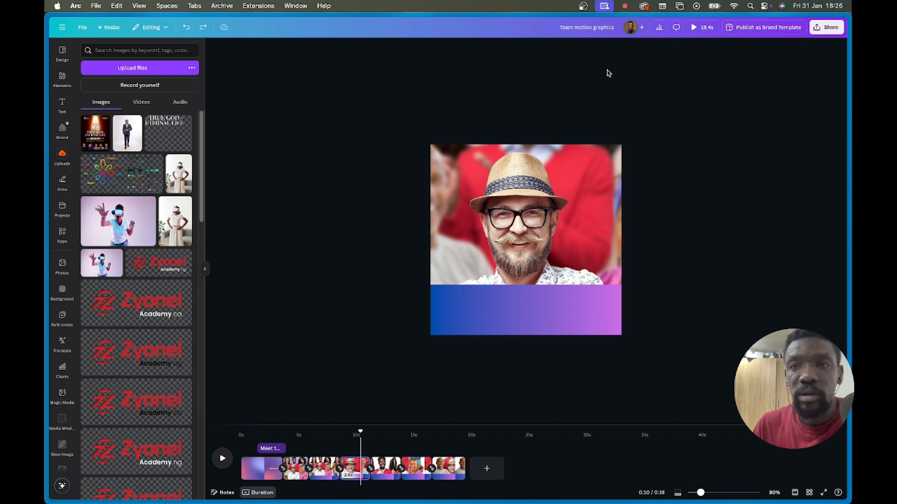
- Preview the graphic full-screen, step through its clips, rewind to 0:00 and select the purple gradient video
{"action": "left_click", "coordinate": [697, 27]}
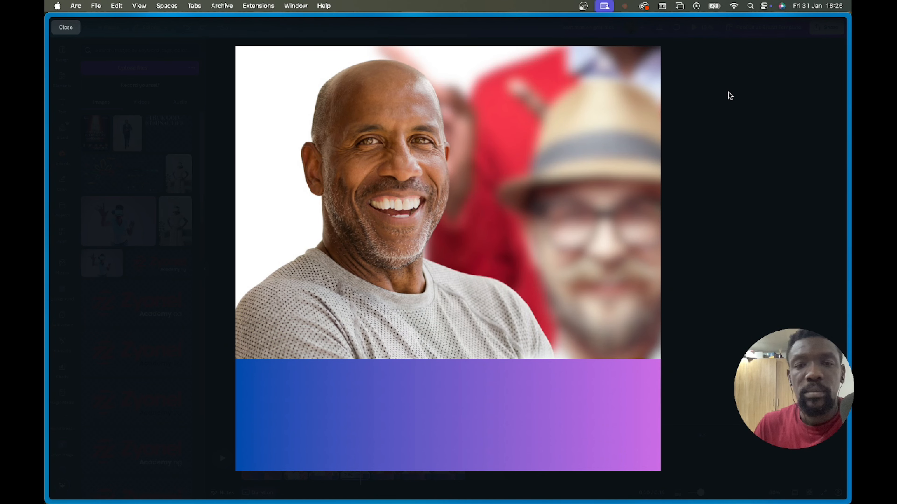
{"action": "key", "text": "Escape"}
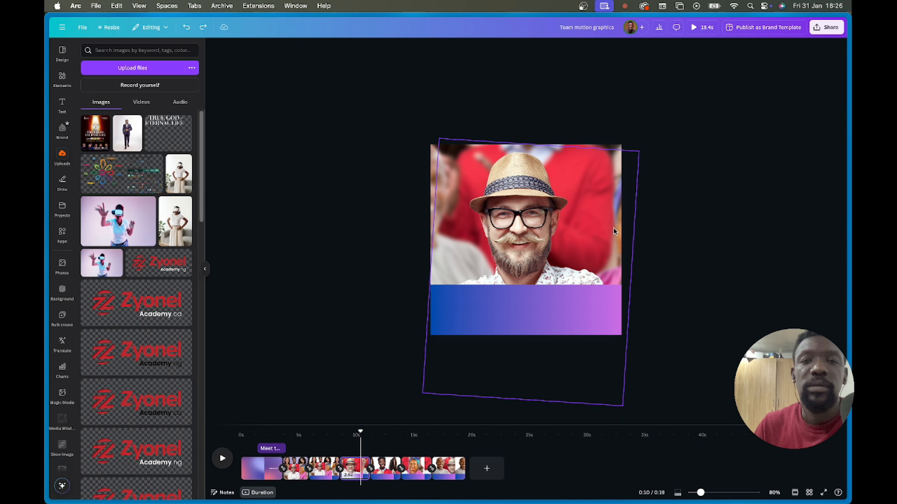
{"action": "left_click", "coordinate": [300, 467]}
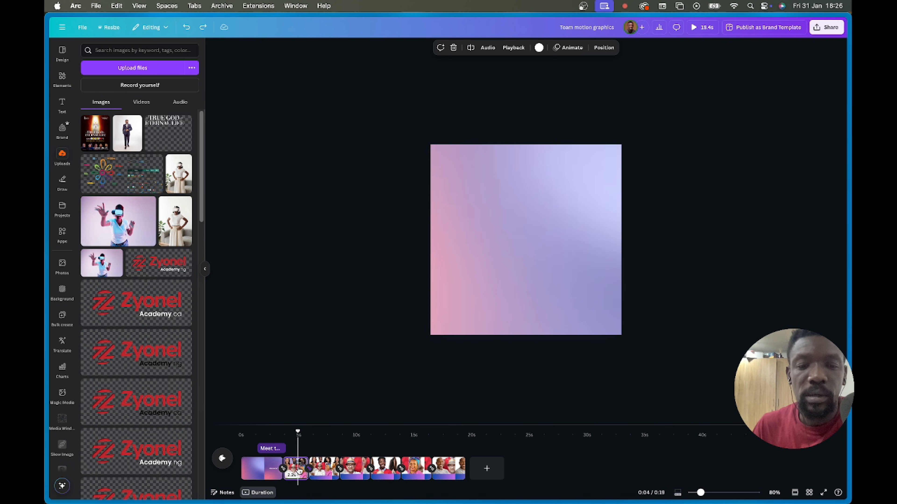
{"action": "left_click", "coordinate": [260, 479]}
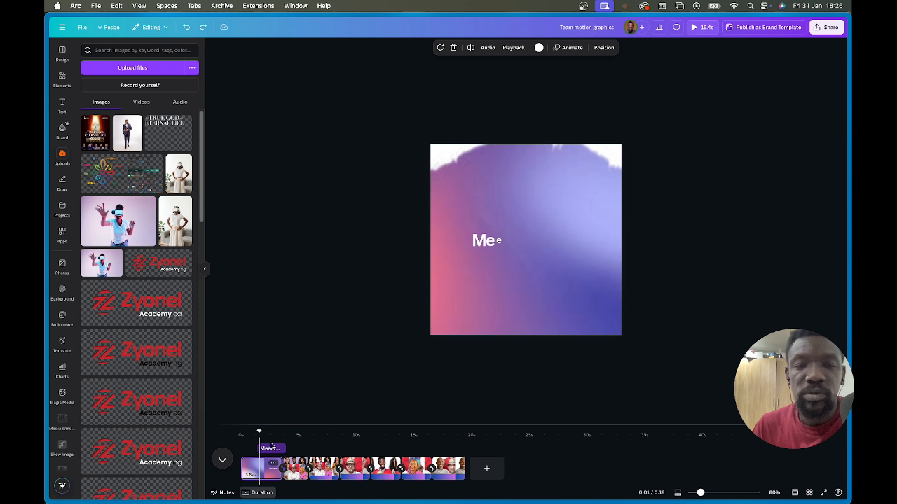
{"action": "left_click", "coordinate": [293, 475]}
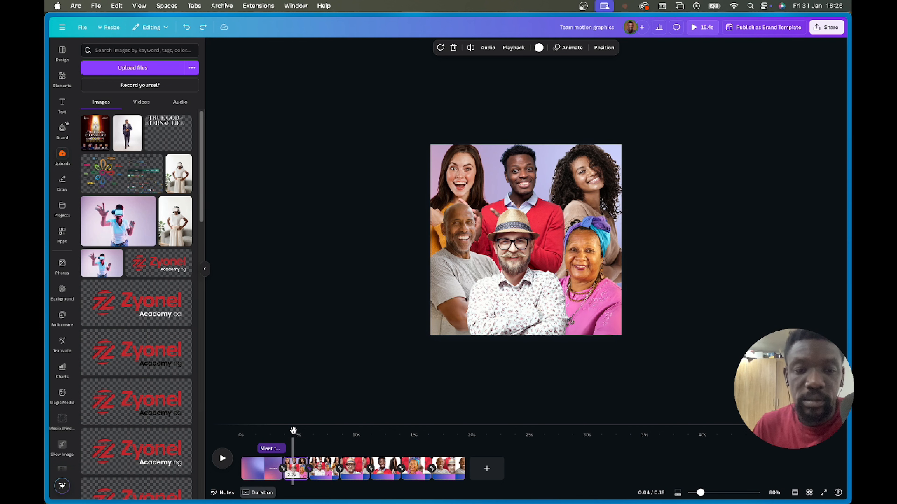
{"action": "left_click_drag", "start_coordinate": [293, 430], "coordinate": [241, 430]}
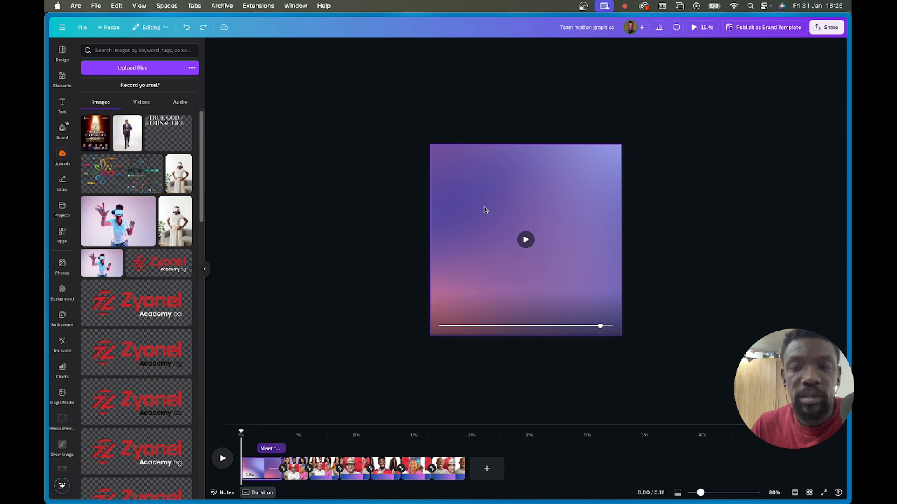
{"action": "left_click", "coordinate": [475, 199]}
{"action": "mouse_move", "coordinate": [522, 183]}
{"action": "left_mouse_down"}
{"action": "mouse_move", "coordinate": [575, 217]}
{"action": "mouse_move", "coordinate": [524, 185]}
{"action": "left_mouse_up"}
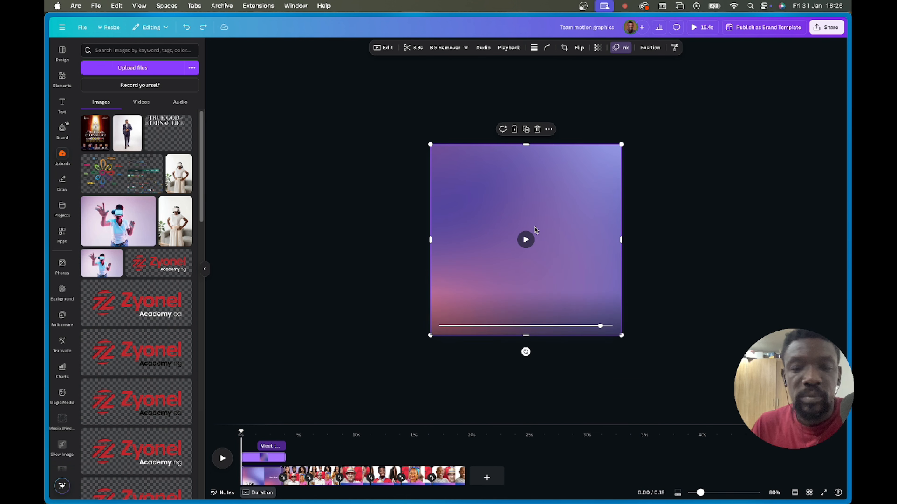
{"action": "left_click", "coordinate": [619, 48]}
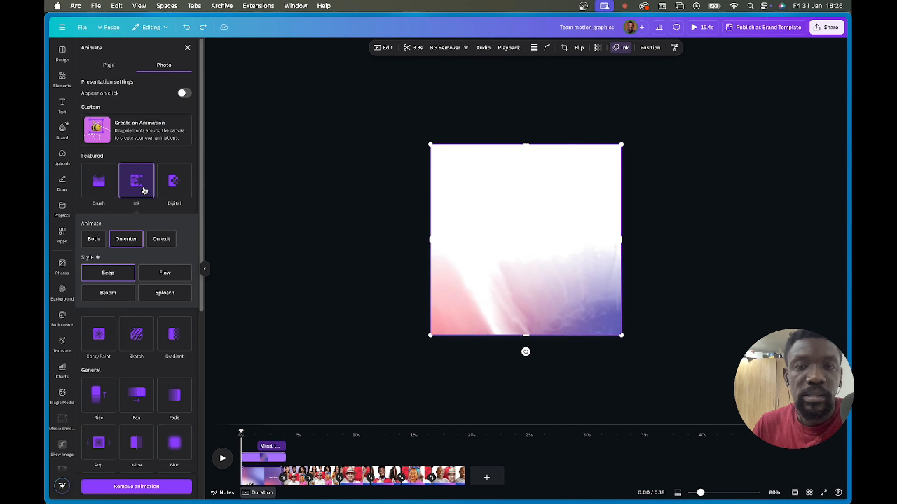
{"action": "left_click", "coordinate": [290, 378]}
{"action": "left_click", "coordinate": [274, 452]}
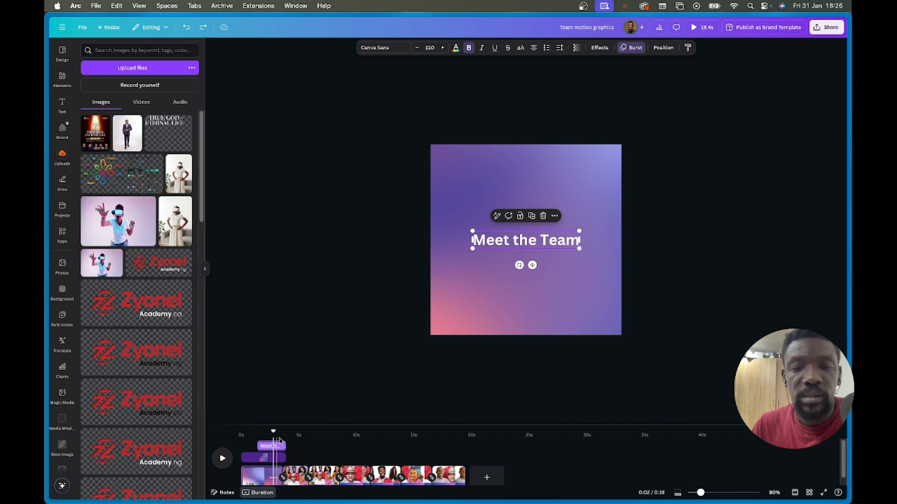
{"action": "left_click", "coordinate": [632, 48]}
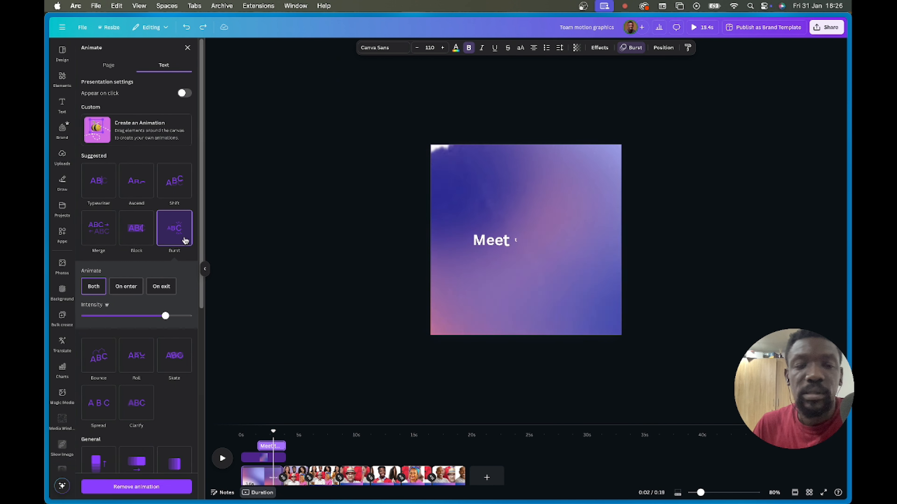
{"action": "key", "text": "Escape"}
{"action": "left_click", "coordinate": [296, 472]}
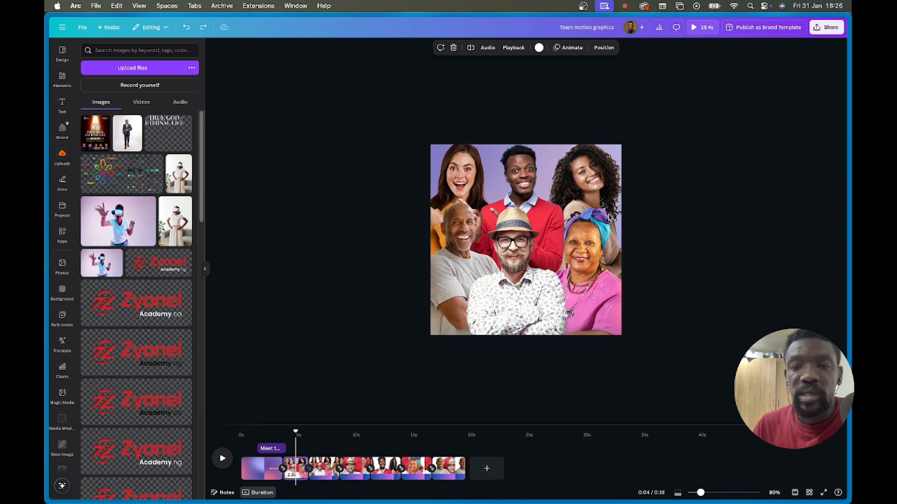
- Cut the four team photos from the group-photo page
{"action": "left_click", "coordinate": [650, 196]}
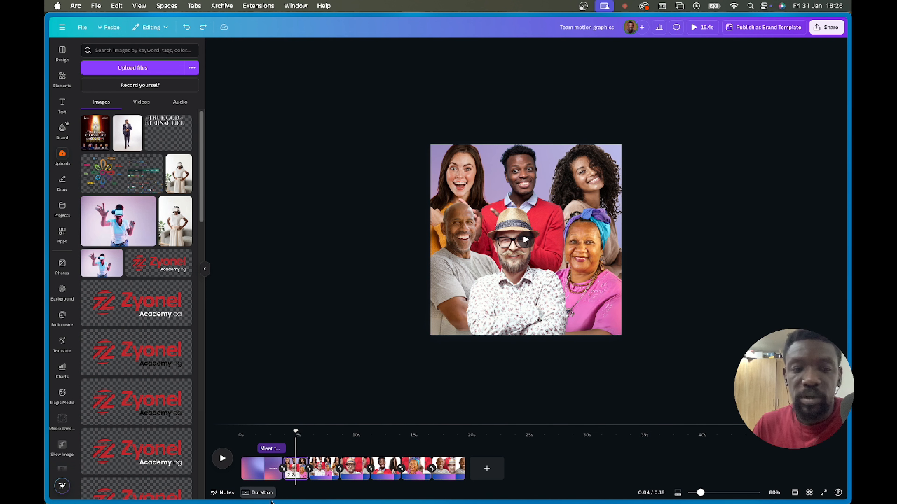
{"action": "left_click", "coordinate": [251, 477]}
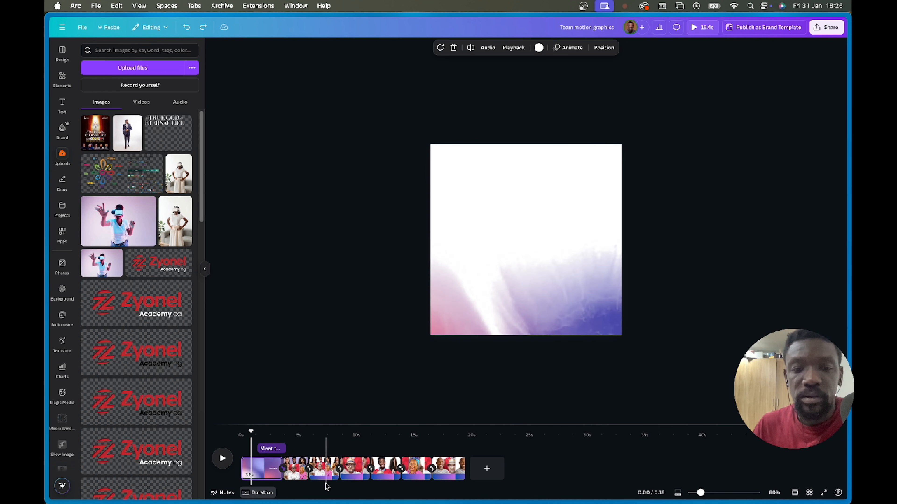
{"action": "left_click", "coordinate": [320, 471]}
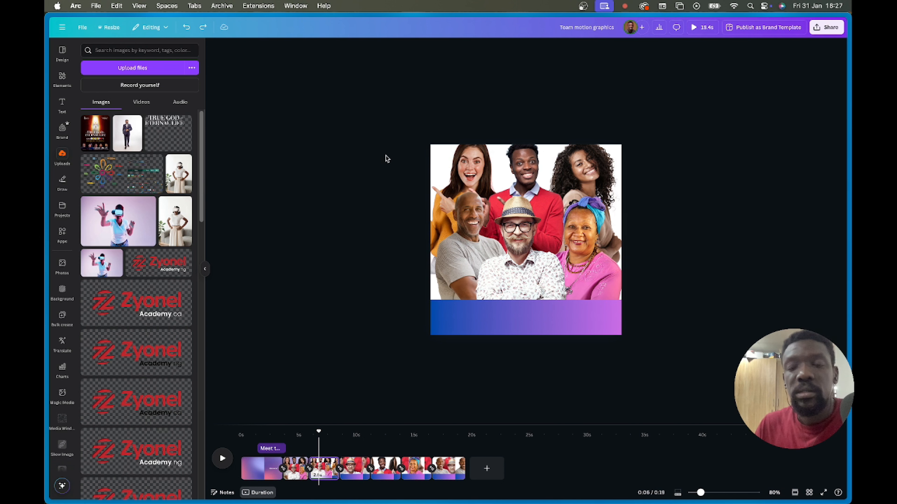
{"action": "left_click_drag", "start_coordinate": [380, 147], "coordinate": [660, 263]}
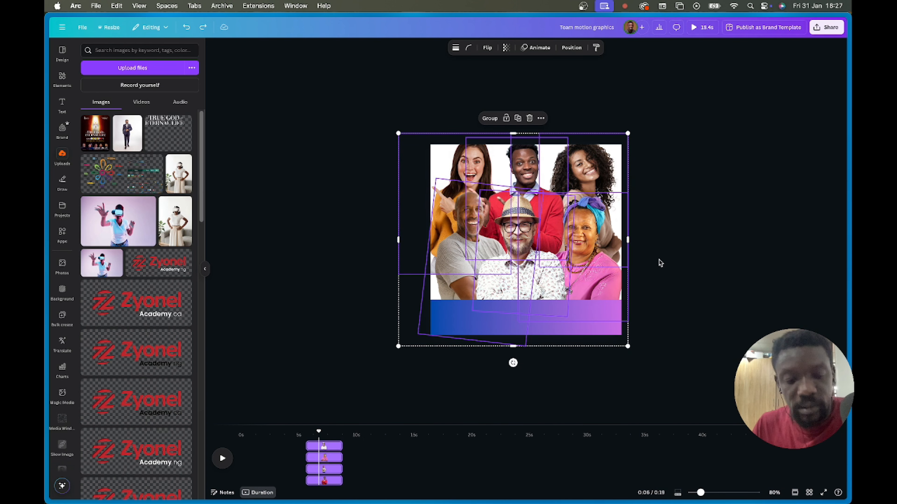
{"action": "key", "text": "Delete"}
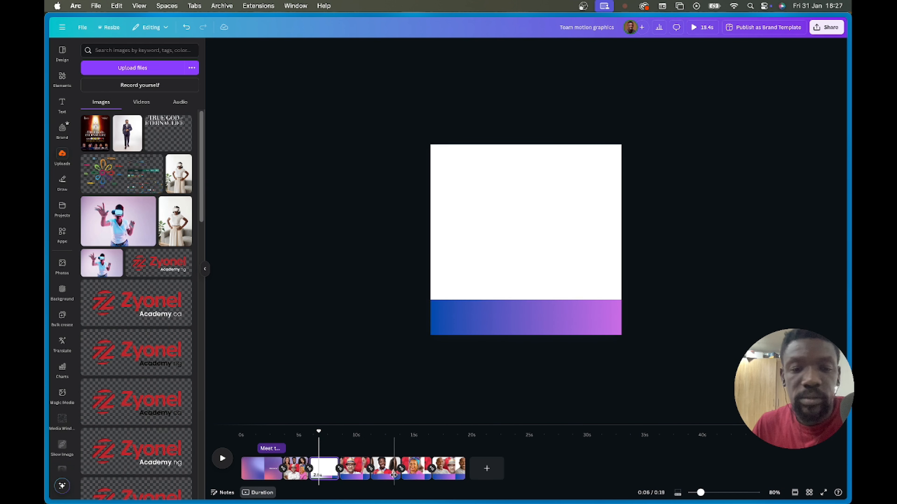
- Delete pages 2–7, then paste the team photos onto a new page after the intro
{"action": "left_click", "coordinate": [457, 469]}
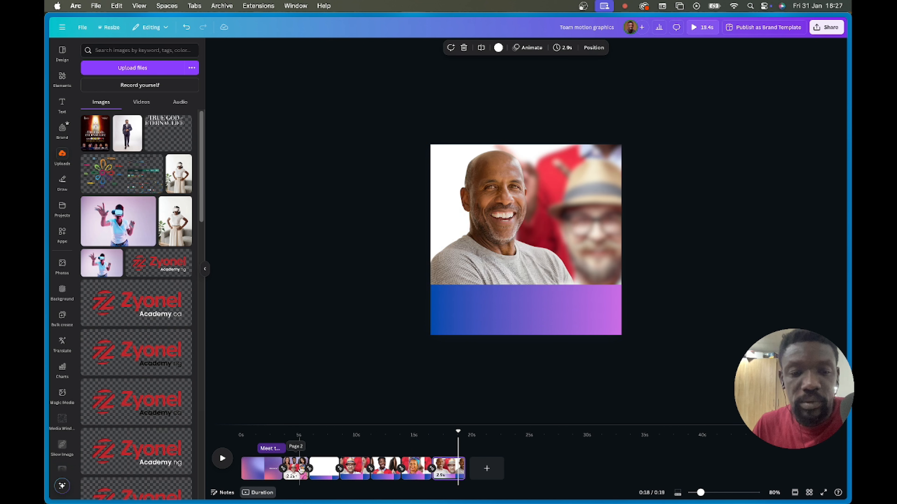
{"action": "left_click", "coordinate": [298, 469], "text": "shift"}
{"action": "key", "text": "Delete"}
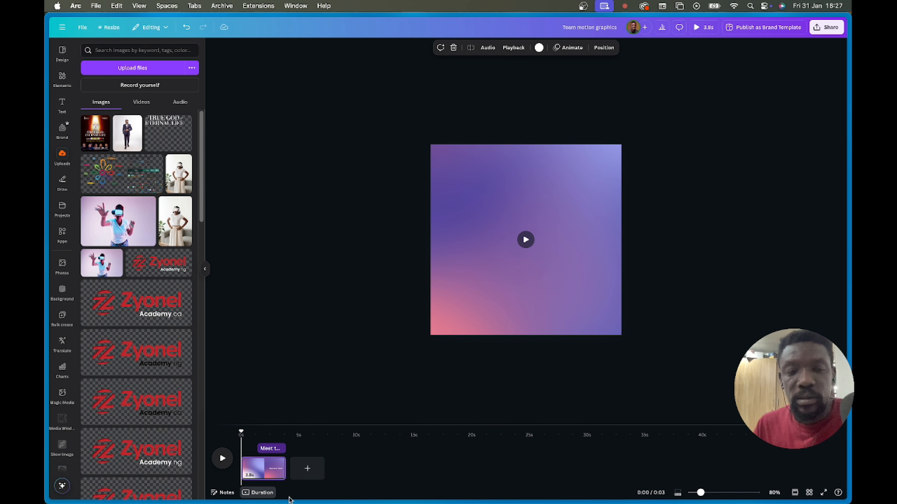
{"action": "left_click", "coordinate": [307, 469]}
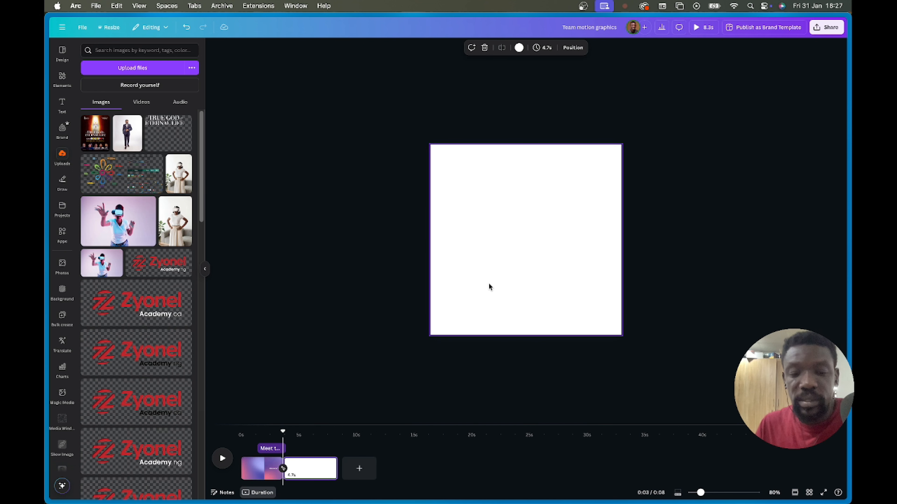
{"action": "key", "text": "super+v"}
{"action": "mouse_move", "coordinate": [532, 204]}
{"action": "left_mouse_down"}
{"action": "mouse_move", "coordinate": [525, 225]}
{"action": "mouse_move", "coordinate": [533, 220]}
{"action": "left_mouse_up"}
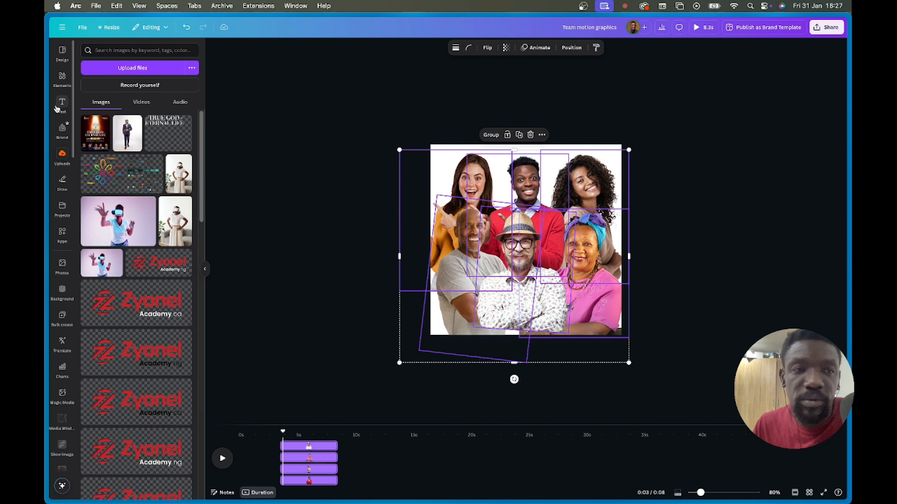
- Scale up the whole group of team cutouts so they fill the page
{"action": "left_click", "coordinate": [60, 152]}
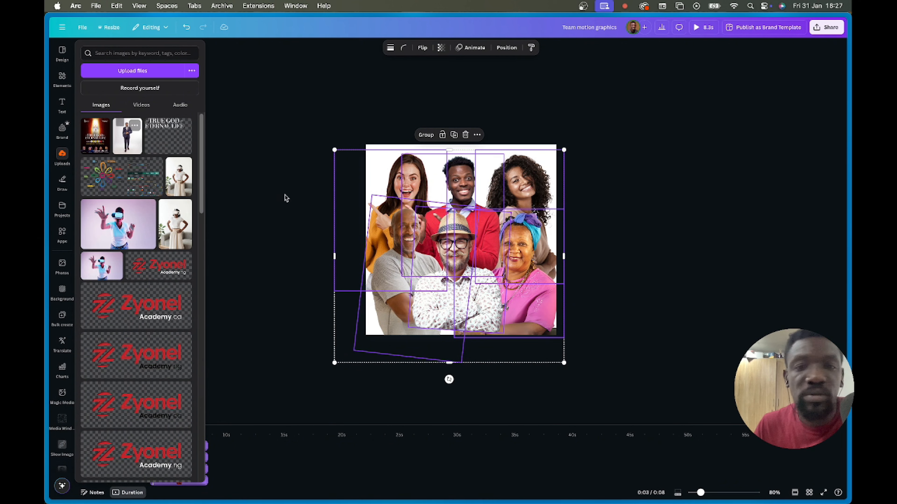
{"action": "left_click", "coordinate": [466, 203]}
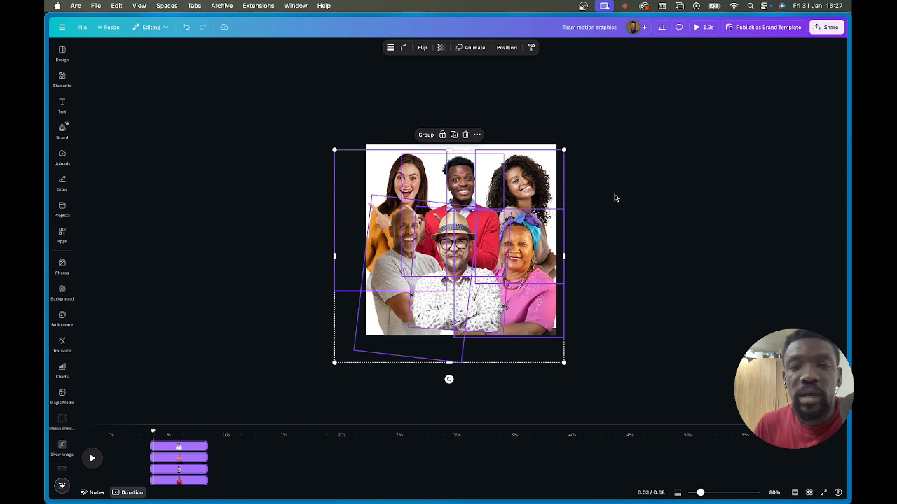
{"action": "left_click", "coordinate": [616, 198]}
{"action": "scroll", "coordinate": [557, 266], "scroll_direction": "up", "scroll_amount": 4}
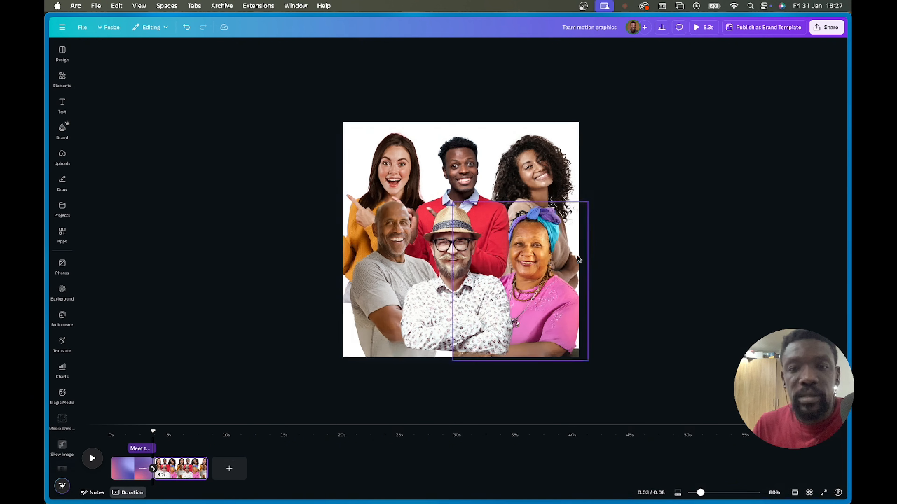
{"action": "left_click_drag", "start_coordinate": [540, 156], "coordinate": [588, 130]}
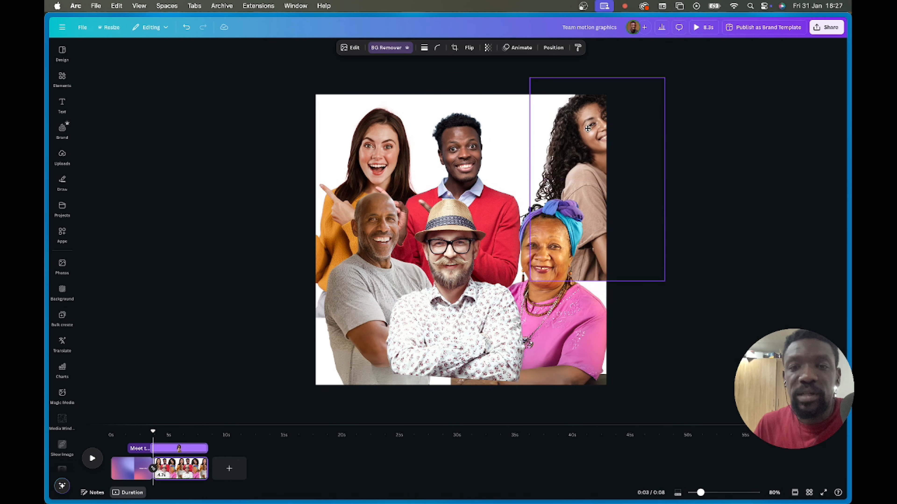
{"action": "key", "text": "super+z"}
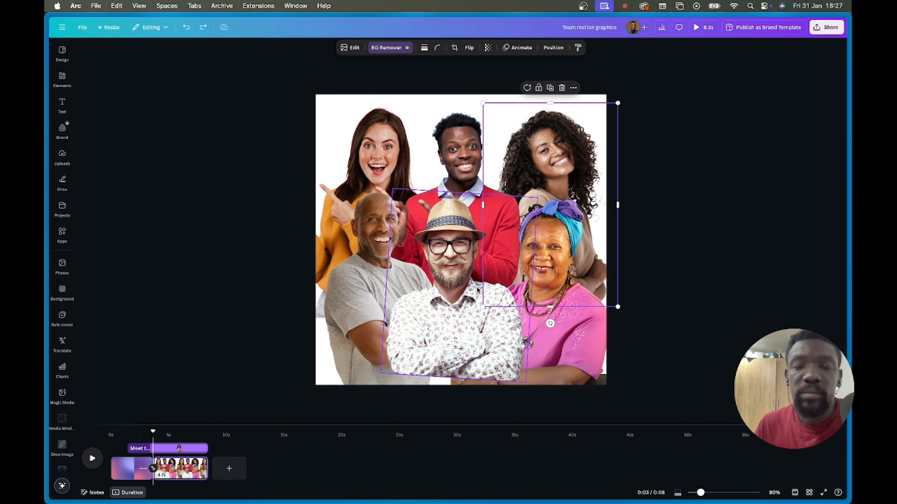
{"action": "left_click_drag", "start_coordinate": [684, 333], "coordinate": [333, 132]}
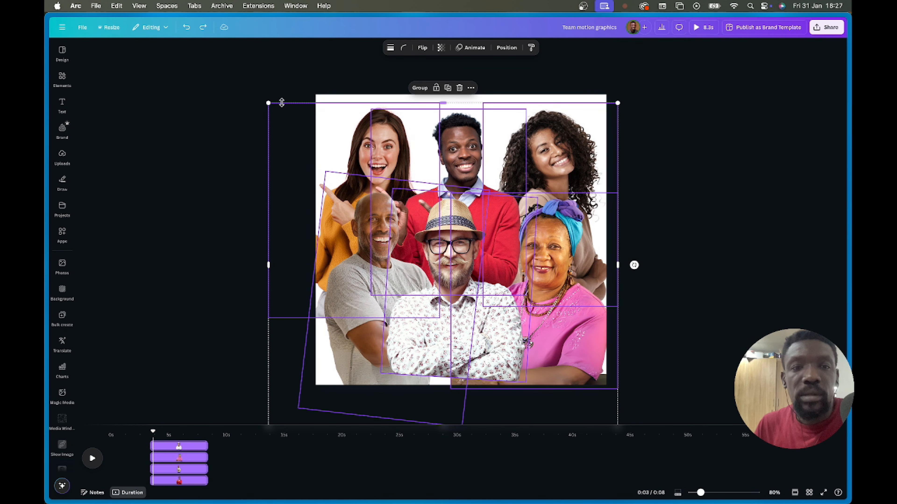
{"action": "left_click_drag", "start_coordinate": [268, 104], "coordinate": [258, 93]}
{"action": "mouse_move", "coordinate": [507, 207]}
{"action": "left_mouse_down"}
{"action": "mouse_move", "coordinate": [504, 194]}
{"action": "mouse_move", "coordinate": [507, 205]}
{"action": "left_mouse_up"}
{"action": "left_click", "coordinate": [638, 248]}
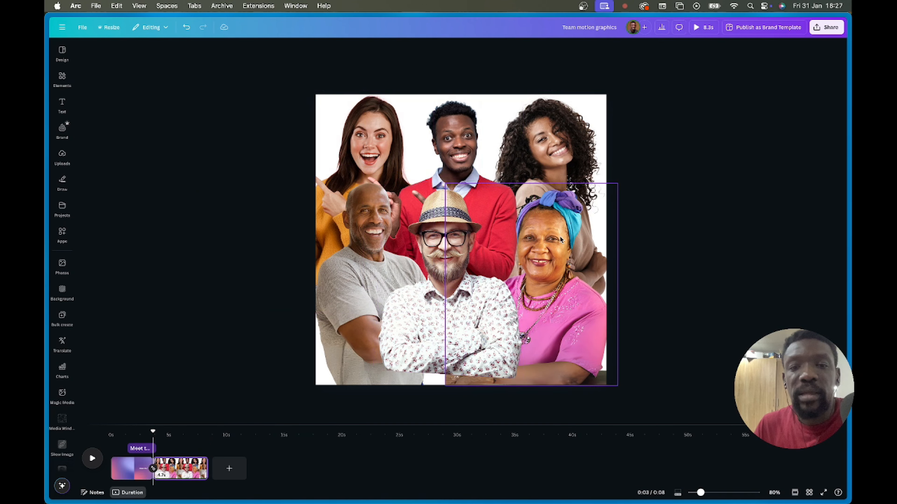
- Enlarge the hat-wearing man's cutout by dragging its corner handle
{"action": "left_click_drag", "start_coordinate": [263, 158], "coordinate": [618, 349]}
{"action": "left_click", "coordinate": [685, 323]}
{"action": "left_click", "coordinate": [519, 374]}
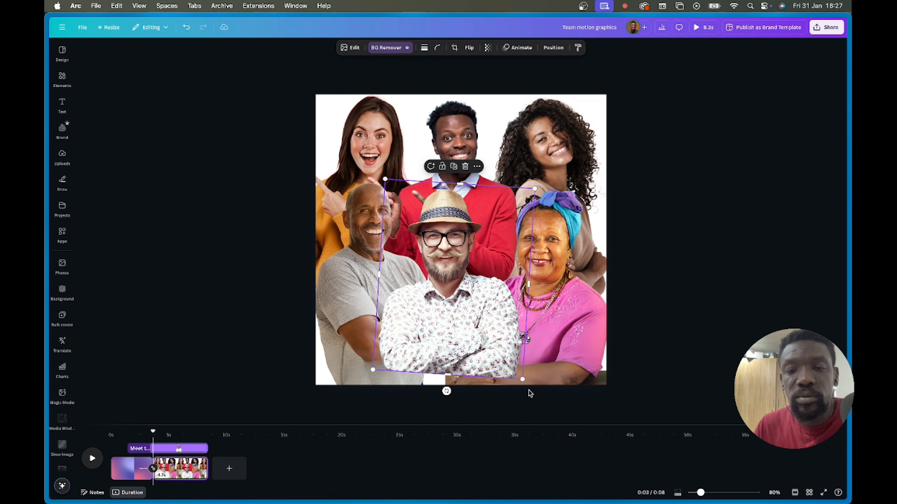
{"action": "left_click_drag", "start_coordinate": [522, 380], "coordinate": [535, 396]}
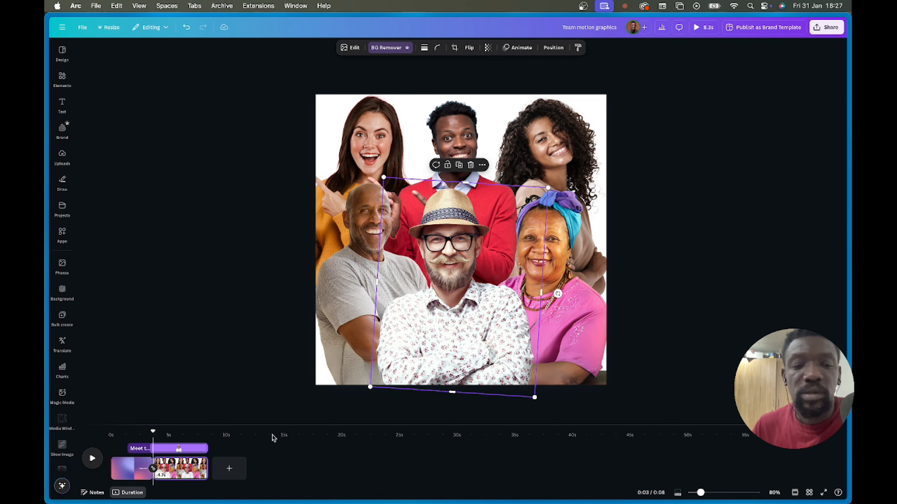
- Trim the team page in the timeline from 4.7 to 3.1 seconds
{"action": "left_click_drag", "start_coordinate": [151, 433], "coordinate": [157, 431]}
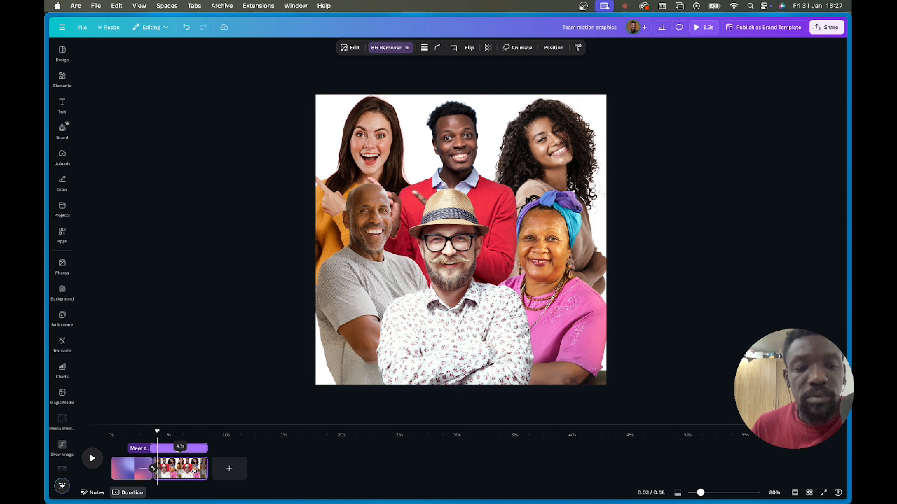
{"action": "left_click", "coordinate": [193, 473]}
{"action": "left_click_drag", "start_coordinate": [203, 469], "coordinate": [177, 467]}
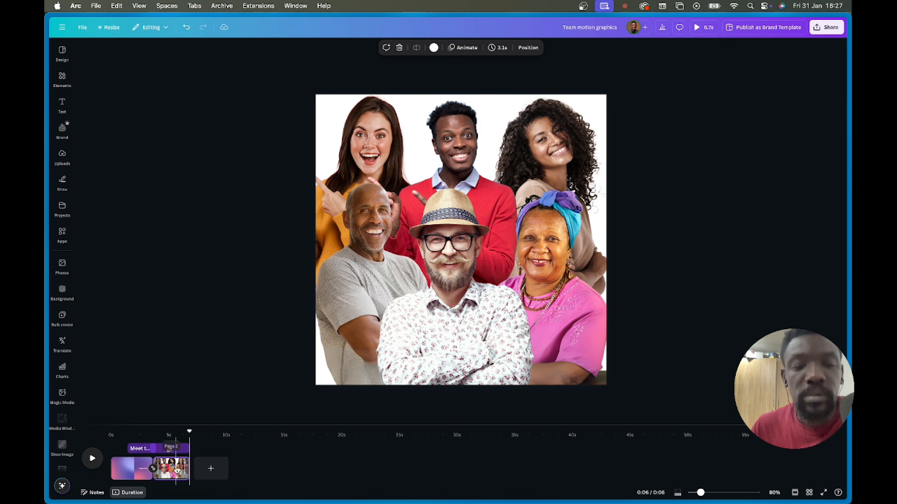
- Duplicate the team page via its timeline menu and select the hat-wearing man on the copy
{"action": "right_click", "coordinate": [176, 455]}
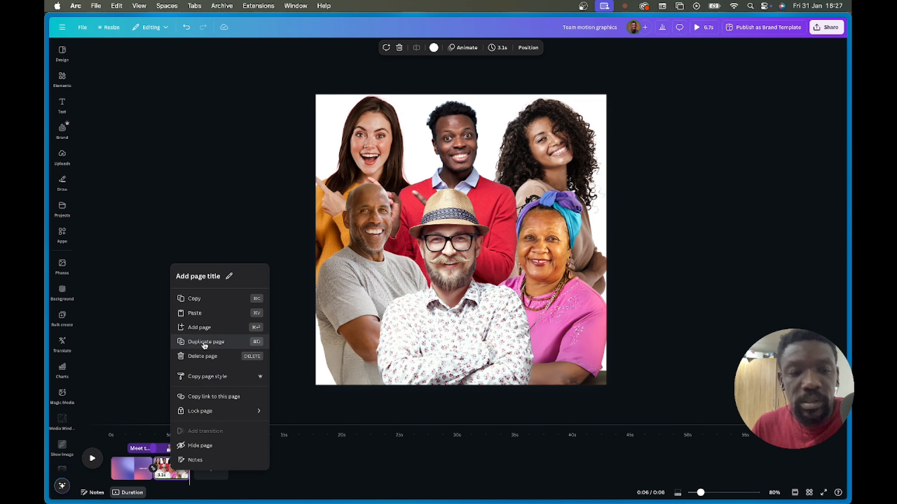
{"action": "left_click", "coordinate": [200, 342]}
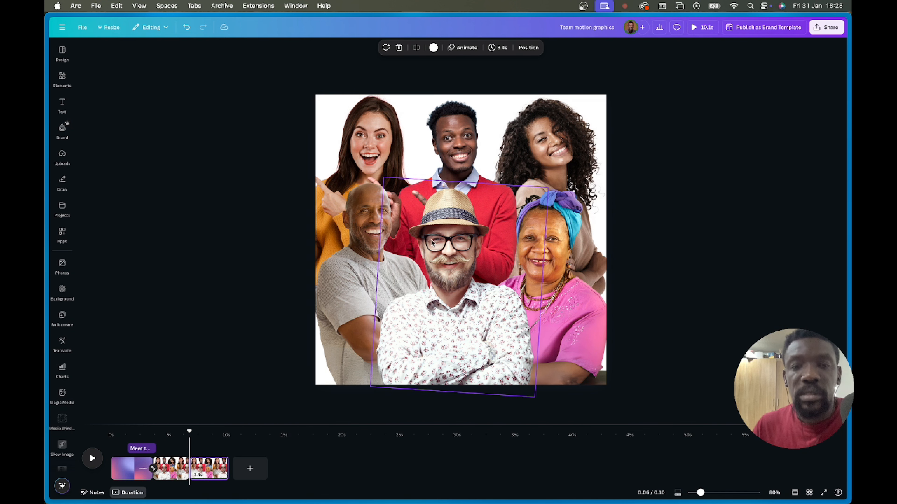
{"action": "left_click", "coordinate": [449, 243]}
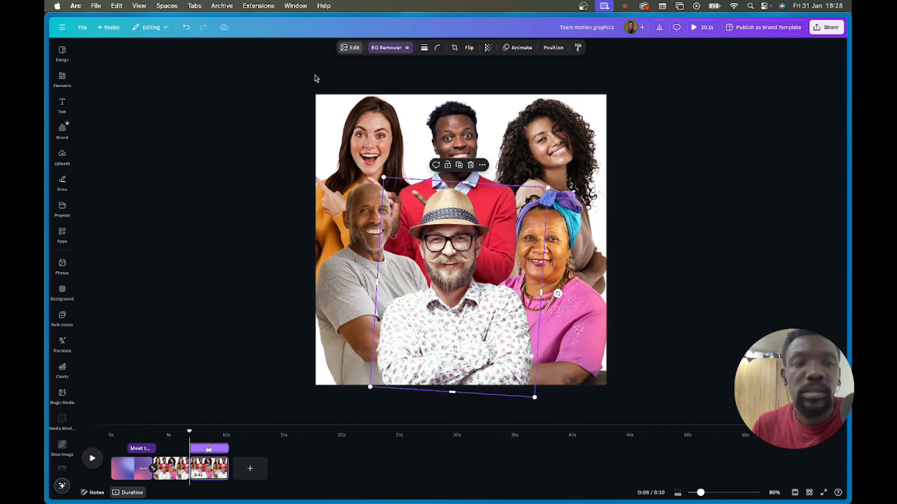
- Give the hat man's photo a Whole image blur at intensity 38 instead of a brush blur
{"action": "left_click", "coordinate": [167, 252]}
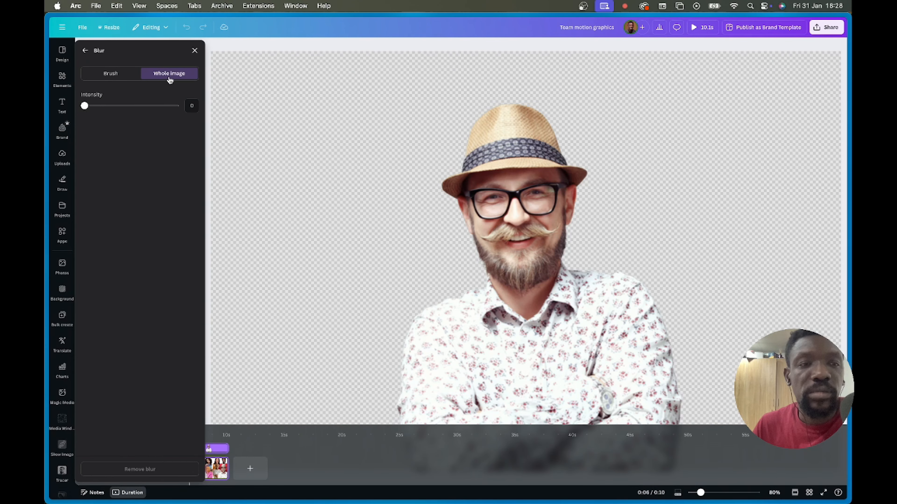
{"action": "left_click", "coordinate": [121, 80]}
{"action": "left_click", "coordinate": [159, 75]}
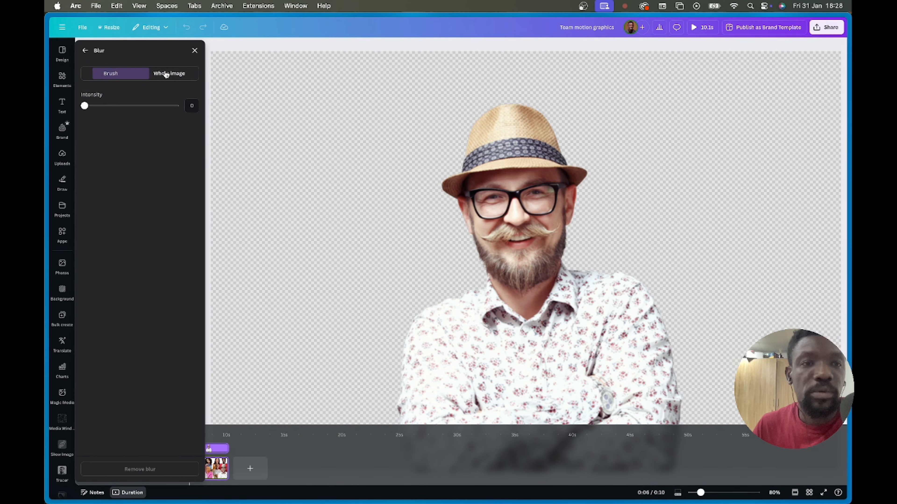
{"action": "left_click_drag", "start_coordinate": [84, 110], "coordinate": [120, 110]}
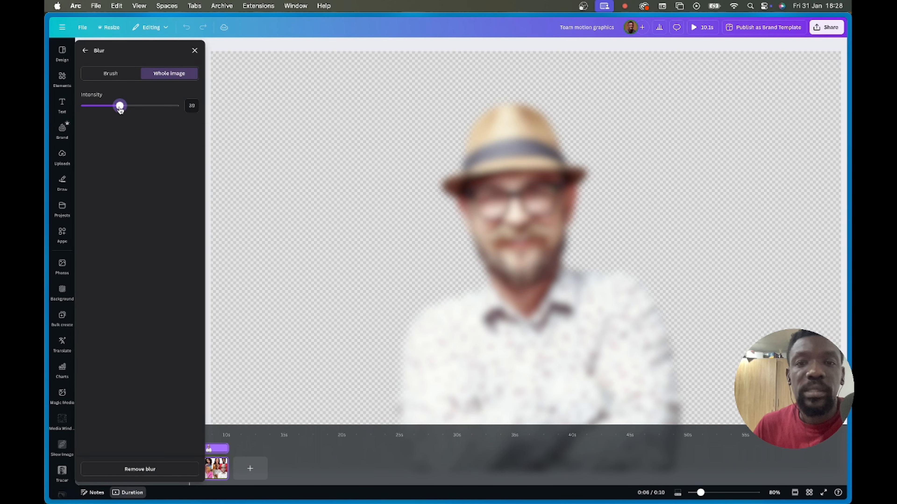
{"action": "left_click", "coordinate": [85, 51]}
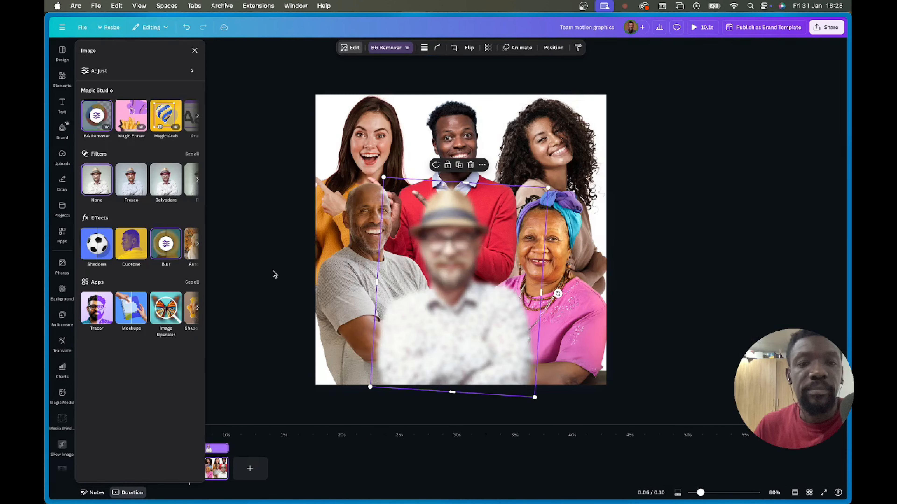
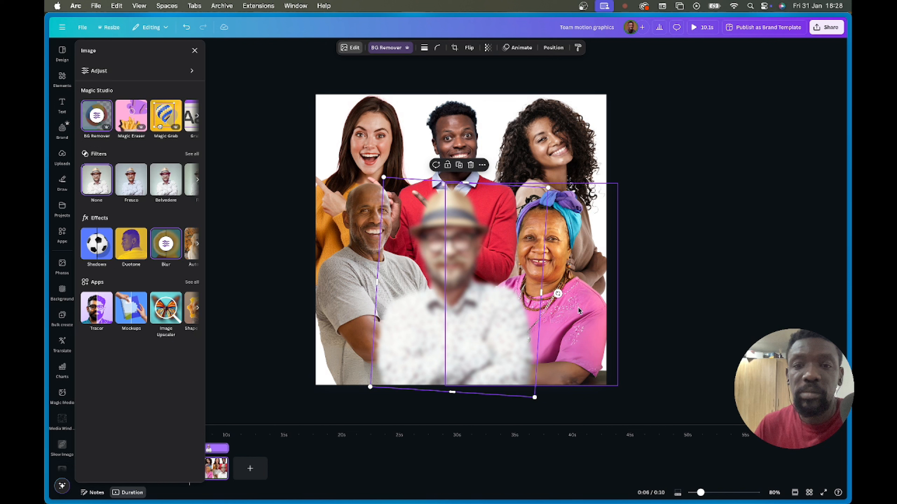
- Copy the blurred man's style onto the curly-haired woman, the man in red and the top-left woman
{"action": "left_click", "coordinate": [578, 50]}
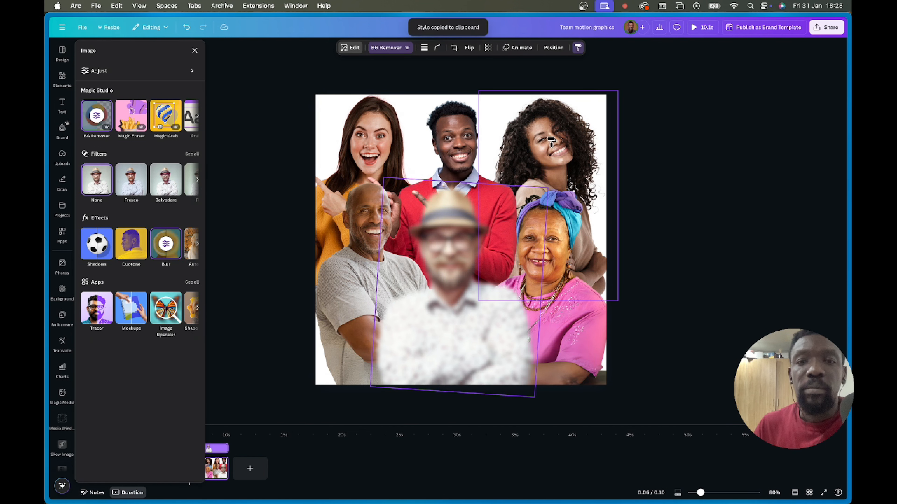
{"action": "left_click", "coordinate": [563, 101]}
{"action": "left_click", "coordinate": [578, 48]}
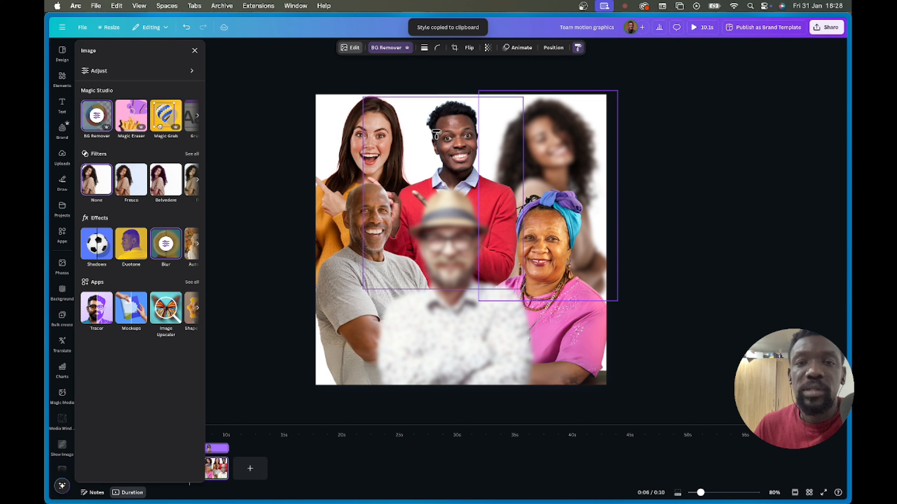
{"action": "left_click", "coordinate": [446, 136]}
{"action": "left_click", "coordinate": [578, 48]}
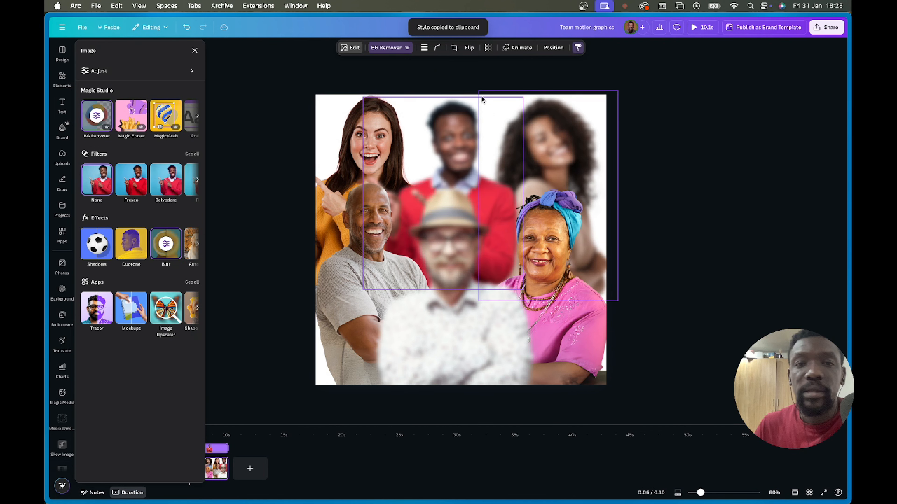
{"action": "left_click", "coordinate": [368, 139]}
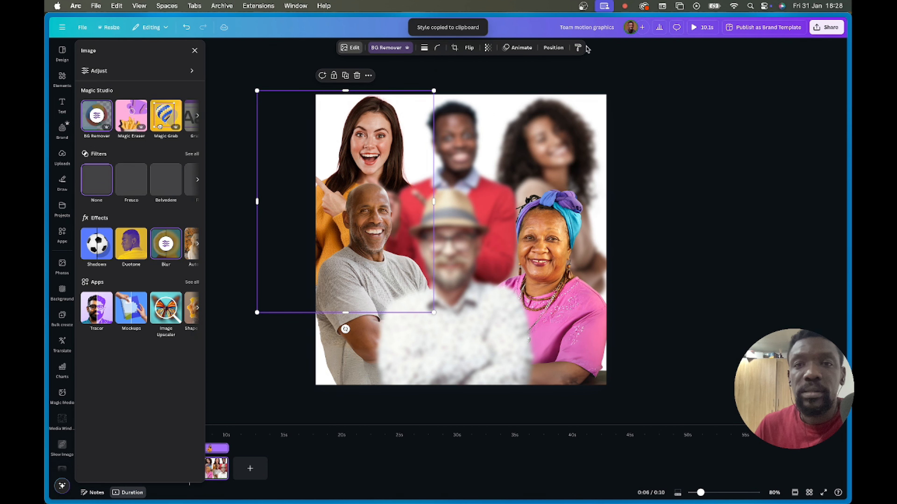
- Paste the same blur onto the bald man's photo so only the woman in pink stays sharp
{"action": "left_click", "coordinate": [577, 48]}
{"action": "left_click", "coordinate": [371, 229]}
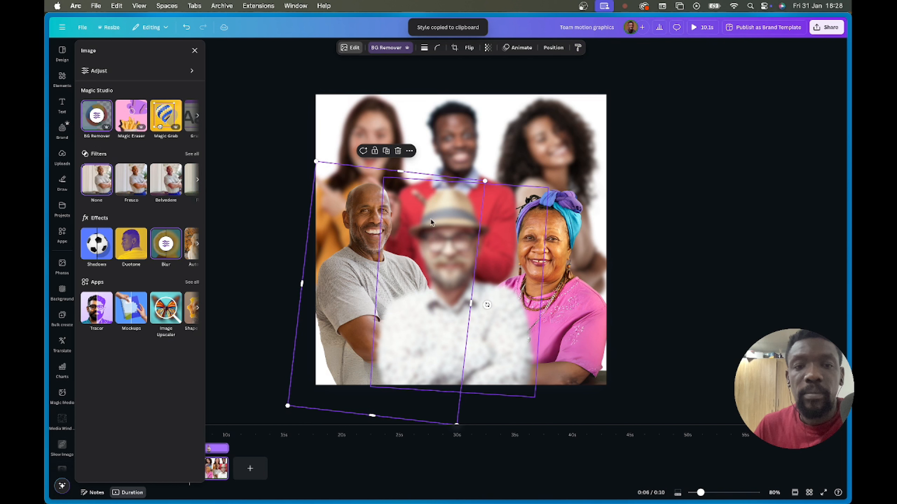
{"action": "left_click", "coordinate": [578, 48]}
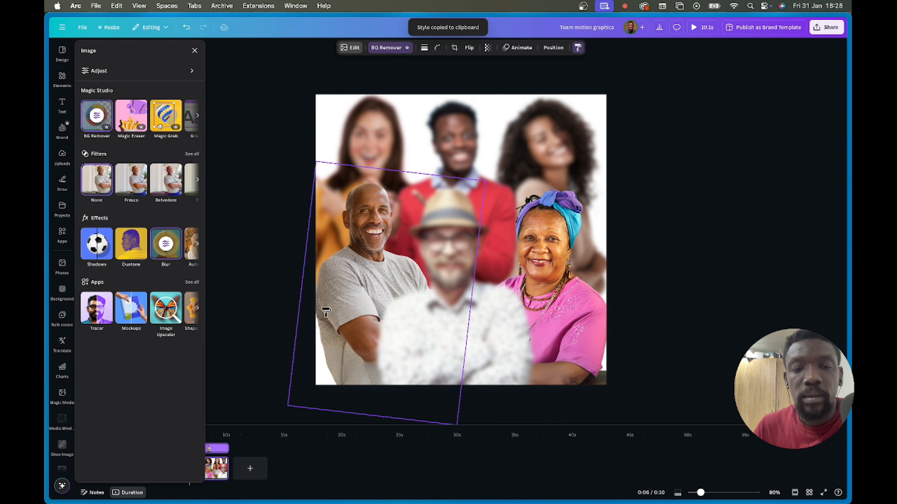
{"action": "double_click", "coordinate": [346, 296]}
{"action": "left_click", "coordinate": [662, 212]}
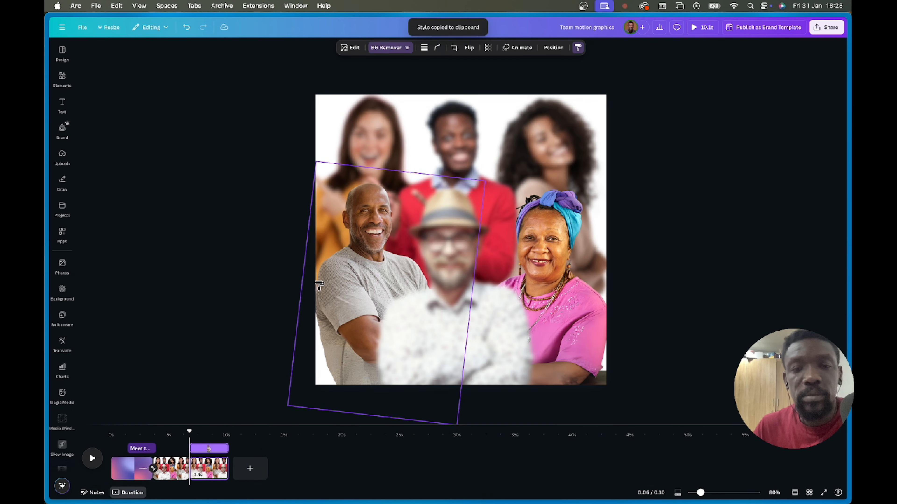
{"action": "left_click", "coordinate": [576, 46]}
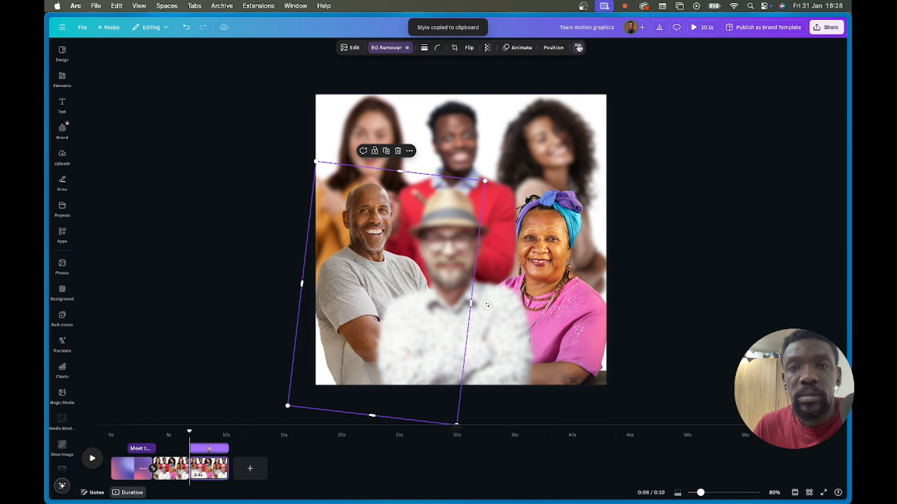
{"action": "left_click", "coordinate": [562, 144]}
{"action": "left_click", "coordinate": [621, 245]}
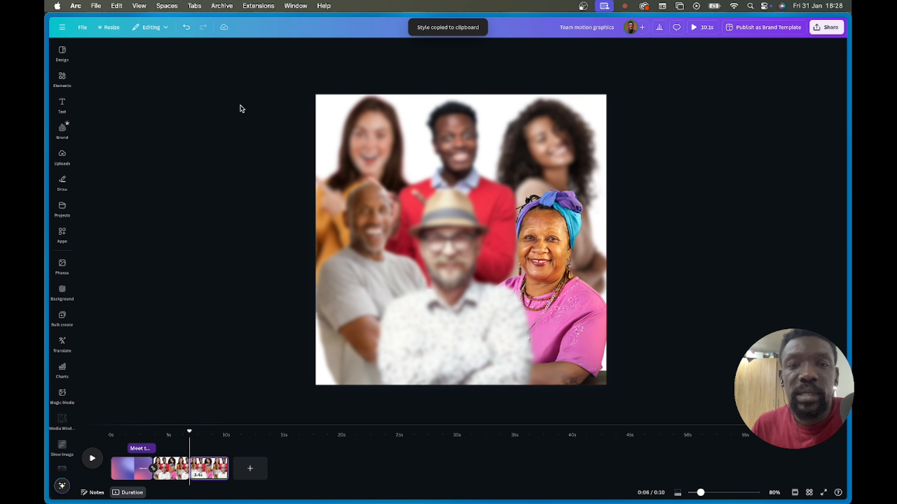
- Enlarge the four selected photos as a group and shift them left and down to centre the woman in pink
{"action": "left_click_drag", "start_coordinate": [241, 108], "coordinate": [662, 335]}
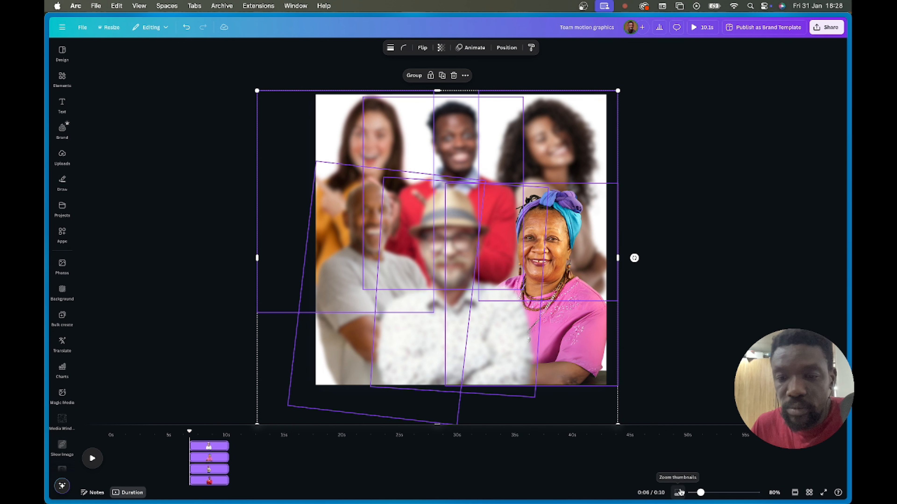
{"action": "mouse_move", "coordinate": [700, 493]}
{"action": "left_mouse_down"}
{"action": "mouse_move", "coordinate": [717, 493]}
{"action": "mouse_move", "coordinate": [706, 493]}
{"action": "left_mouse_up"}
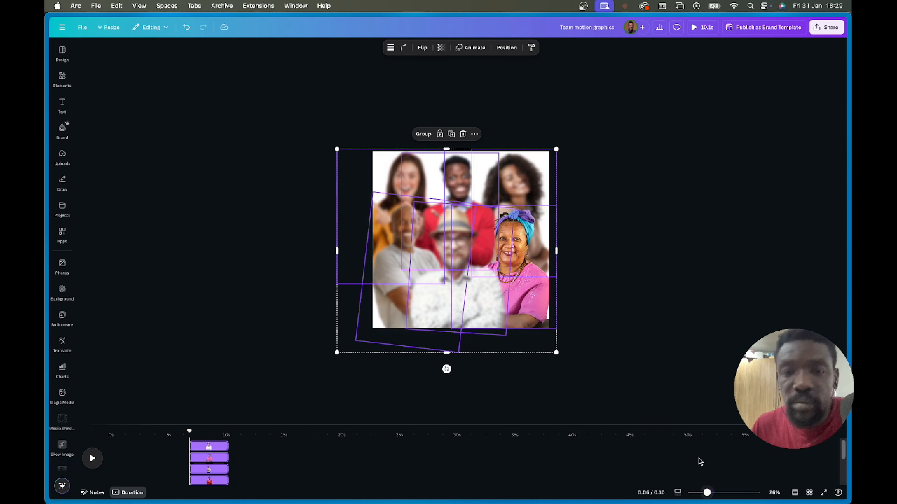
{"action": "left_click_drag", "start_coordinate": [556, 146], "coordinate": [671, 61]}
{"action": "left_click_drag", "start_coordinate": [528, 219], "coordinate": [431, 252]}
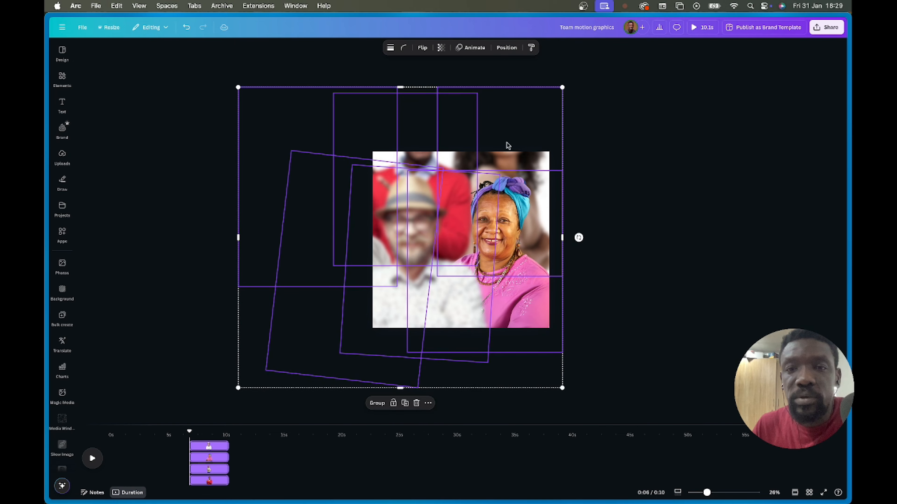
{"action": "left_click_drag", "start_coordinate": [562, 87], "coordinate": [632, 36]}
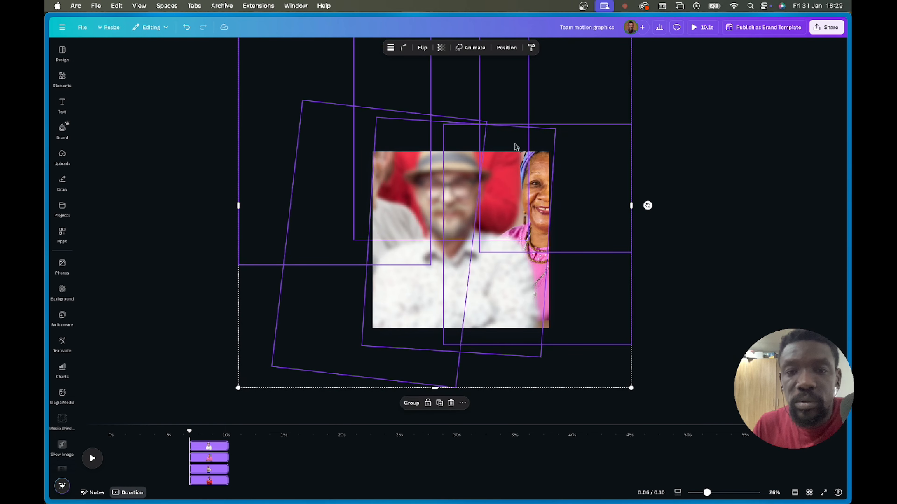
{"action": "left_click_drag", "start_coordinate": [496, 186], "coordinate": [444, 204]}
{"action": "left_click_drag", "start_coordinate": [578, 56], "coordinate": [616, 21]}
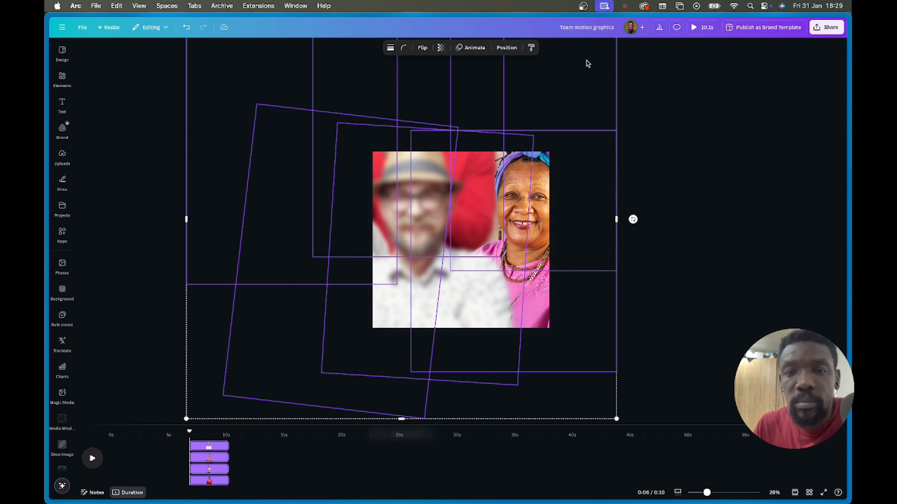
{"action": "left_click_drag", "start_coordinate": [510, 164], "coordinate": [478, 187]}
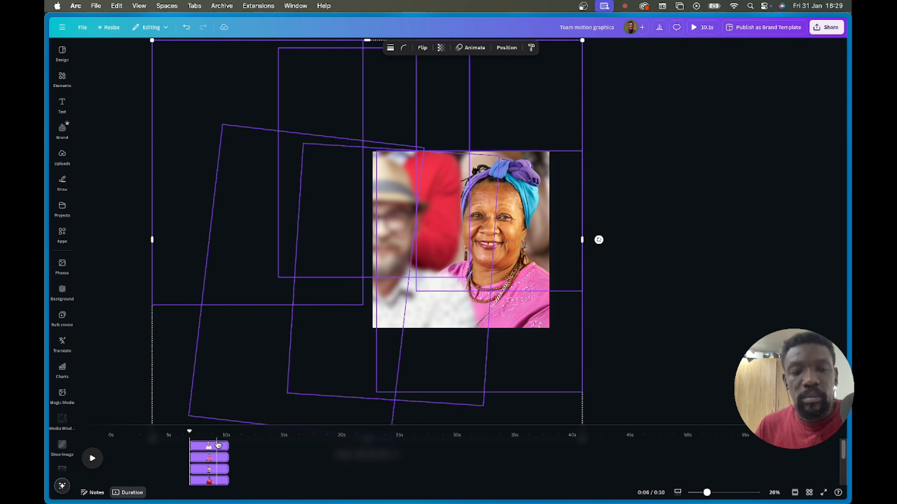
{"action": "left_click", "coordinate": [108, 349]}
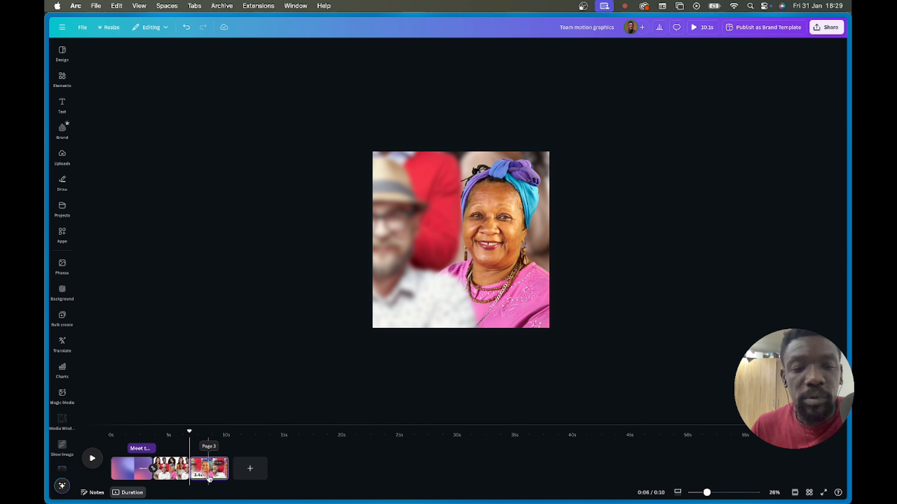
- Duplicate the third page
{"action": "right_click", "coordinate": [204, 472]}
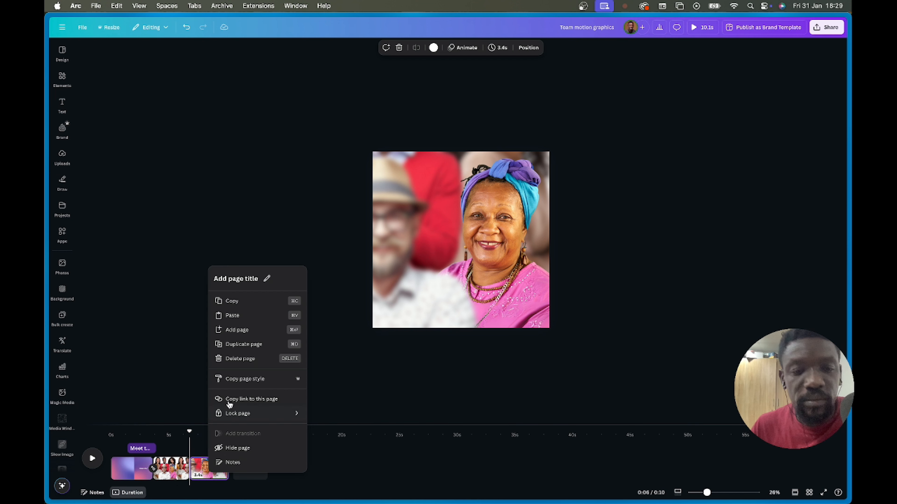
{"action": "left_click", "coordinate": [244, 344]}
{"action": "left_click", "coordinate": [432, 229]}
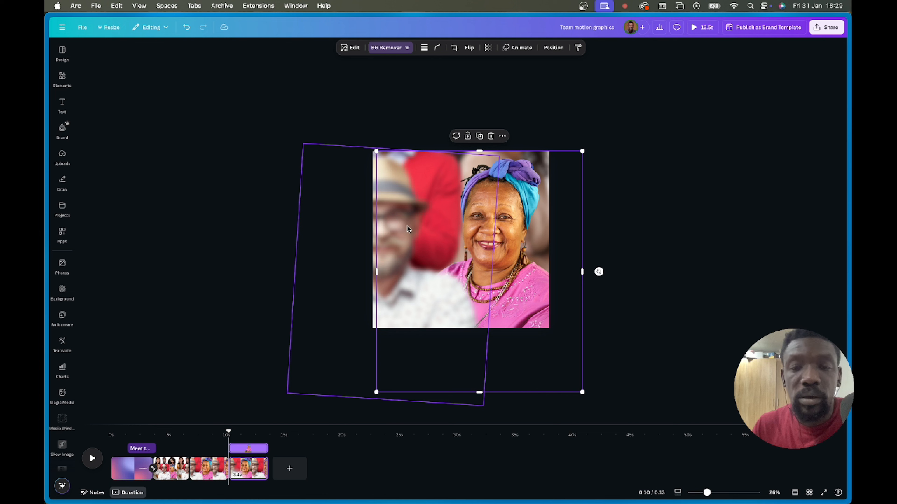
{"action": "left_click", "coordinate": [665, 351]}
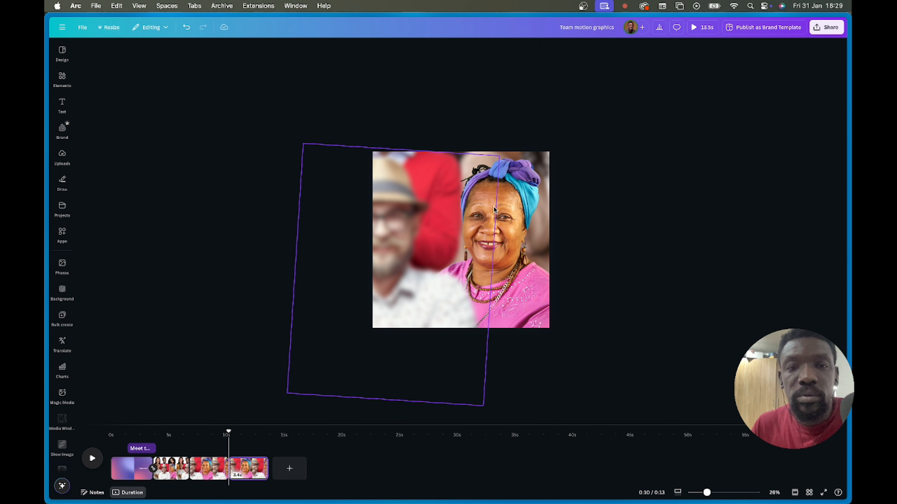
- On the copy, select all five photo layers and move them to frame the man in red
{"action": "left_click", "coordinate": [480, 160]}
{"action": "left_click", "coordinate": [560, 50]}
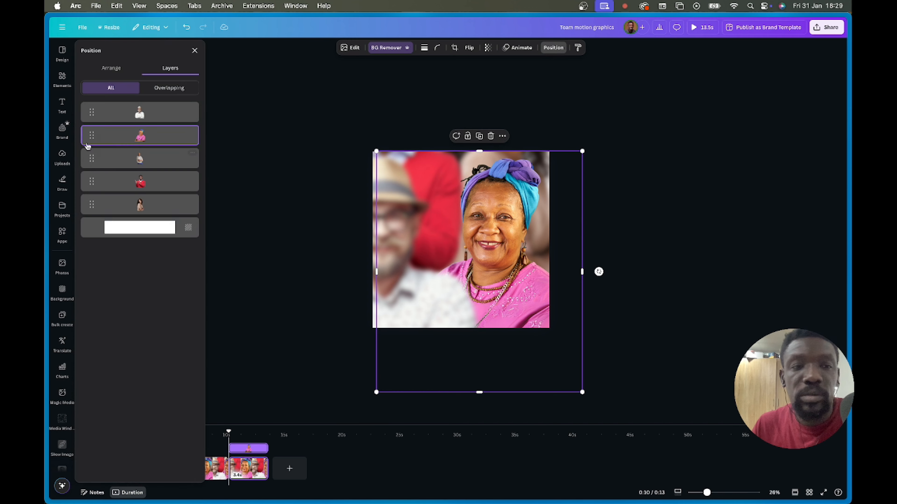
{"action": "left_click", "coordinate": [140, 198]}
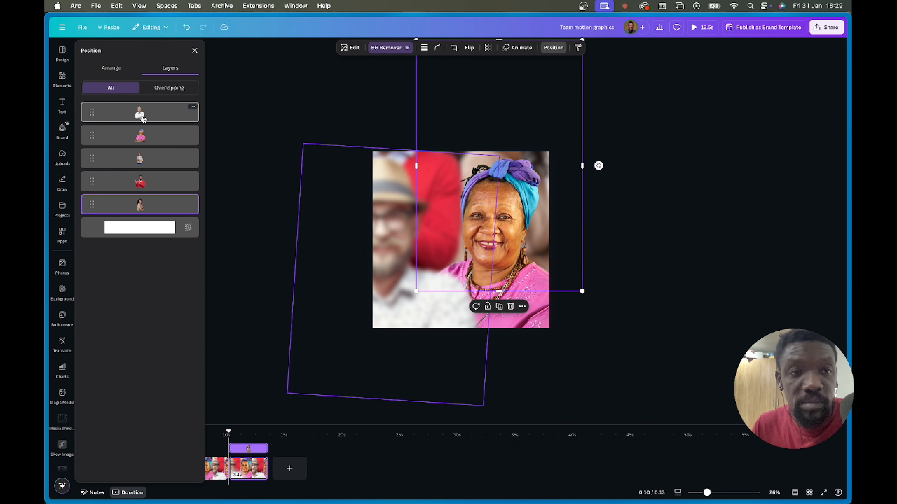
{"action": "left_click", "coordinate": [139, 113]}
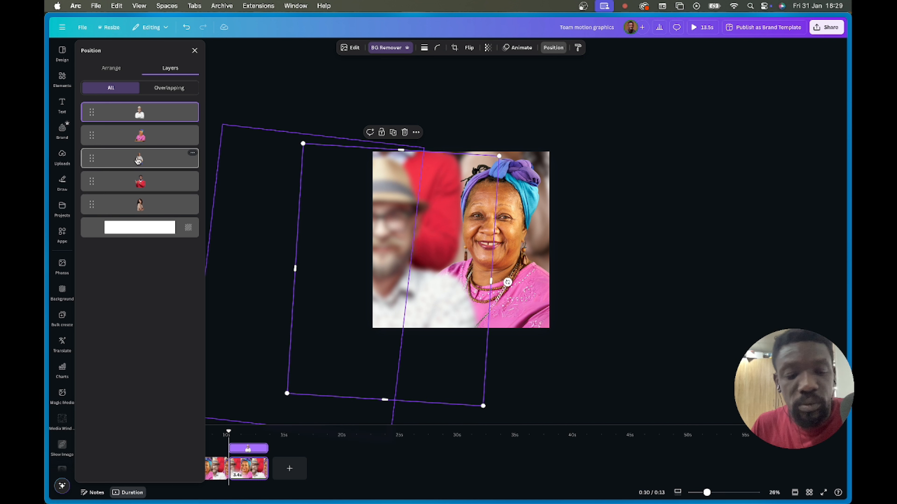
{"action": "left_click", "coordinate": [137, 208], "text": "shift"}
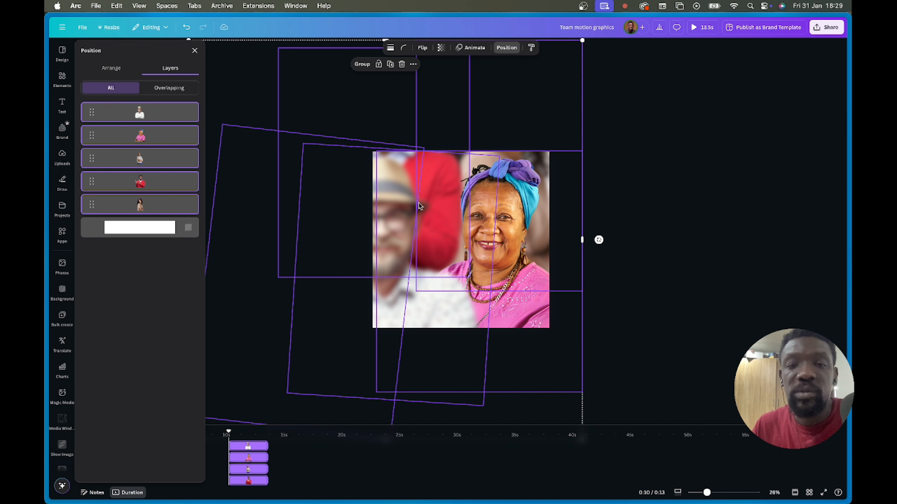
{"action": "left_click_drag", "start_coordinate": [394, 199], "coordinate": [419, 288]}
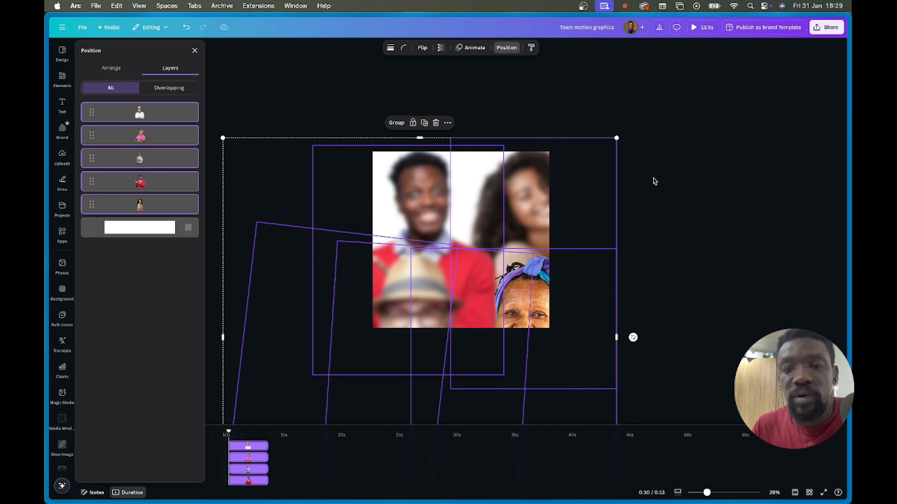
{"action": "left_click", "coordinate": [628, 262]}
{"action": "left_click", "coordinate": [511, 267]}
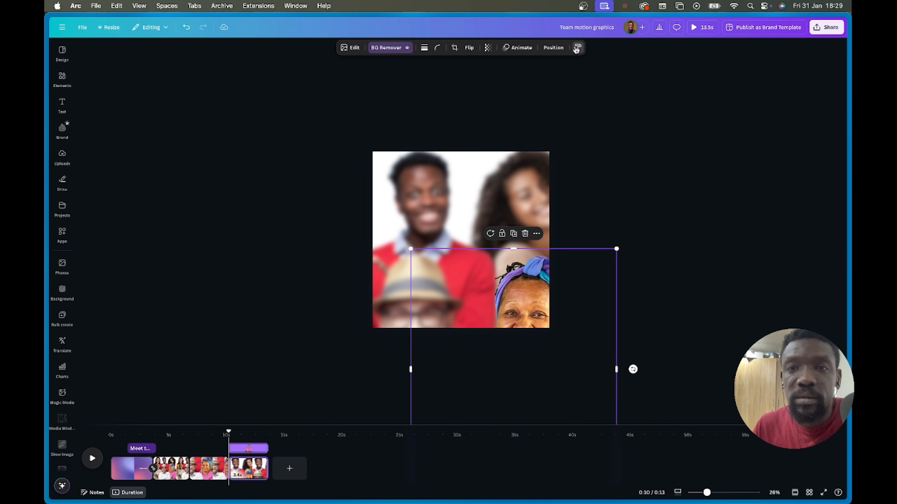
- Make the man in red sharp and blur the woman in pink using Copy style
{"action": "left_click", "coordinate": [576, 49]}
{"action": "left_click", "coordinate": [427, 189]}
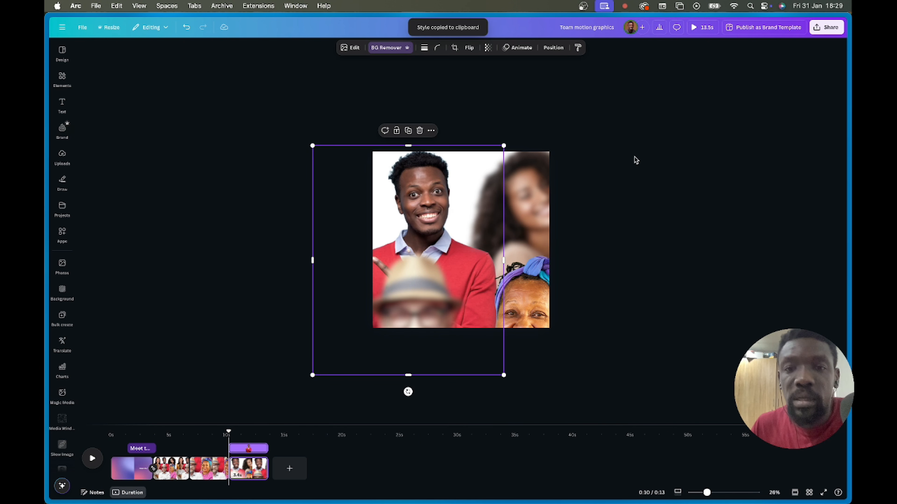
{"action": "left_click", "coordinate": [530, 201]}
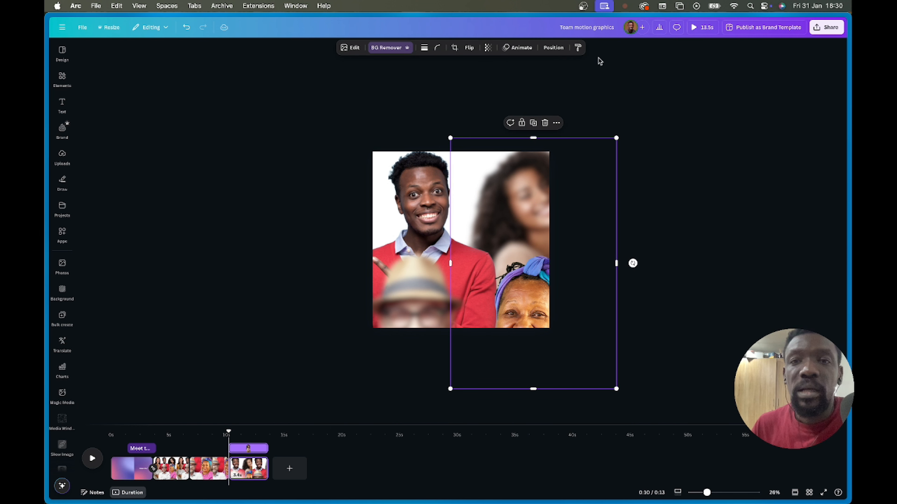
{"action": "left_click", "coordinate": [577, 47]}
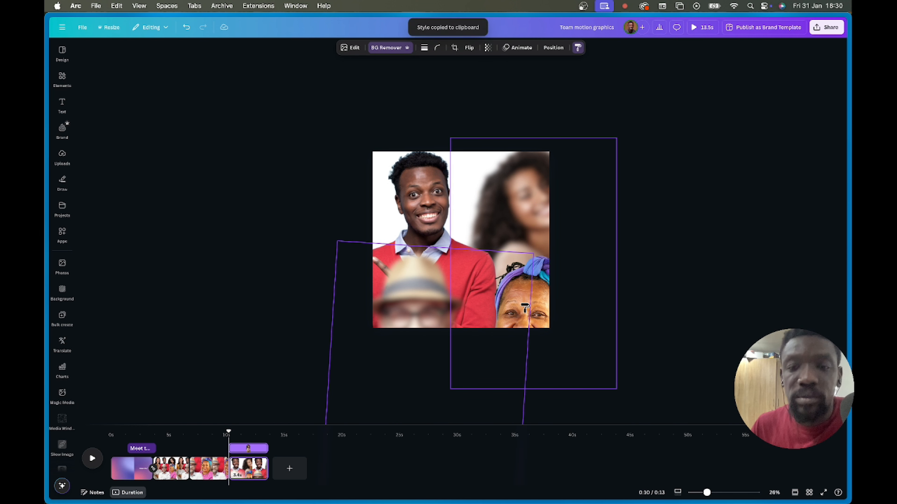
{"action": "left_click", "coordinate": [542, 316]}
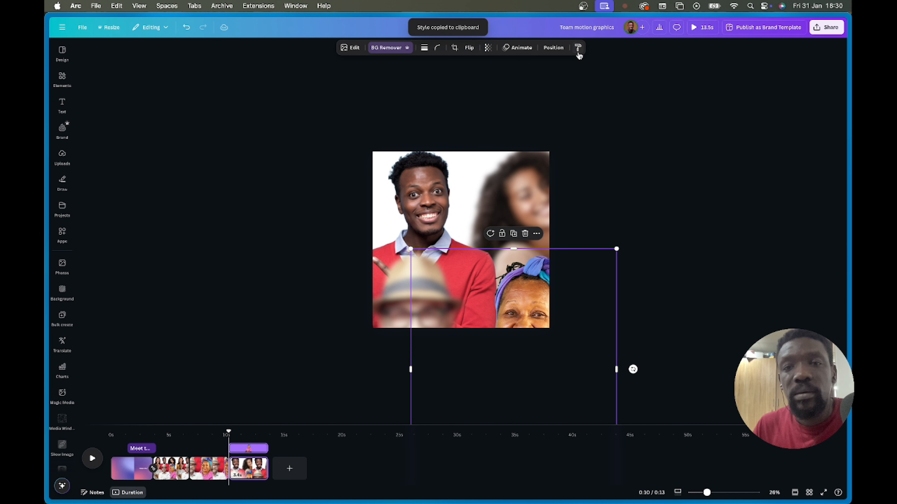
{"action": "left_click", "coordinate": [539, 262]}
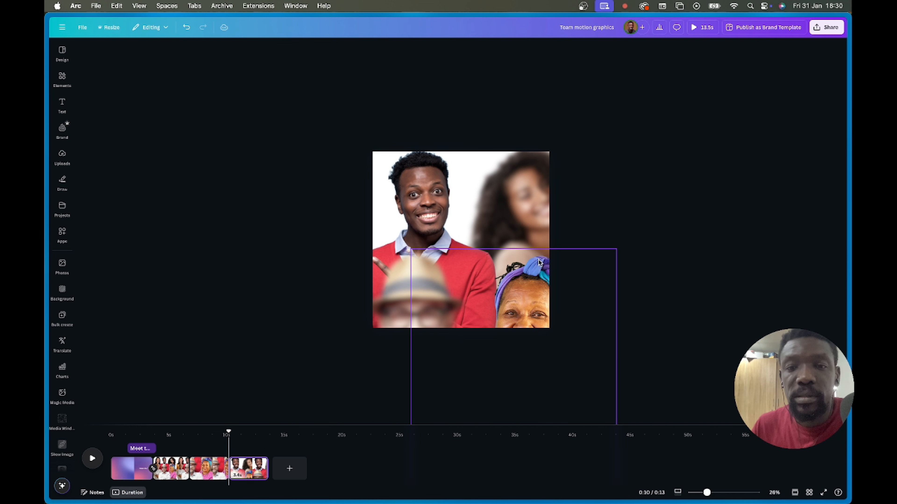
- Copy the right-hand image's blur onto the lower image as well
{"action": "left_click", "coordinate": [520, 177]}
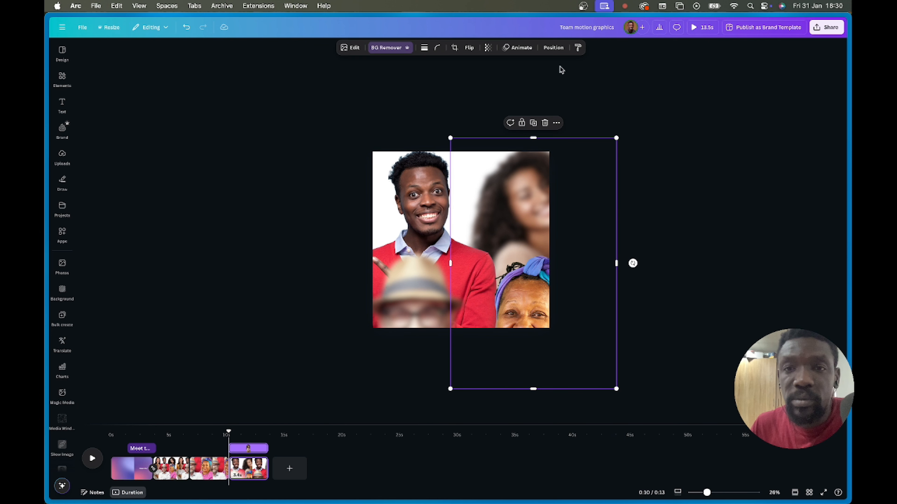
{"action": "left_click", "coordinate": [578, 48]}
{"action": "left_click", "coordinate": [534, 326]}
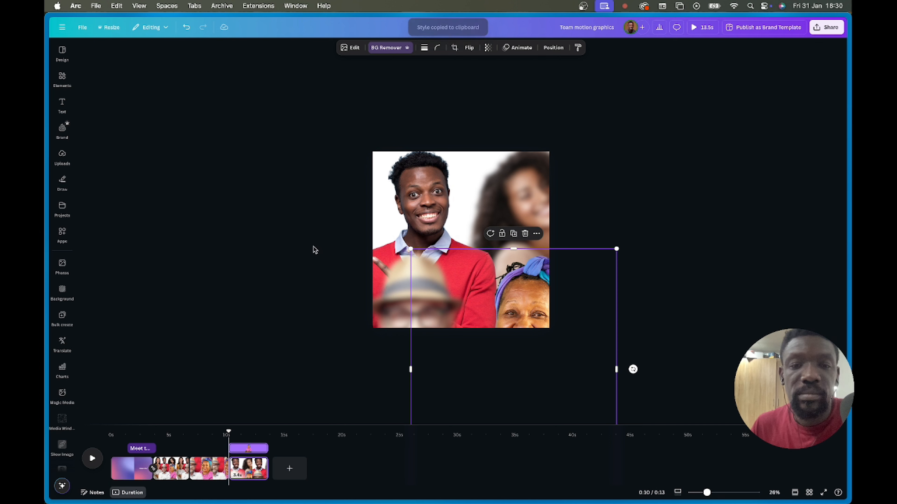
{"action": "left_click", "coordinate": [578, 47]}
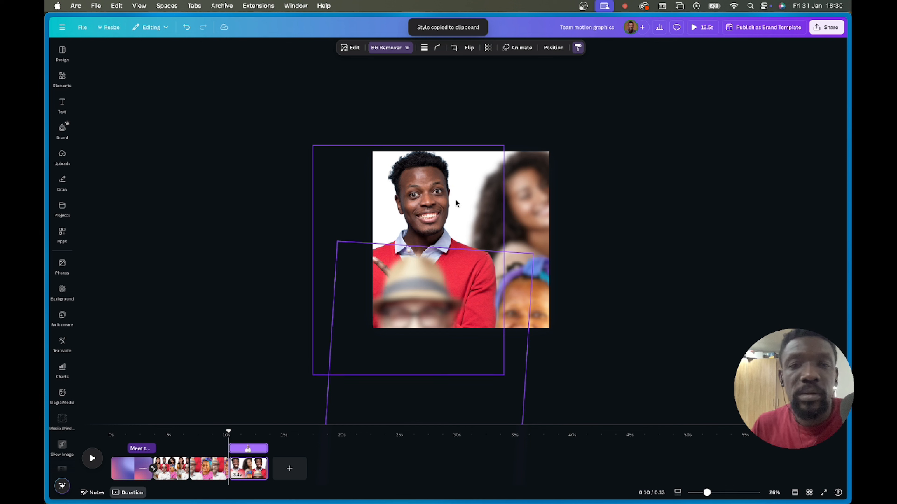
{"action": "left_click", "coordinate": [549, 210]}
- Select the four portraits and shift the group slightly right to centre the man in red
{"action": "left_click_drag", "start_coordinate": [315, 124], "coordinate": [595, 344]}
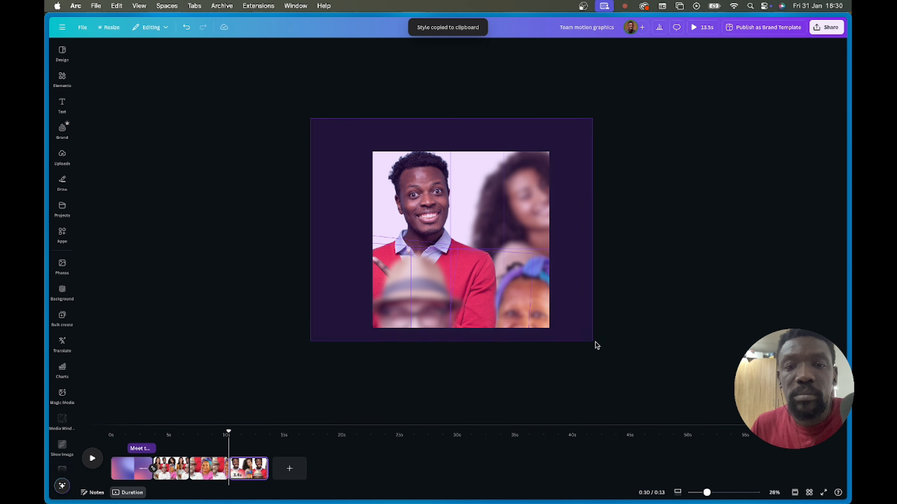
{"action": "left_click", "coordinate": [506, 47]}
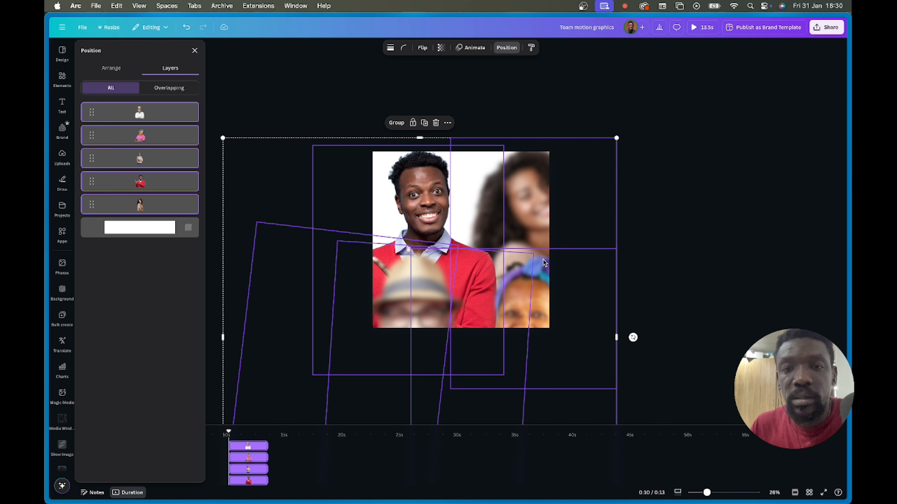
{"action": "left_click_drag", "start_coordinate": [498, 273], "coordinate": [518, 279]}
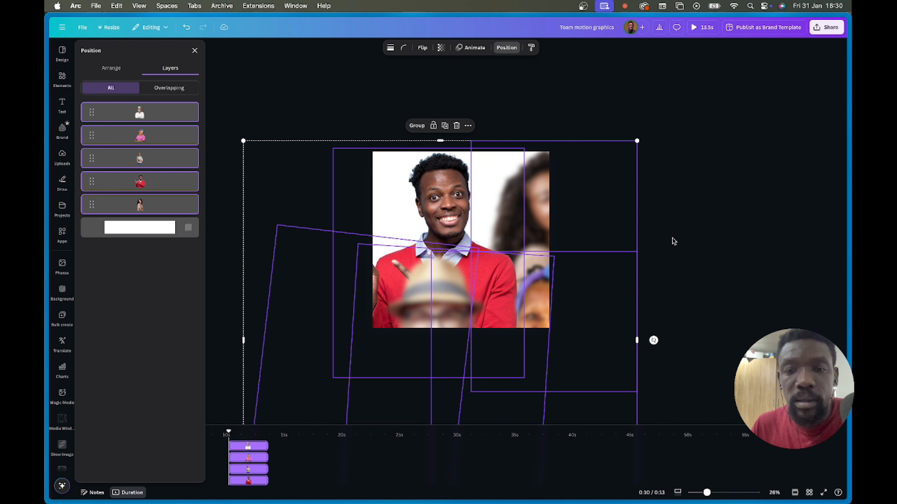
{"action": "left_click", "coordinate": [667, 282]}
- Duplicate the last page
{"action": "right_click", "coordinate": [249, 470]}
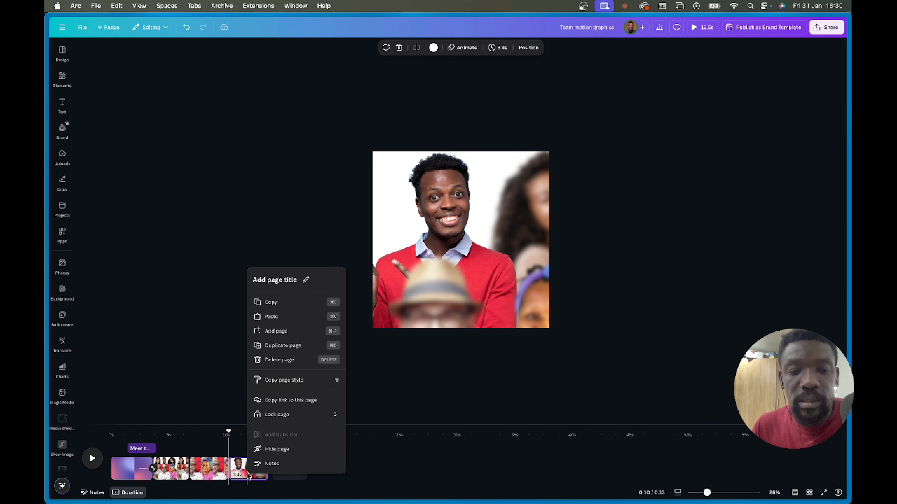
{"action": "left_click", "coordinate": [281, 345]}
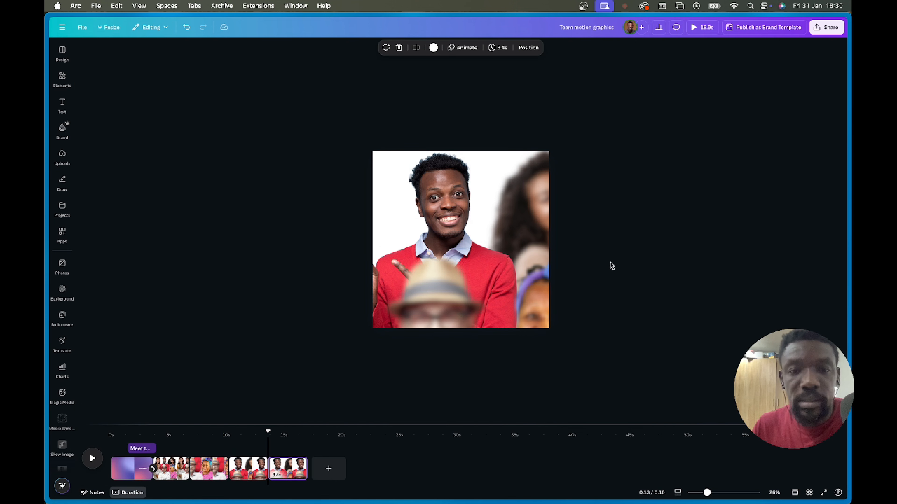
{"action": "key", "text": "super+a"}
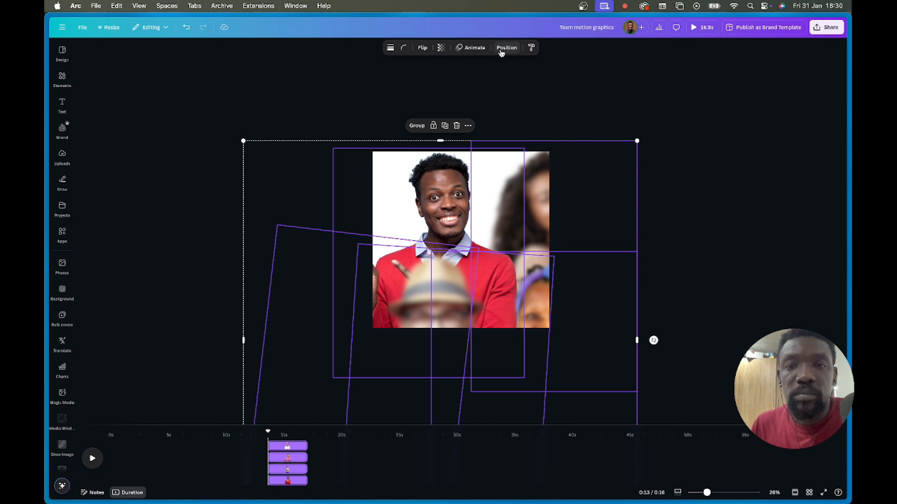
{"action": "left_click", "coordinate": [503, 49]}
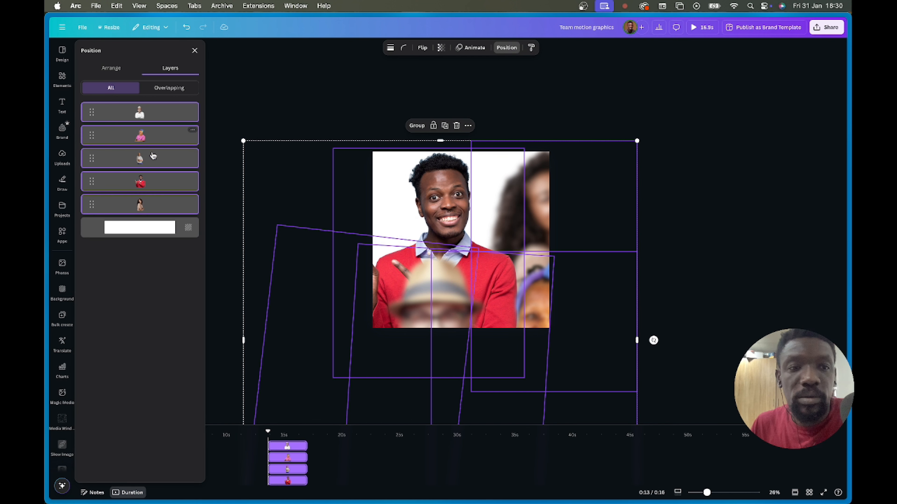
{"action": "left_click", "coordinate": [762, 144]}
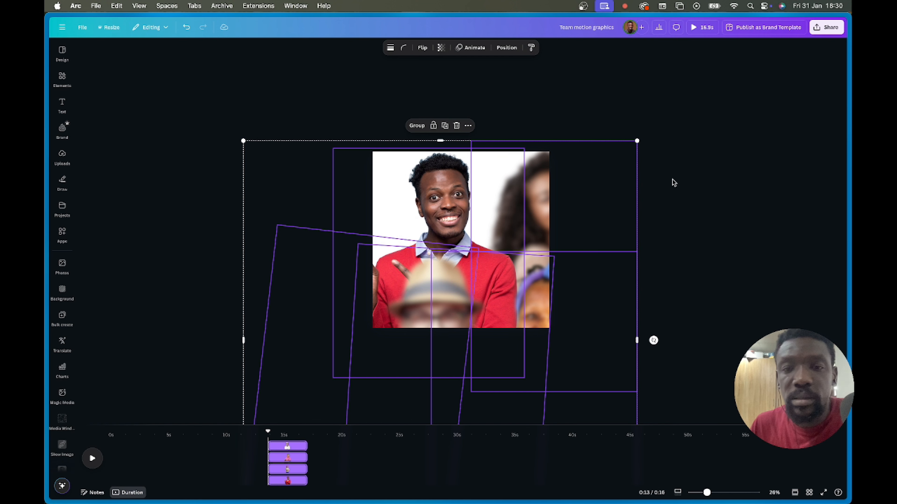
- Make the straw-hat man sharp and blur the man in red by swapping styles
{"action": "left_click", "coordinate": [431, 307]}
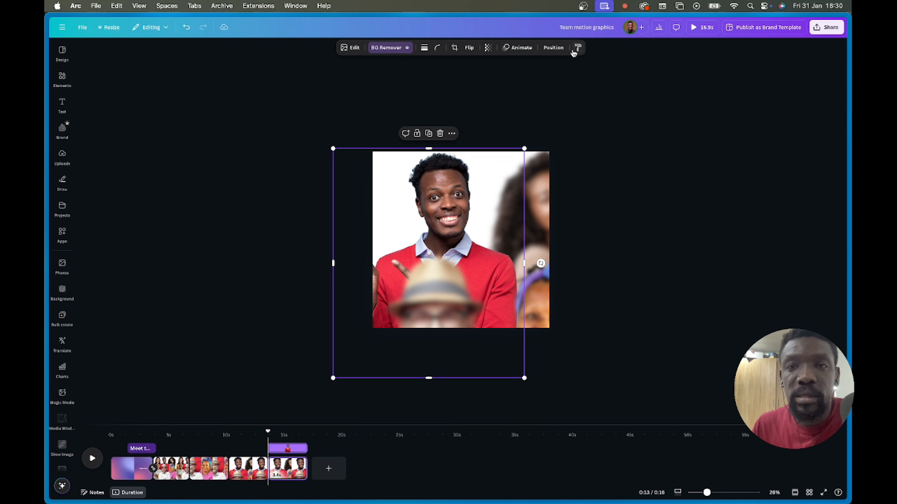
{"action": "left_click", "coordinate": [575, 49]}
{"action": "left_click", "coordinate": [433, 303]}
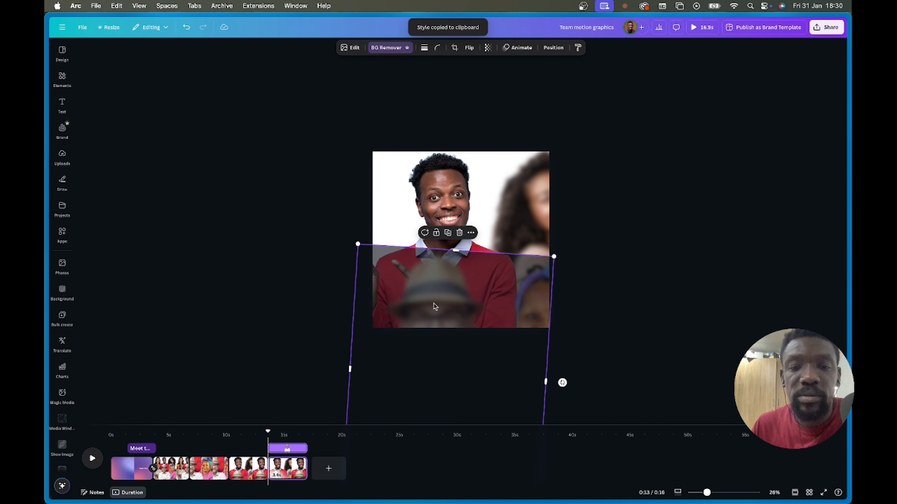
{"action": "left_click", "coordinate": [538, 202]}
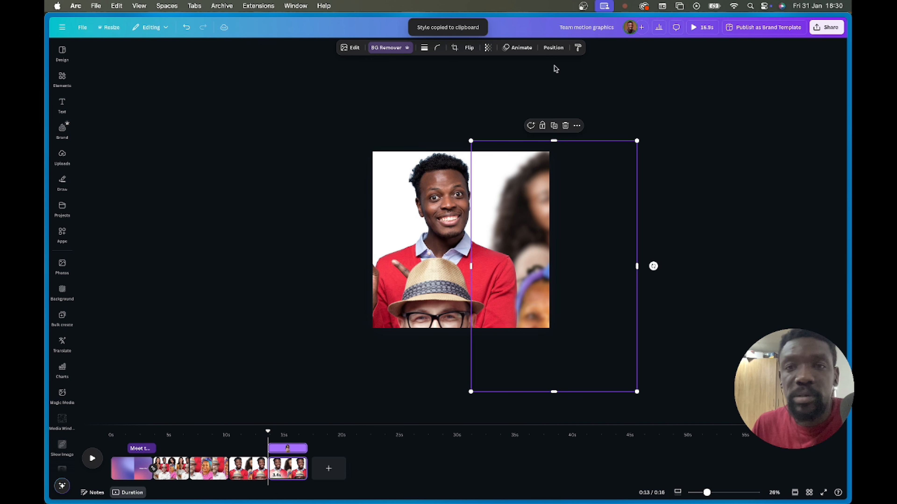
{"action": "left_click", "coordinate": [577, 47]}
{"action": "left_click", "coordinate": [434, 194]}
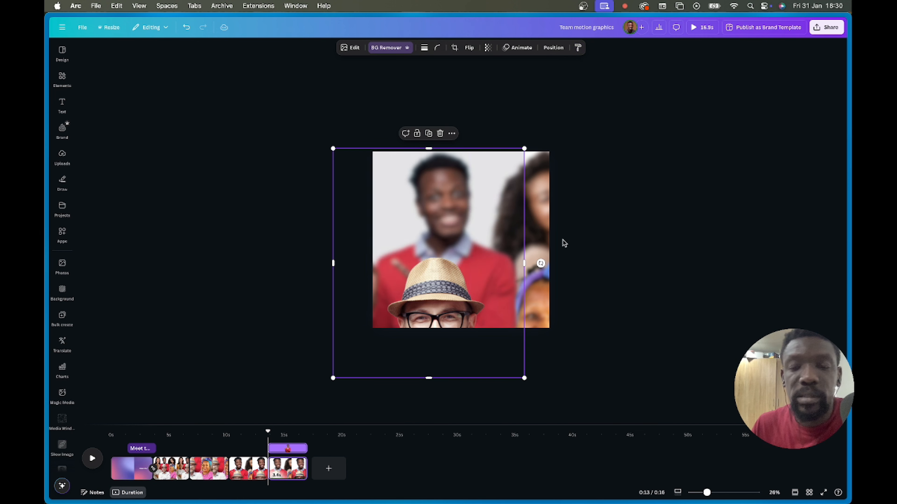
{"action": "left_click", "coordinate": [638, 143]}
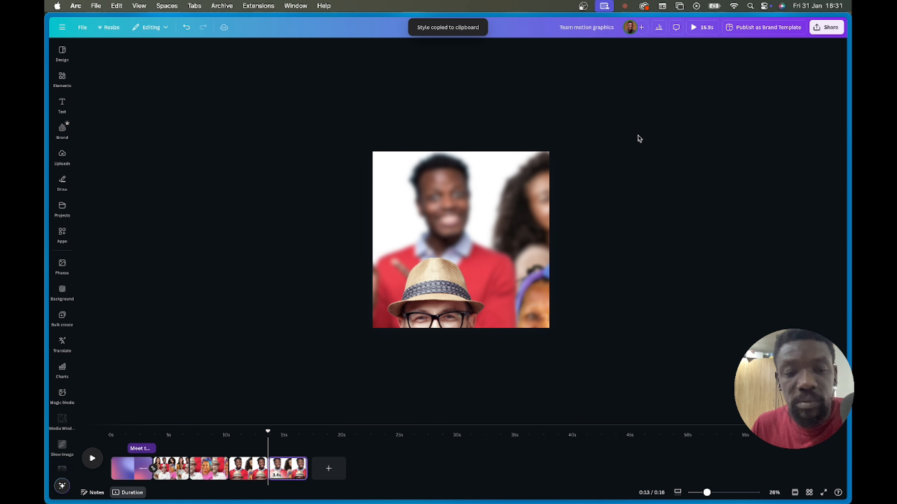
- Move the four portraits up together to centre the straw-hat man
{"action": "left_click_drag", "start_coordinate": [639, 138], "coordinate": [559, 228]}
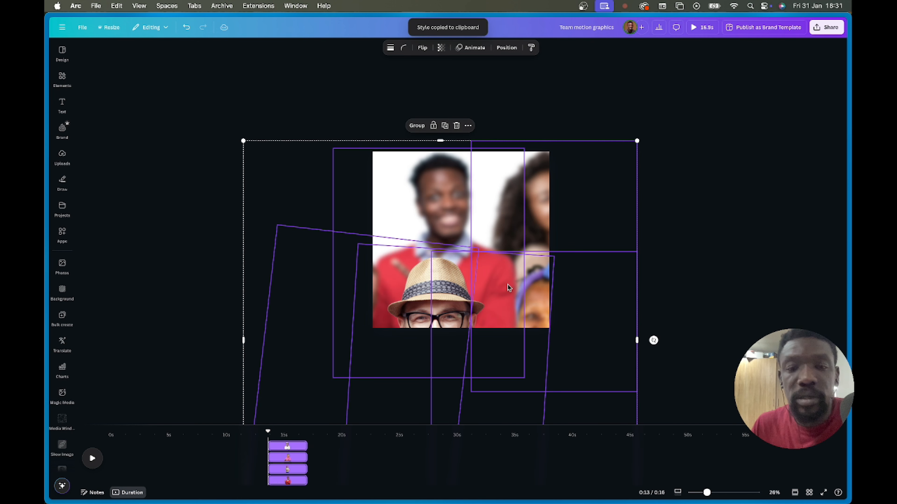
{"action": "left_click_drag", "start_coordinate": [510, 288], "coordinate": [527, 200]}
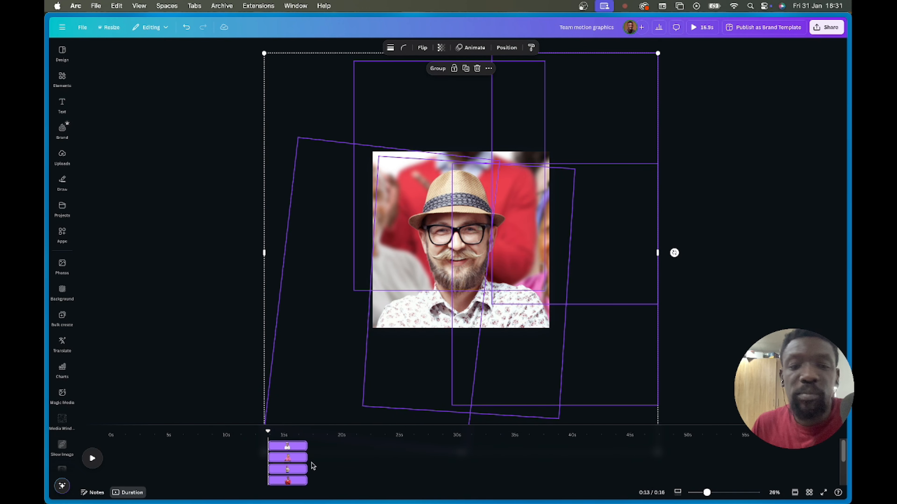
{"action": "left_click", "coordinate": [753, 244]}
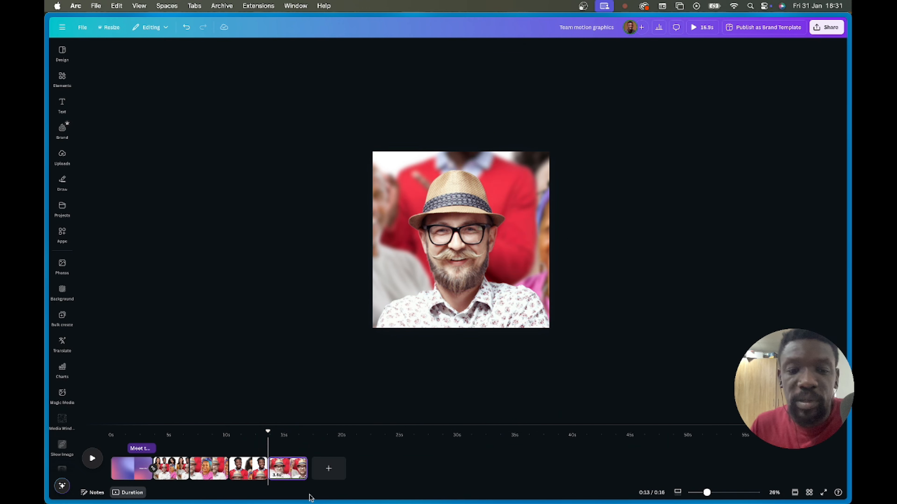
{"action": "left_click", "coordinate": [702, 28]}
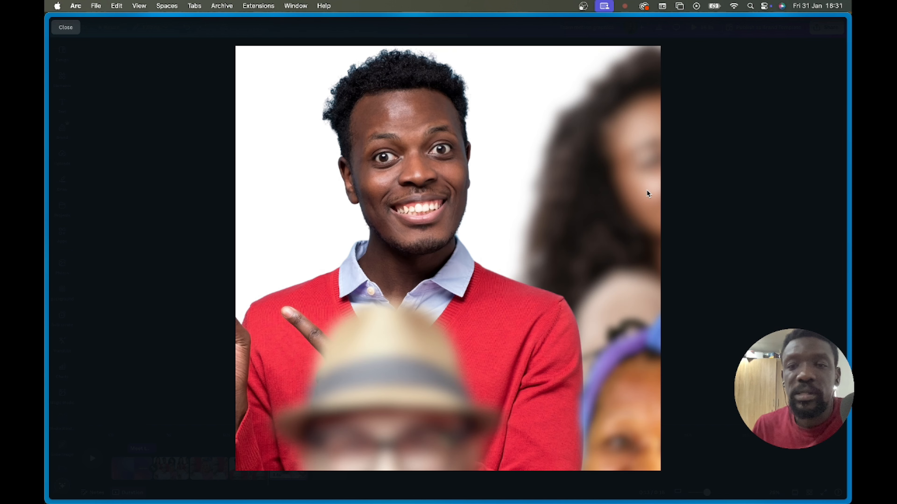
{"action": "key", "text": "Escape"}
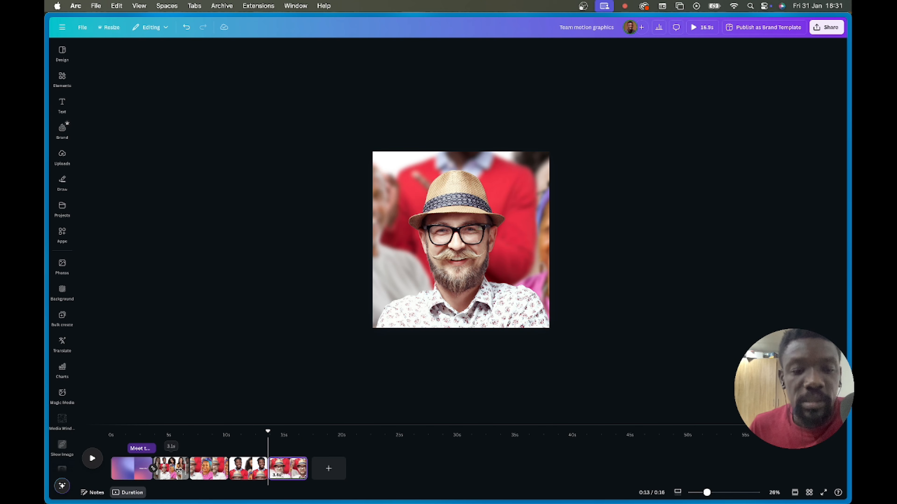
- Apply a 0.5-second Match & Move transition between all pages, bringing the video to 15.4 s
{"action": "left_click", "coordinate": [171, 475]}
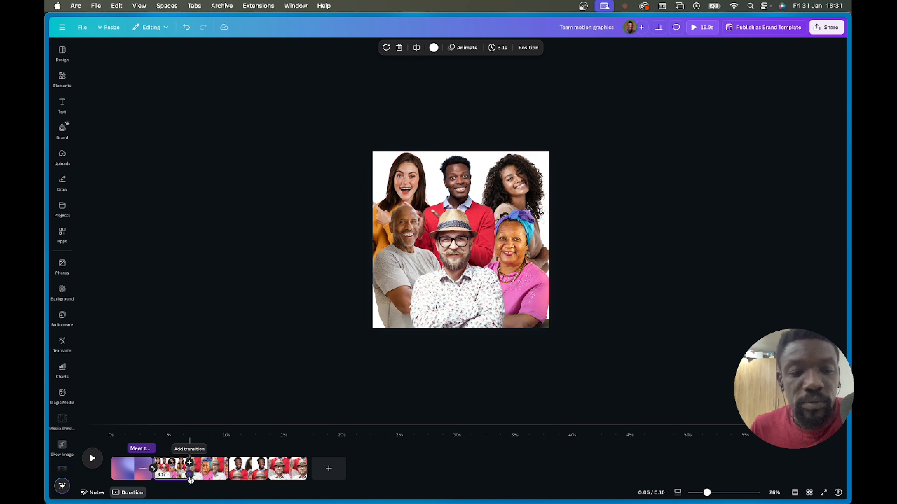
{"action": "left_click", "coordinate": [190, 475]}
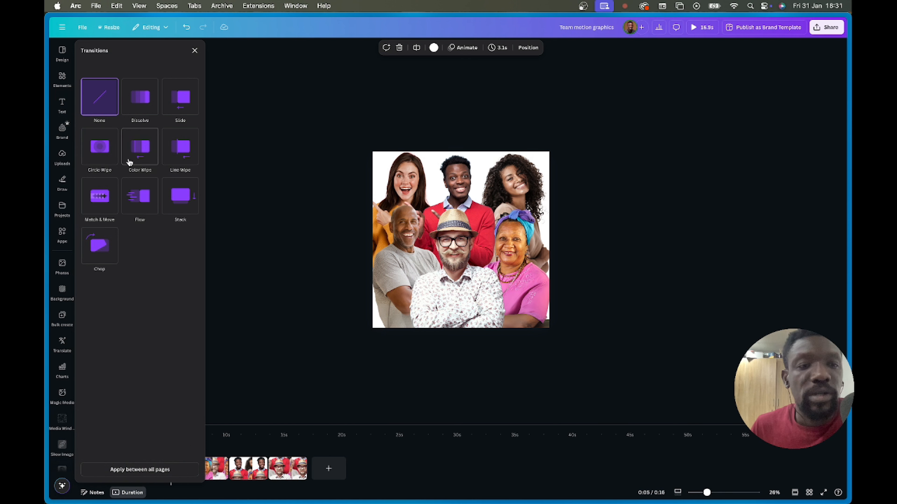
{"action": "left_click", "coordinate": [99, 200]}
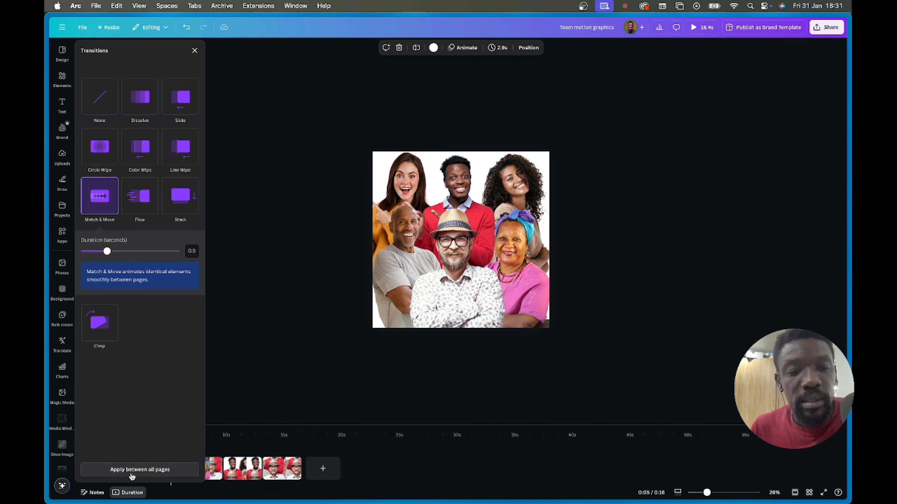
{"action": "left_click", "coordinate": [157, 470]}
{"action": "left_click", "coordinate": [288, 368]}
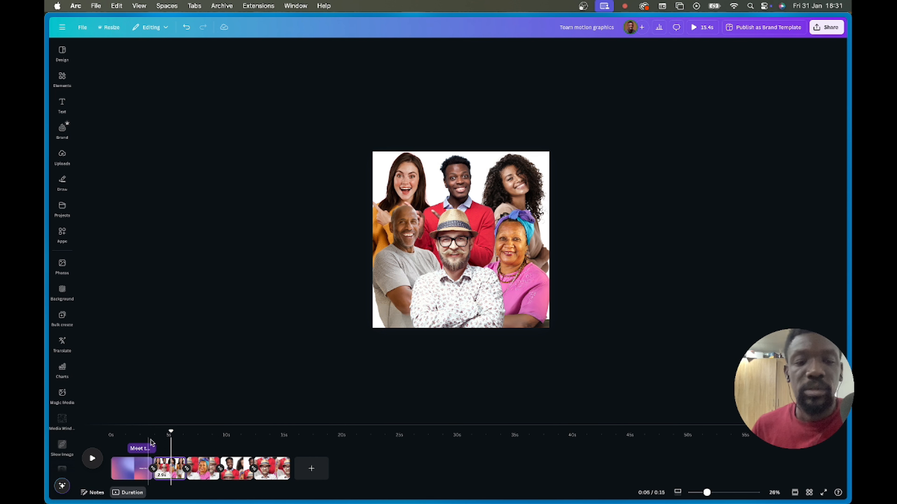
{"action": "left_click", "coordinate": [698, 32]}
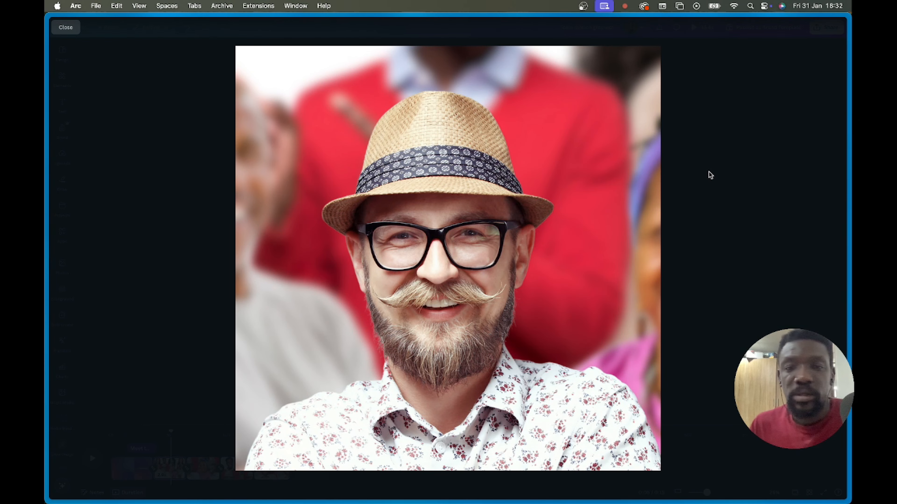
{"action": "key", "text": "Escape"}
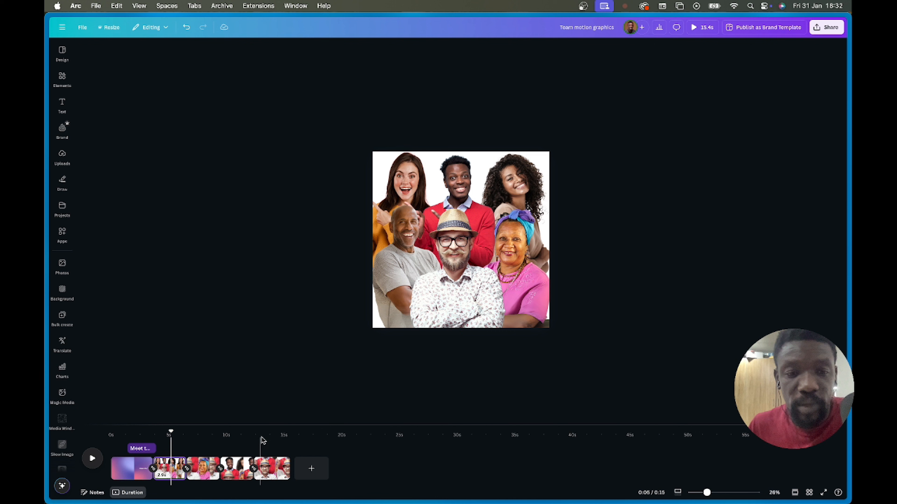
- On the headscarf woman's page, add a text box with her name at the photo's lower centre
{"action": "scroll", "coordinate": [561, 225], "scroll_direction": "up", "scroll_amount": 5}
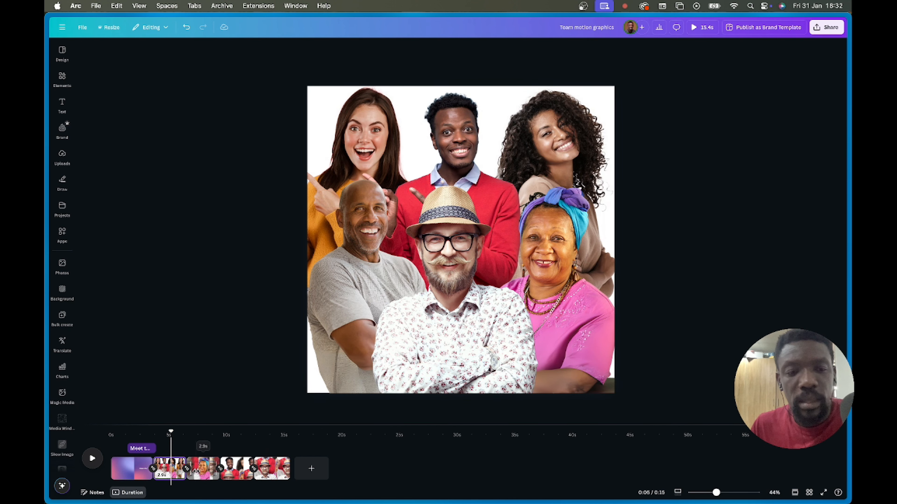
{"action": "left_click", "coordinate": [200, 474]}
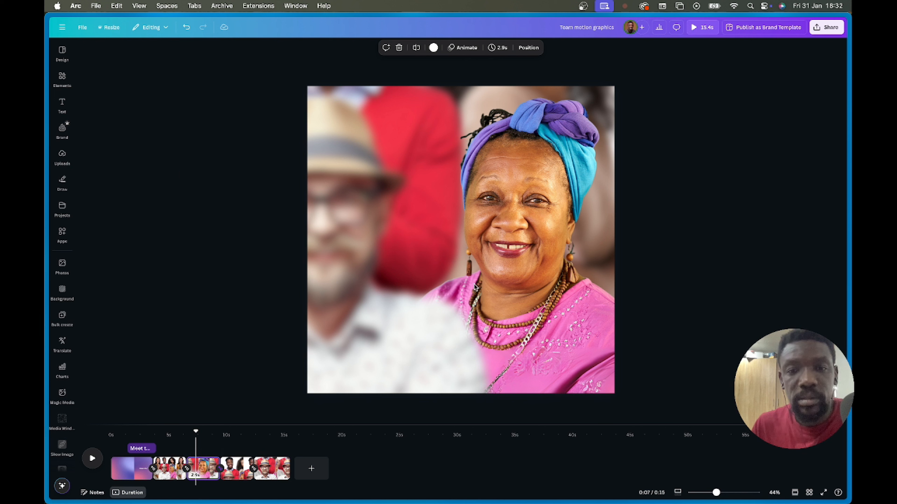
{"action": "key", "text": "t"}
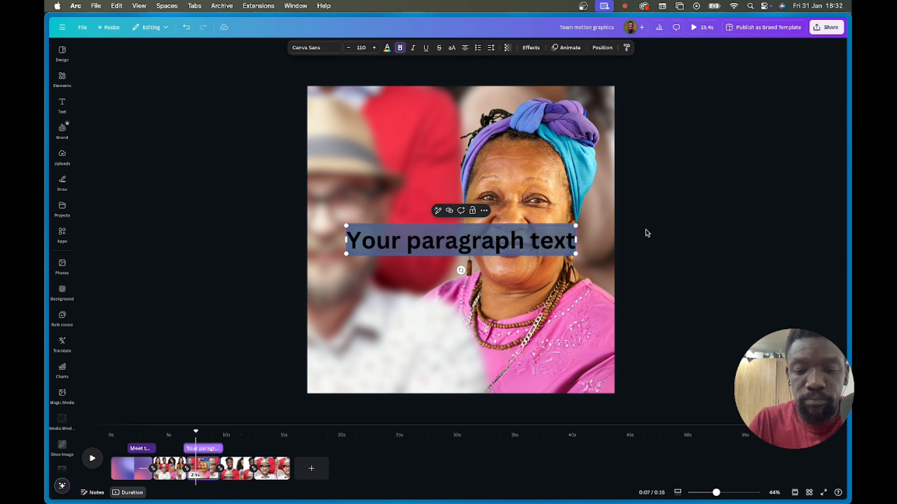
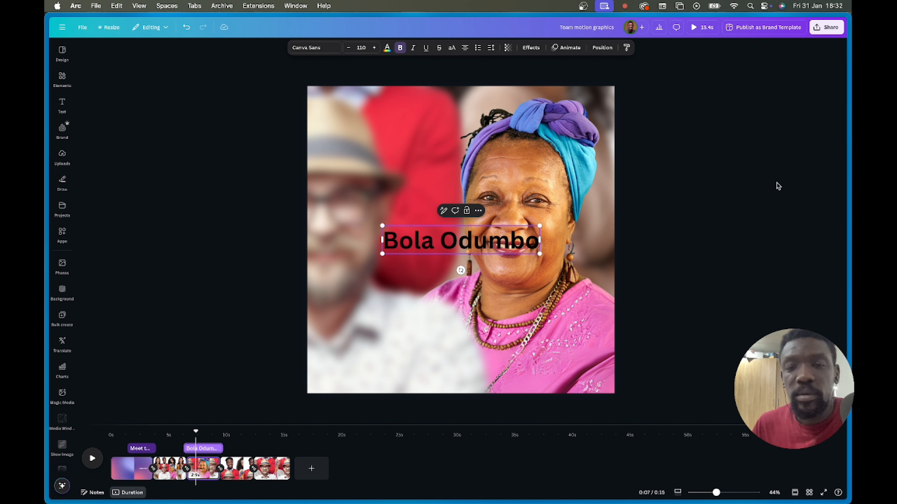
{"action": "left_click", "coordinate": [778, 186]}
{"action": "left_click_drag", "start_coordinate": [461, 248], "coordinate": [440, 341]}
- Style the name as white text on a dark-blue rounded background, nudge it, then delete it
{"action": "left_click", "coordinate": [531, 47]}
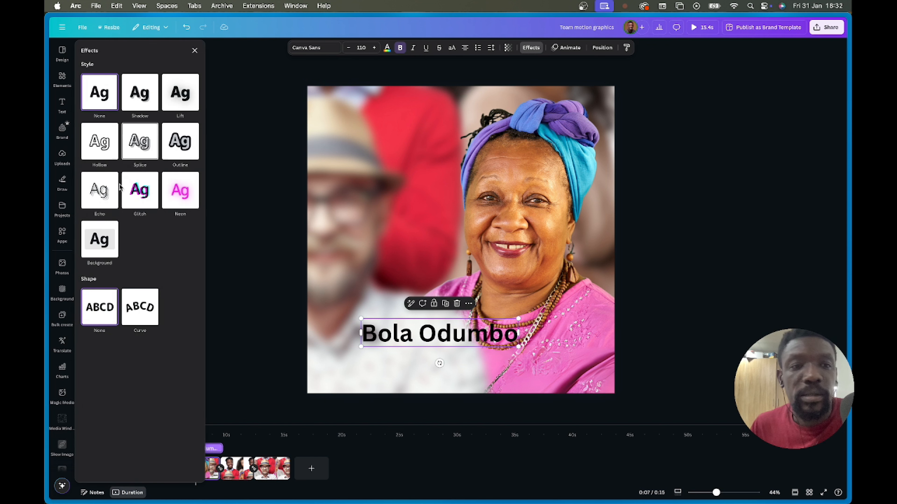
{"action": "left_click", "coordinate": [101, 246]}
{"action": "left_click", "coordinate": [193, 354]}
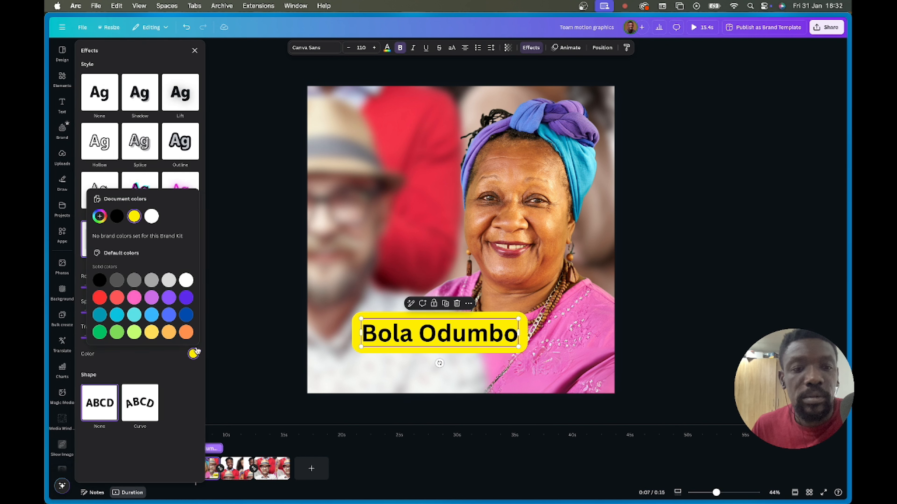
{"action": "left_click", "coordinate": [186, 315]}
{"action": "left_click", "coordinate": [387, 48]}
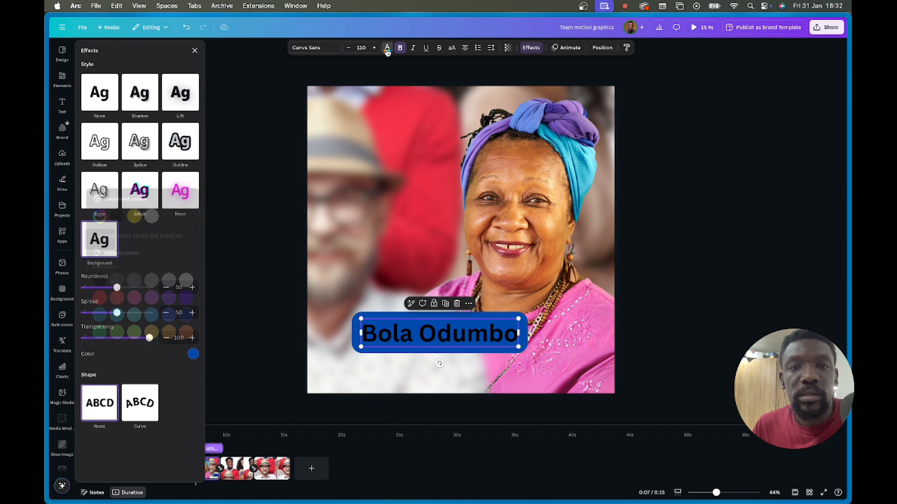
{"action": "left_click", "coordinate": [150, 105]}
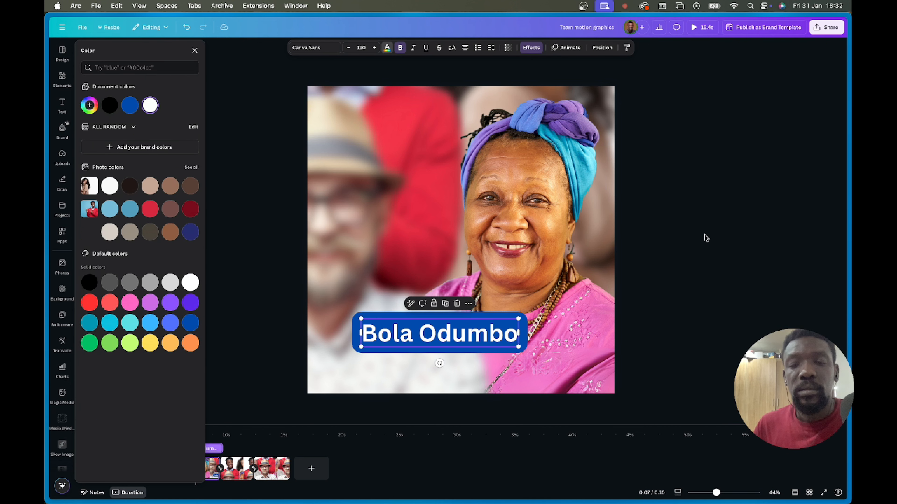
{"action": "left_click", "coordinate": [478, 336]}
{"action": "left_click_drag", "start_coordinate": [459, 336], "coordinate": [450, 337]}
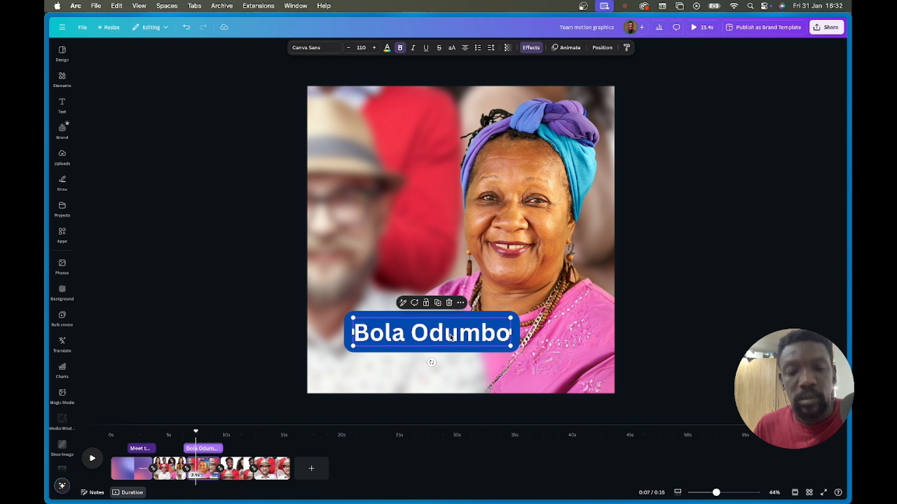
{"action": "key", "text": "Delete"}
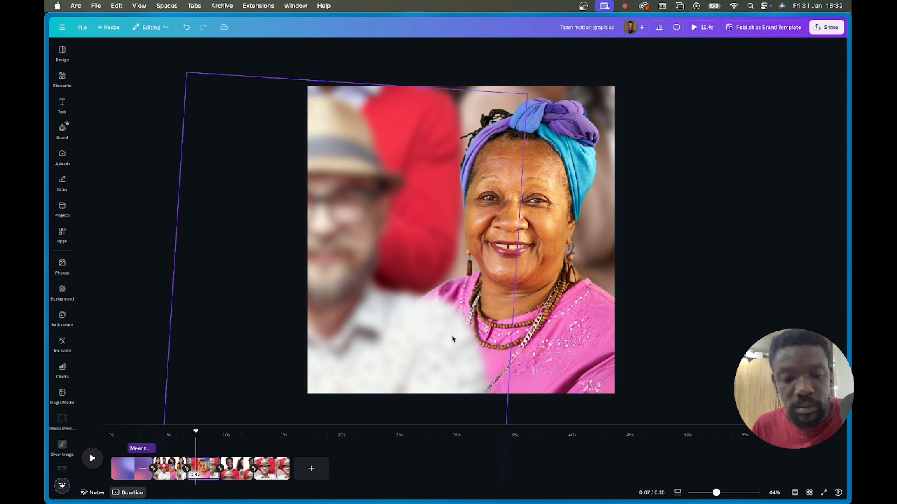
- Restore the name label, give it the Block animation, and copy it
{"action": "key", "text": "super+z"}
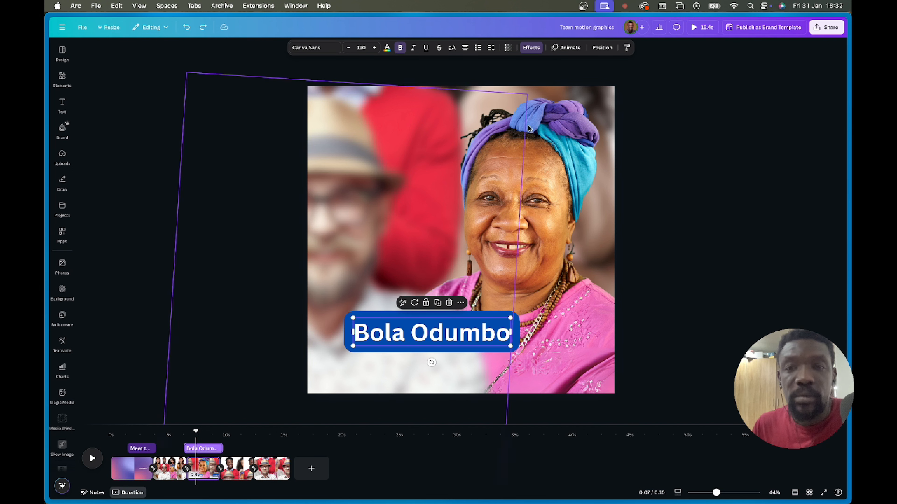
{"action": "left_click", "coordinate": [566, 47]}
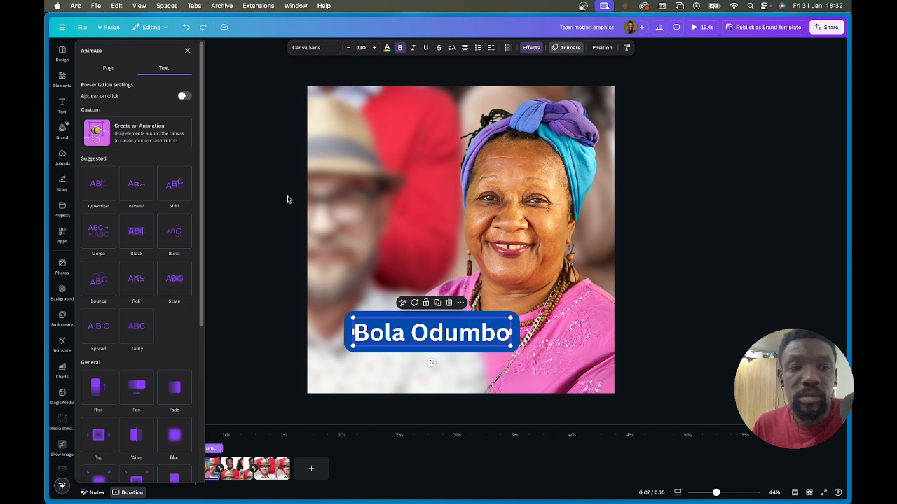
{"action": "left_click", "coordinate": [130, 235]}
{"action": "right_click", "coordinate": [489, 340]}
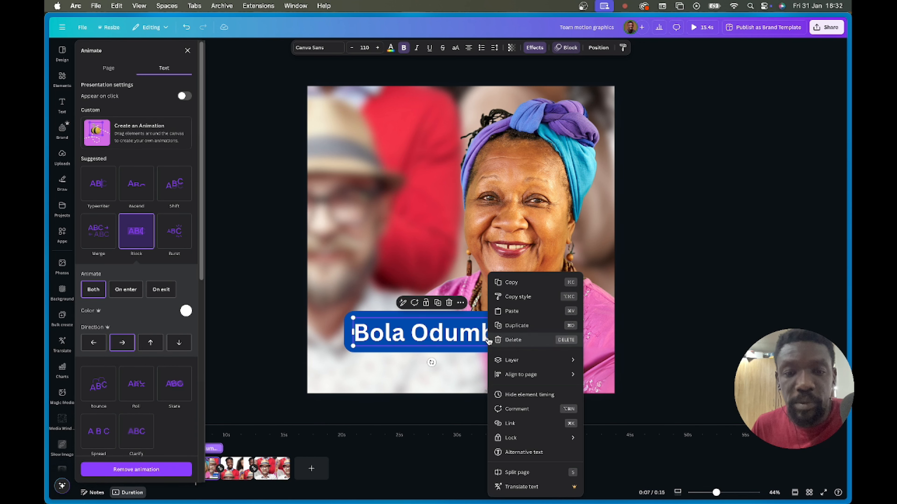
{"action": "left_click", "coordinate": [526, 287]}
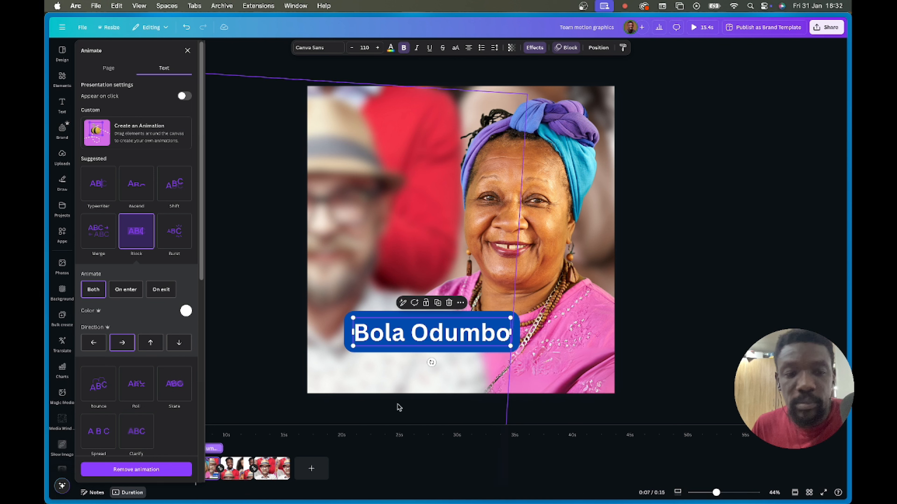
- Paste the label on the man in red's page, move it up-right, and type his name
{"action": "left_click", "coordinate": [242, 468]}
{"action": "key", "text": "super+v"}
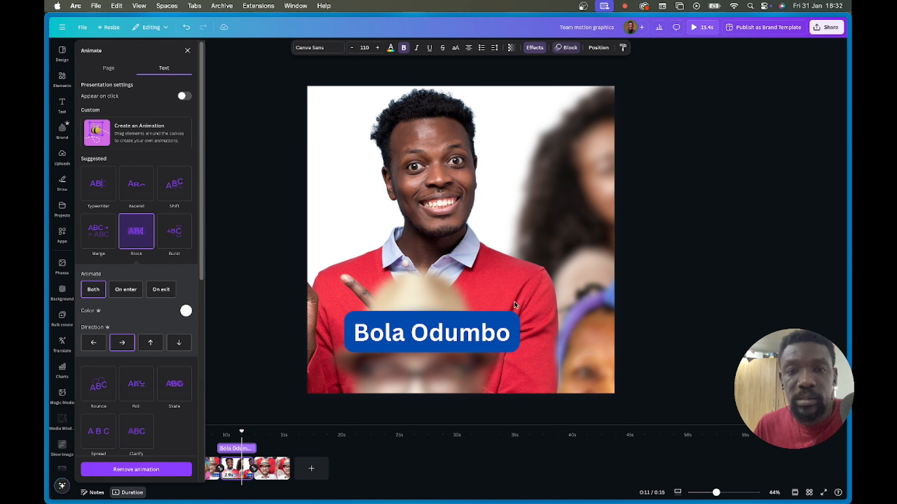
{"action": "left_click_drag", "start_coordinate": [511, 307], "coordinate": [578, 265]}
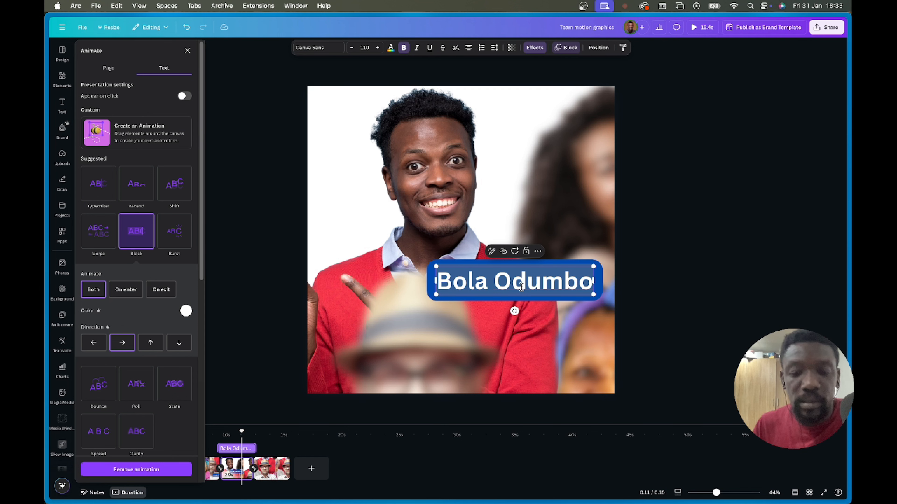
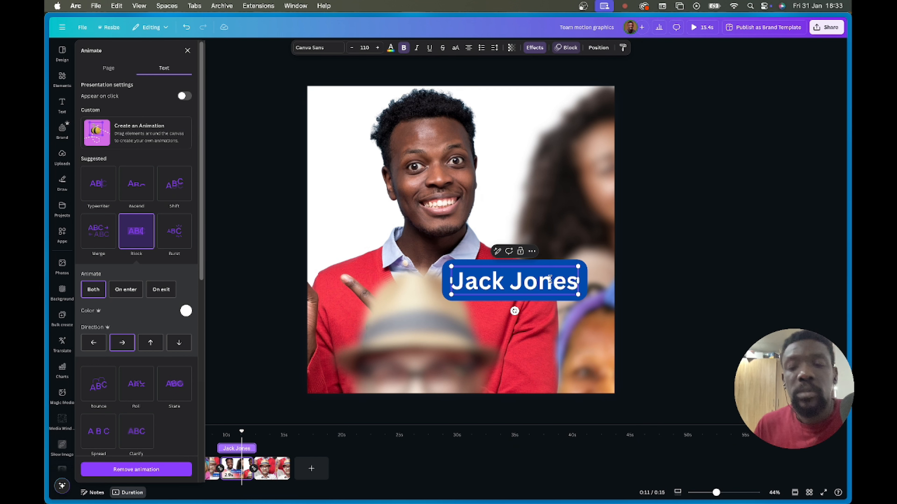
{"action": "key", "text": "Escape"}
{"action": "left_click", "coordinate": [657, 295]}
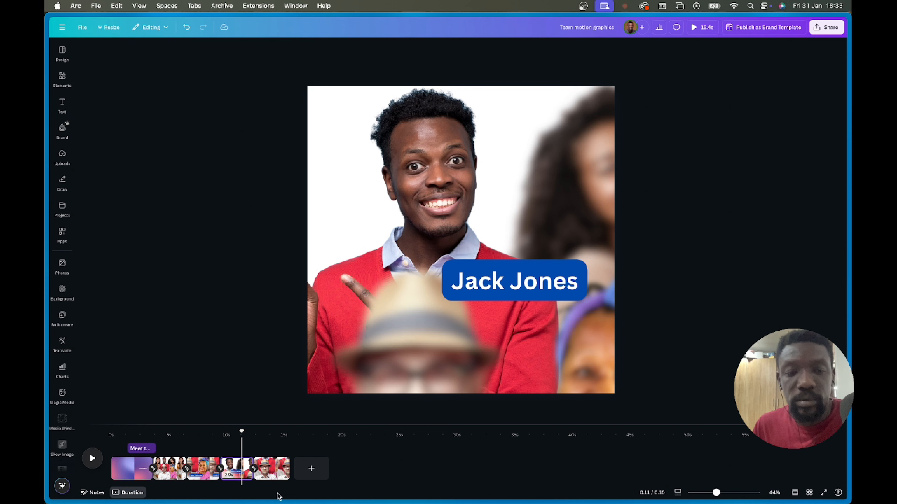
- Paste the label on the last page, move it up onto the hat, and retype it with that man's name
{"action": "left_click", "coordinate": [264, 472]}
{"action": "key", "text": "super+v"}
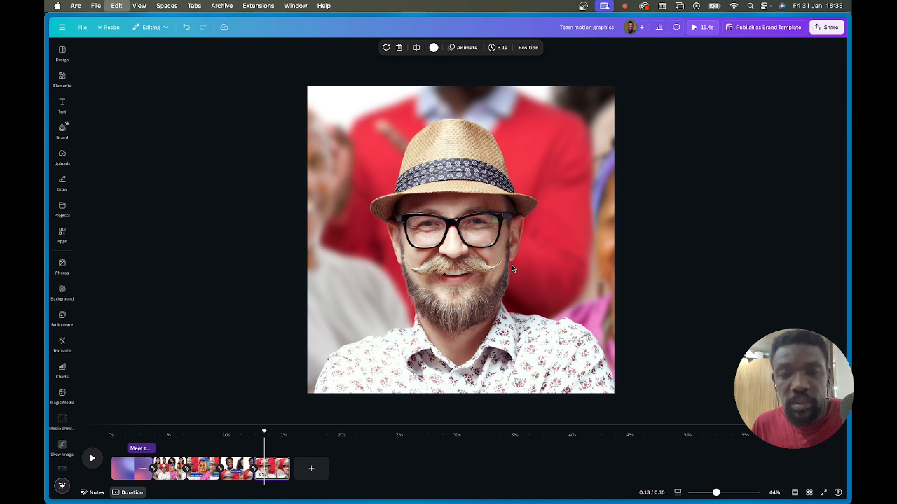
{"action": "left_click", "coordinate": [634, 289]}
{"action": "left_click_drag", "start_coordinate": [495, 332], "coordinate": [578, 147]}
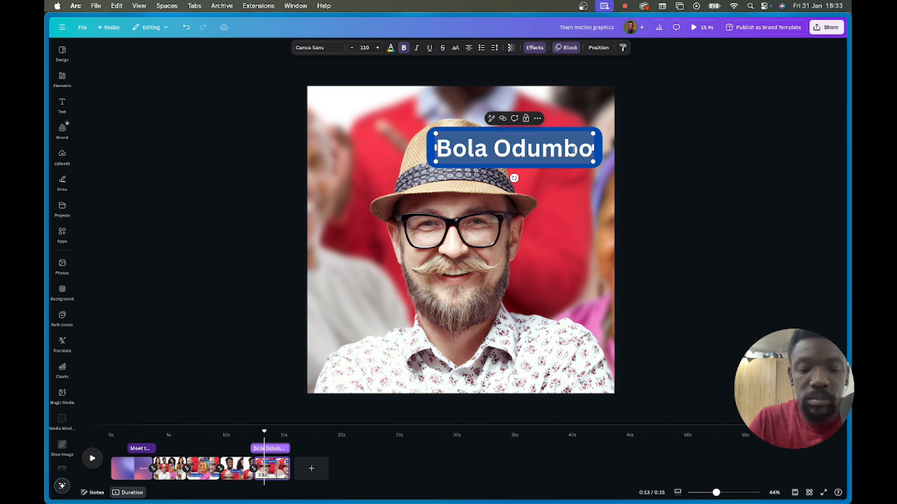
{"action": "key", "text": "BackSpace"}
{"action": "type", "text": "Chuck No"}
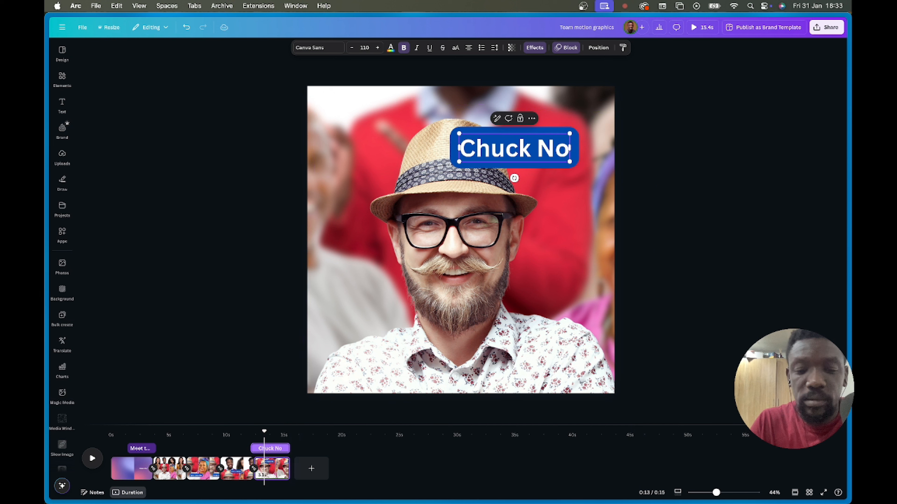
{"action": "type", "text": "rris"}
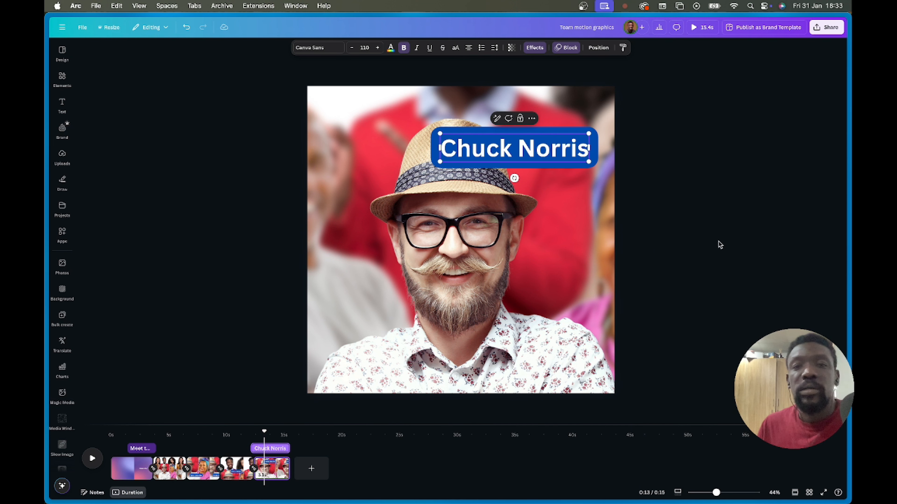
{"action": "left_click", "coordinate": [719, 243]}
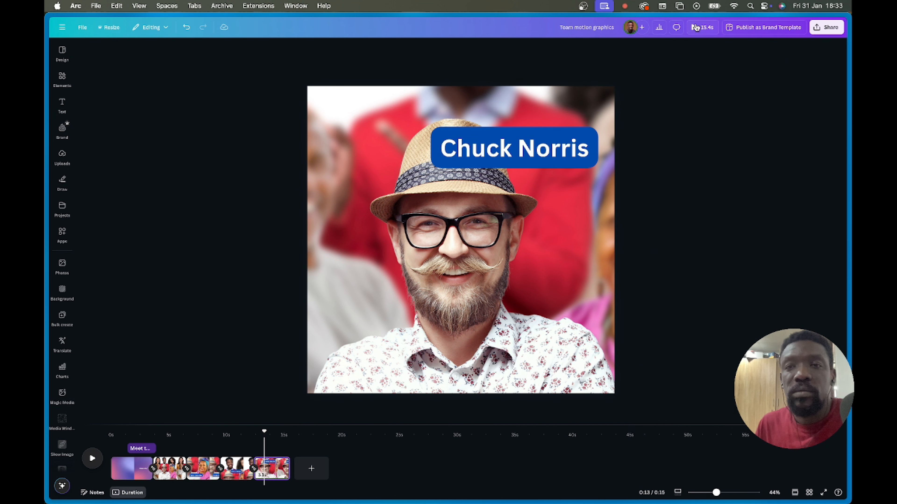
{"action": "left_click", "coordinate": [696, 28]}
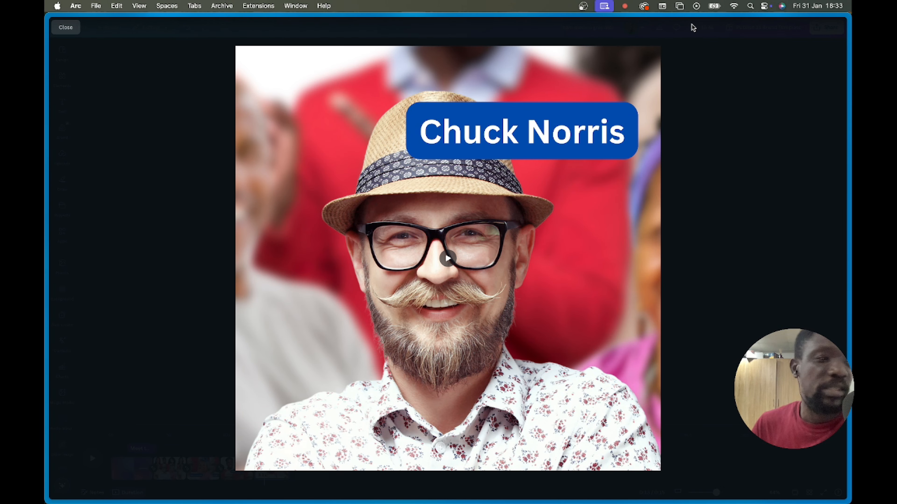
{"action": "key", "text": "Escape"}
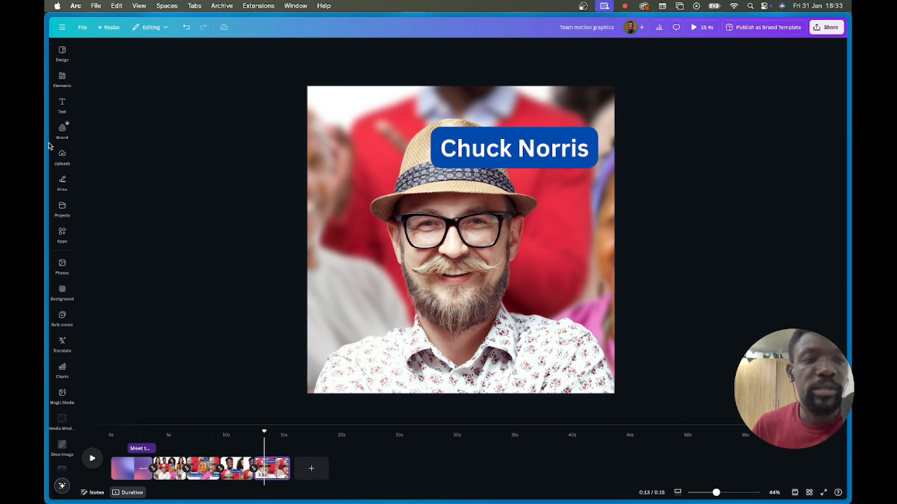
- Check the uploaded audio, then search Elements for 'cool corporate'
{"action": "left_click", "coordinate": [64, 157]}
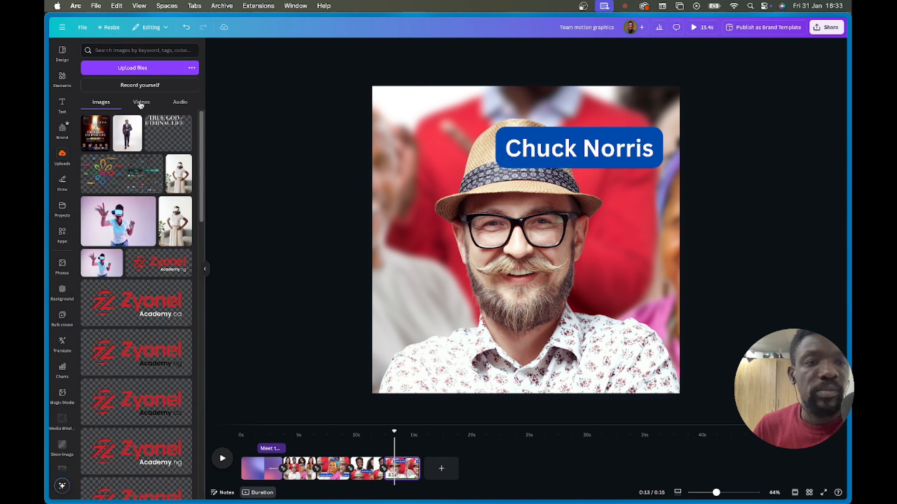
{"action": "left_click", "coordinate": [180, 106]}
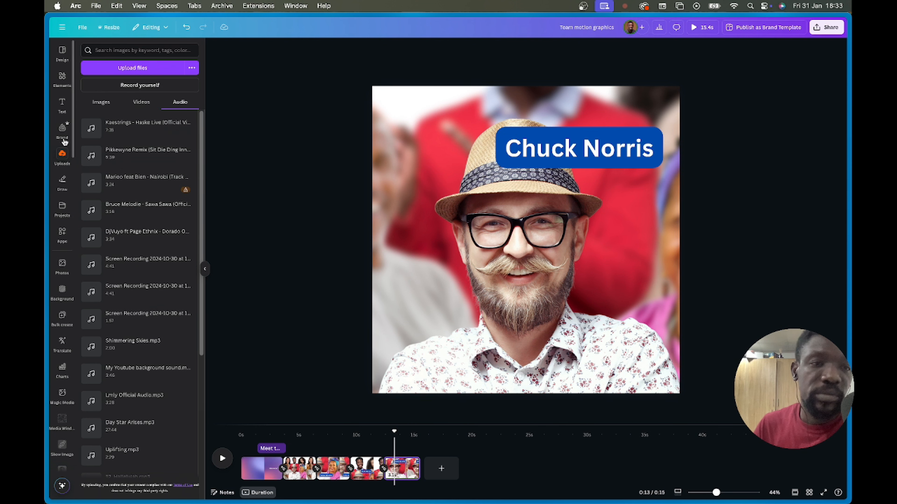
{"action": "left_click", "coordinate": [62, 80]}
{"action": "left_click", "coordinate": [137, 49]}
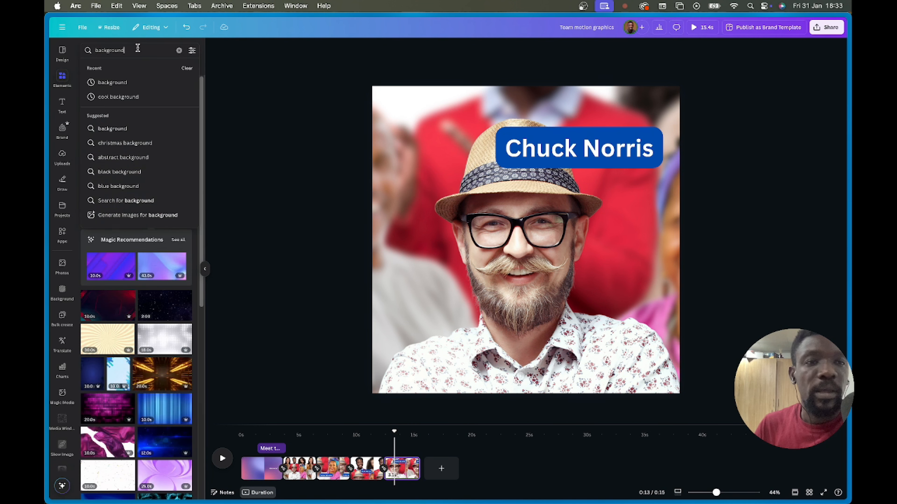
{"action": "key", "text": "super+a"}
{"action": "type", "text": "cool"}
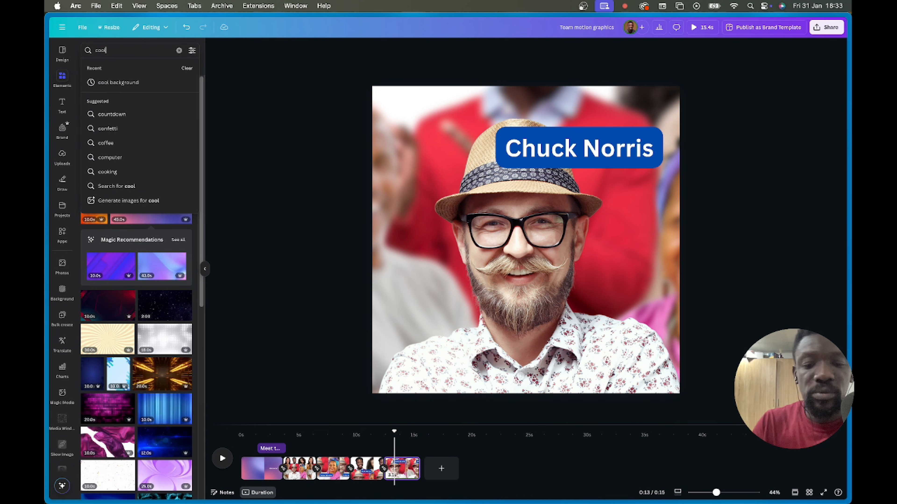
{"action": "type", "text": " corpor"}
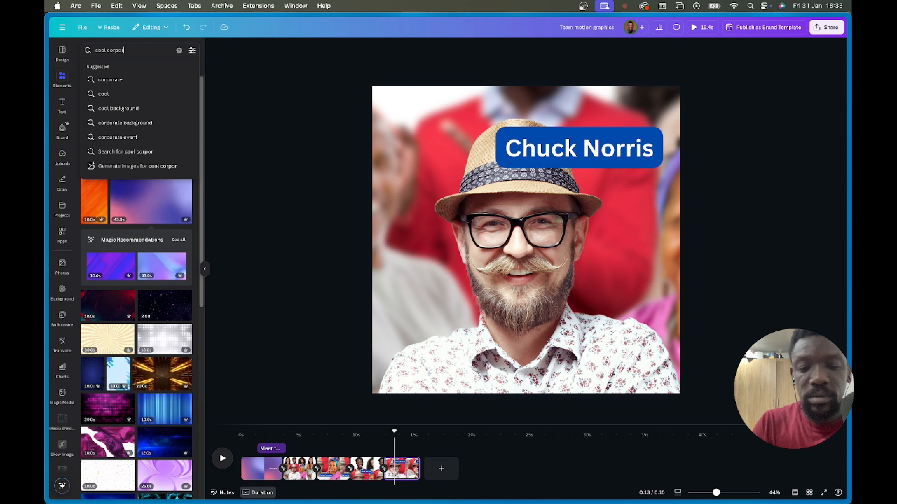
{"action": "type", "text": "ate"}
{"action": "key", "text": "Return"}
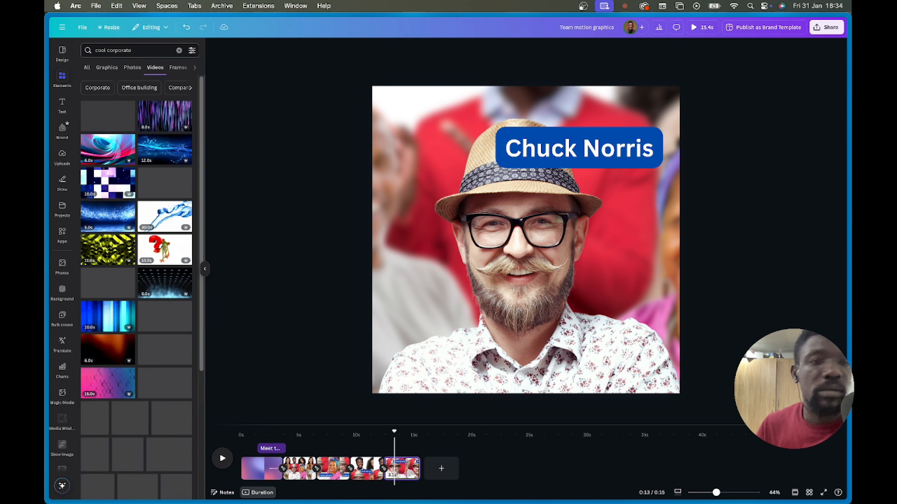
- Preview the Incredible Pace and Face the Future audio tracks, then return the playhead to 0:00
{"action": "left_click", "coordinate": [194, 69]}
{"action": "left_click", "coordinate": [138, 69]}
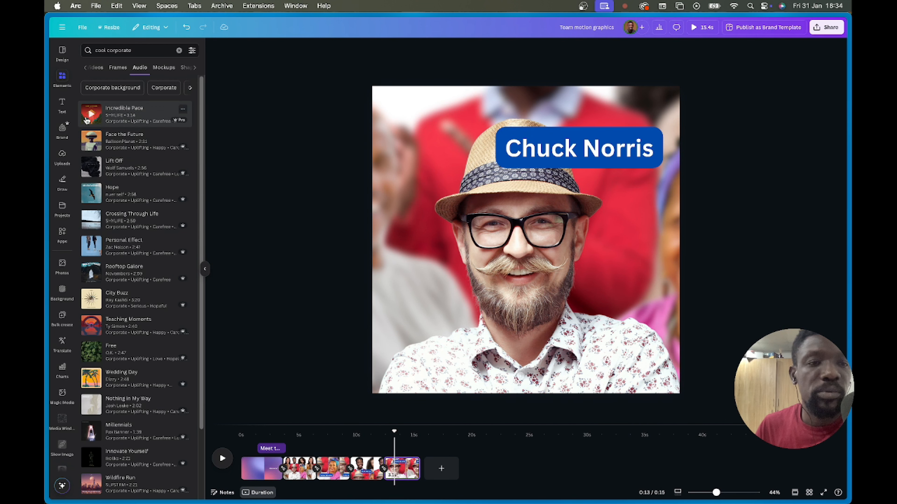
{"action": "left_click", "coordinate": [91, 115]}
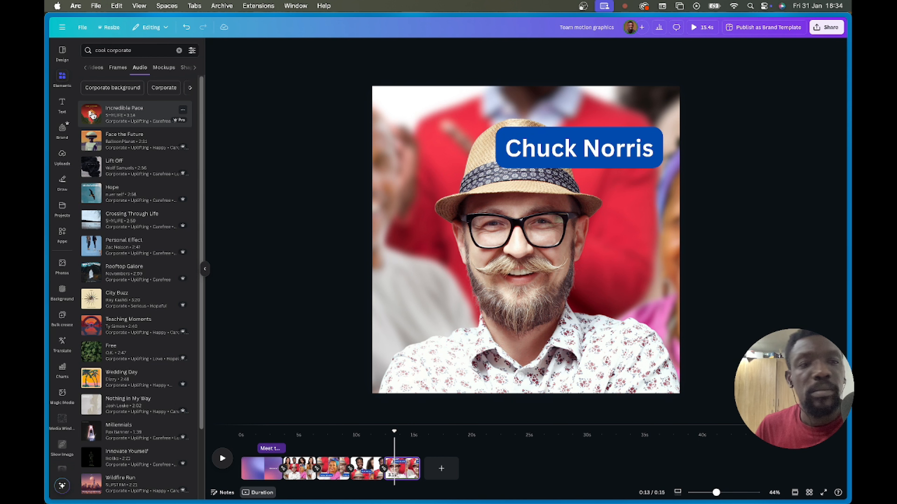
{"action": "left_click", "coordinate": [91, 141]}
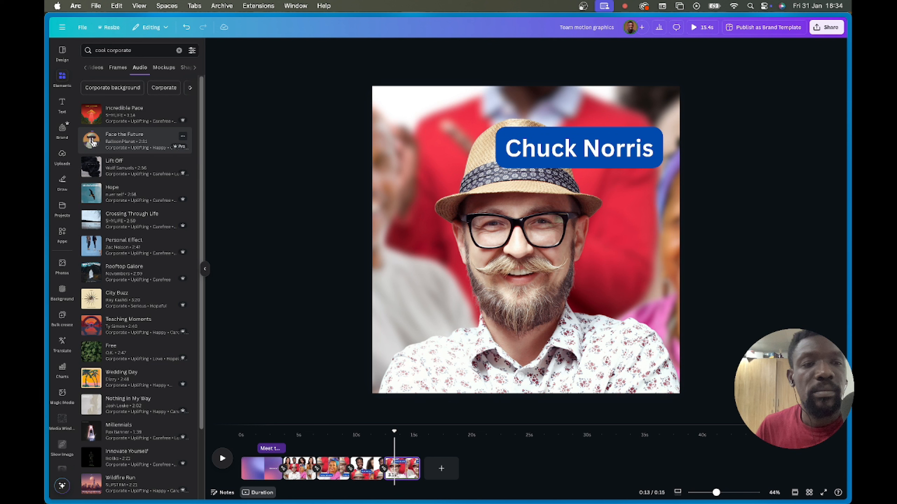
{"action": "left_click", "coordinate": [92, 142]}
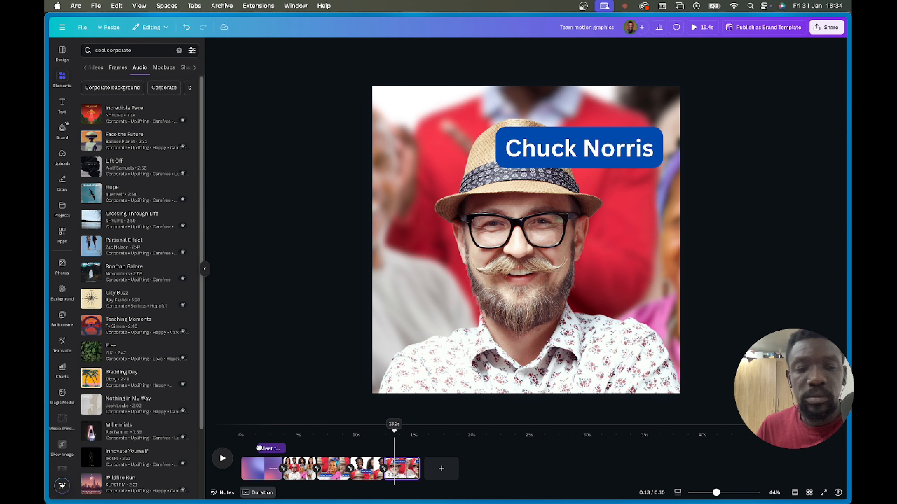
{"action": "left_click_drag", "start_coordinate": [394, 432], "coordinate": [241, 433]}
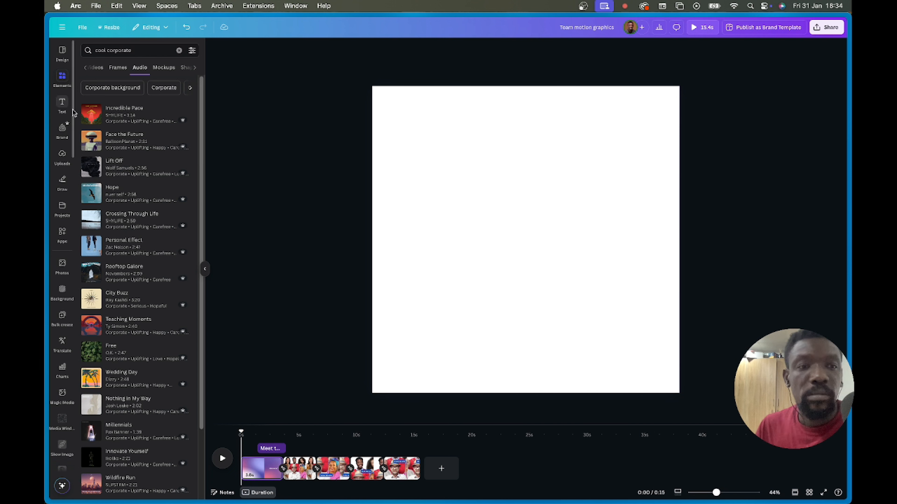
- Add Face the Future as background music, slide its waveform to change the start point, and rewind
{"action": "left_click", "coordinate": [118, 142]}
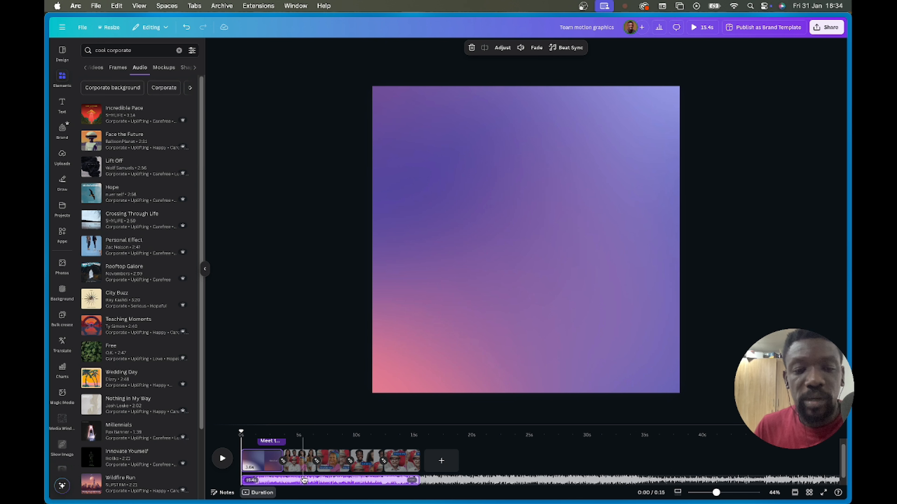
{"action": "left_click", "coordinate": [315, 481]}
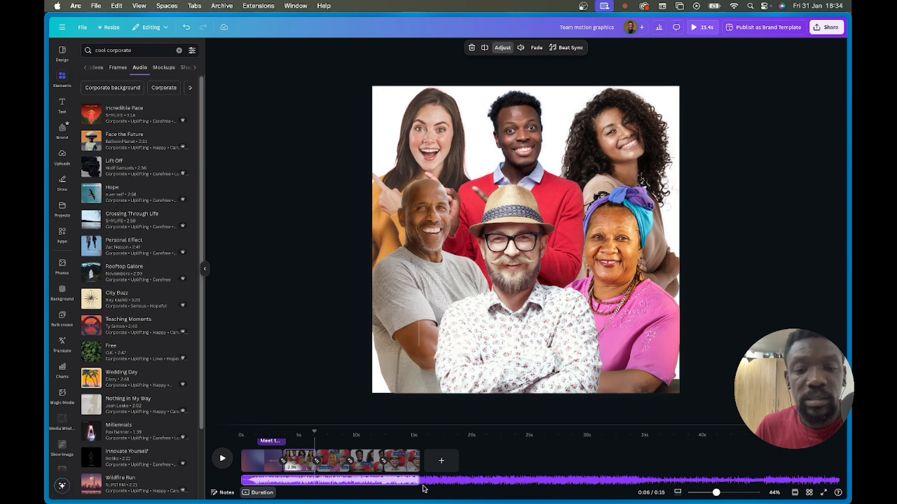
{"action": "left_click_drag", "start_coordinate": [390, 481], "coordinate": [301, 479]}
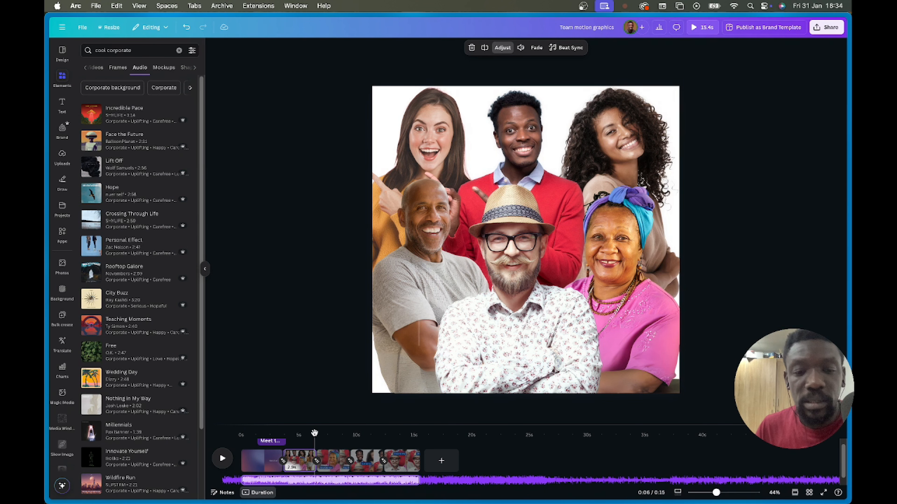
{"action": "left_click_drag", "start_coordinate": [315, 433], "coordinate": [227, 435]}
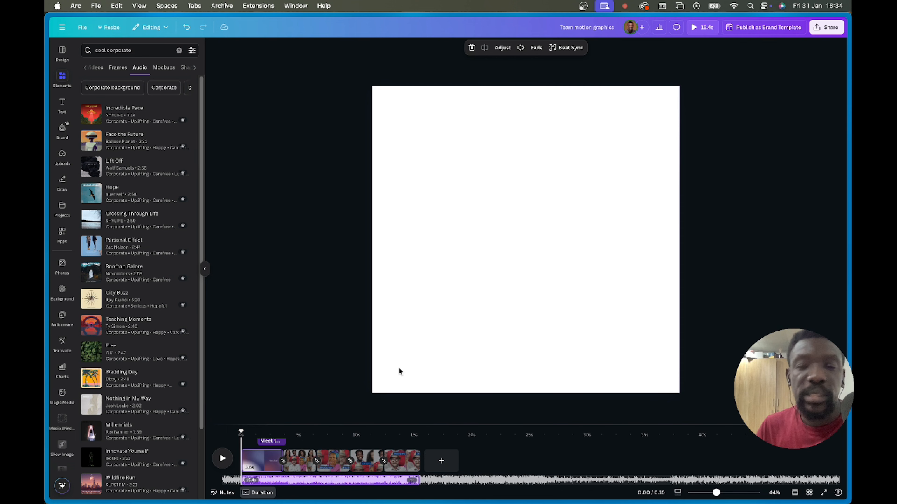
{"action": "left_click", "coordinate": [702, 30]}
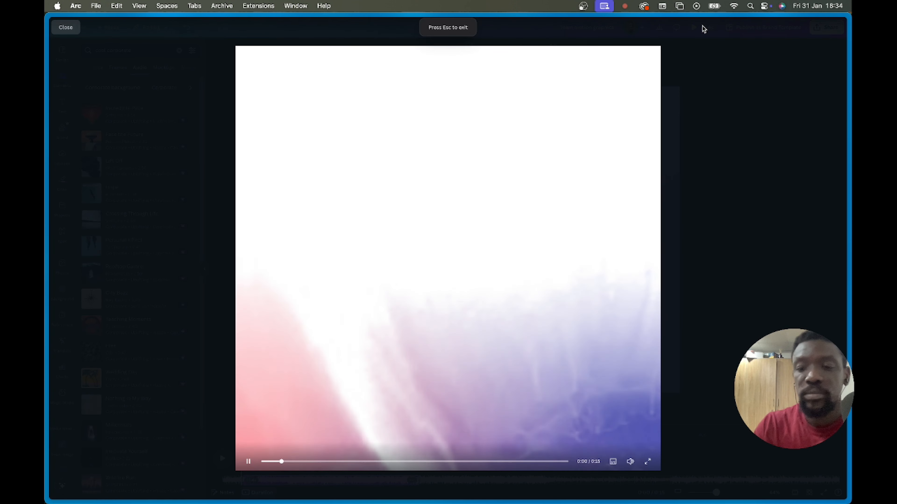
{"action": "key", "text": "XF86AudioRaiseVolume"}
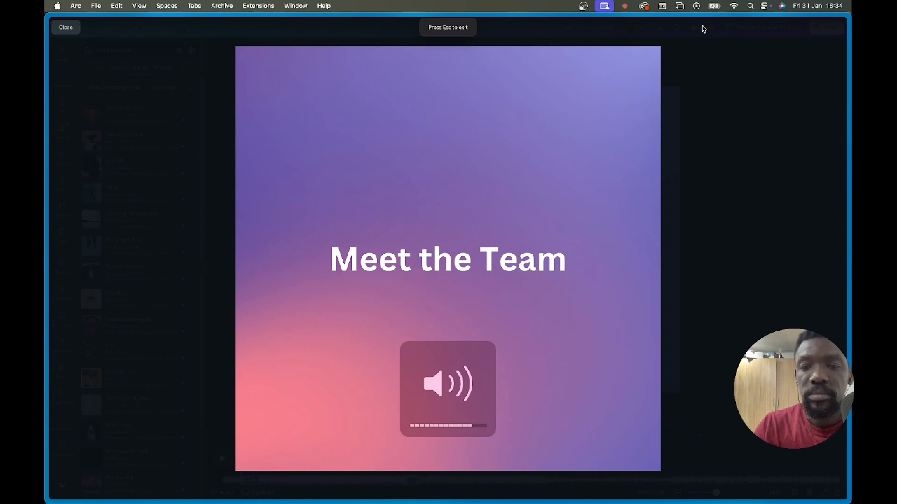
{"action": "key", "text": "XF86AudioLowerVolume"}
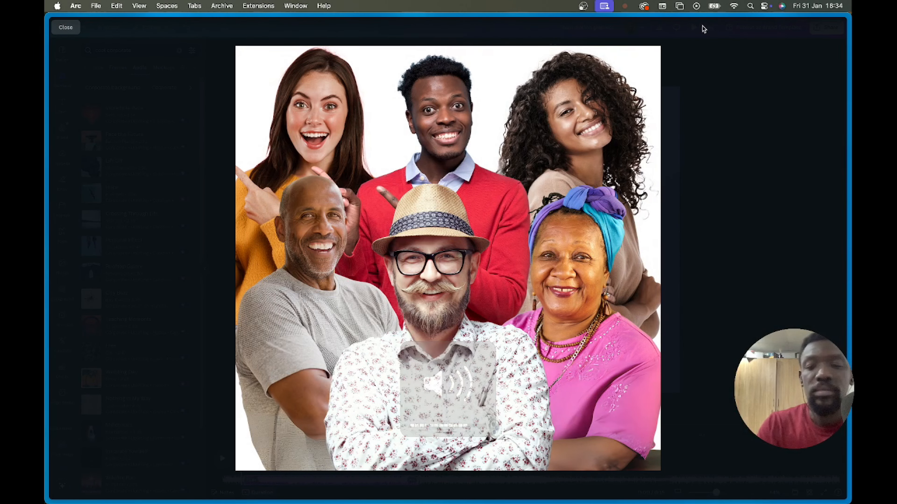
{"action": "key", "text": "XF86AudioLowerVolume"}
{"action": "key", "text": "XF86AudioLowerVolume"}
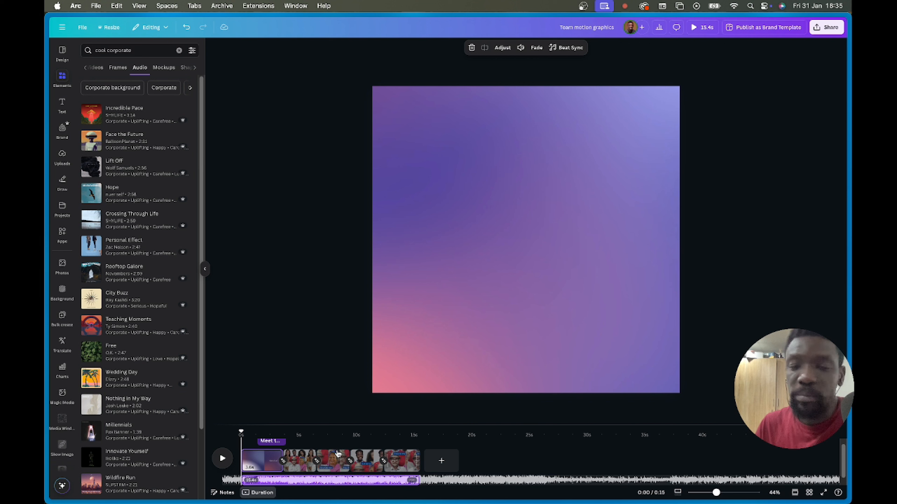
- Duplicate the intro page and move the copy to the end of the video
{"action": "left_click", "coordinate": [263, 463]}
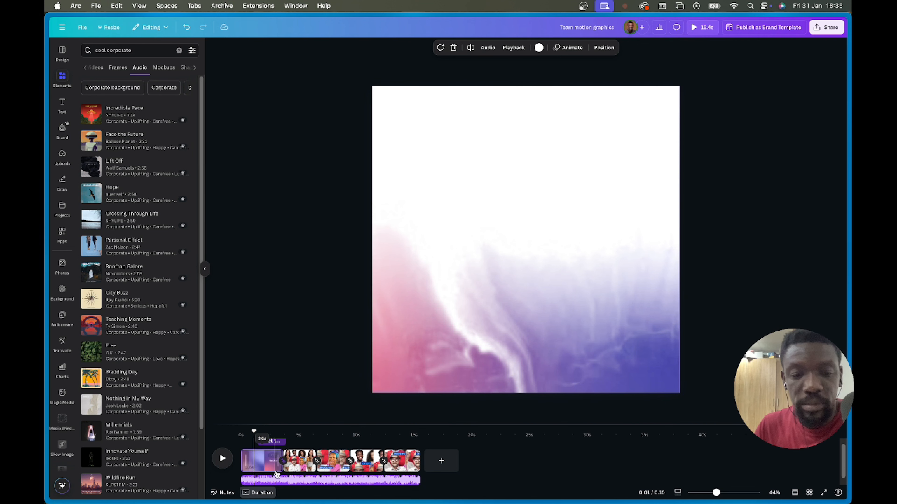
{"action": "key", "text": "super+d"}
{"action": "left_click_drag", "start_coordinate": [300, 461], "coordinate": [453, 437]}
{"action": "left_click", "coordinate": [540, 287]}
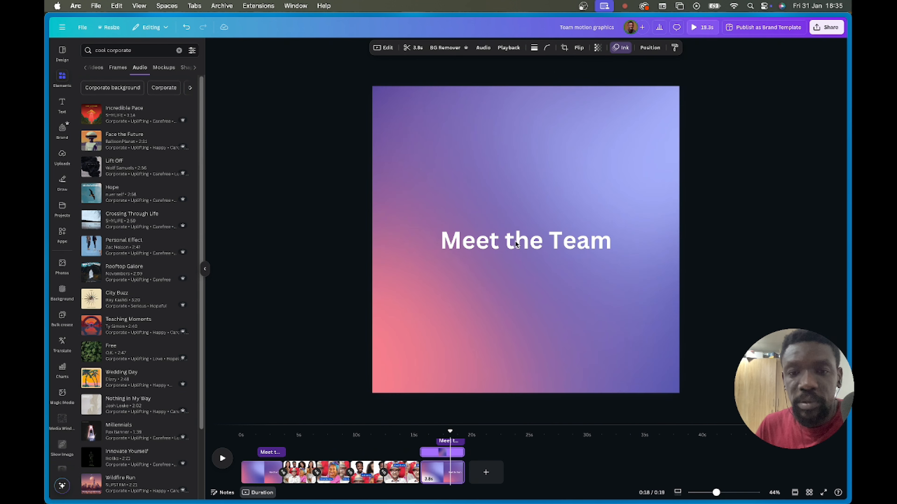
- Change the copied page's 'Meet the Team' heading to 'The End'
{"action": "double_click", "coordinate": [515, 241]}
{"action": "type", "text": "The"}
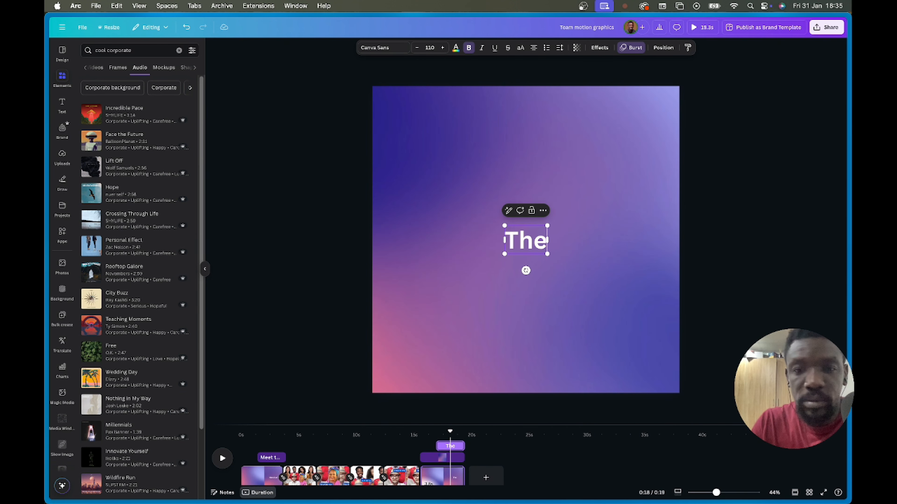
{"action": "type", "text": " End"}
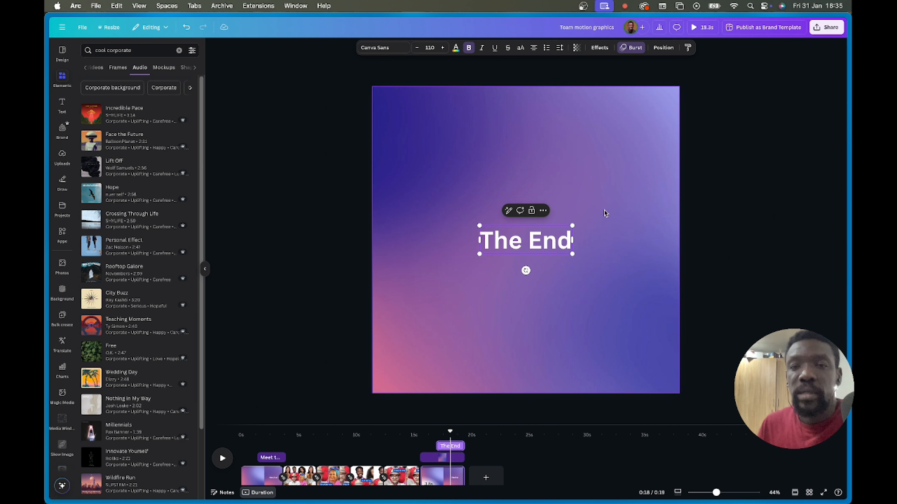
{"action": "left_click", "coordinate": [625, 182]}
{"action": "left_click", "coordinate": [755, 138]}
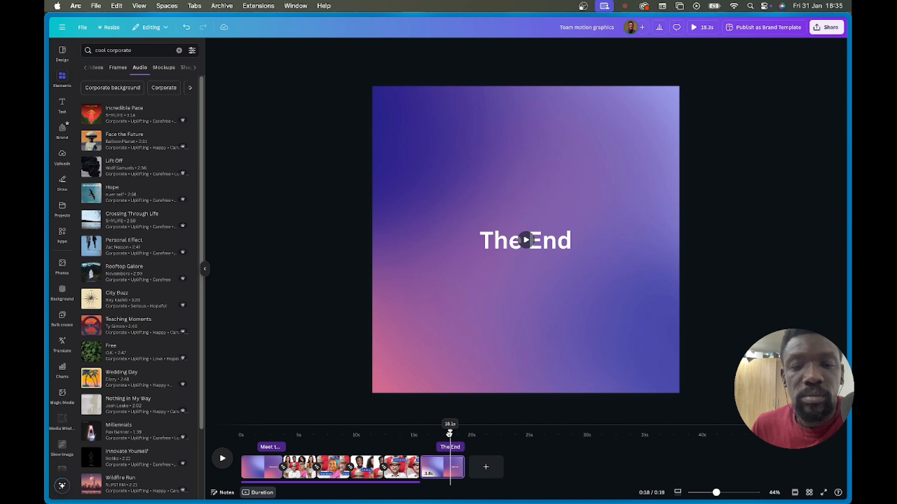
{"action": "left_click_drag", "start_coordinate": [450, 432], "coordinate": [421, 434]}
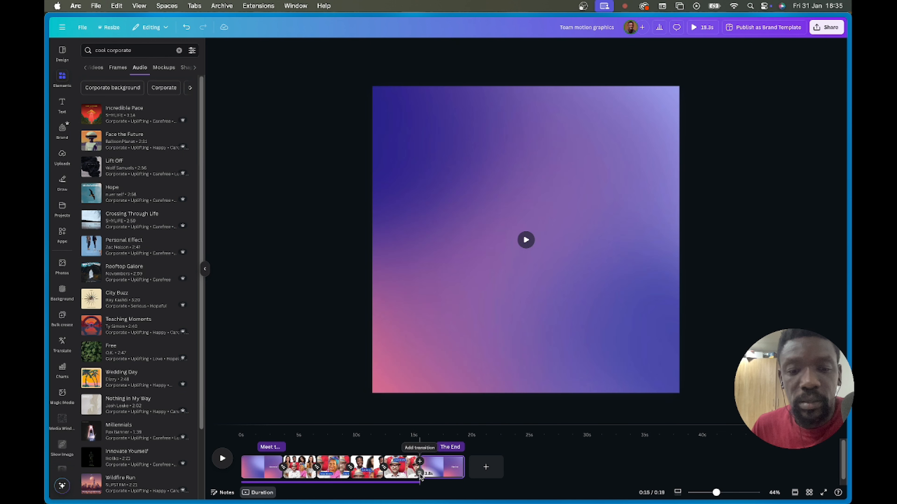
- Add a Flow transition into 'The End' page and preview the whole video full screen
{"action": "left_click", "coordinate": [420, 473]}
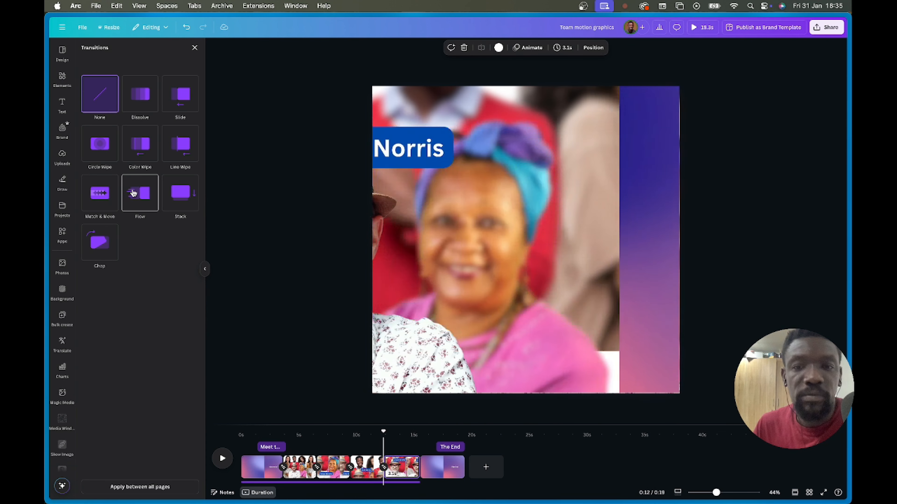
{"action": "left_click", "coordinate": [133, 193]}
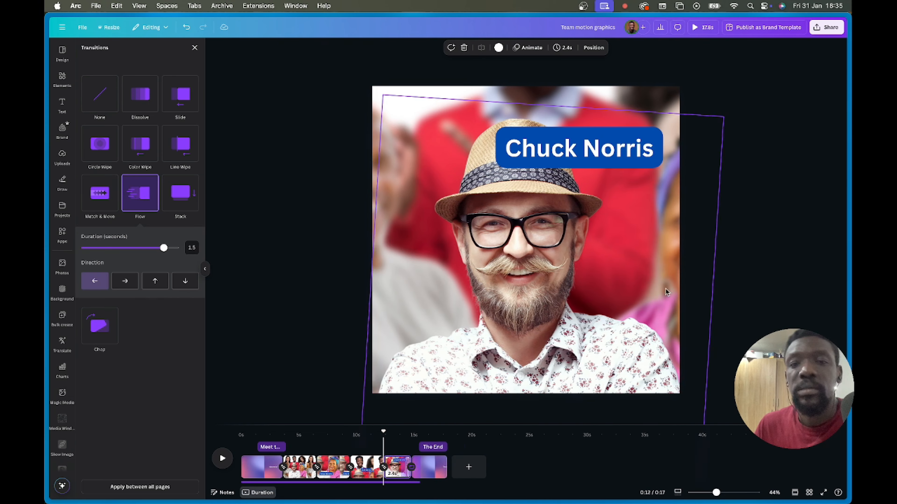
{"action": "left_click", "coordinate": [741, 269]}
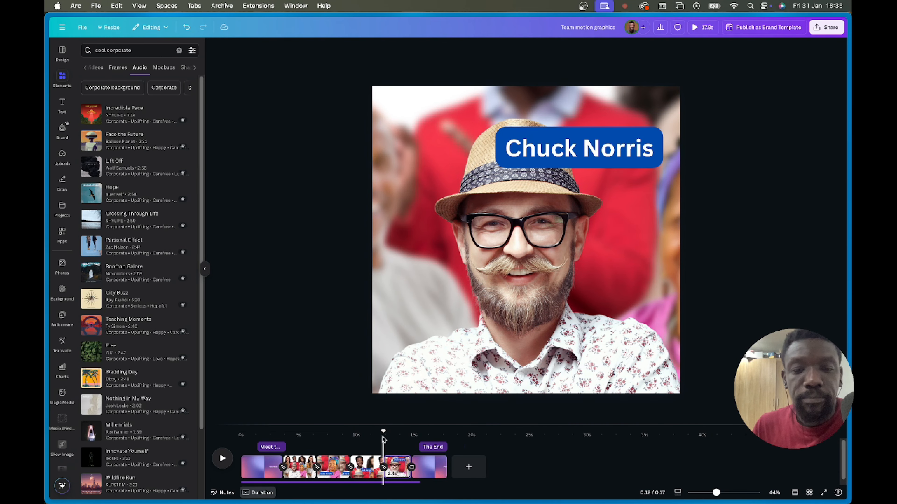
{"action": "left_click", "coordinate": [360, 484]}
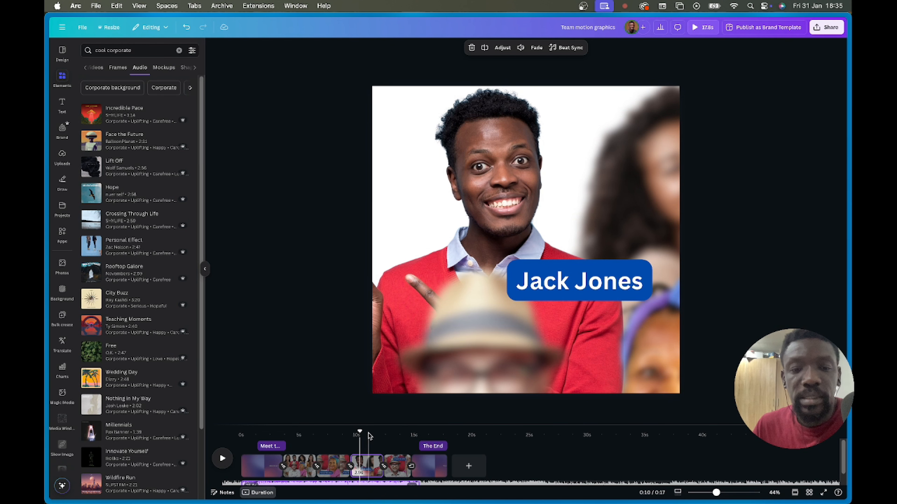
{"action": "left_click", "coordinate": [698, 29]}
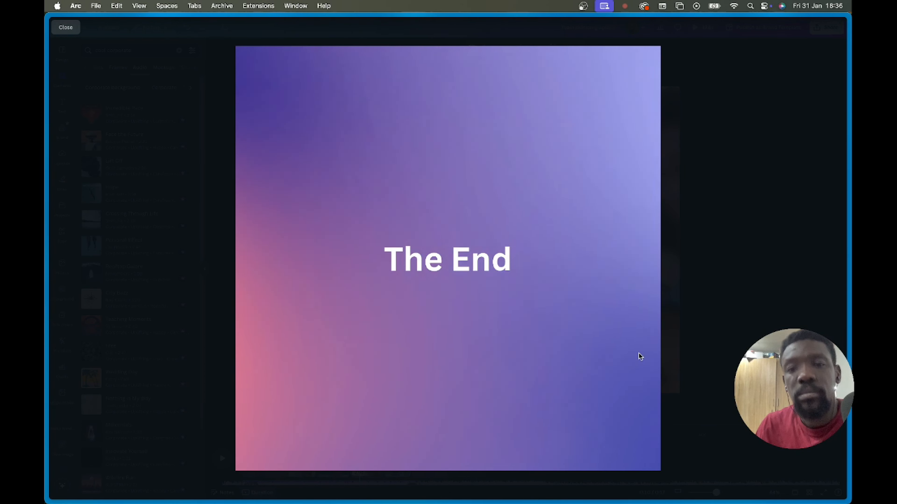
- Enlarge the timeline and stretch the music clip's end to cover 'The End' page
{"action": "left_click", "coordinate": [742, 281]}
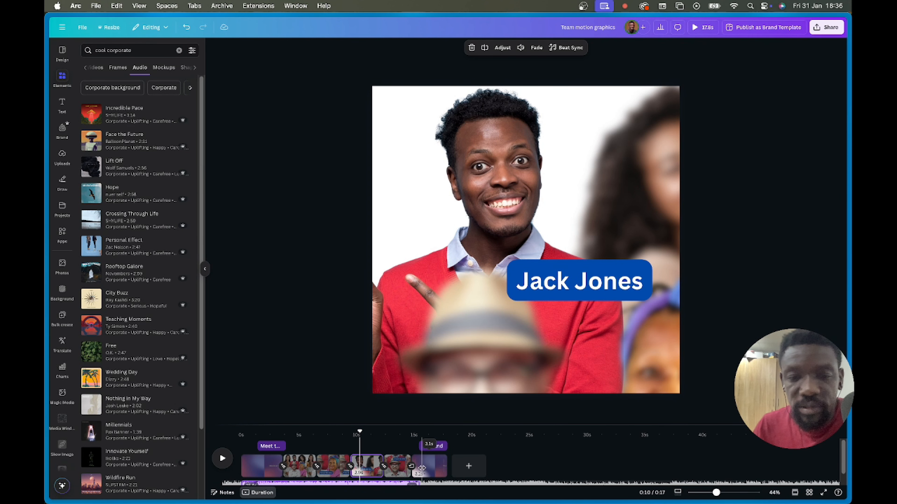
{"action": "left_click", "coordinate": [540, 463]}
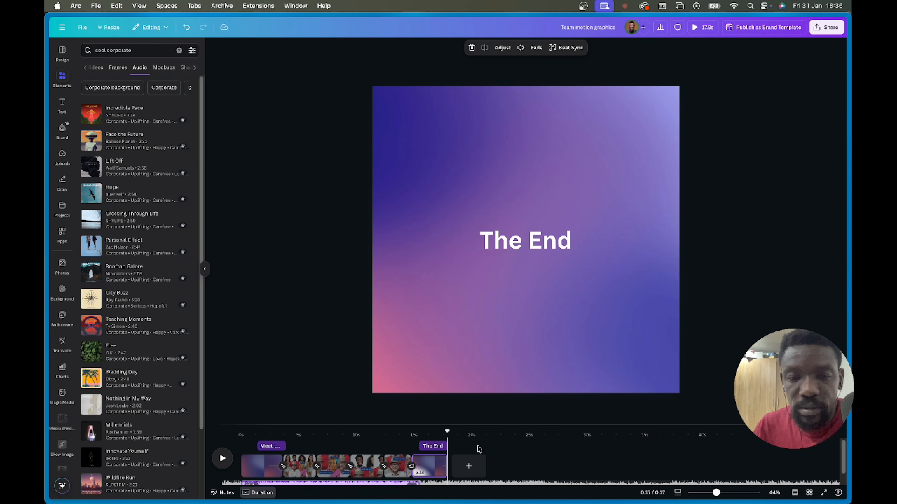
{"action": "left_click", "coordinate": [388, 483]}
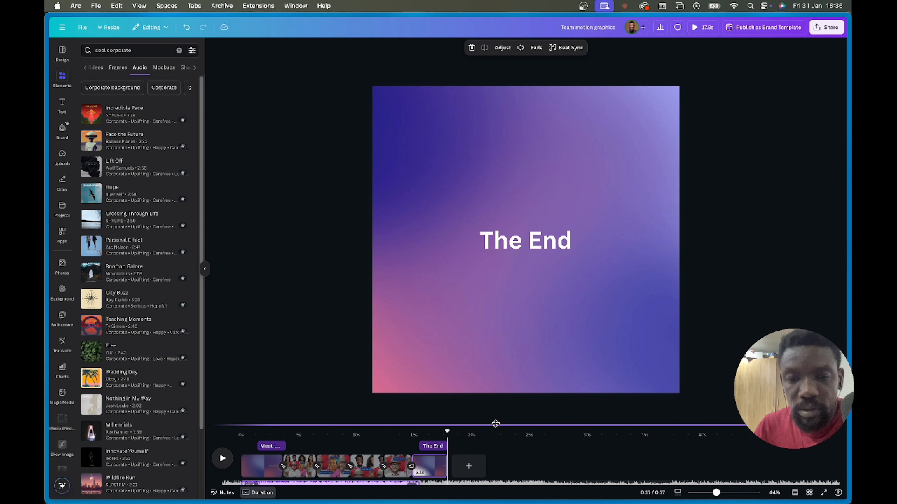
{"action": "left_click_drag", "start_coordinate": [496, 425], "coordinate": [497, 363]}
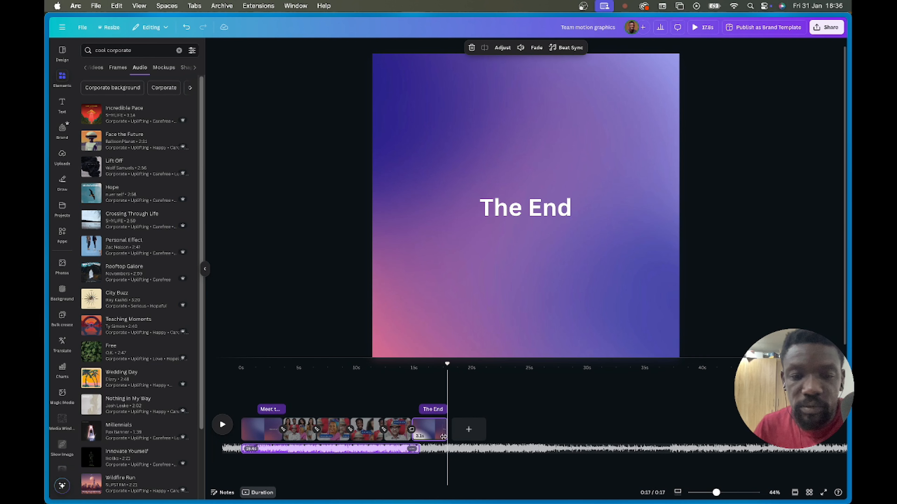
{"action": "left_click_drag", "start_coordinate": [418, 448], "coordinate": [451, 446]}
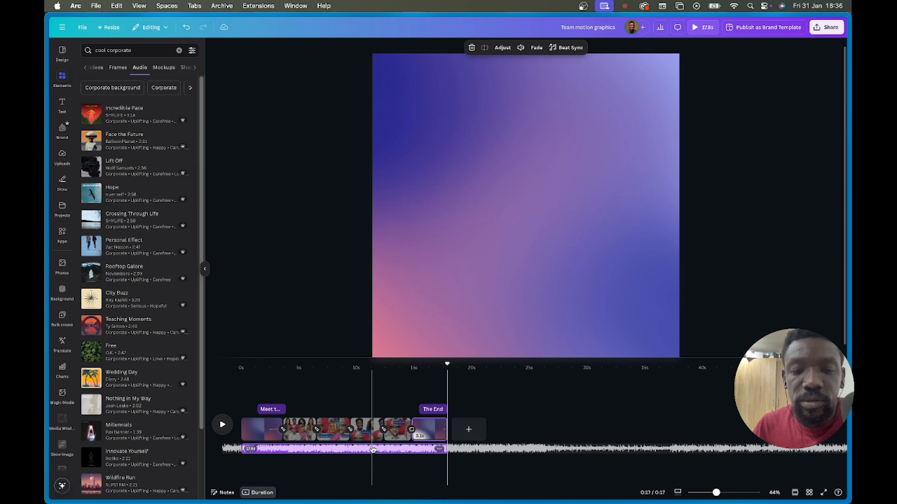
- Add a fade-in and a roughly 3-second fade-out to the music, then preview it
{"action": "left_click", "coordinate": [536, 49]}
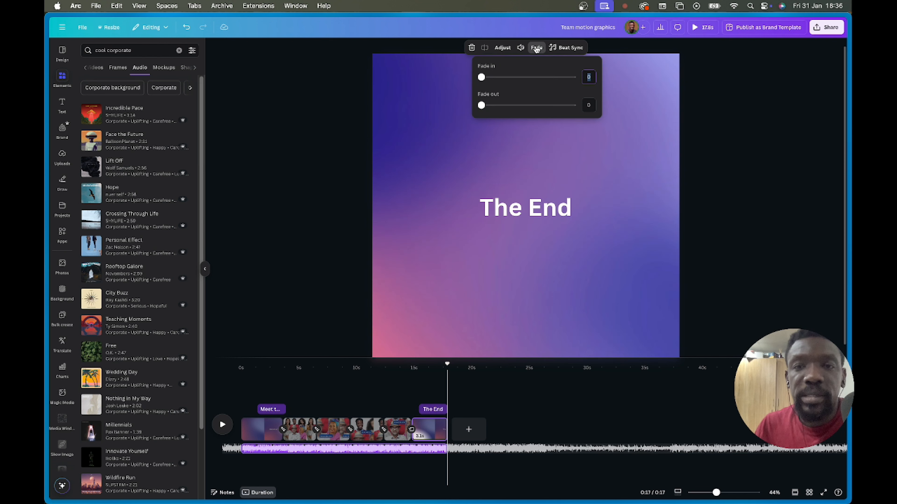
{"action": "left_click_drag", "start_coordinate": [482, 78], "coordinate": [514, 77]}
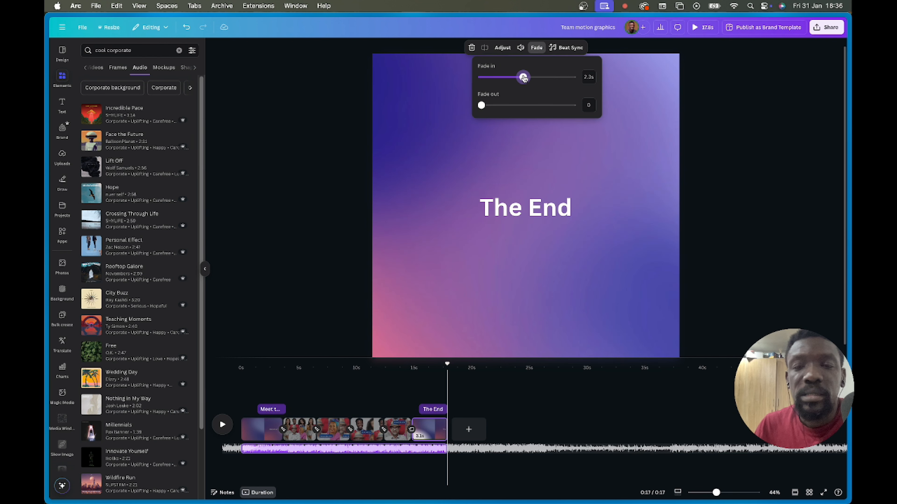
{"action": "left_click_drag", "start_coordinate": [483, 109], "coordinate": [536, 109]}
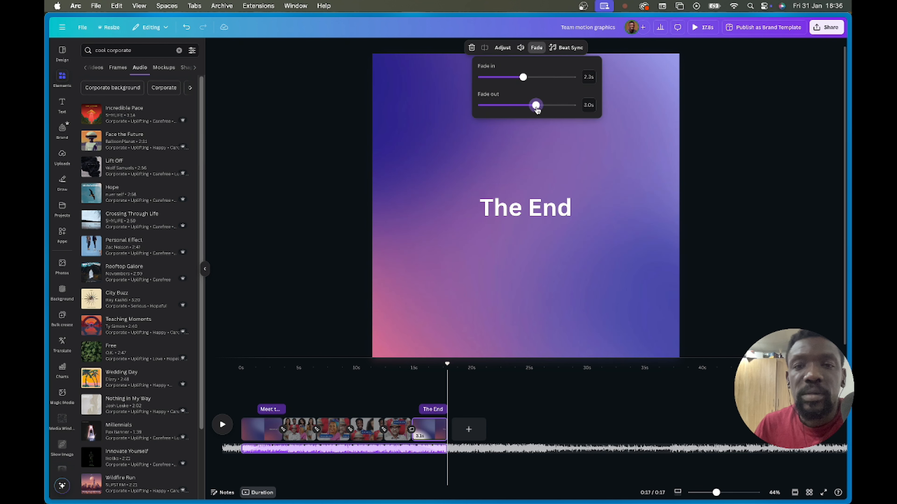
{"action": "left_click_drag", "start_coordinate": [523, 77], "coordinate": [530, 80]}
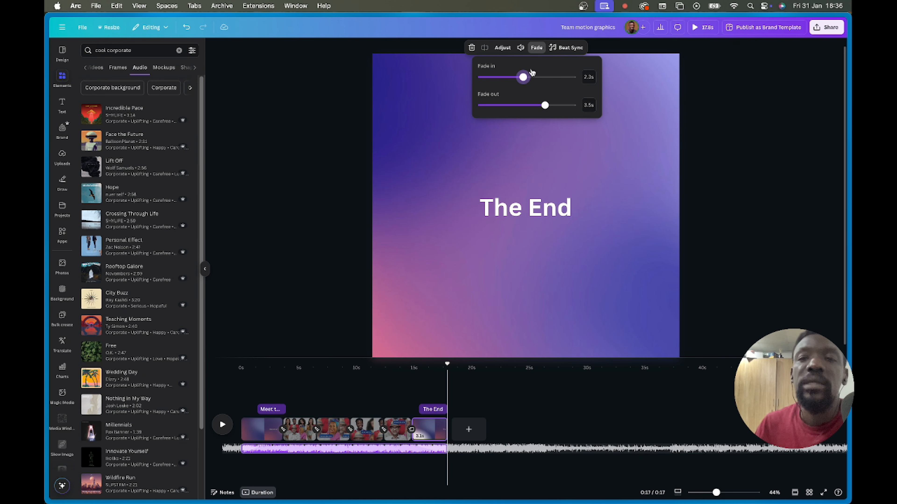
{"action": "left_click", "coordinate": [703, 27]}
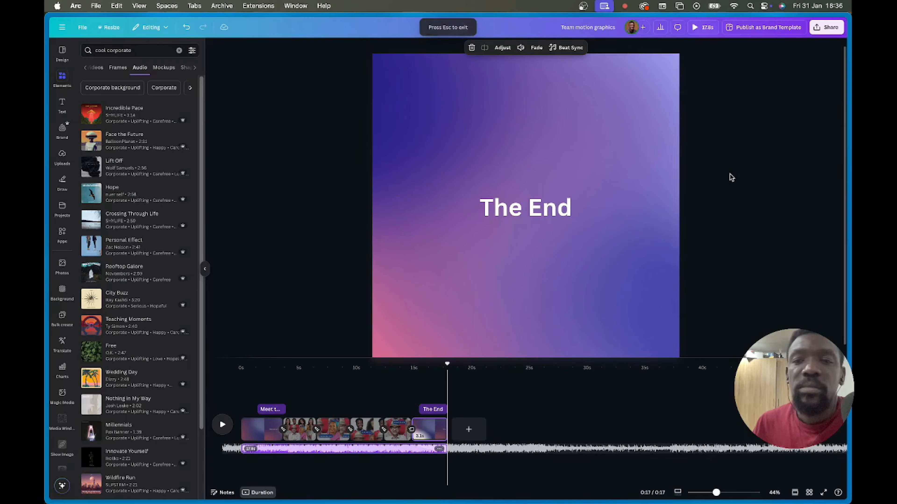
{"action": "key", "text": "Escape"}
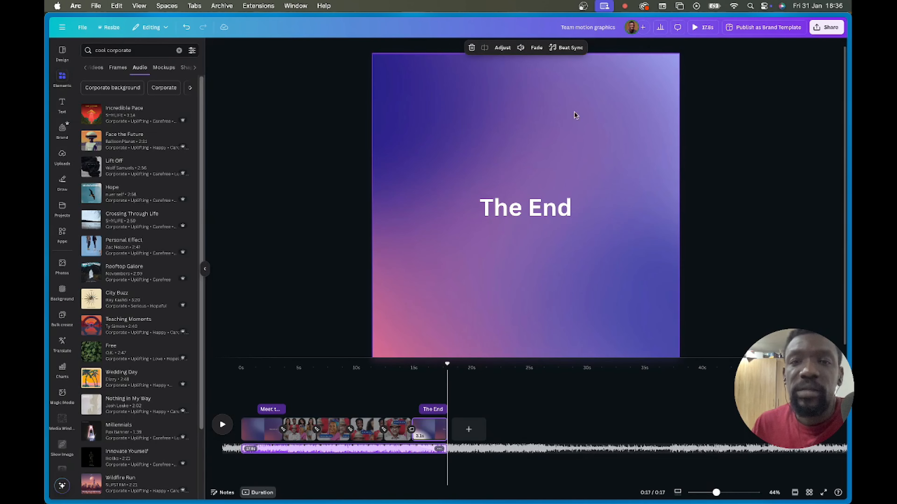
- Lengthen the music fade-in to about 3.5 seconds and preview again
{"action": "left_click", "coordinate": [531, 47]}
{"action": "left_click_drag", "start_coordinate": [523, 78], "coordinate": [545, 77]}
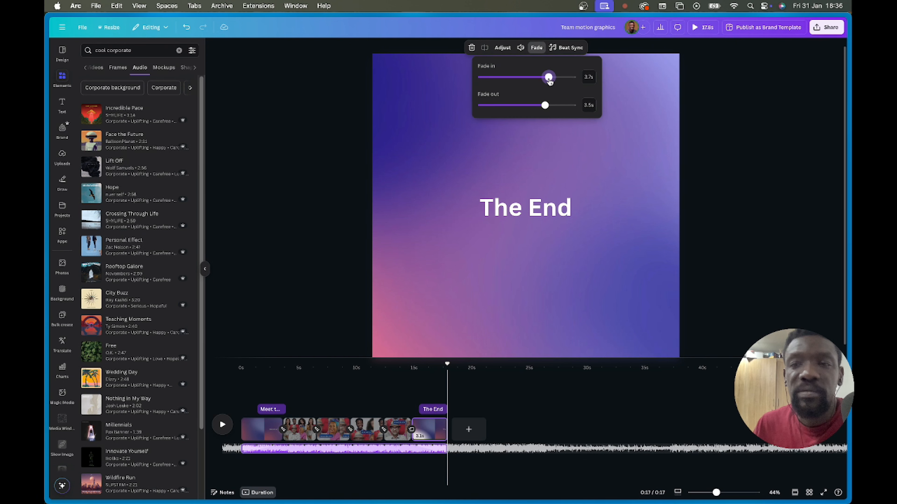
{"action": "left_click", "coordinate": [702, 28]}
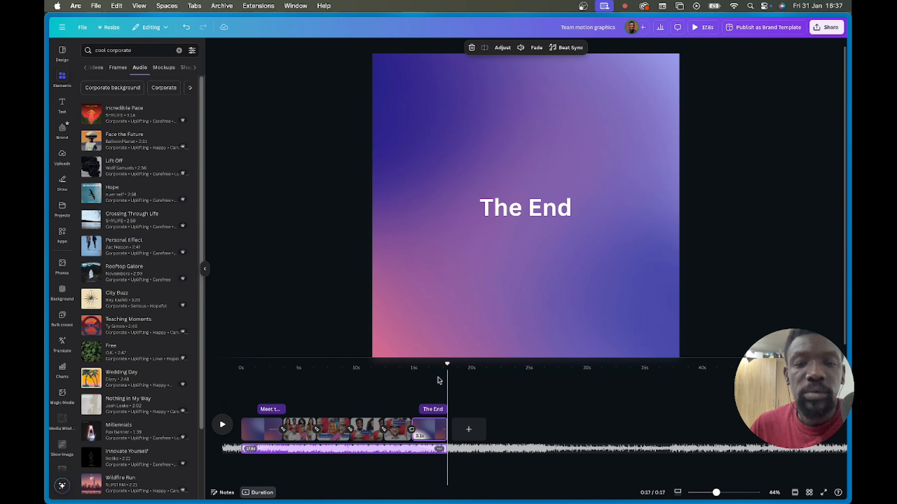
- Review the slideshow pages, then switch to the 'Your paragraph text' captioned video design
{"action": "left_click", "coordinate": [429, 409]}
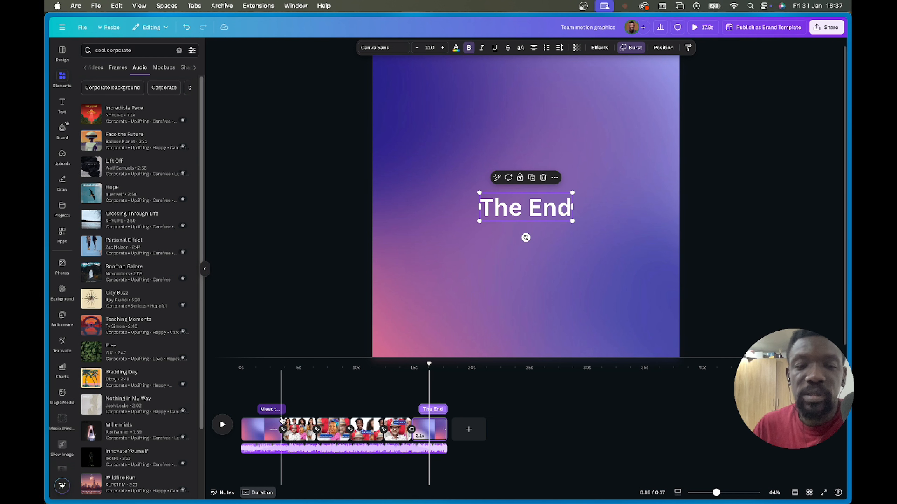
{"action": "left_click", "coordinate": [283, 429]}
{"action": "left_click", "coordinate": [487, 311]}
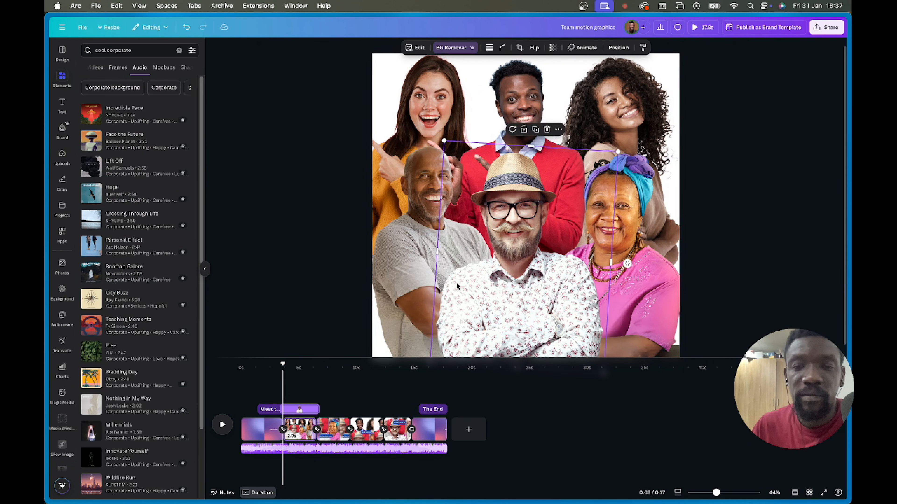
{"action": "left_click", "coordinate": [360, 429]}
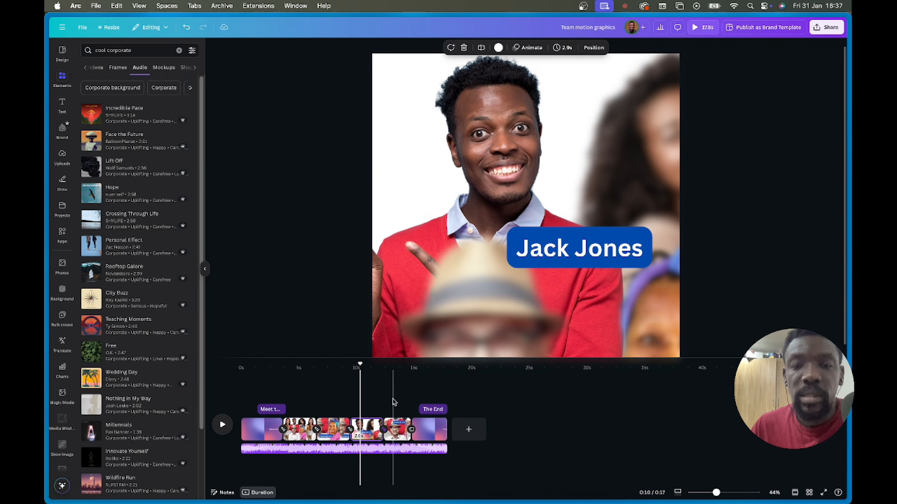
{"action": "left_click", "coordinate": [561, 263]}
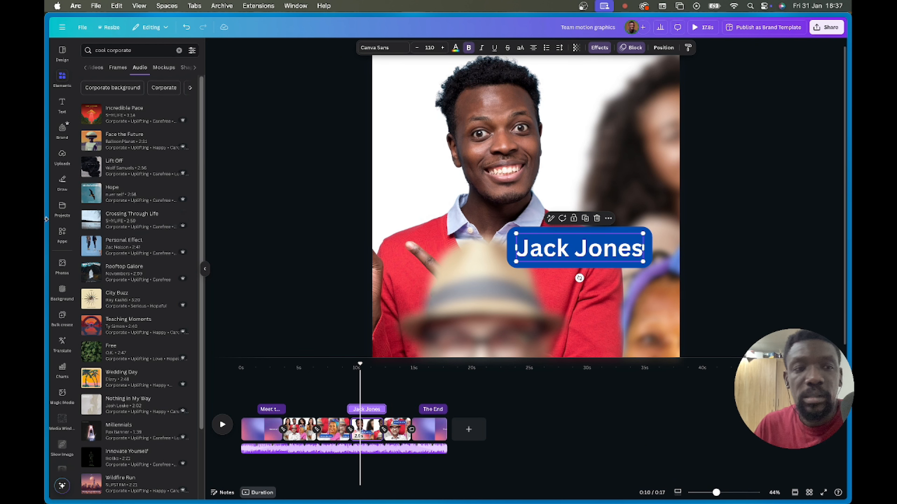
{"action": "mouse_move", "coordinate": [46, 219]}
{"action": "left_click", "coordinate": [98, 217]}
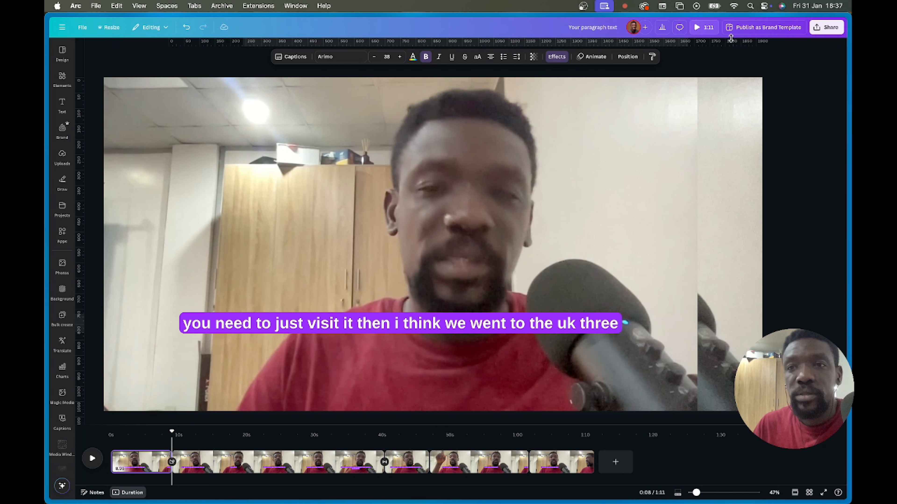
- Preview the 1:11 captioned video, then select all five timeline clips together
{"action": "left_click", "coordinate": [697, 28]}
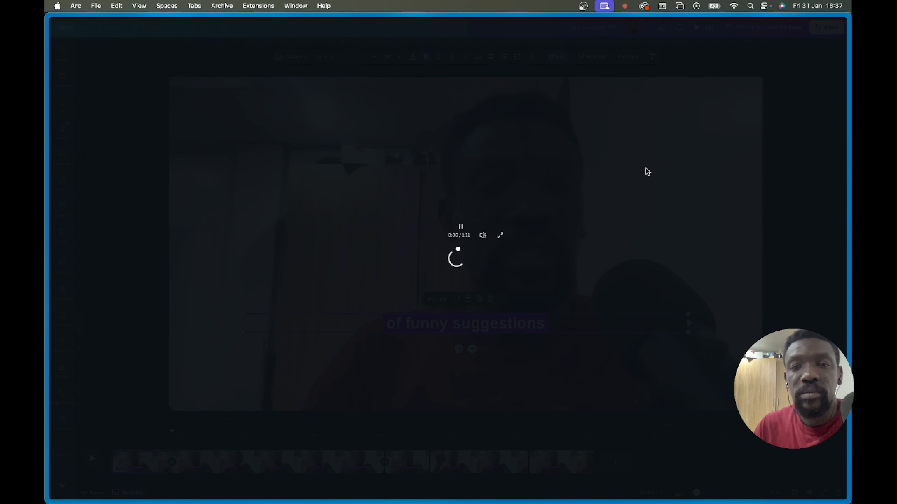
{"action": "key", "text": "Escape"}
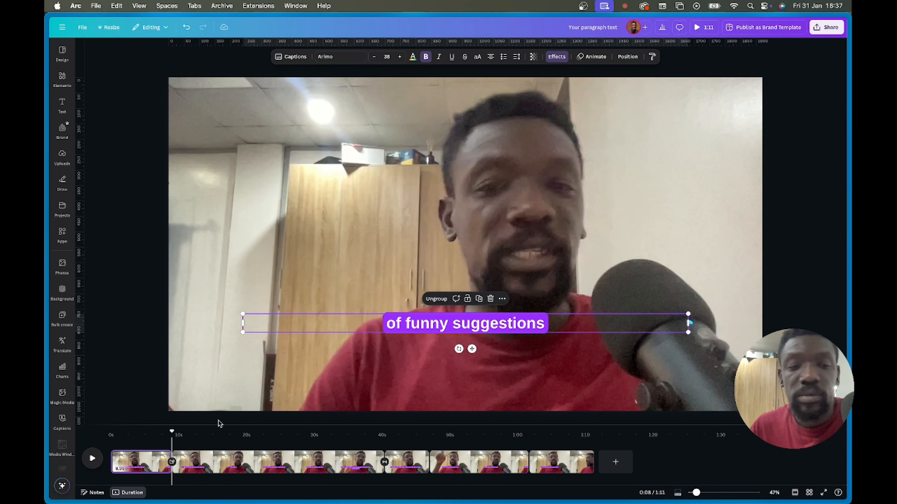
{"action": "left_click", "coordinate": [147, 461]}
{"action": "left_click", "coordinate": [568, 457], "text": "shift"}
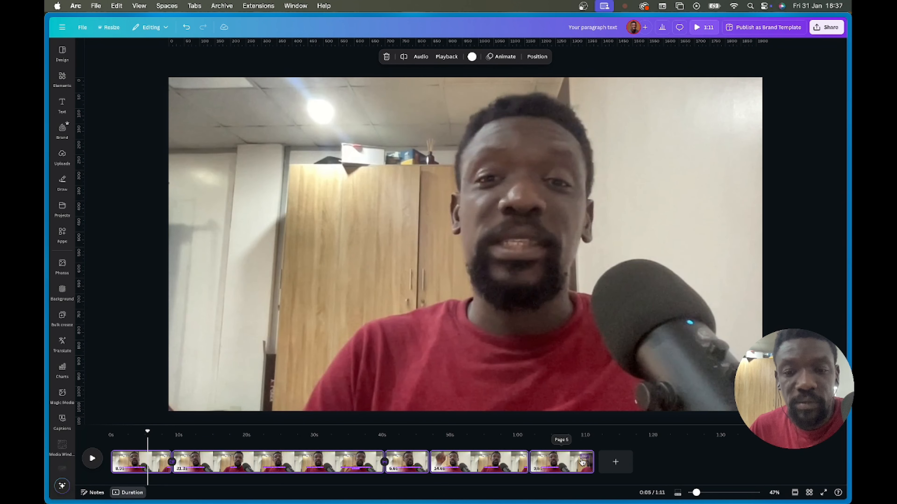
- Set the volume of all the talking-head video clips to 67
{"action": "left_click", "coordinate": [420, 57]}
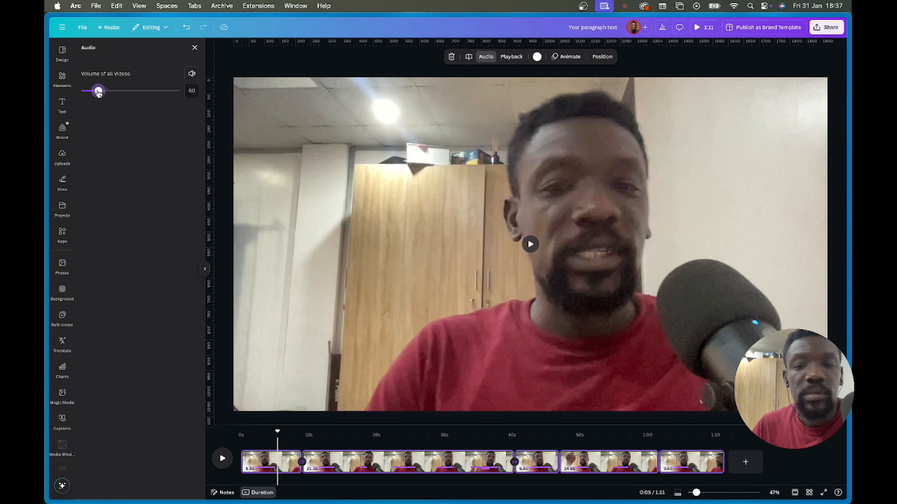
{"action": "left_click", "coordinate": [785, 457]}
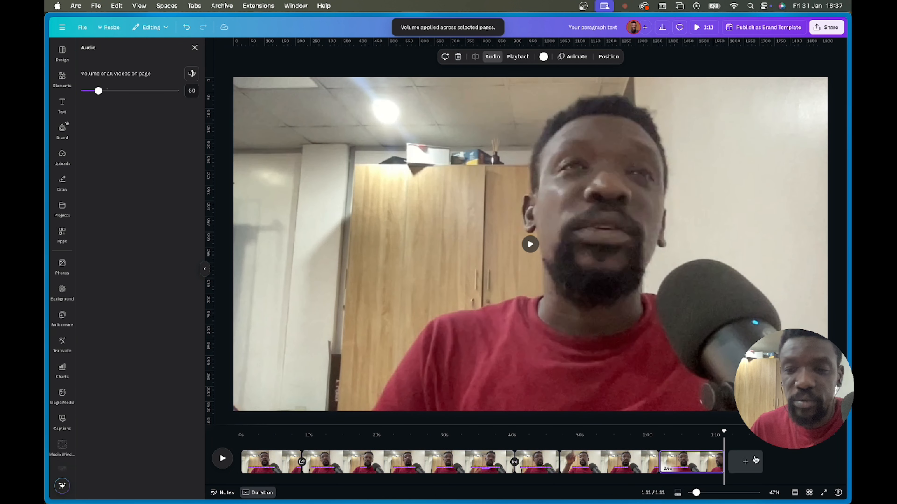
{"action": "left_click", "coordinate": [274, 455]}
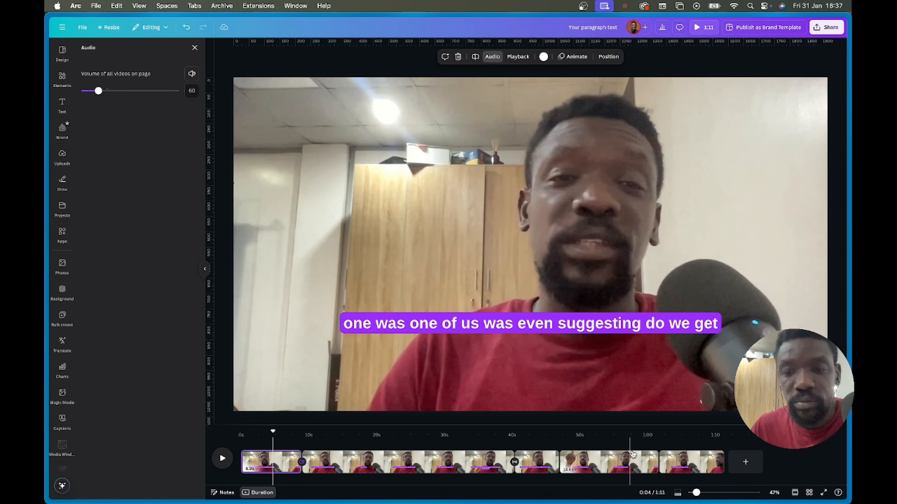
{"action": "key", "text": "super+a"}
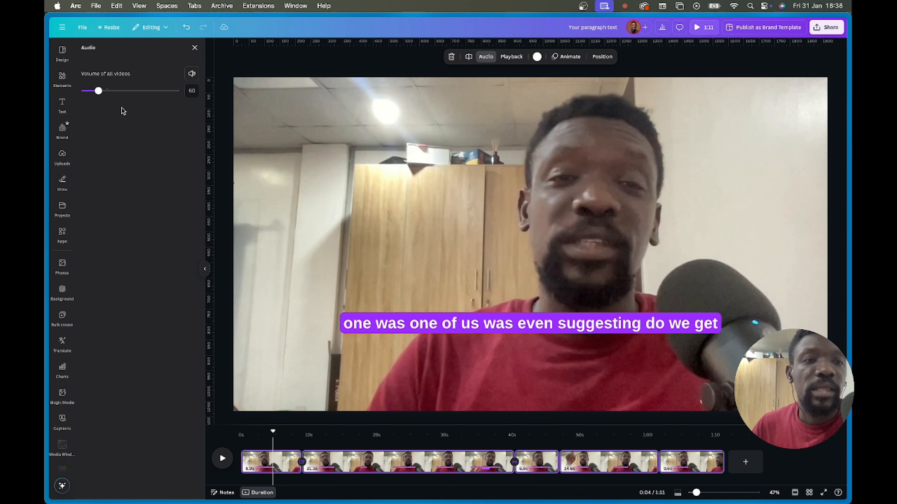
{"action": "left_click", "coordinate": [99, 91]}
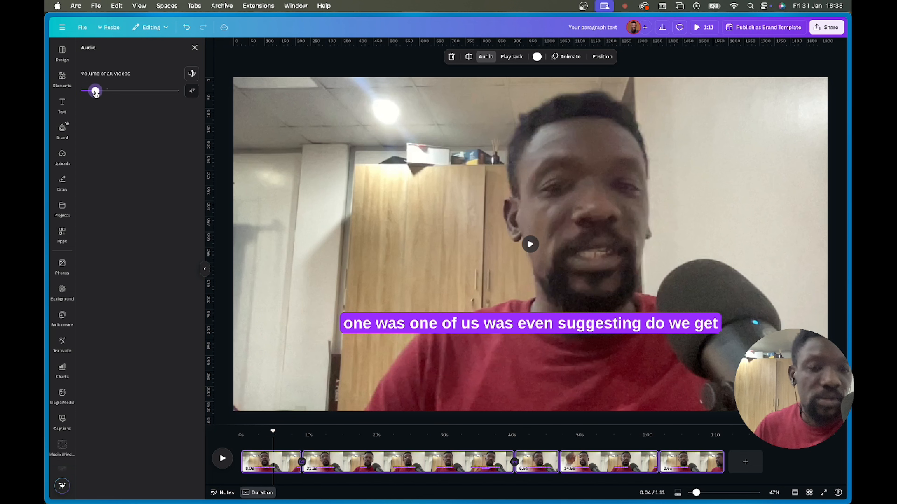
{"action": "left_click_drag", "start_coordinate": [113, 91], "coordinate": [112, 91]}
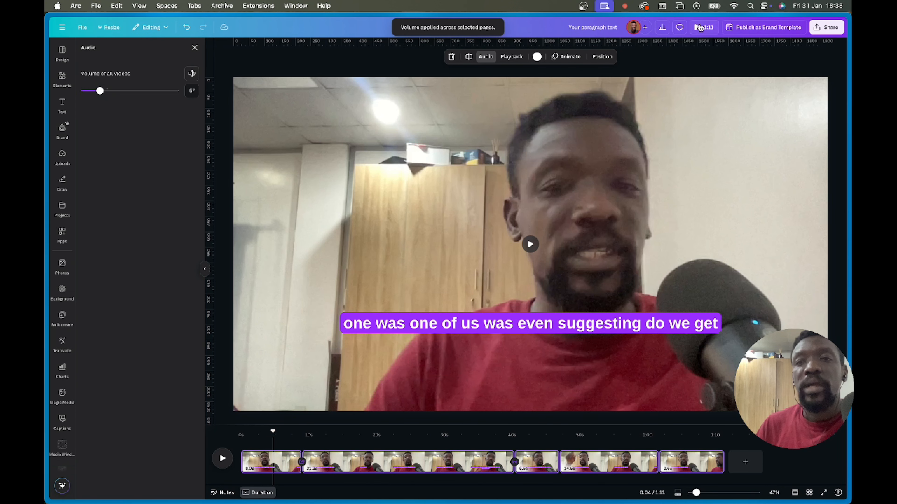
- Play the video to check the new volume, then rewind the playhead to 0:00
{"action": "left_click", "coordinate": [699, 27]}
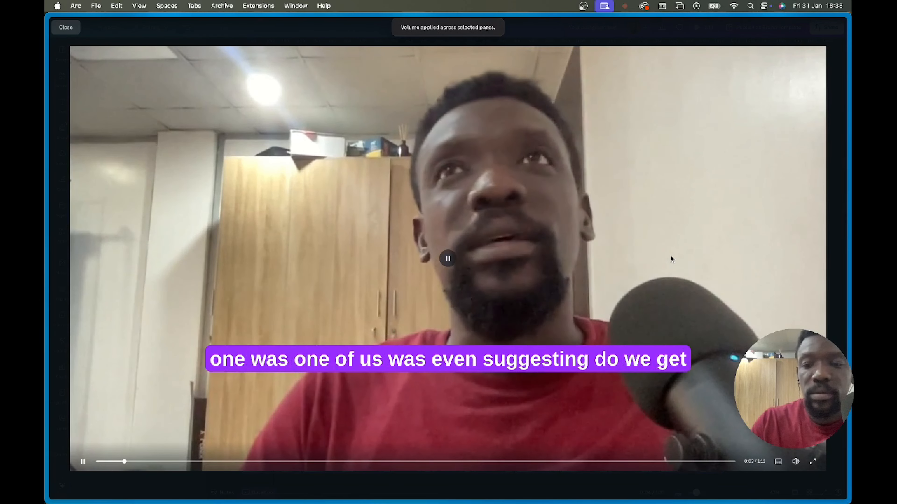
{"action": "key", "text": "XF86AudioRaiseVolume"}
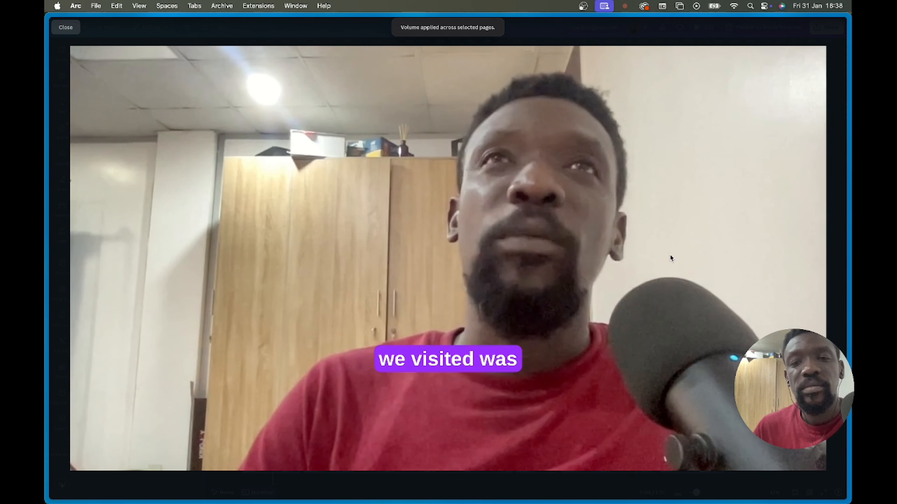
{"action": "key", "text": "Escape"}
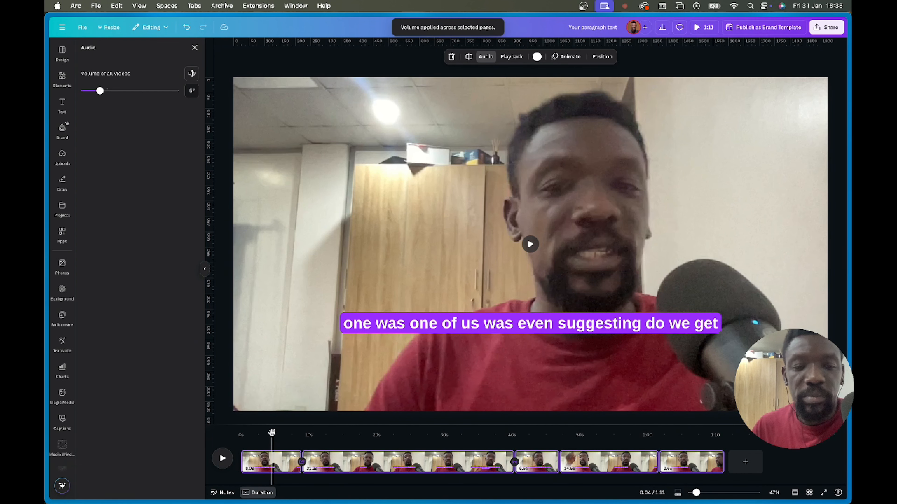
{"action": "left_click_drag", "start_coordinate": [271, 433], "coordinate": [213, 434]}
- Move the name label to the lower left of the frame and shrink it to about half size
{"action": "left_click", "coordinate": [392, 324]}
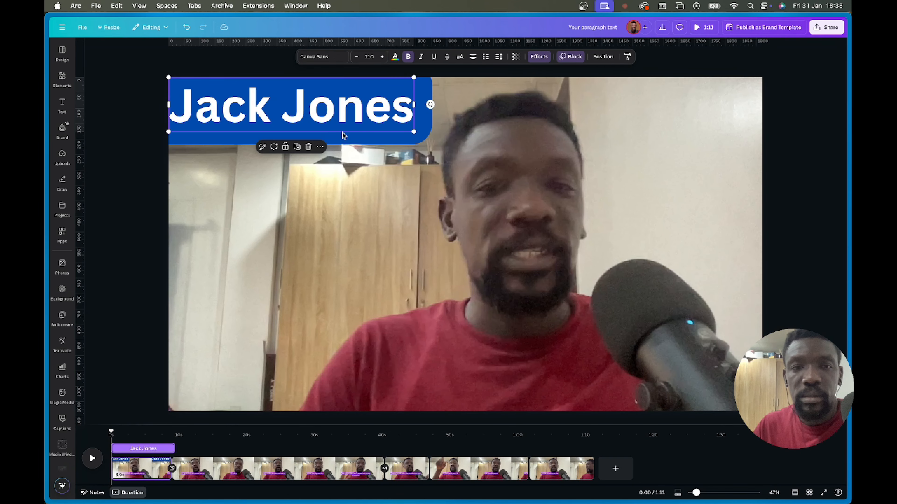
{"action": "left_click_drag", "start_coordinate": [342, 135], "coordinate": [376, 345]}
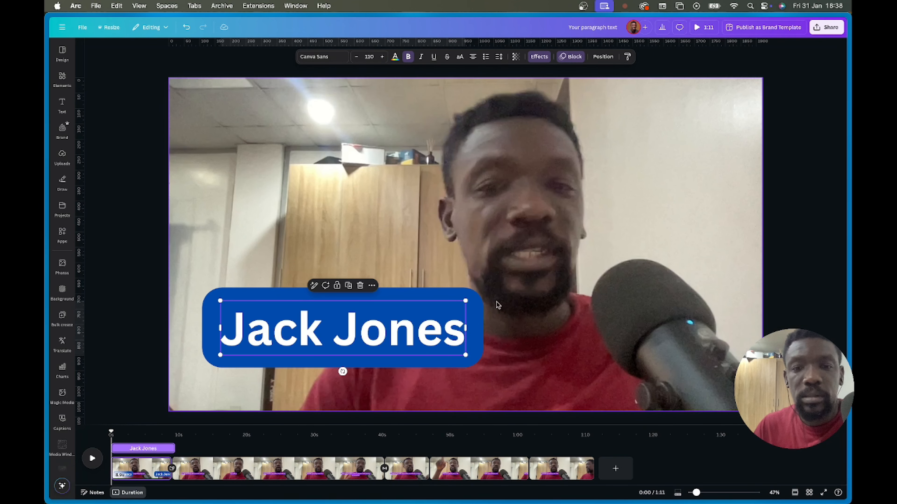
{"action": "left_click_drag", "start_coordinate": [466, 301], "coordinate": [279, 352]}
- Change the label text to 'The Canva Geek' and nudge it slightly right and up
{"action": "double_click", "coordinate": [278, 346]}
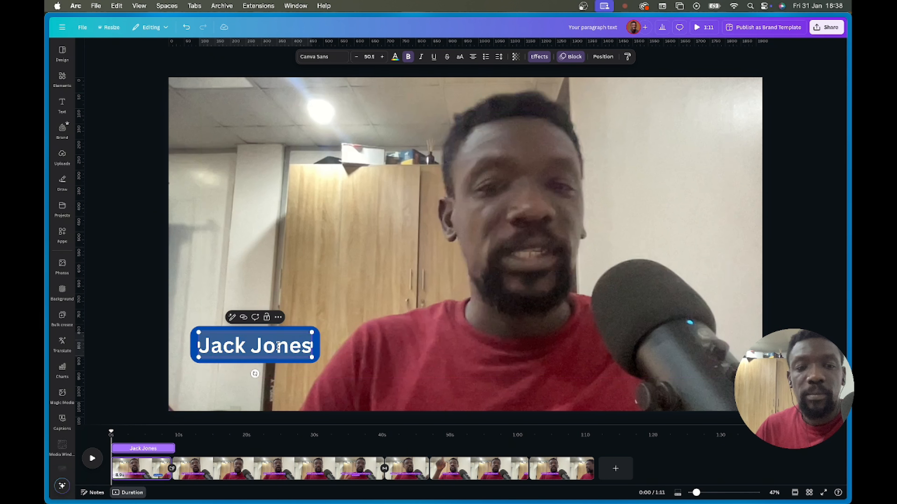
{"action": "type", "text": "The"}
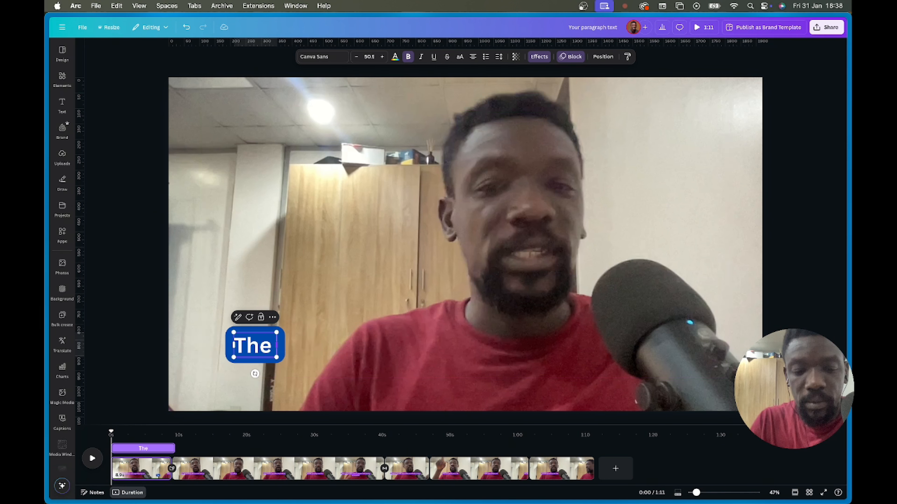
{"action": "type", "text": " Canva Geek"}
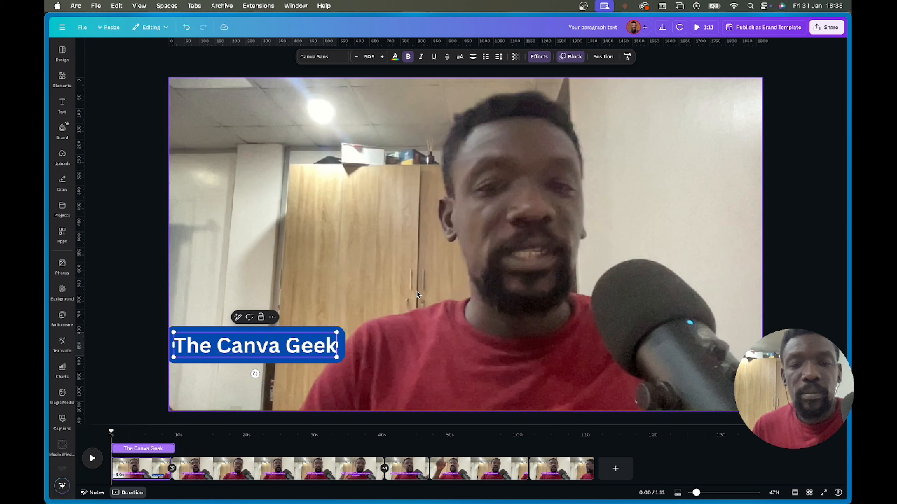
{"action": "left_click", "coordinate": [373, 292]}
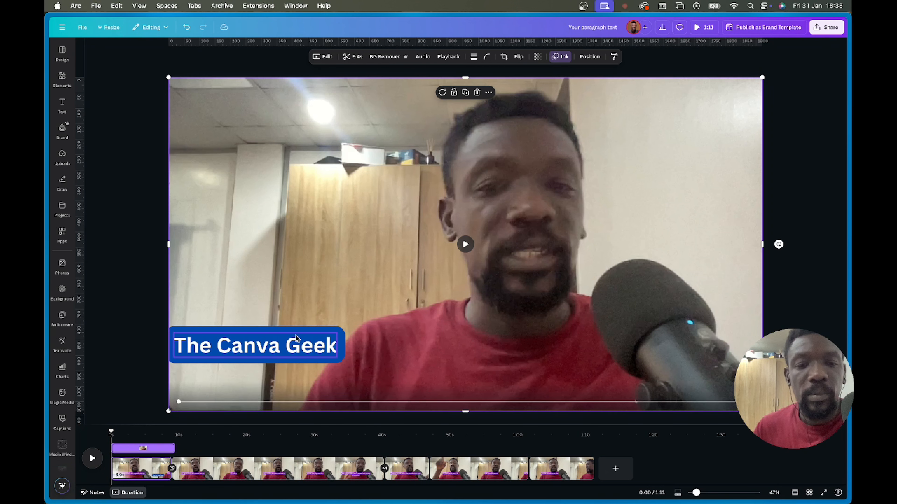
{"action": "left_click_drag", "start_coordinate": [295, 336], "coordinate": [319, 320]}
{"action": "left_click", "coordinate": [452, 306]}
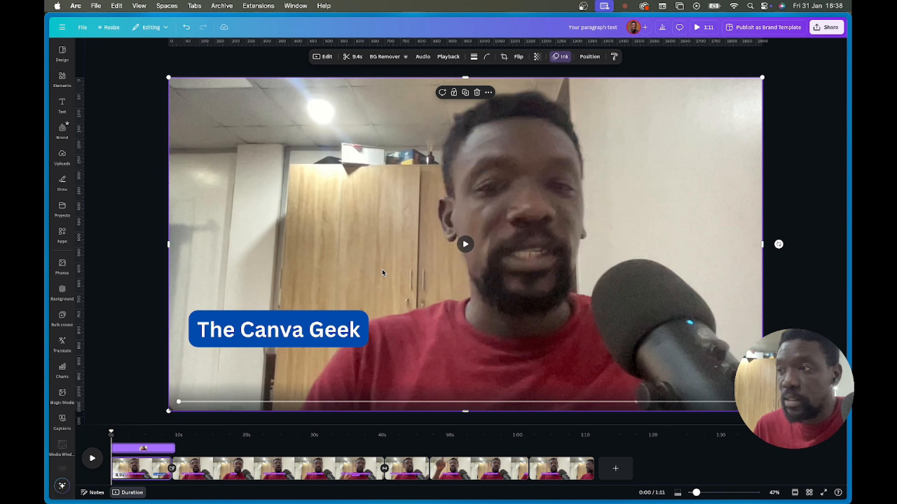
- Add a text box below the title reading 'Design Tutor and Tech Expert'
{"action": "key", "text": "t"}
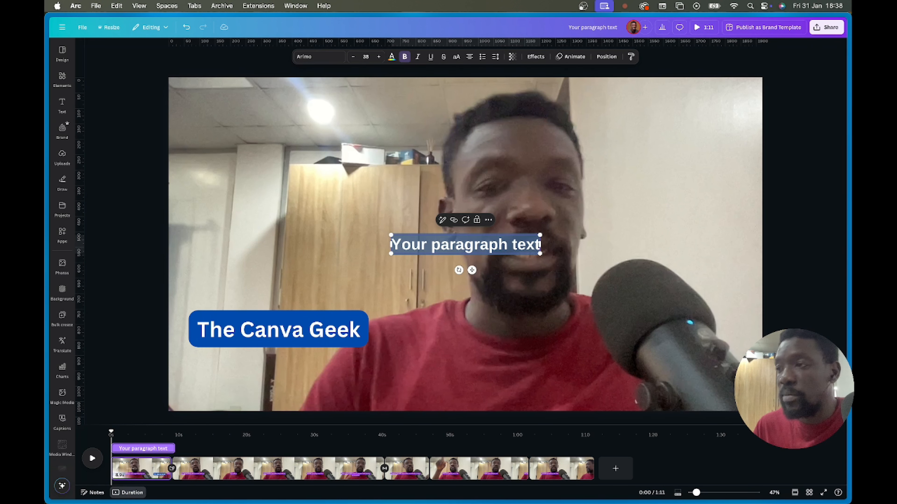
{"action": "left_click", "coordinate": [600, 231]}
{"action": "left_click_drag", "start_coordinate": [498, 245], "coordinate": [303, 358]}
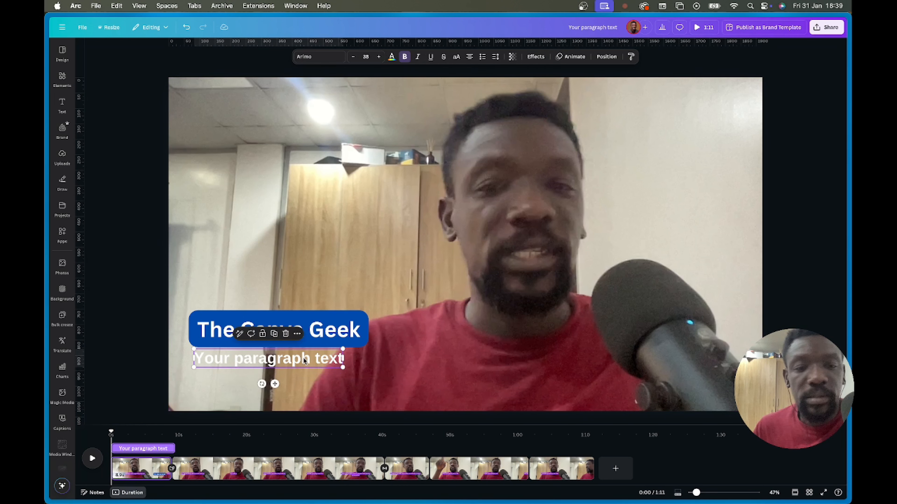
{"action": "double_click", "coordinate": [303, 359]}
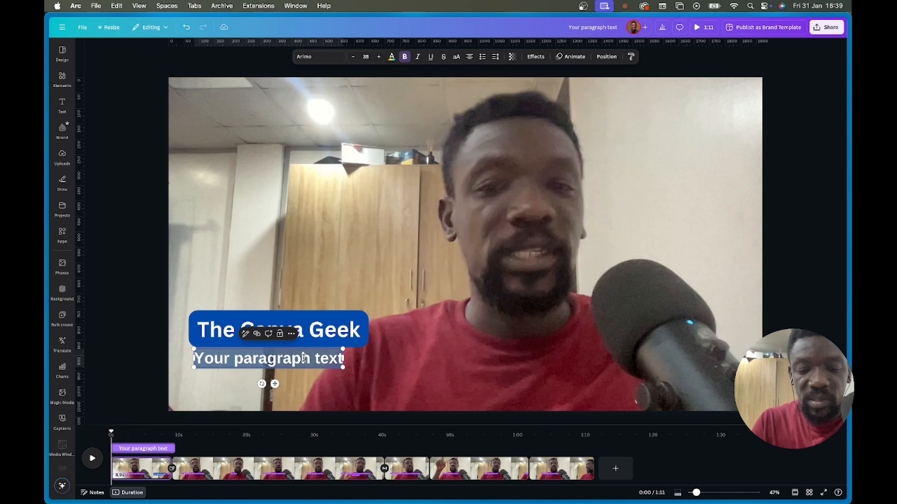
{"action": "type", "text": "Design"}
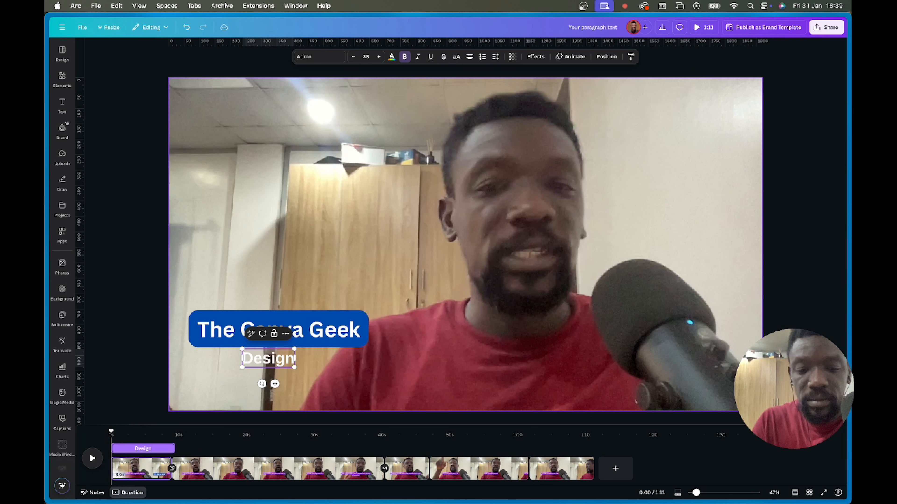
{"action": "type", "text": " Tutor"}
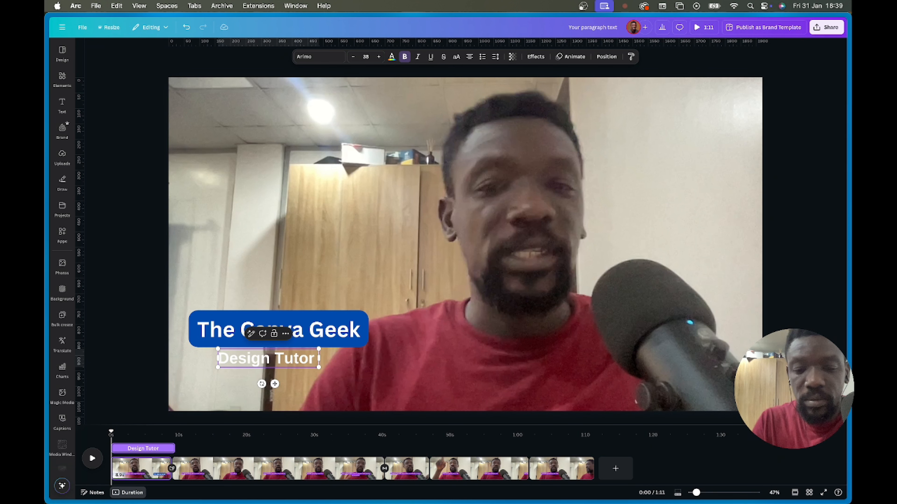
{"action": "type", "text": " and Tech"}
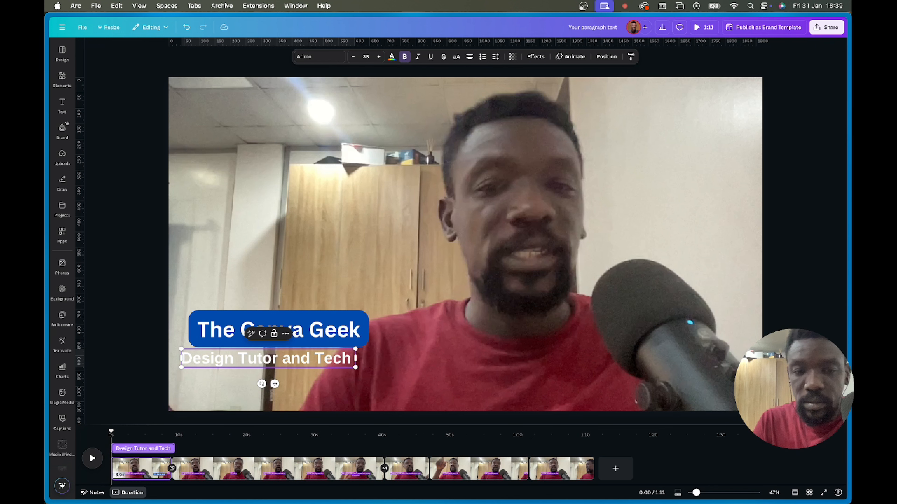
{"action": "type", "text": " Expert"}
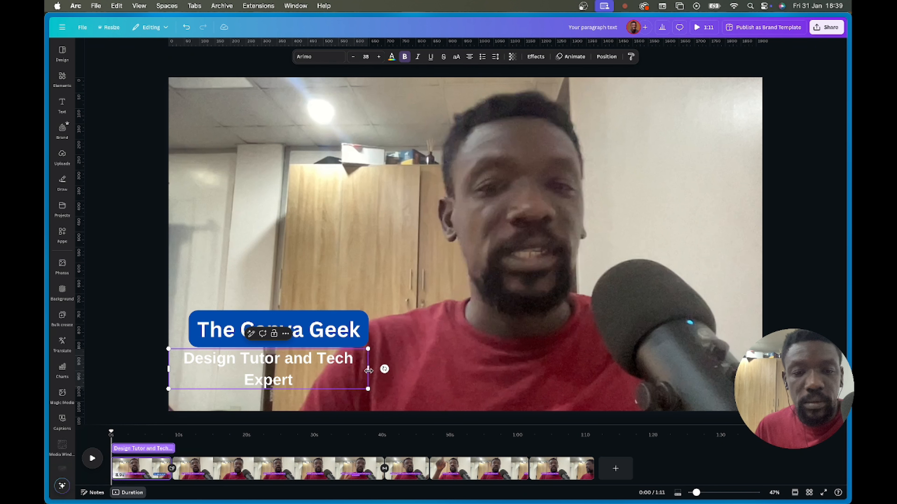
- Widen the subtitle to a single line, left-align it, and position it under the title
{"action": "left_click_drag", "start_coordinate": [376, 368], "coordinate": [338, 354]}
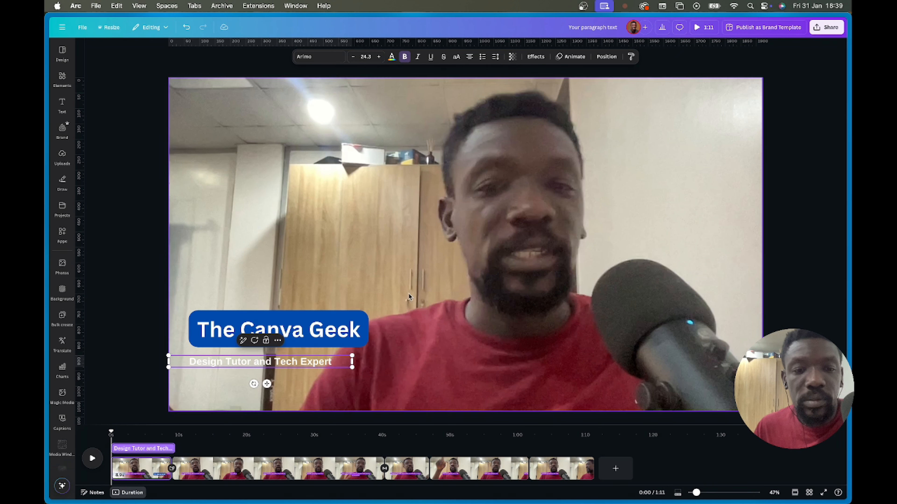
{"action": "left_click", "coordinate": [337, 353]}
{"action": "left_click_drag", "start_coordinate": [282, 363], "coordinate": [294, 356]}
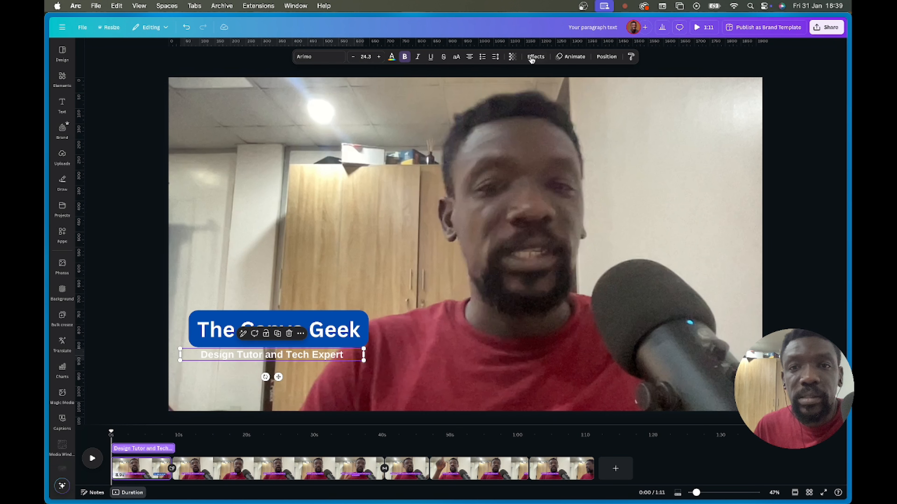
{"action": "left_click", "coordinate": [470, 57]}
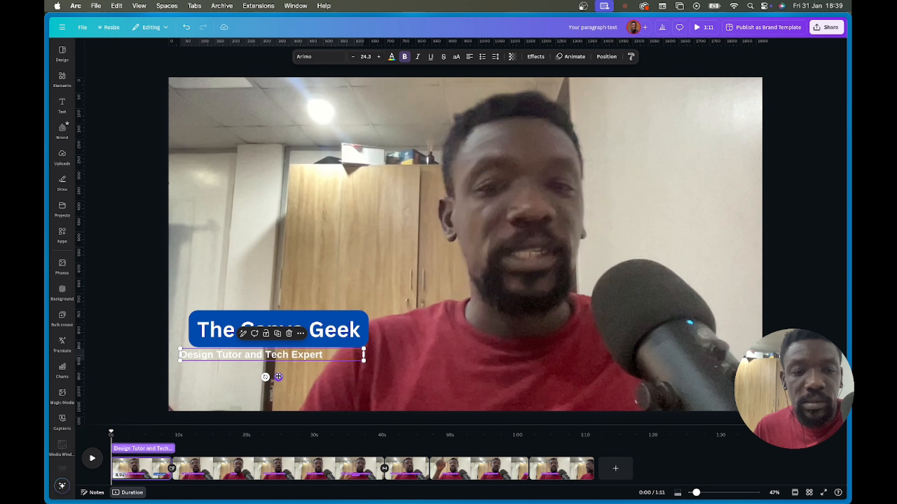
{"action": "left_click_drag", "start_coordinate": [278, 377], "coordinate": [294, 378]}
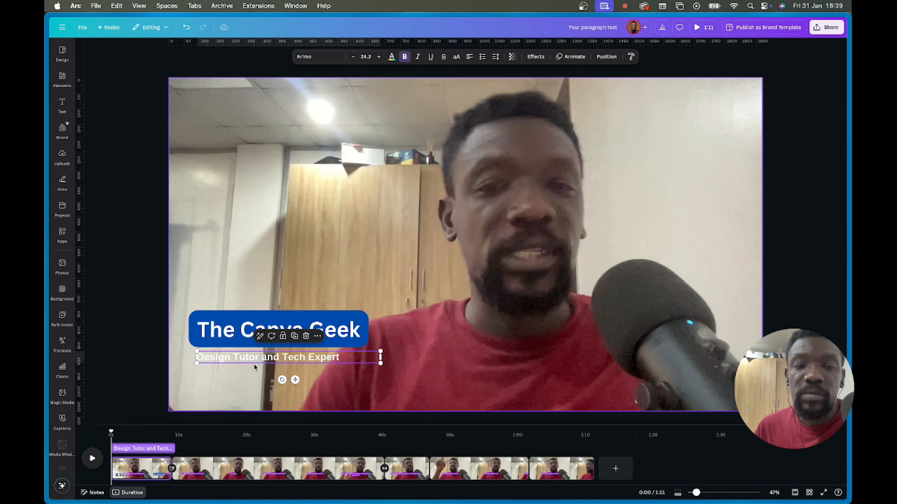
- Apply the Lift text effect to the subtitle and keep it bold
{"action": "left_click", "coordinate": [535, 57]}
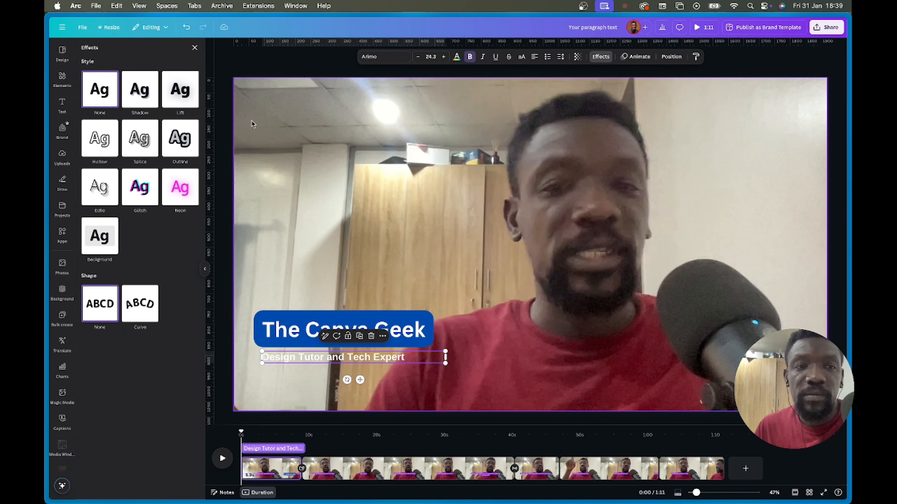
{"action": "left_click", "coordinate": [180, 89]}
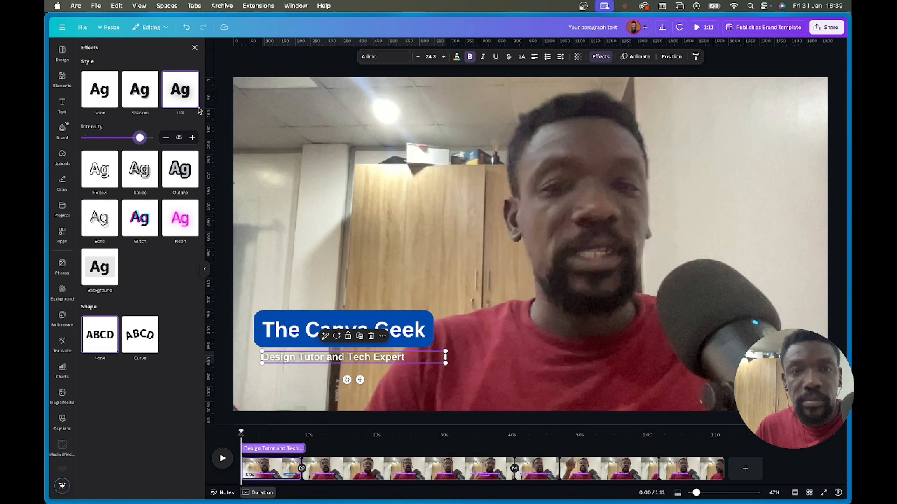
{"action": "left_click", "coordinate": [471, 61]}
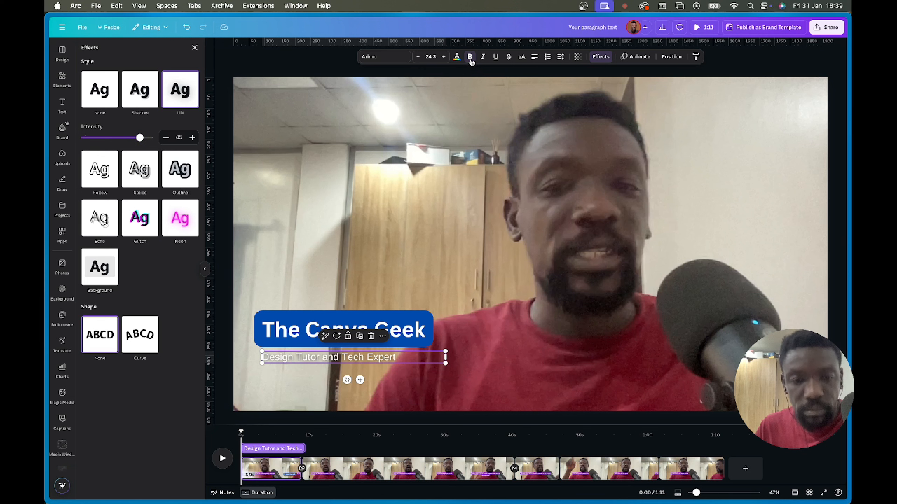
{"action": "left_click", "coordinate": [471, 60]}
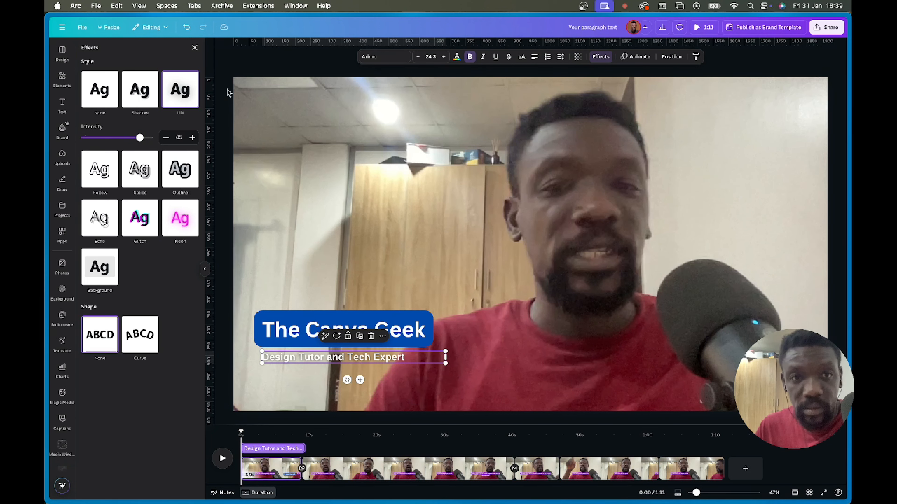
- Change the subtitle font to Clash Display Variable Bold
{"action": "left_click", "coordinate": [397, 61]}
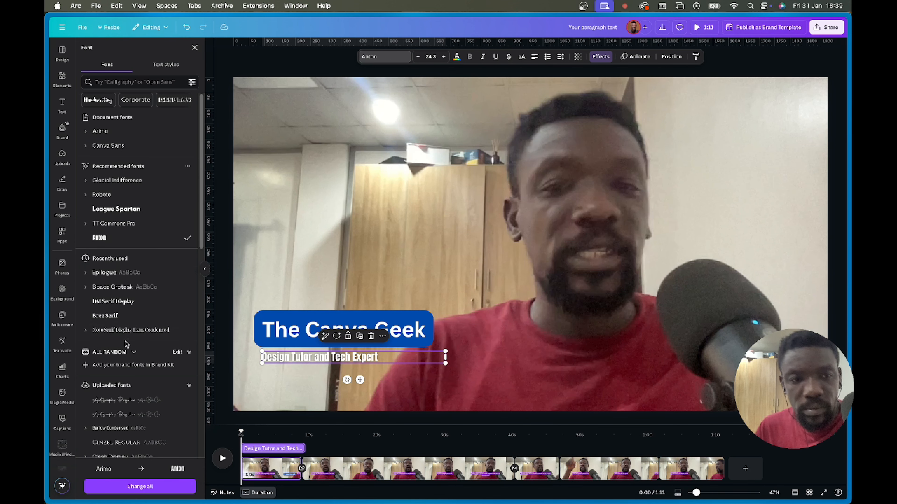
{"action": "scroll", "coordinate": [126, 345], "scroll_direction": "down", "scroll_amount": 5}
{"action": "left_click", "coordinate": [189, 332]}
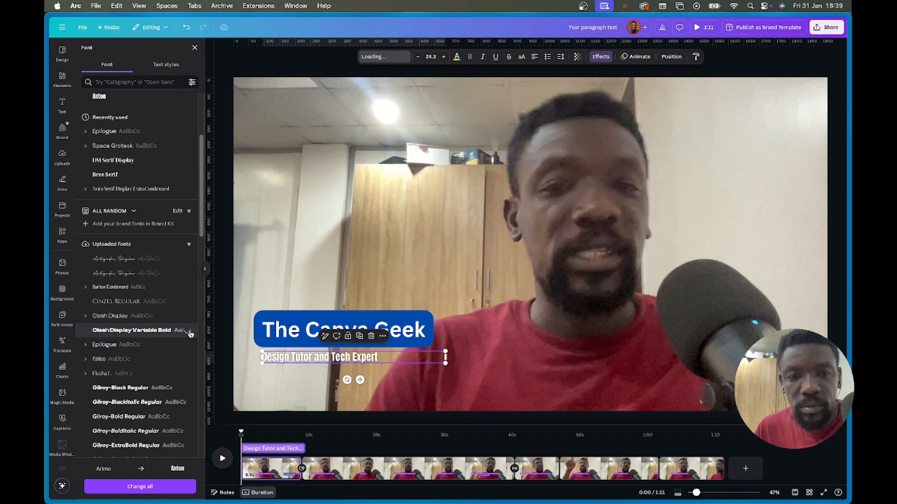
{"action": "left_click", "coordinate": [516, 320]}
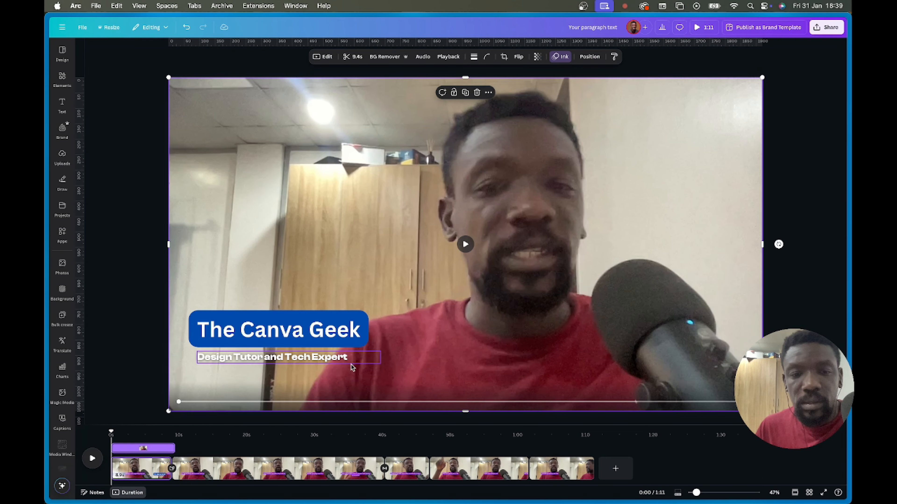
- Select The Canva Geek title on the canvas
{"action": "left_click", "coordinate": [367, 360]}
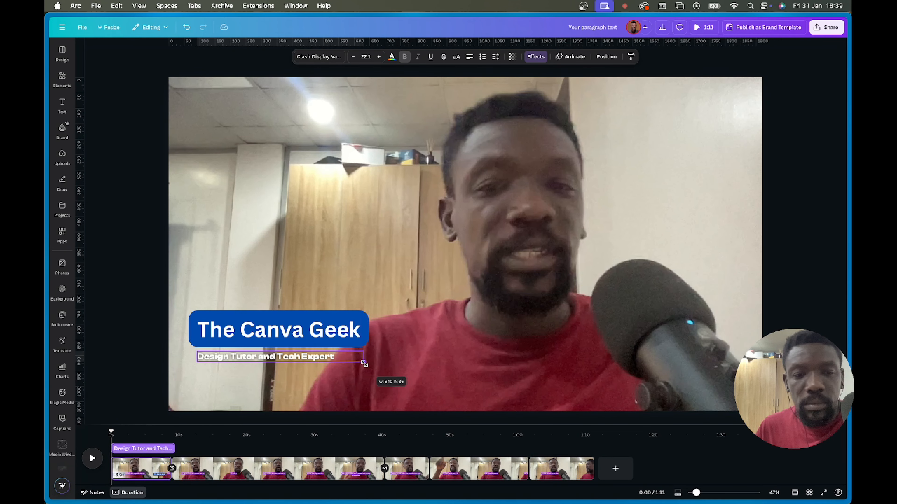
{"action": "left_click", "coordinate": [388, 382]}
{"action": "left_click", "coordinate": [308, 327]}
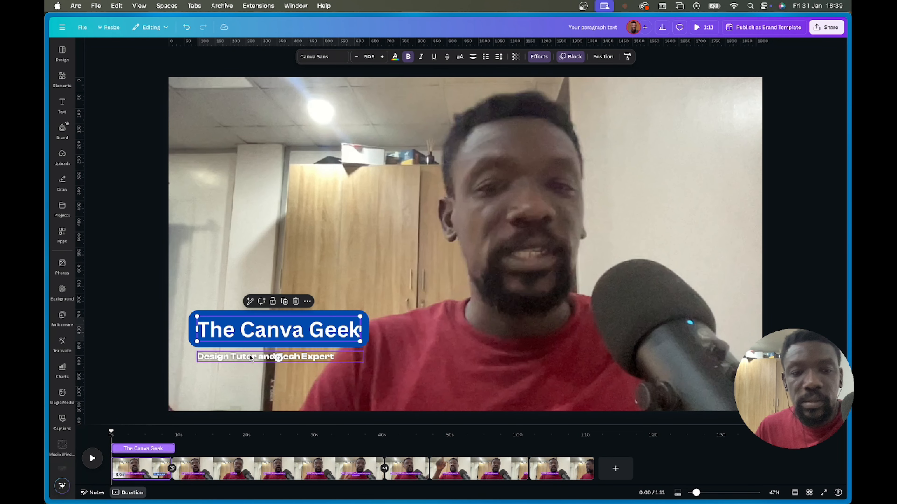
{"action": "left_click", "coordinate": [250, 357]}
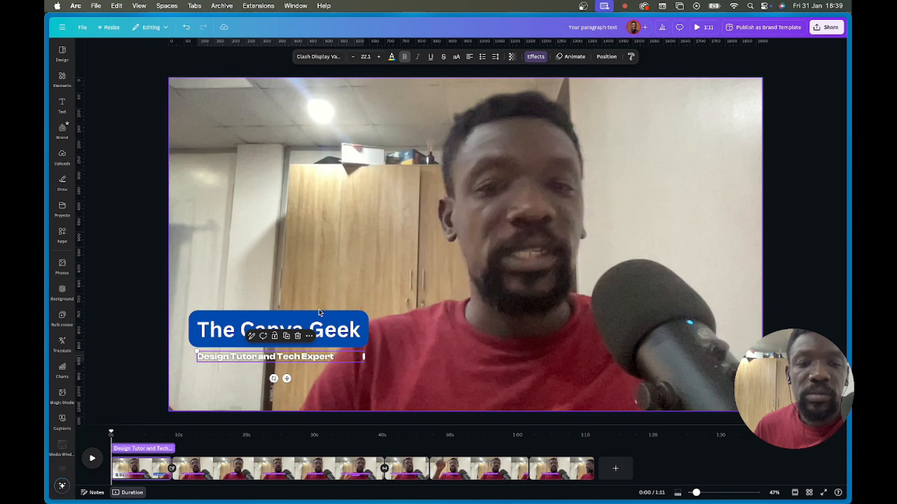
{"action": "left_click", "coordinate": [323, 327]}
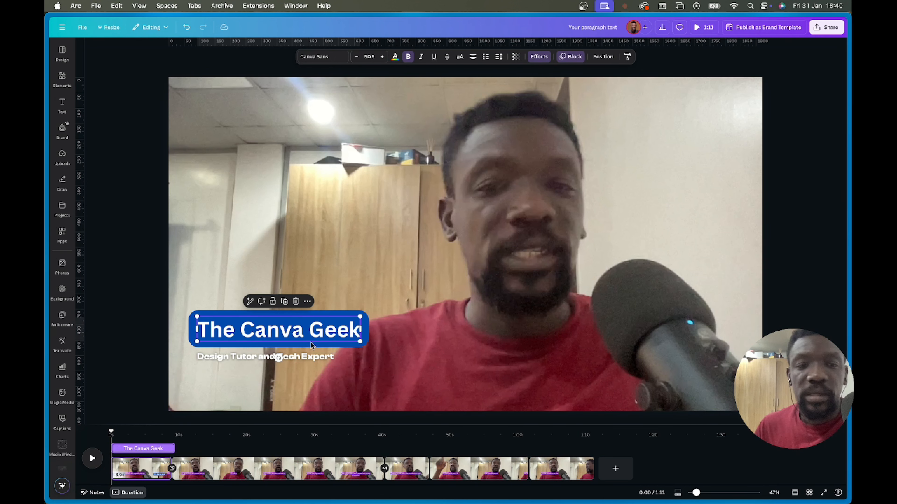
- Set the title's Effects background block colour to purple, then compare it with the subtitle
{"action": "left_click", "coordinate": [539, 57]}
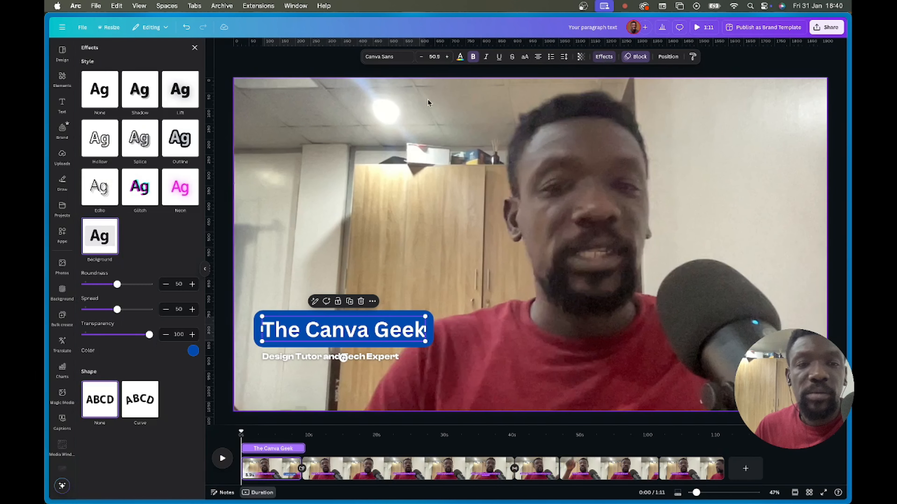
{"action": "left_click", "coordinate": [193, 355]}
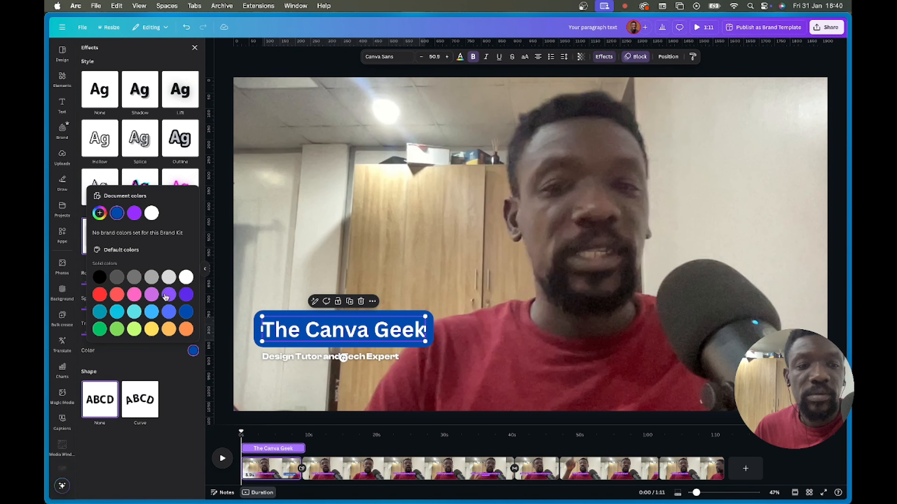
{"action": "left_click", "coordinate": [100, 296]}
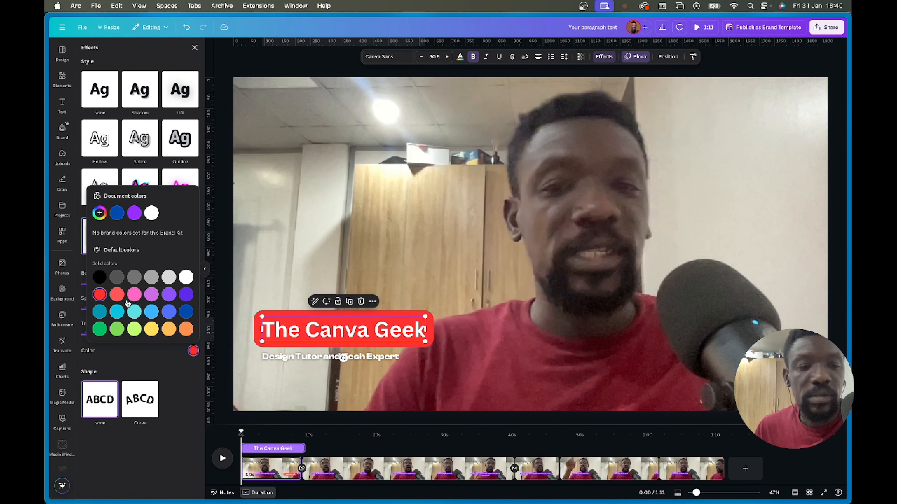
{"action": "left_click", "coordinate": [187, 312]}
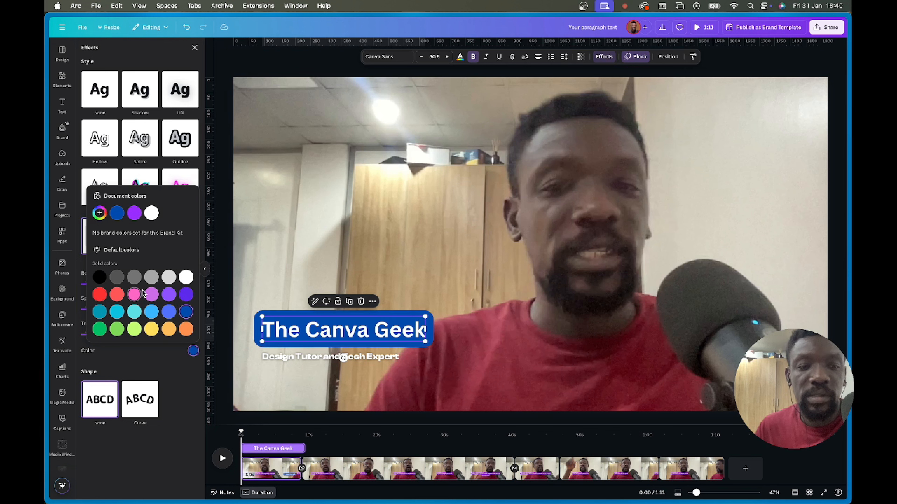
{"action": "left_click", "coordinate": [185, 296]}
{"action": "left_click", "coordinate": [360, 359]}
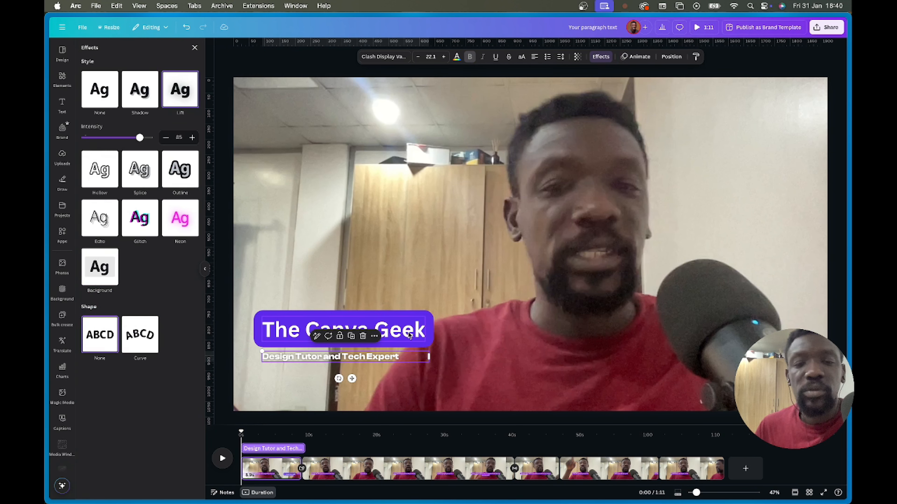
{"action": "left_click", "coordinate": [428, 325]}
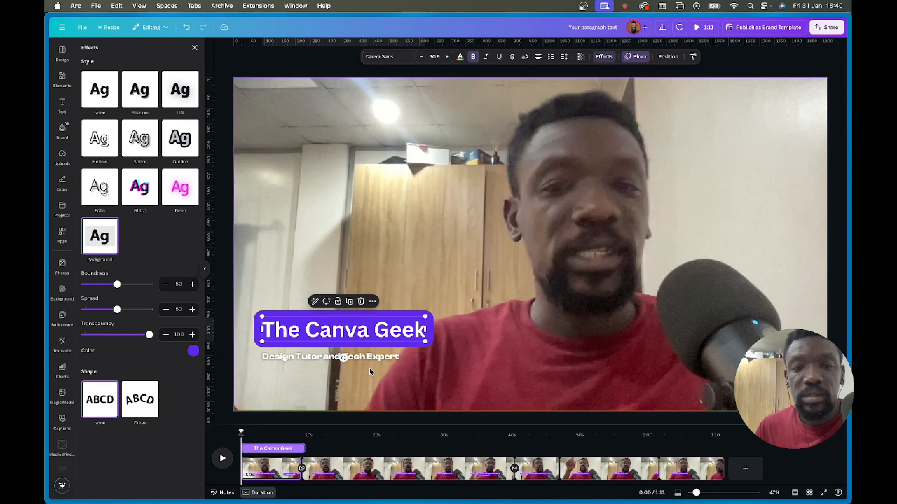
{"action": "left_click", "coordinate": [378, 356]}
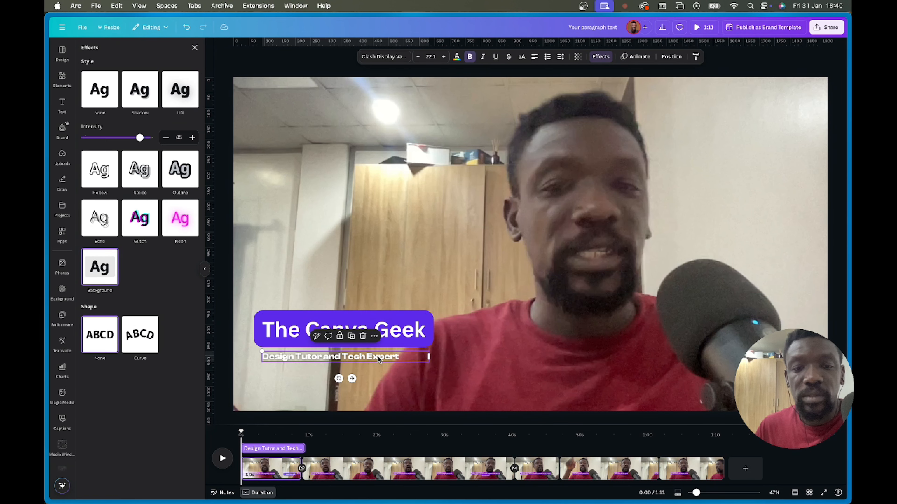
- Give the Design Tutor and Tech Expert subtitle a Baseline animation at slower speed
{"action": "left_click", "coordinate": [632, 59]}
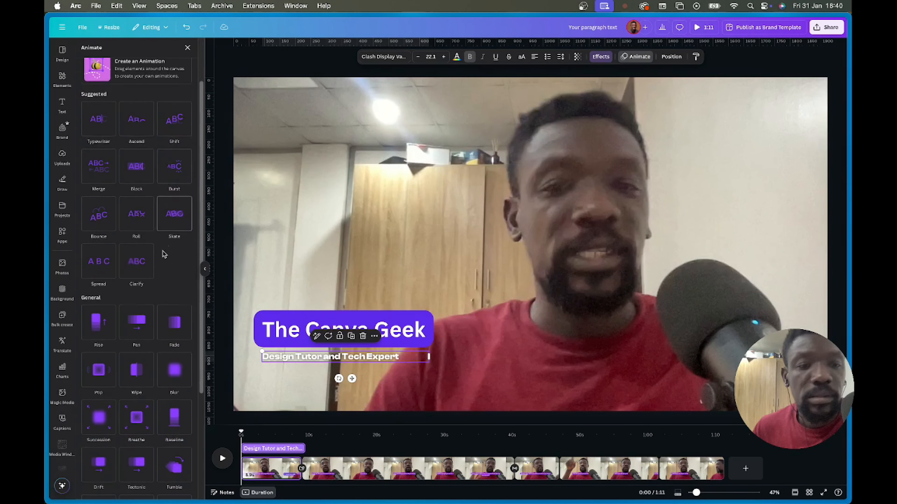
{"action": "scroll", "coordinate": [164, 254], "scroll_direction": "down", "scroll_amount": 3}
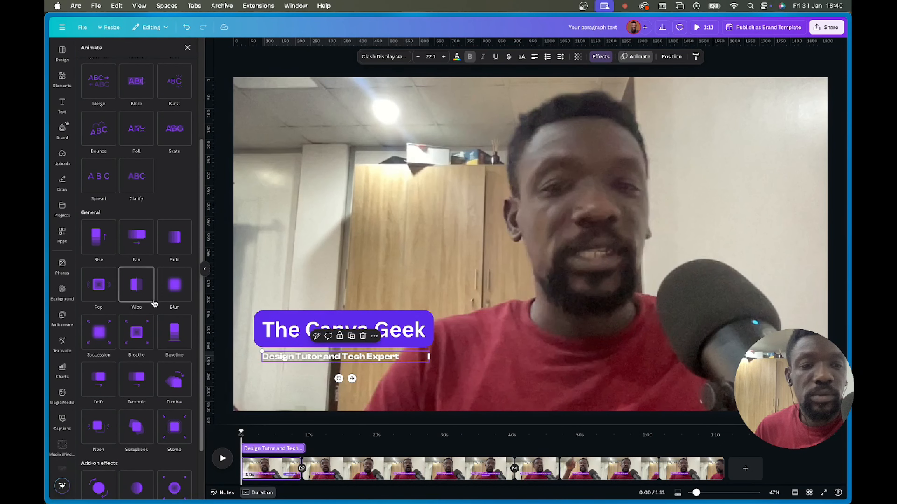
{"action": "left_click", "coordinate": [173, 341]}
{"action": "scroll", "coordinate": [156, 417], "scroll_direction": "down", "scroll_amount": 2}
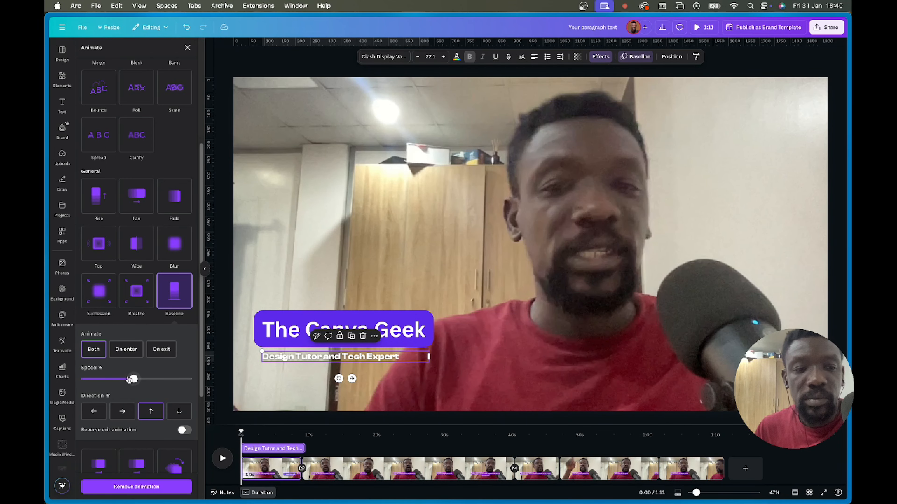
{"action": "left_click_drag", "start_coordinate": [102, 380], "coordinate": [95, 380]}
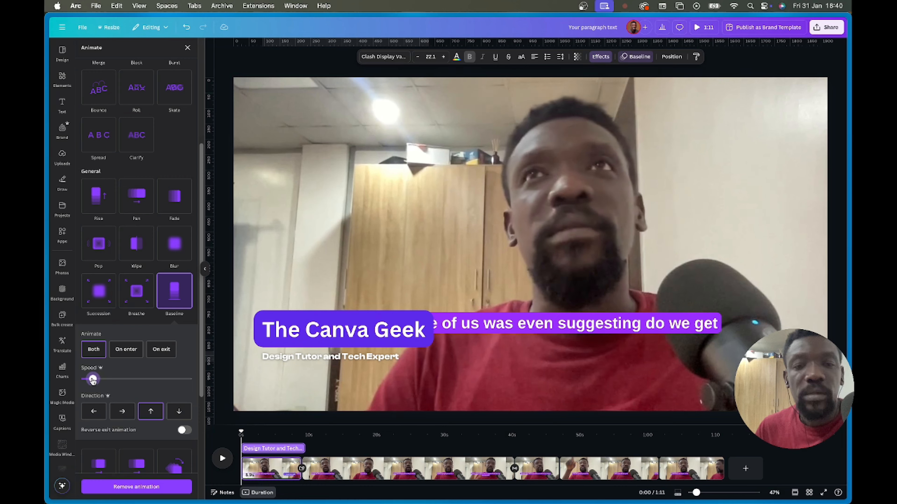
{"action": "left_click_drag", "start_coordinate": [95, 381], "coordinate": [93, 381]}
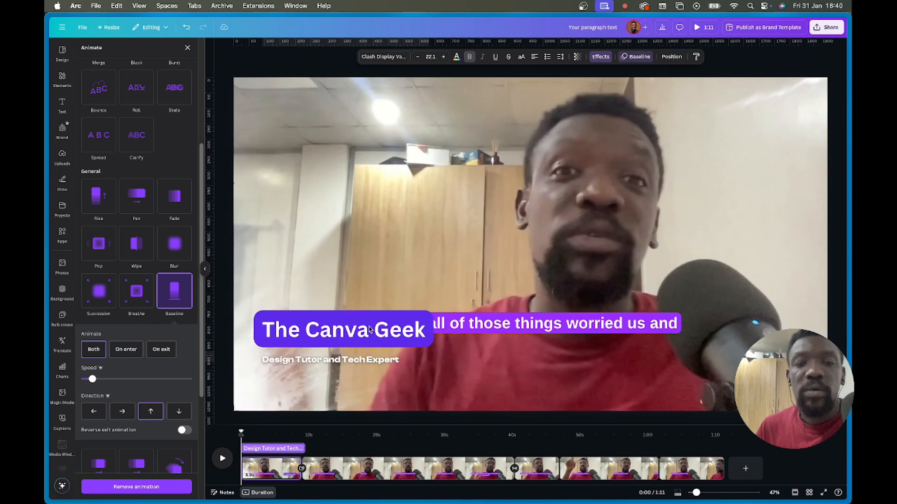
- Select the title and subtitle together and drag them lower on the video
{"action": "left_click", "coordinate": [422, 331]}
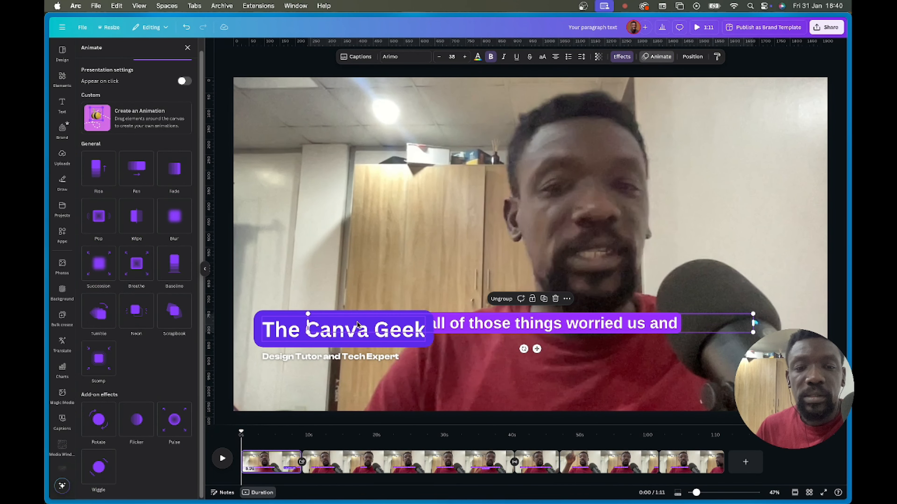
{"action": "left_click", "coordinate": [379, 358]}
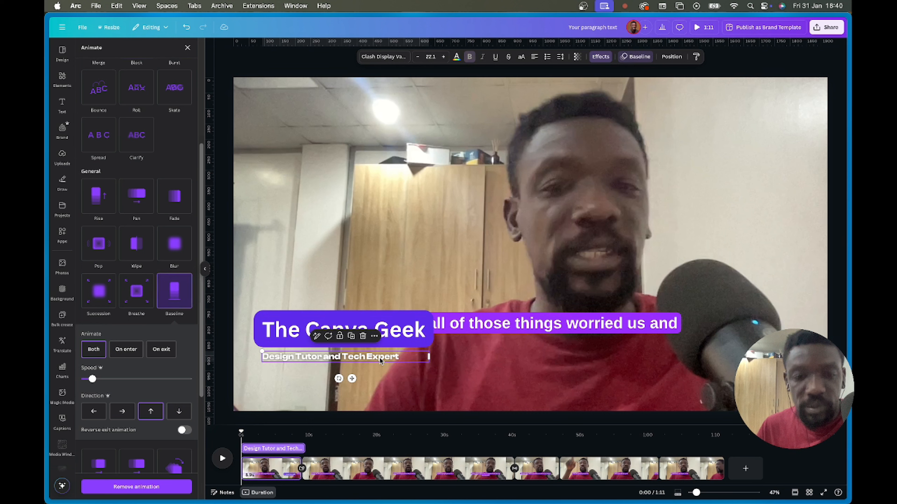
{"action": "left_click", "coordinate": [389, 335], "text": "shift"}
{"action": "left_click_drag", "start_coordinate": [388, 335], "coordinate": [386, 366]}
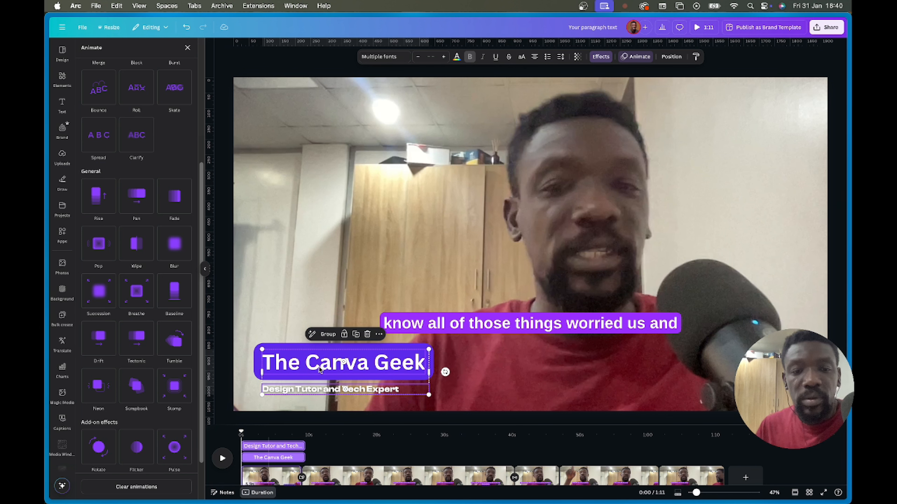
- Select only The Canva Geek title and bring up its animation settings
{"action": "left_click", "coordinate": [432, 246]}
{"action": "left_click", "coordinate": [365, 368]}
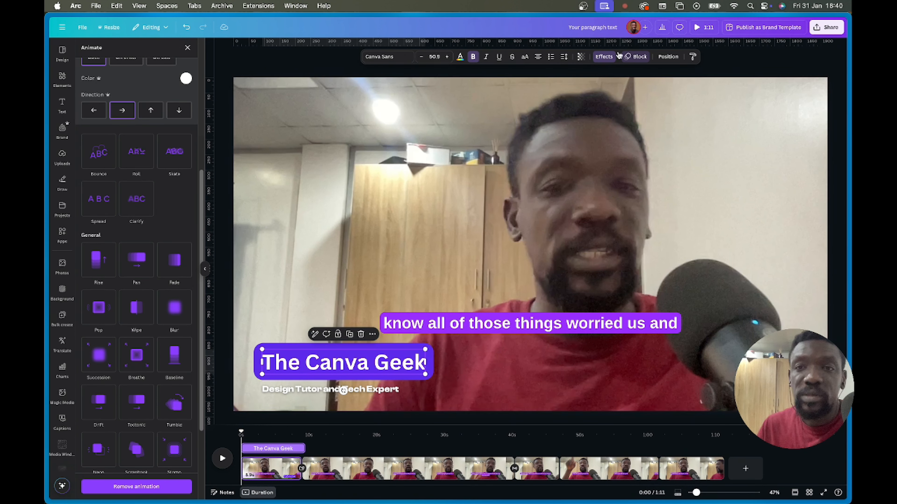
{"action": "left_click", "coordinate": [637, 59]}
{"action": "left_click", "coordinate": [571, 57]}
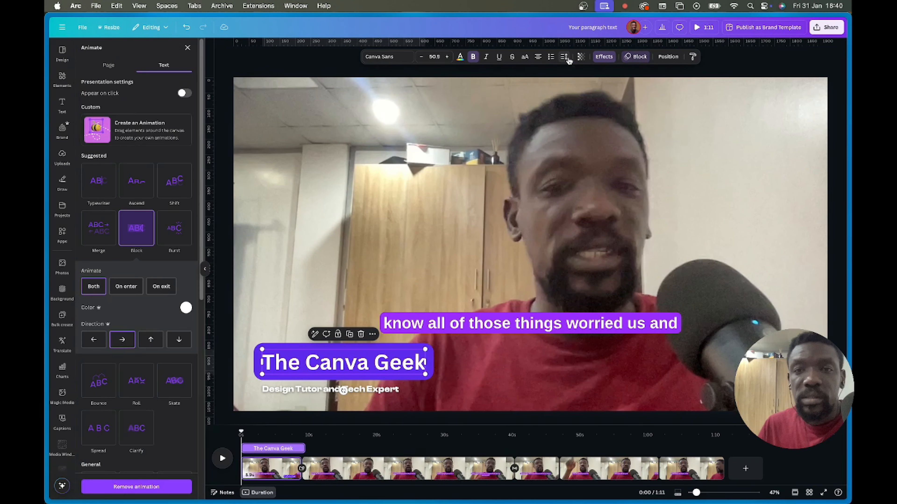
{"action": "left_click", "coordinate": [637, 57]}
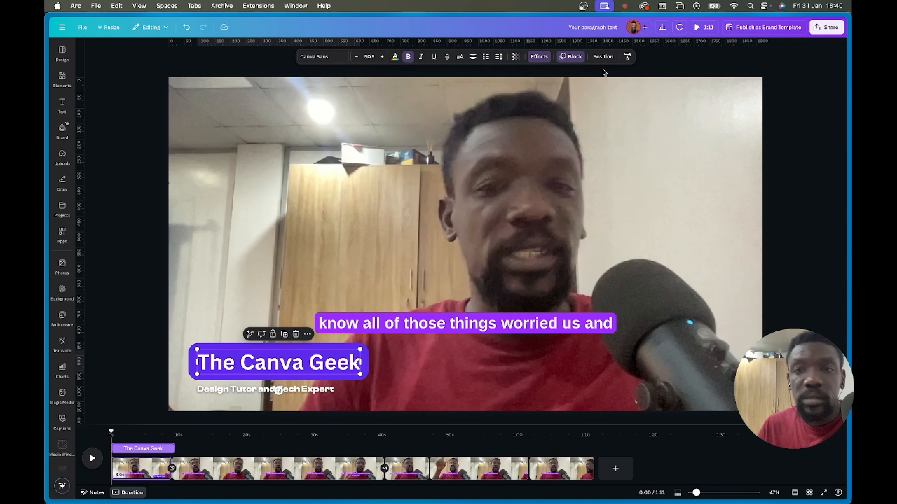
{"action": "left_click", "coordinate": [572, 57]}
- Switch the title's animation to Typewriter, adjust its speed, and play it on enter only
{"action": "scroll", "coordinate": [151, 334], "scroll_direction": "down", "scroll_amount": 5}
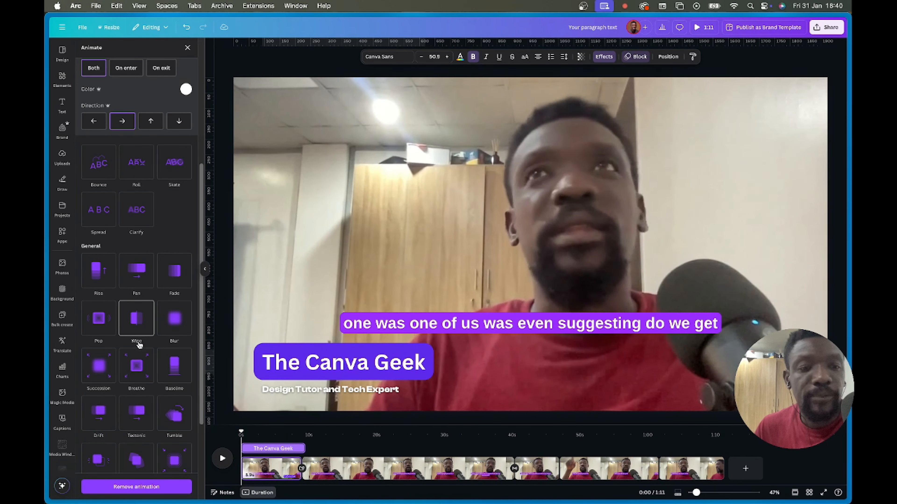
{"action": "scroll", "coordinate": [141, 328], "scroll_direction": "down", "scroll_amount": 3}
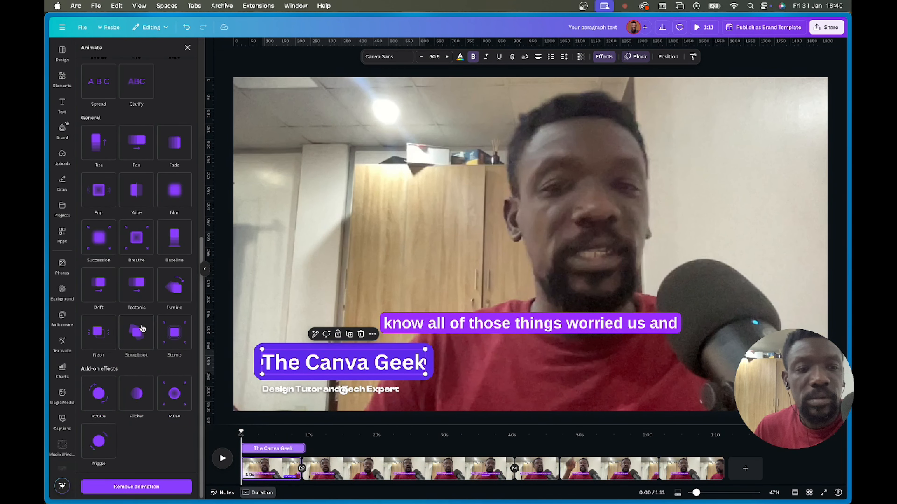
{"action": "scroll", "coordinate": [139, 318], "scroll_direction": "up", "scroll_amount": 2}
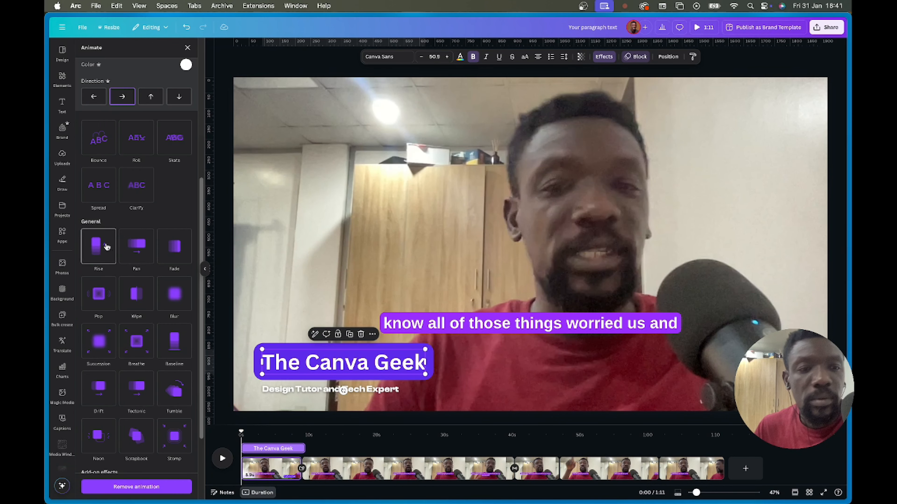
{"action": "scroll", "coordinate": [120, 212], "scroll_direction": "up", "scroll_amount": 5}
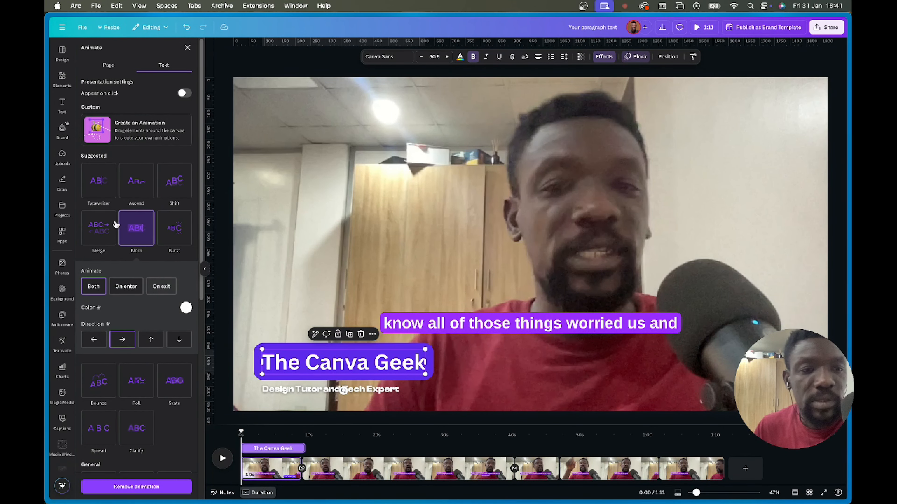
{"action": "left_click", "coordinate": [100, 182]}
{"action": "mouse_move", "coordinate": [133, 269]}
{"action": "left_mouse_down"}
{"action": "mouse_move", "coordinate": [110, 269]}
{"action": "mouse_move", "coordinate": [141, 269]}
{"action": "left_mouse_up"}
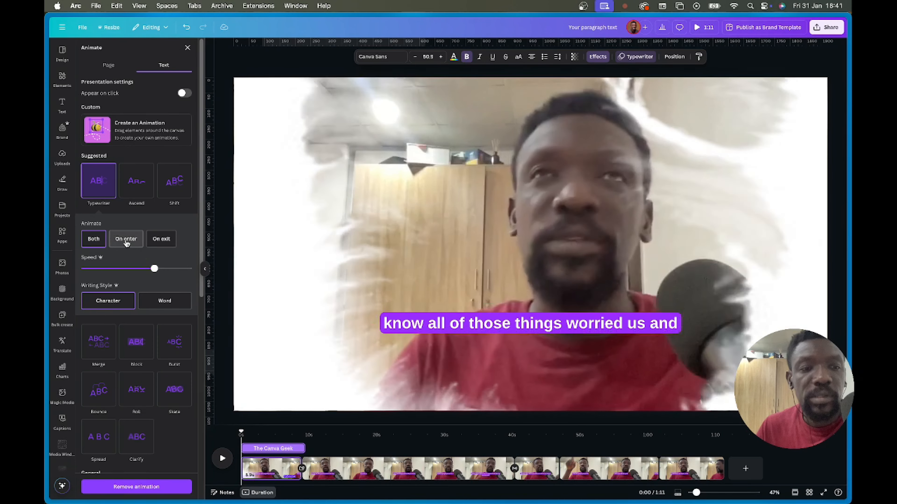
{"action": "left_click", "coordinate": [131, 243]}
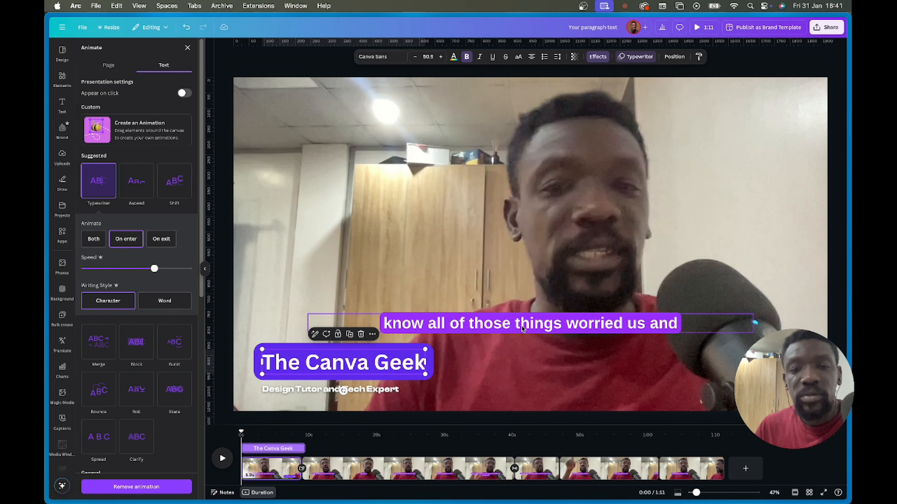
- Raise the third clip's caption to match the caption height on the second clip
{"action": "left_click", "coordinate": [616, 338]}
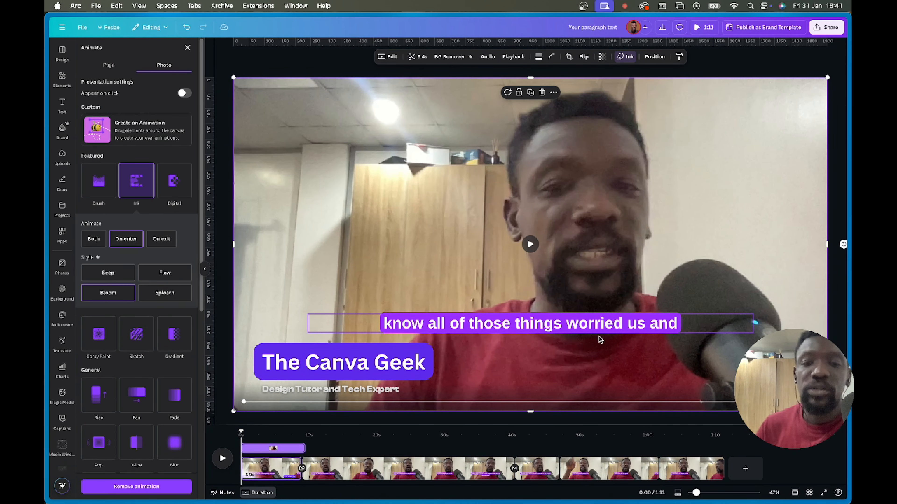
{"action": "left_click", "coordinate": [405, 463]}
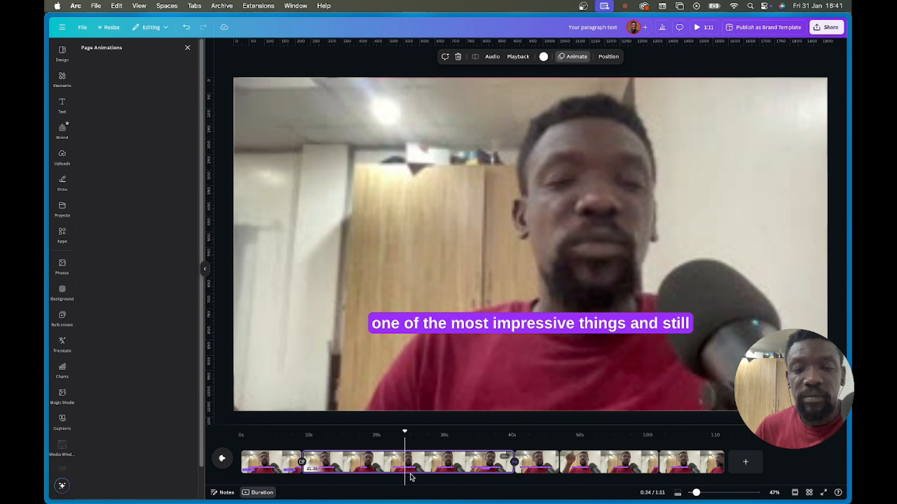
{"action": "left_click", "coordinate": [534, 466]}
{"action": "left_click", "coordinate": [571, 325]}
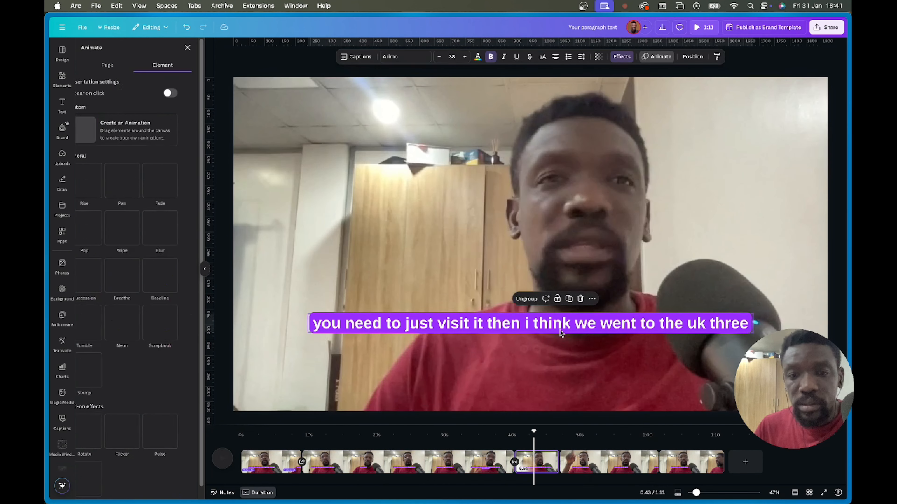
{"action": "left_click_drag", "start_coordinate": [570, 325], "coordinate": [572, 368]}
{"action": "left_click", "coordinate": [486, 467]}
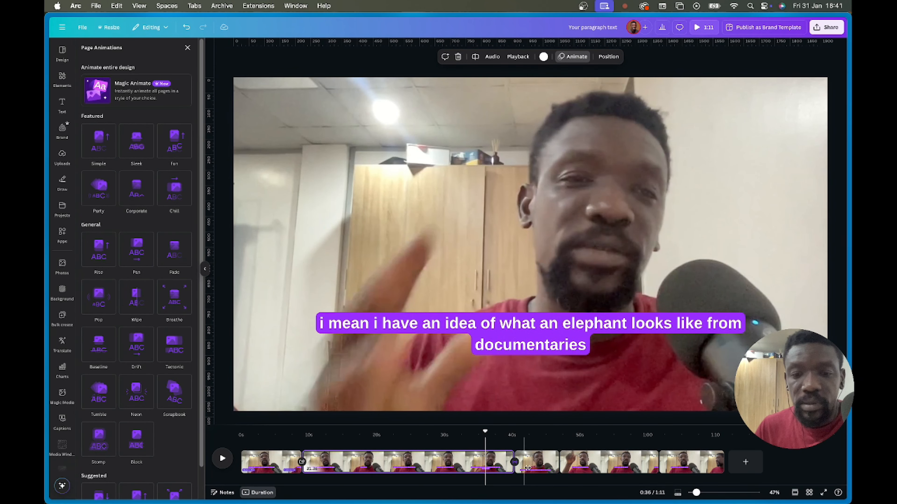
{"action": "left_click", "coordinate": [543, 466]}
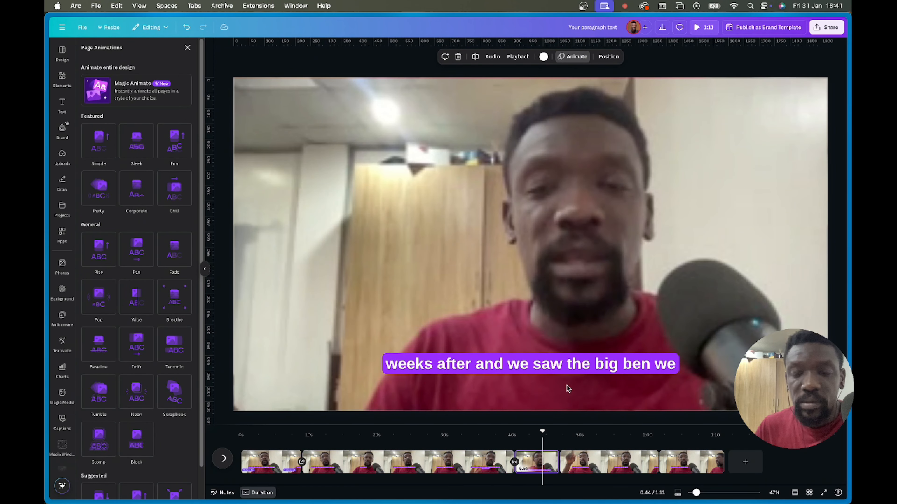
{"action": "left_click", "coordinate": [566, 369]}
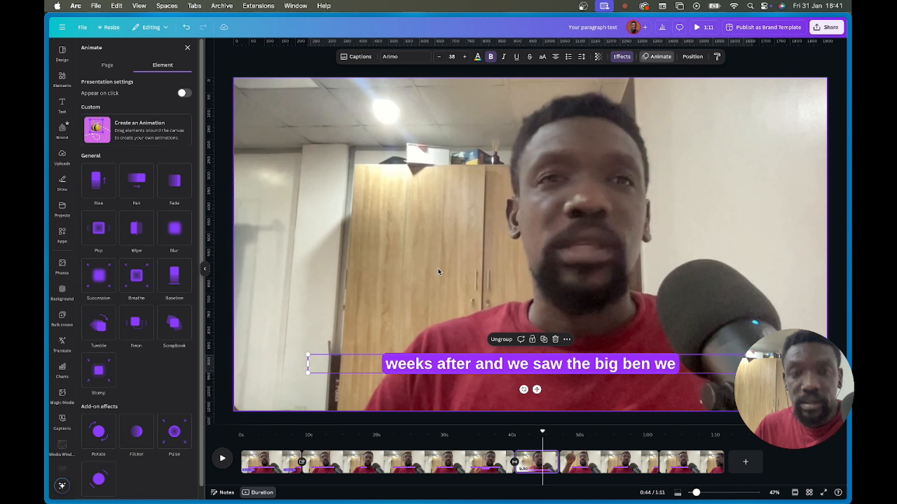
{"action": "left_click_drag", "start_coordinate": [529, 386], "coordinate": [526, 339]}
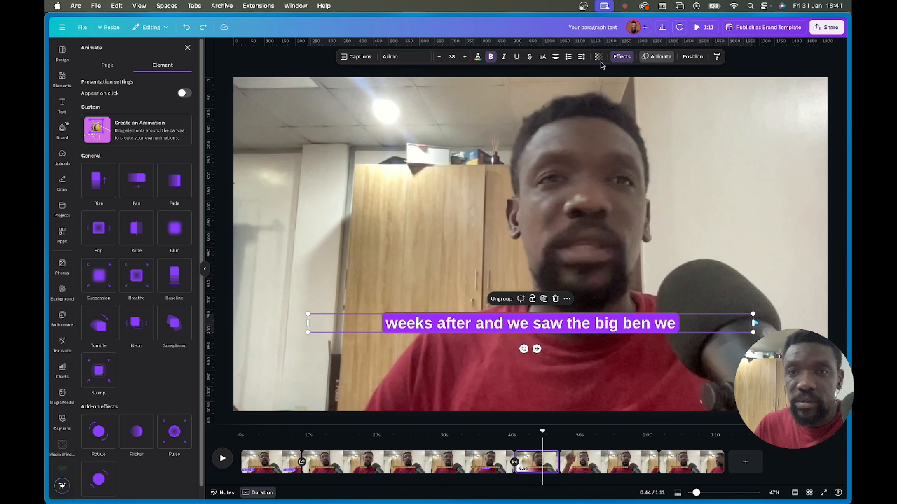
- Set the caption's background transparency to about 44, then play the video full screen
{"action": "left_click", "coordinate": [620, 57]}
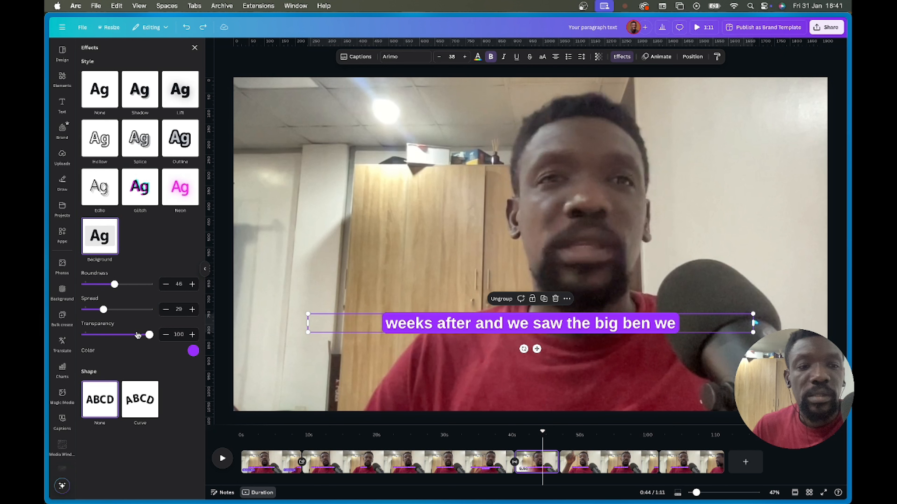
{"action": "left_click_drag", "start_coordinate": [146, 338], "coordinate": [113, 338]}
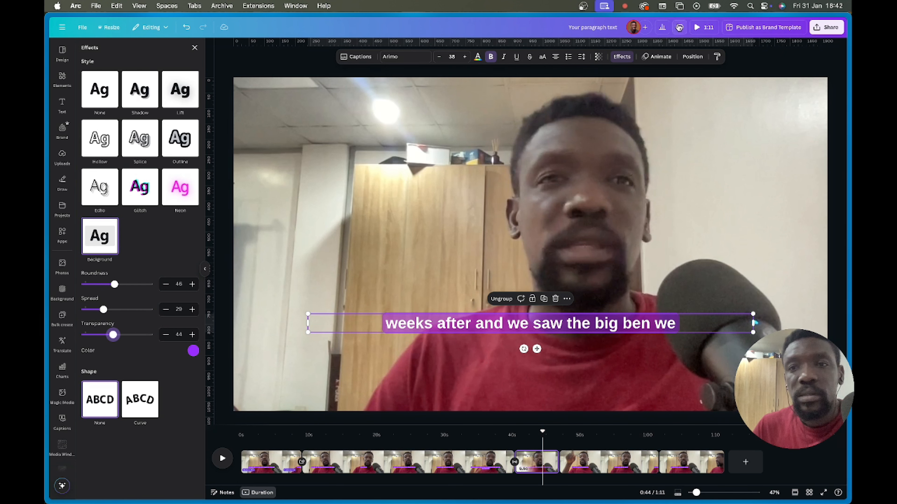
{"action": "left_click", "coordinate": [748, 159]}
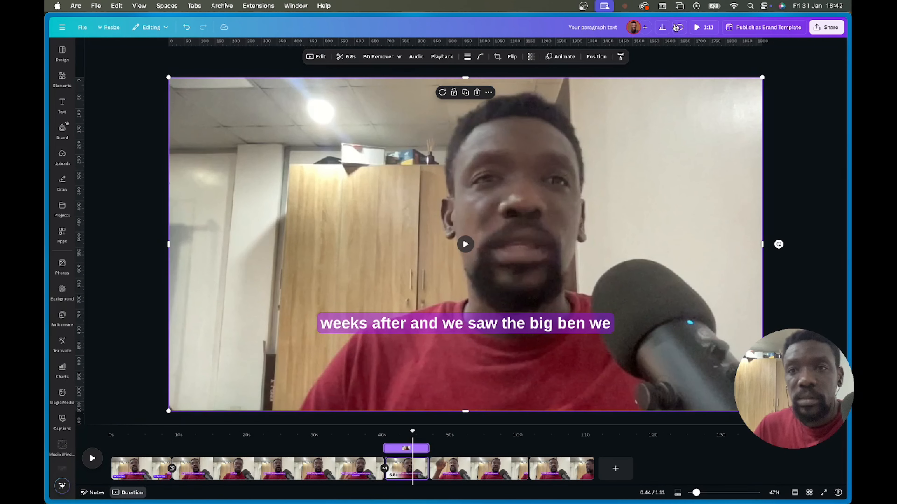
{"action": "left_click", "coordinate": [700, 29]}
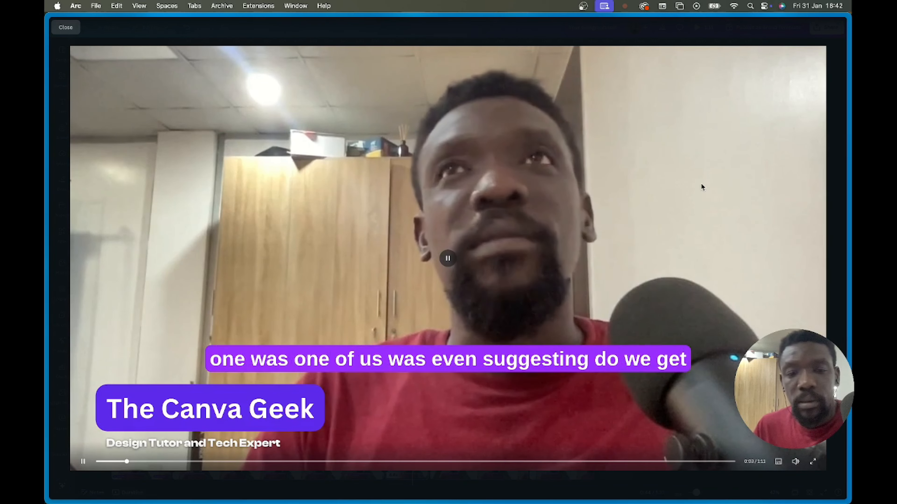
- Lower the current caption and drop a horizontal ruler guide along its line
{"action": "key", "text": "Escape"}
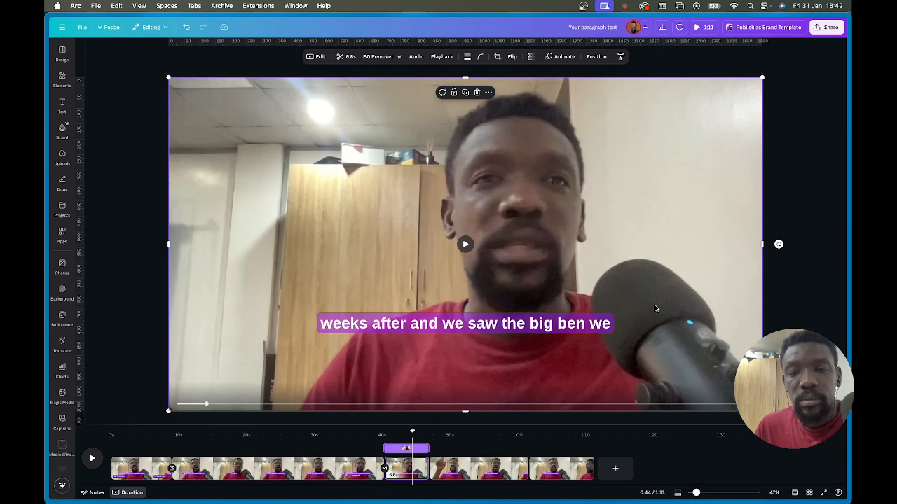
{"action": "left_click", "coordinate": [460, 328]}
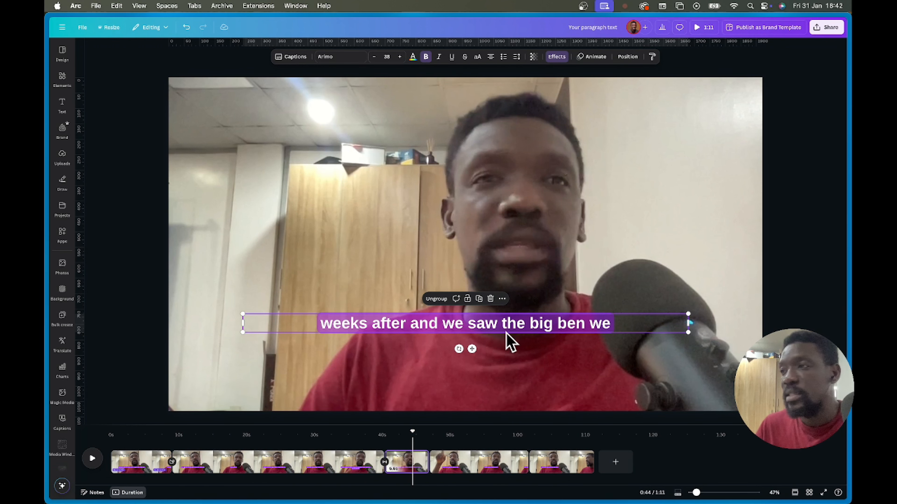
{"action": "left_click_drag", "start_coordinate": [489, 331], "coordinate": [500, 355]}
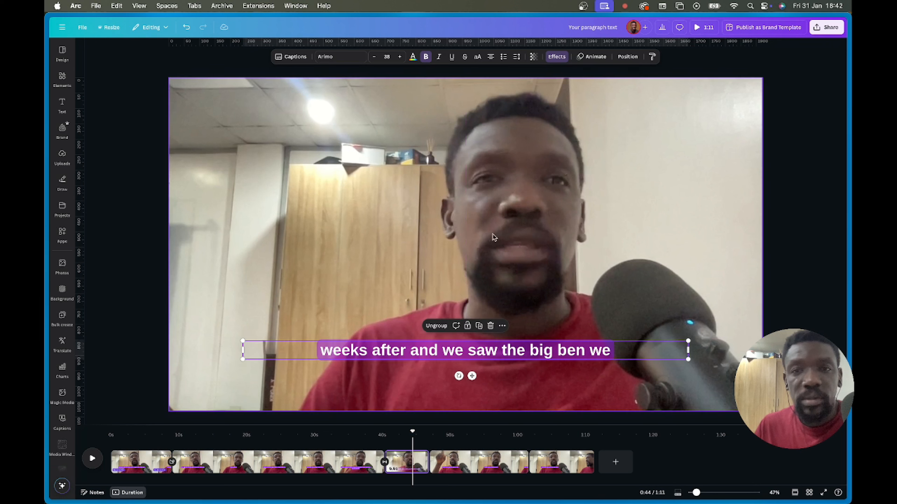
{"action": "mouse_move", "coordinate": [467, 42]}
{"action": "left_mouse_down"}
{"action": "mouse_move", "coordinate": [466, 351]}
{"action": "mouse_move", "coordinate": [464, 341]}
{"action": "left_mouse_up"}
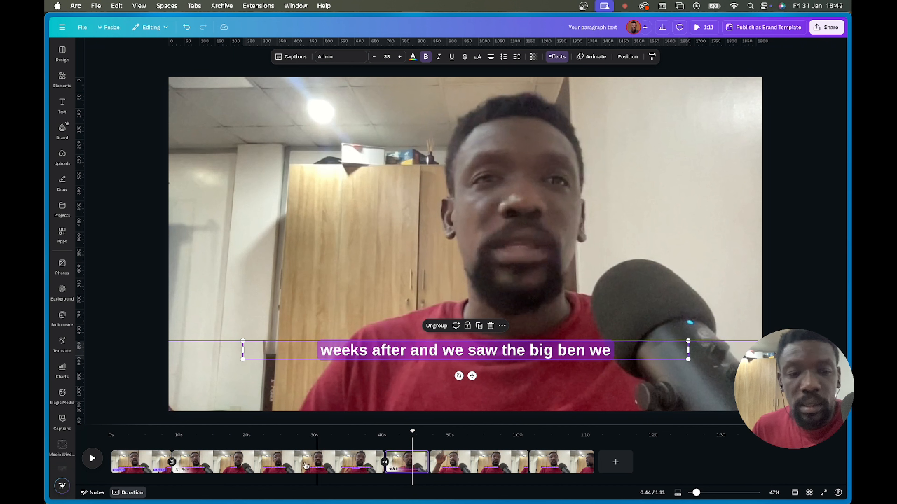
- Snap the first and second pages' captions, including 'that a city in', onto the guide
{"action": "left_click", "coordinate": [137, 459]}
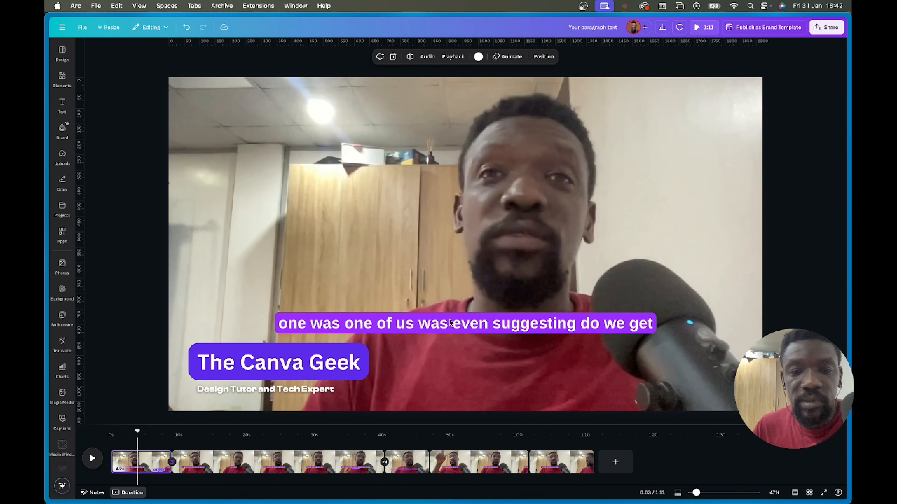
{"action": "left_click_drag", "start_coordinate": [471, 326], "coordinate": [473, 350]}
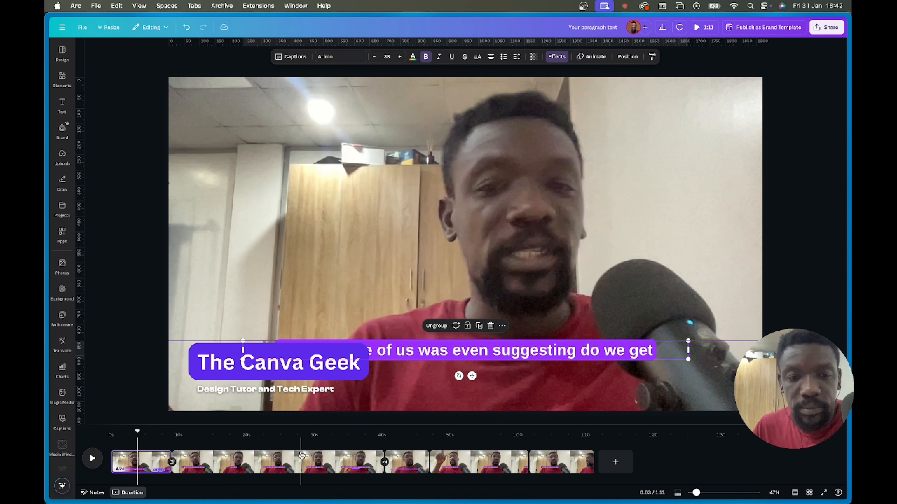
{"action": "left_click", "coordinate": [226, 468]}
{"action": "left_click", "coordinate": [460, 330]}
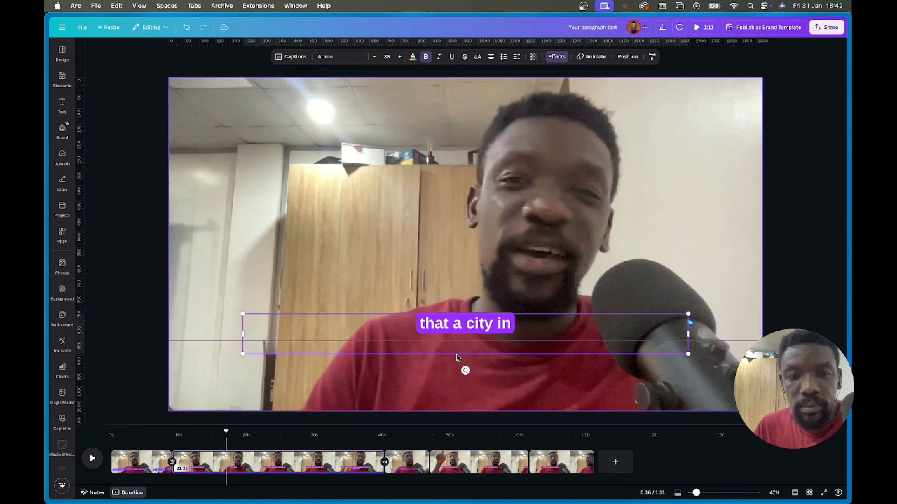
{"action": "left_click_drag", "start_coordinate": [460, 334], "coordinate": [458, 358]}
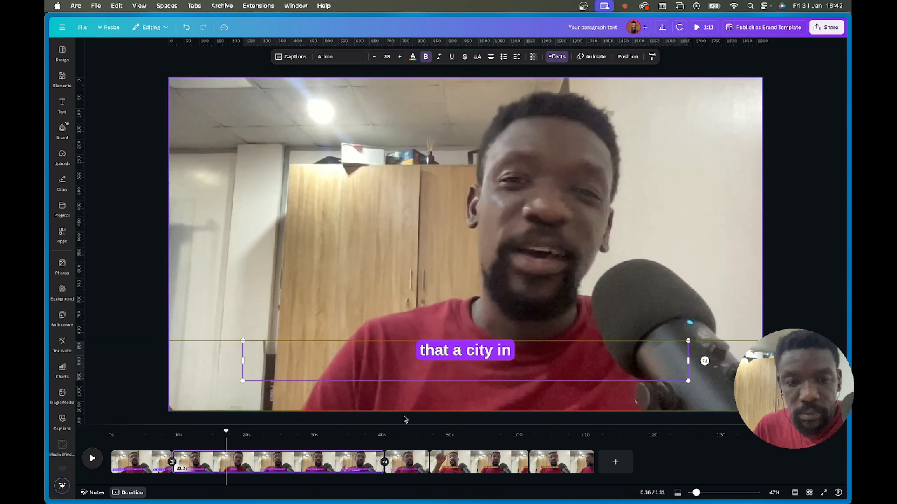
- Lower the fourth page's 'about the 500 yards' caption and the closing caption onto the guide
{"action": "left_click", "coordinate": [315, 463]}
{"action": "left_click", "coordinate": [419, 458]}
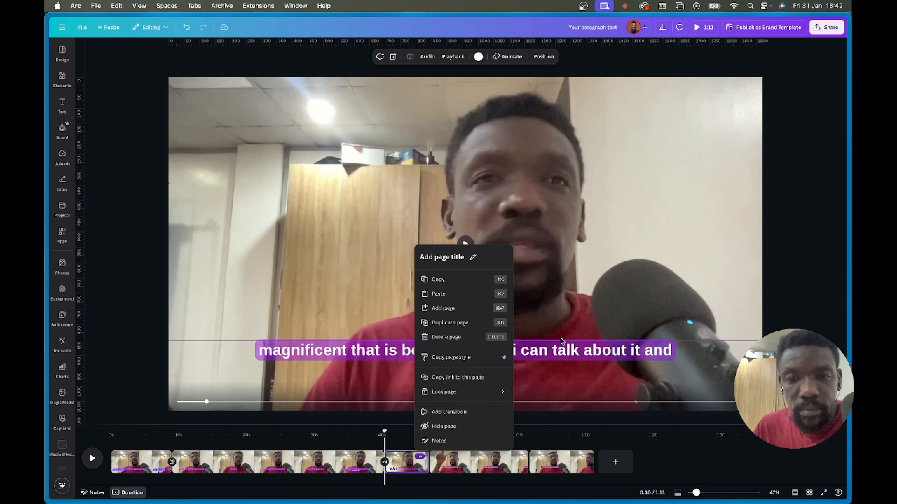
{"action": "left_click", "coordinate": [483, 461]}
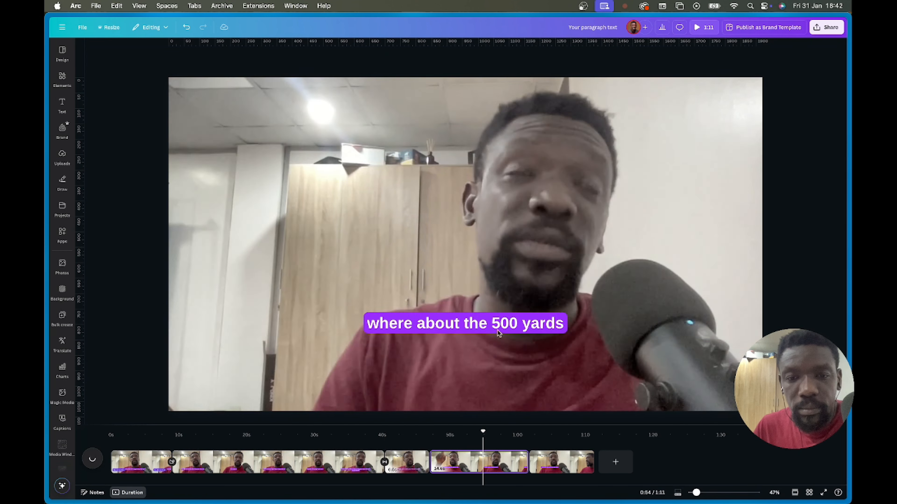
{"action": "left_click", "coordinate": [507, 325]}
{"action": "left_click_drag", "start_coordinate": [507, 325], "coordinate": [498, 358]}
{"action": "left_click", "coordinate": [563, 459]}
{"action": "left_click", "coordinate": [499, 335]}
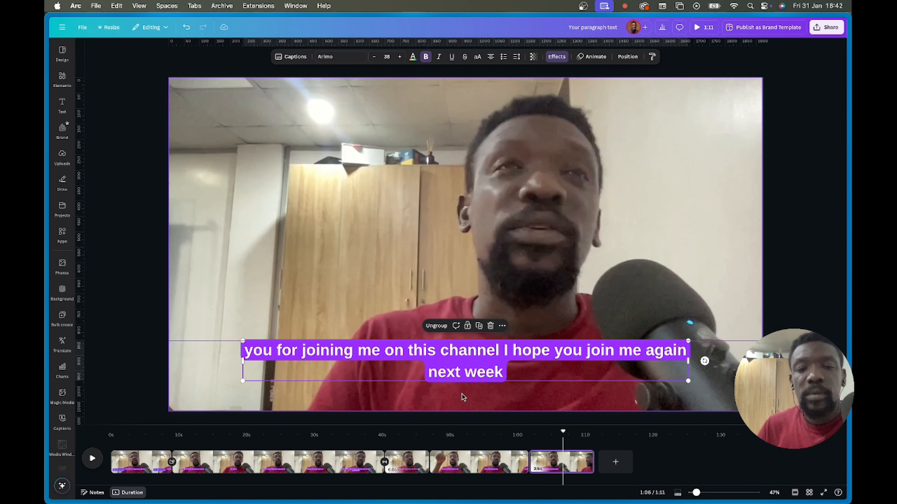
- Raise The Canva Geek title block above the captions
{"action": "left_click", "coordinate": [127, 464]}
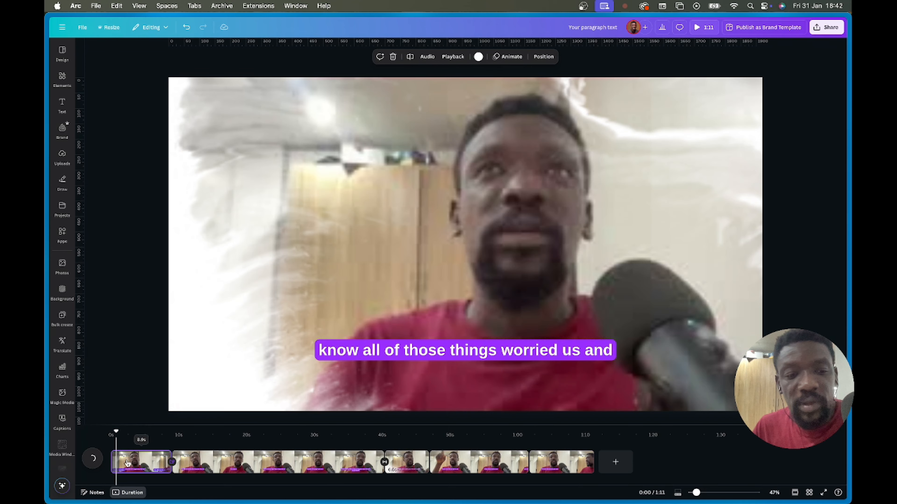
{"action": "left_click", "coordinate": [146, 463]}
{"action": "left_click", "coordinate": [314, 369]}
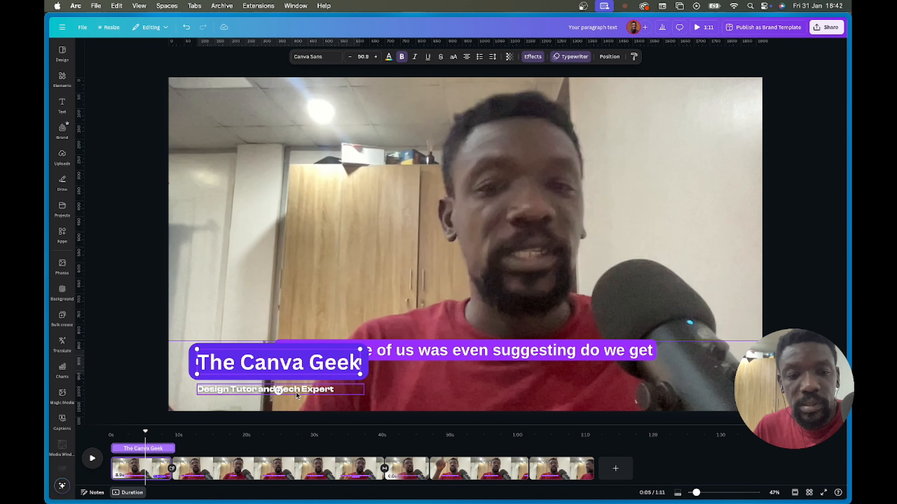
{"action": "left_click_drag", "start_coordinate": [304, 365], "coordinate": [300, 288]}
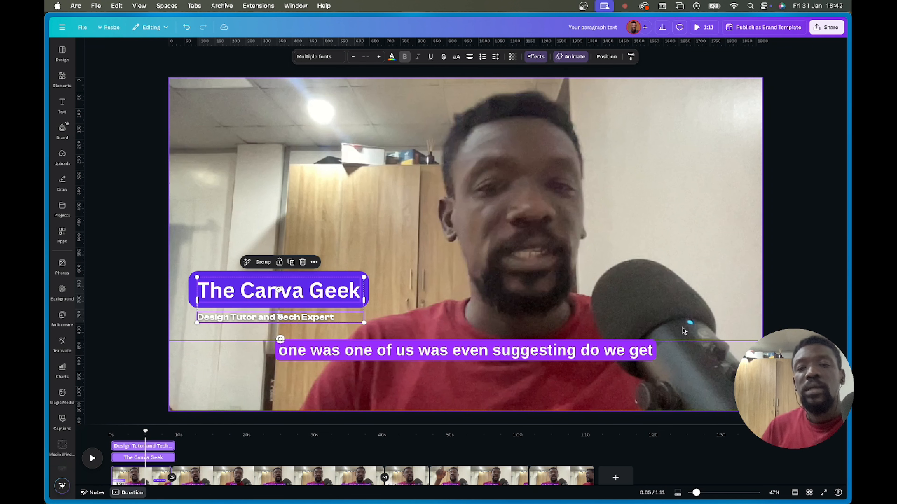
- Copy the second page caption's style and paste it onto the third page's caption
{"action": "left_click", "coordinate": [410, 479]}
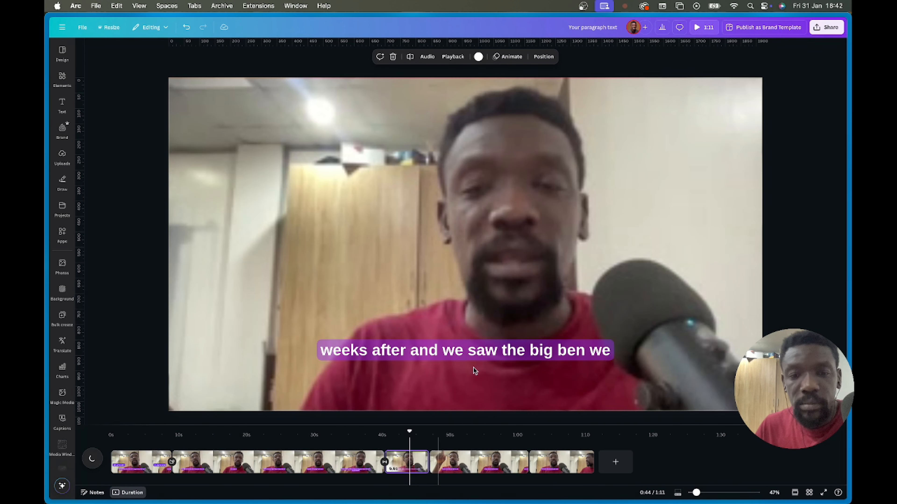
{"action": "left_click", "coordinate": [489, 354]}
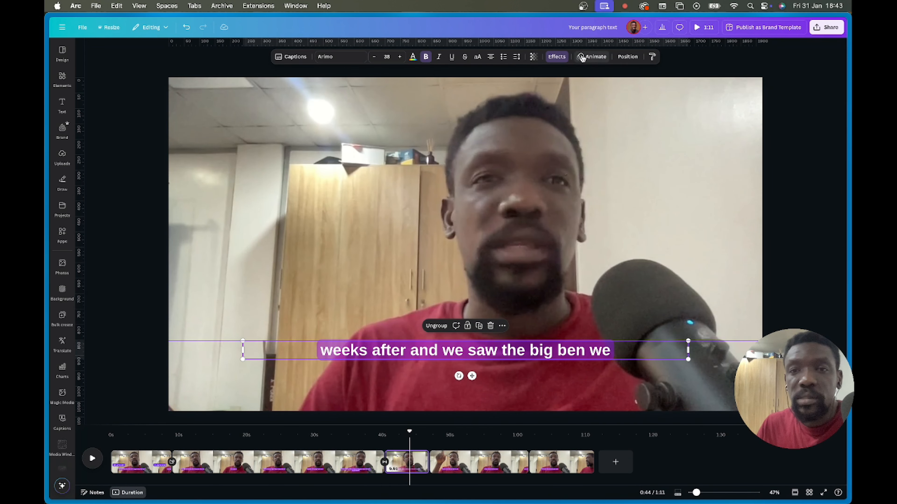
{"action": "left_click", "coordinate": [557, 57]}
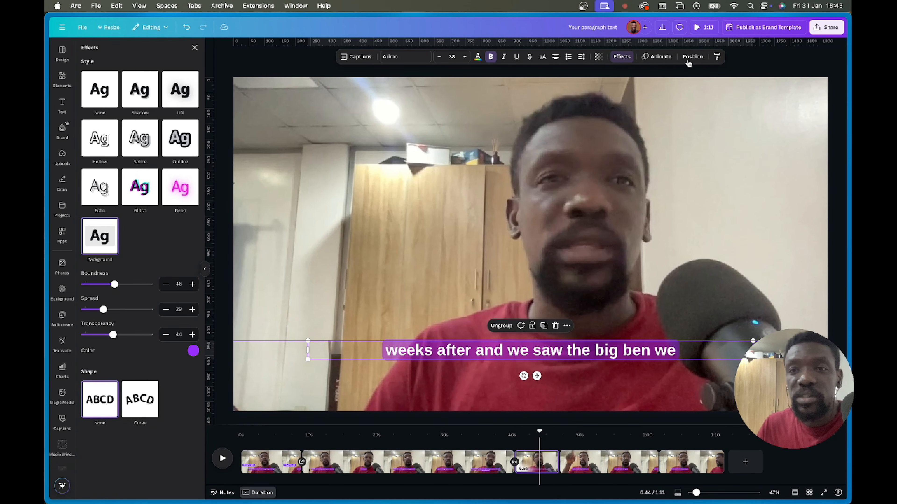
{"action": "left_click", "coordinate": [616, 59]}
{"action": "left_click", "coordinate": [625, 57]}
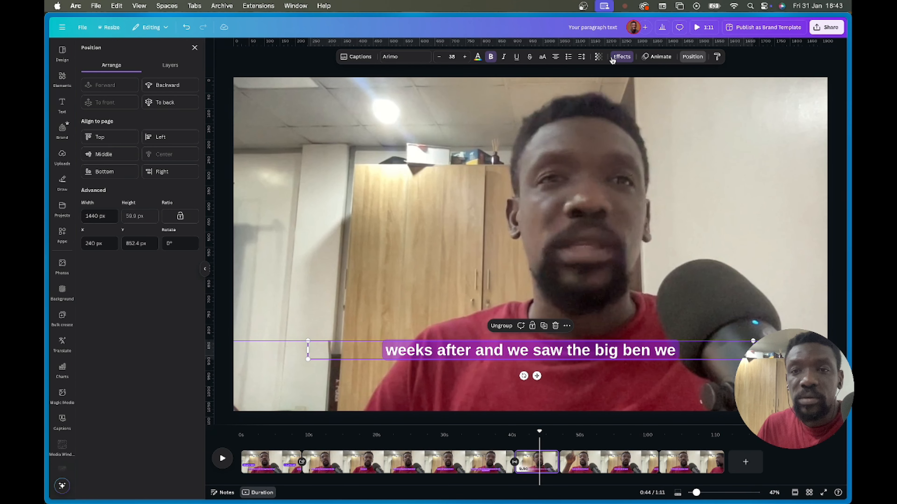
{"action": "left_click", "coordinate": [621, 57]}
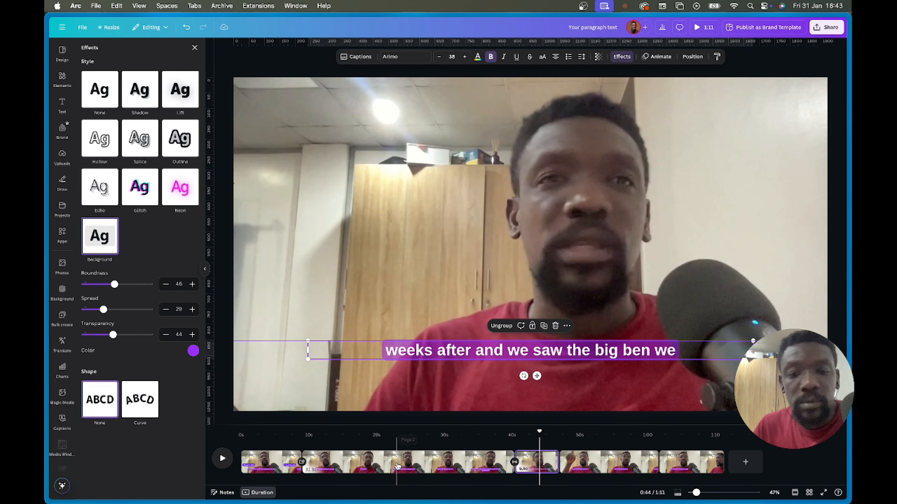
{"action": "left_click", "coordinate": [468, 468]}
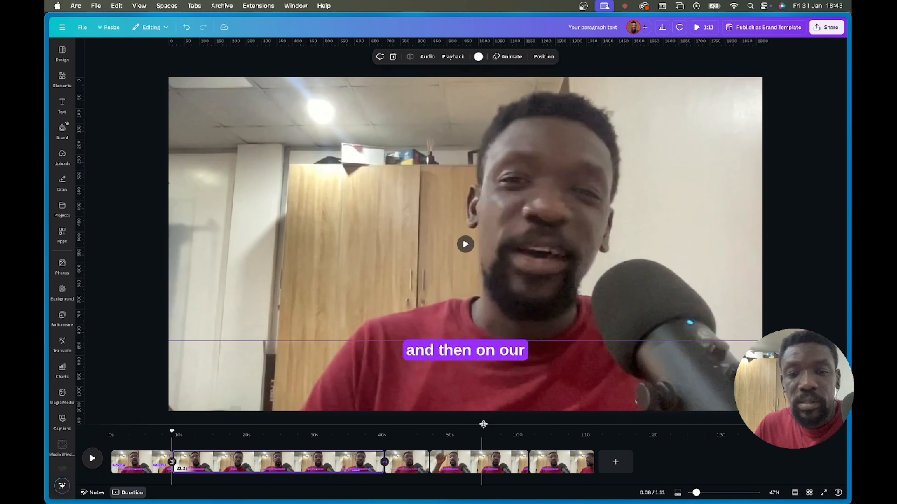
{"action": "left_click", "coordinate": [458, 364]}
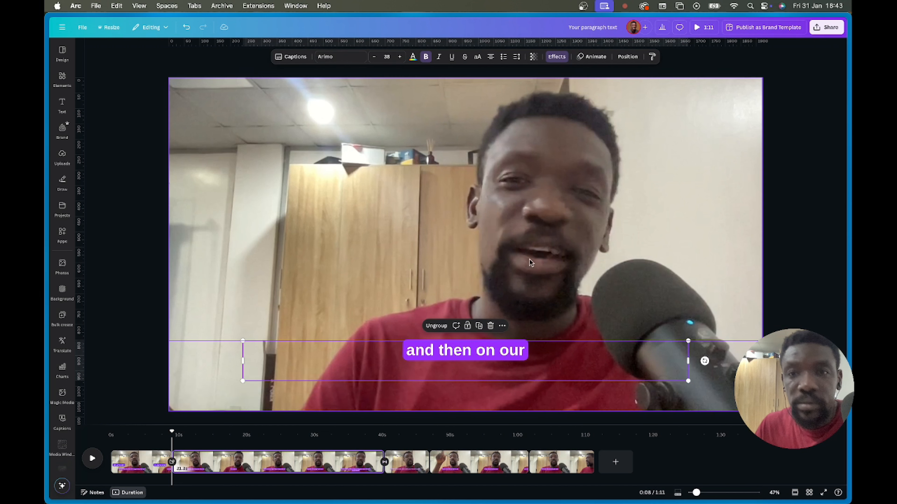
{"action": "left_click", "coordinate": [652, 57]}
{"action": "left_click", "coordinate": [406, 472]}
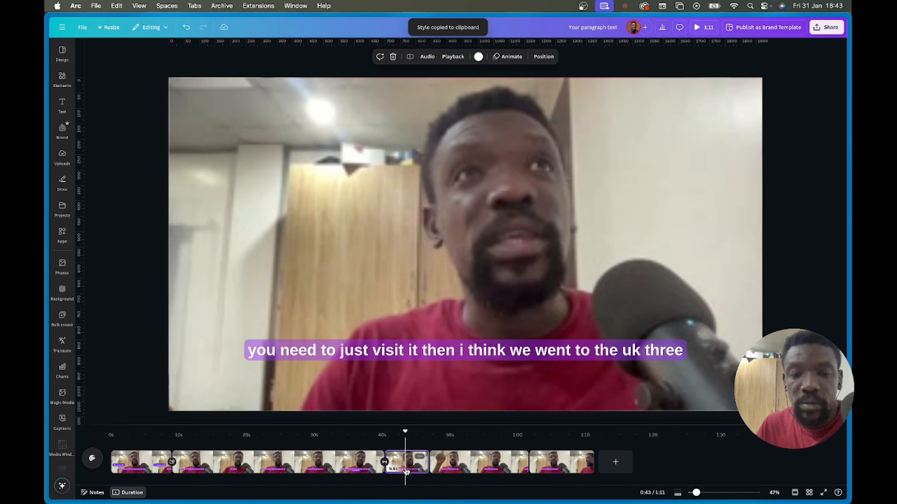
{"action": "left_click", "coordinate": [486, 344]}
- List the uploaded audio files with Uplifting.mp3 in view and return to the video's start
{"action": "left_click", "coordinate": [757, 291]}
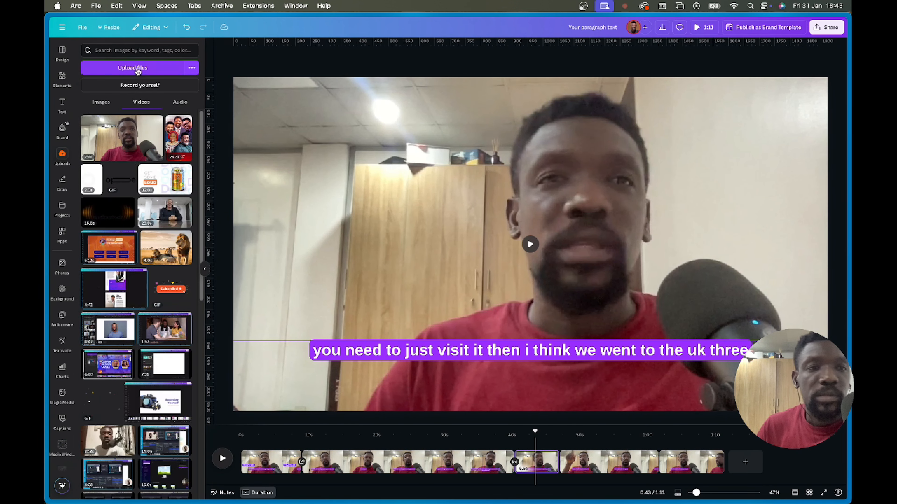
{"action": "left_click", "coordinate": [178, 103]}
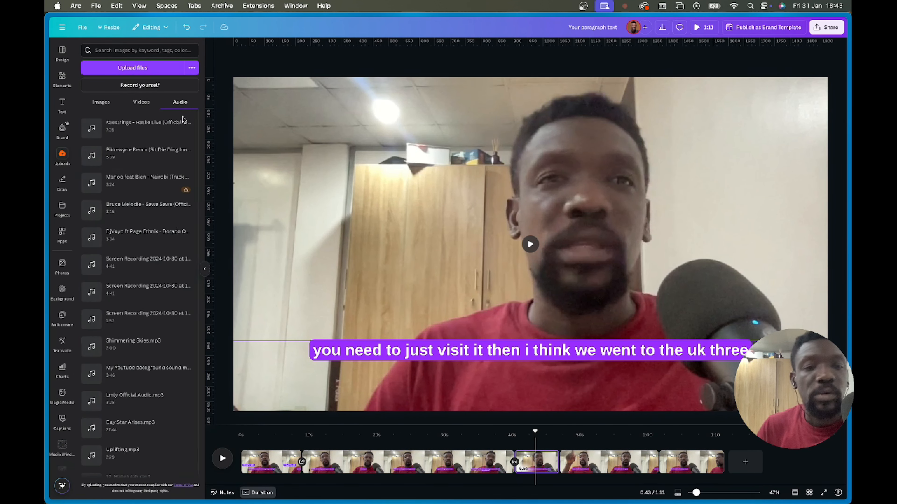
{"action": "scroll", "coordinate": [155, 230], "scroll_direction": "down", "scroll_amount": 6}
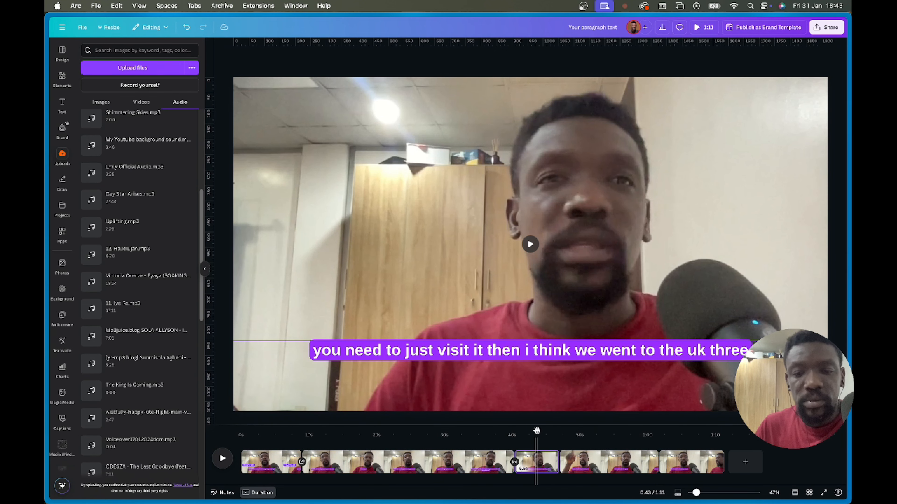
{"action": "left_click_drag", "start_coordinate": [535, 431], "coordinate": [288, 448]}
{"action": "left_click", "coordinate": [287, 448]}
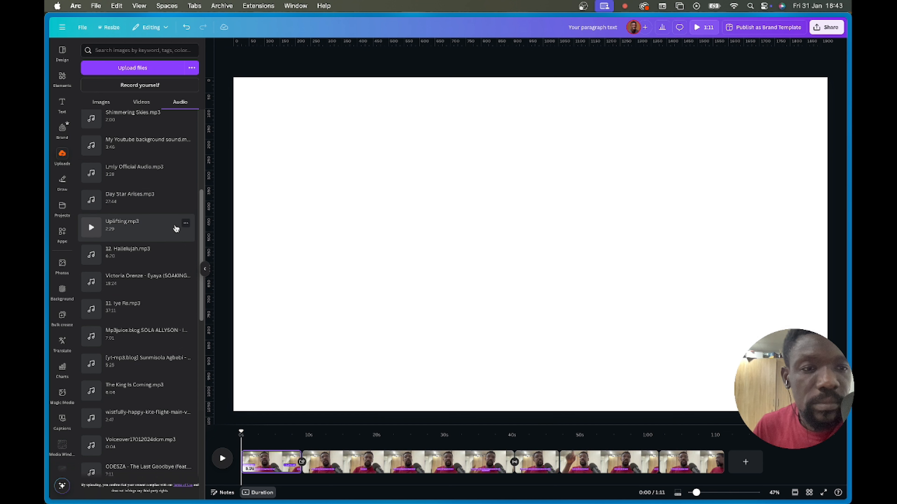
- Add Uplifting.mp3 with a 3.8 s fade-in and 3.7 s fade-out, then preview full screen
{"action": "left_click", "coordinate": [159, 235]}
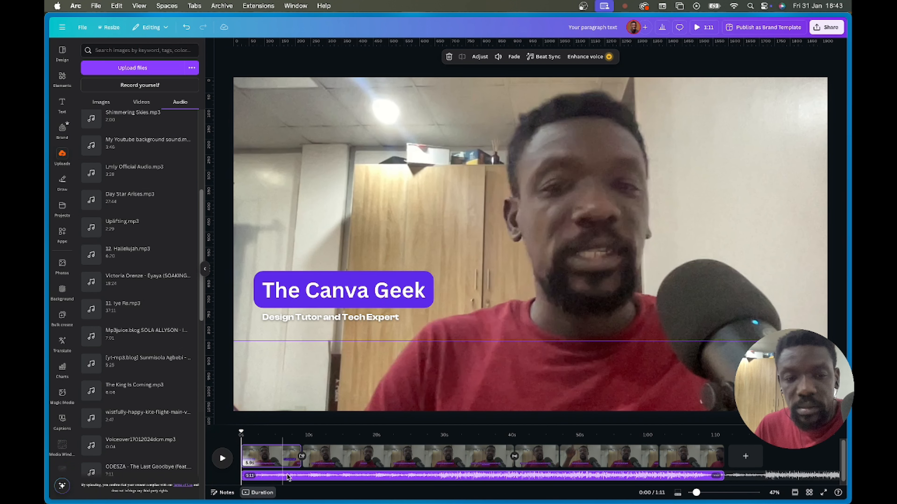
{"action": "left_click", "coordinate": [467, 479]}
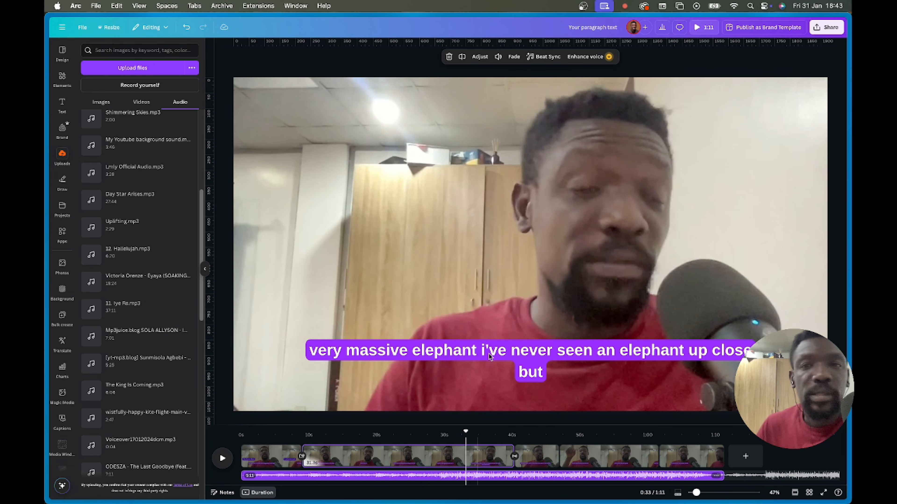
{"action": "left_click", "coordinate": [512, 58]}
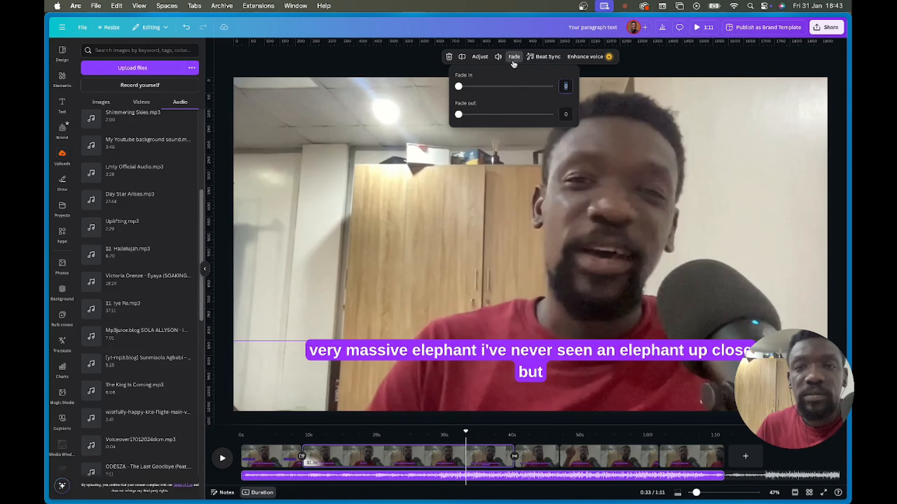
{"action": "left_click_drag", "start_coordinate": [460, 87], "coordinate": [506, 86]}
{"action": "left_click_drag", "start_coordinate": [460, 115], "coordinate": [527, 87]}
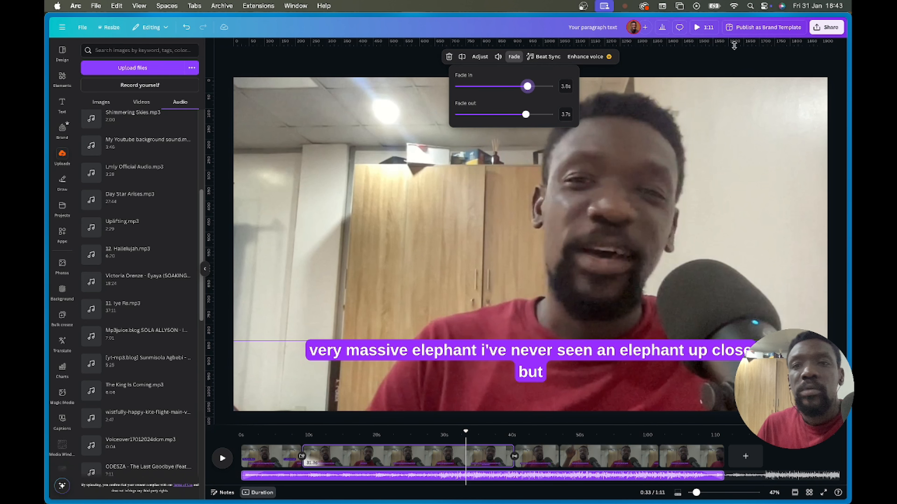
{"action": "left_click", "coordinate": [704, 27]}
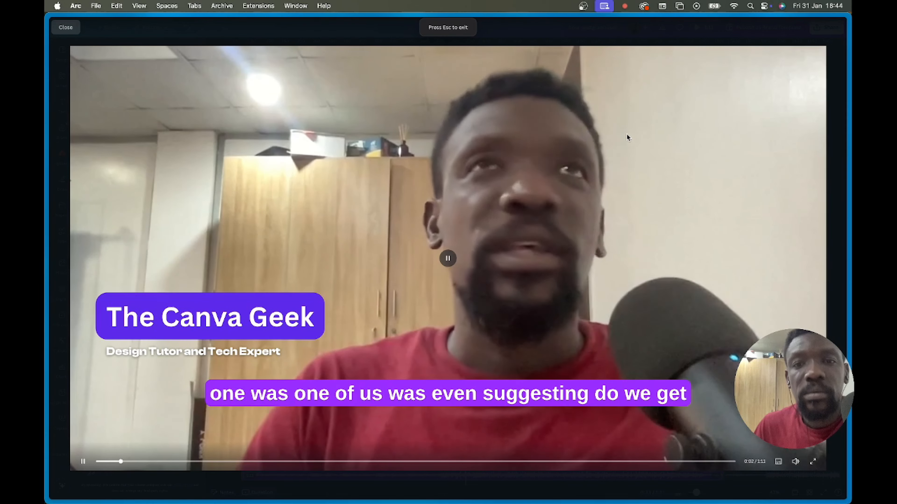
{"action": "key", "text": "Escape"}
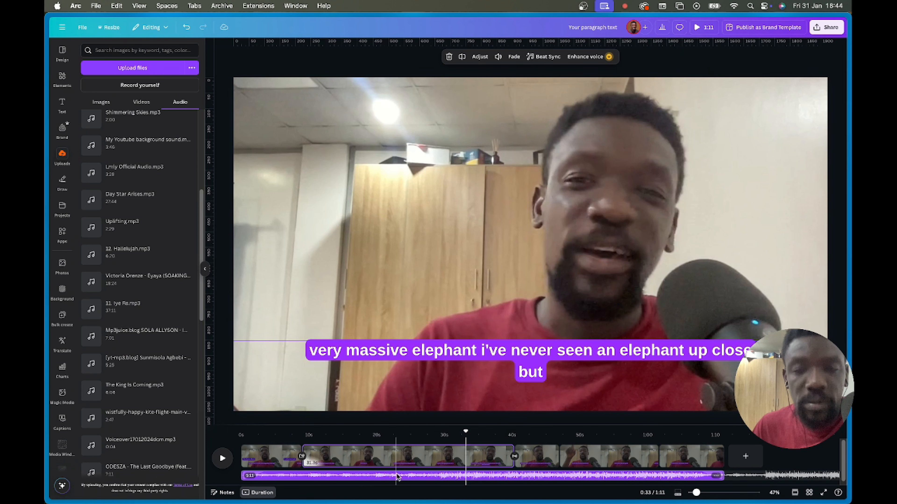
- Lower the music volume to about 20, preview, and select the talking-head video
{"action": "left_click", "coordinate": [498, 57]}
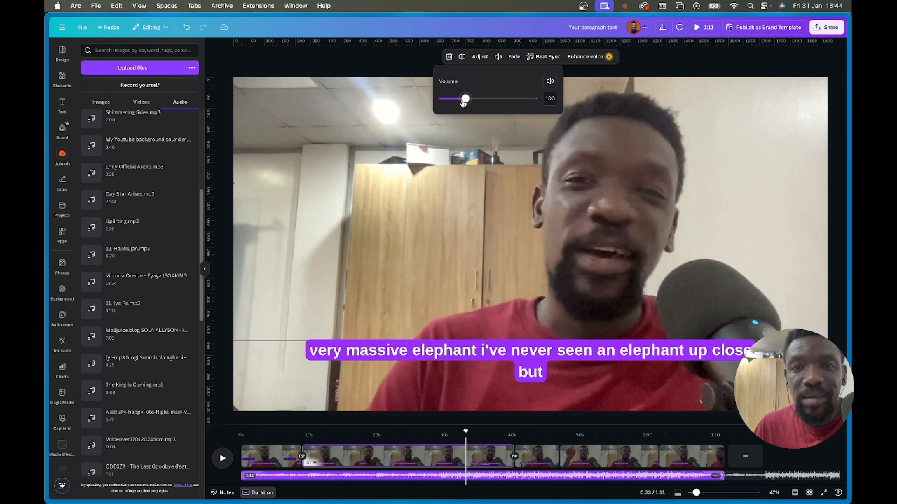
{"action": "left_click_drag", "start_coordinate": [464, 103], "coordinate": [447, 102]}
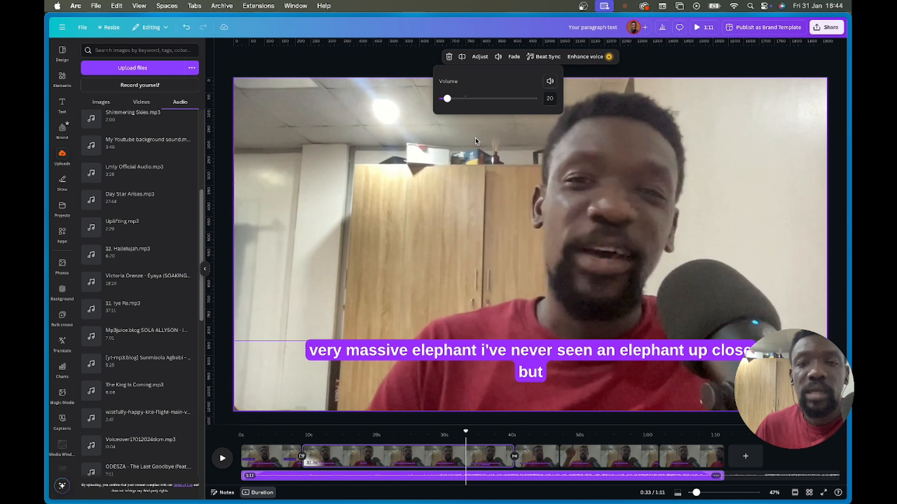
{"action": "left_click", "coordinate": [702, 28]}
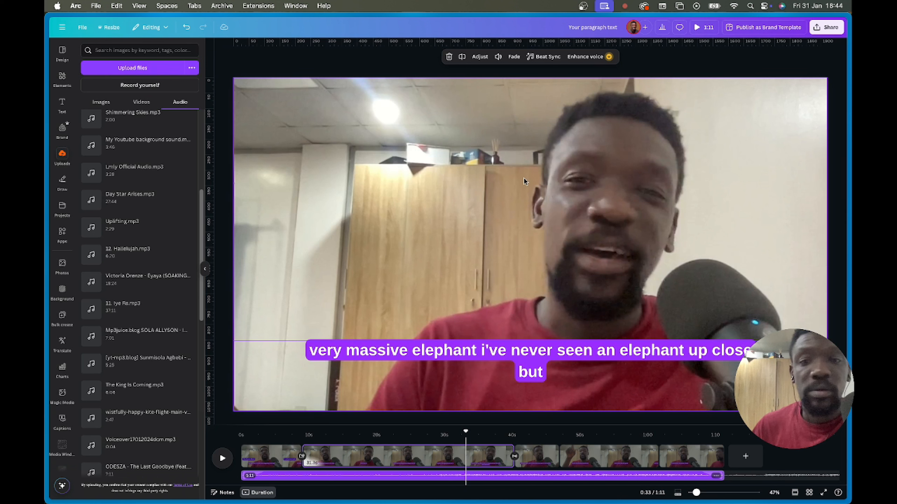
{"action": "left_click", "coordinate": [584, 192]}
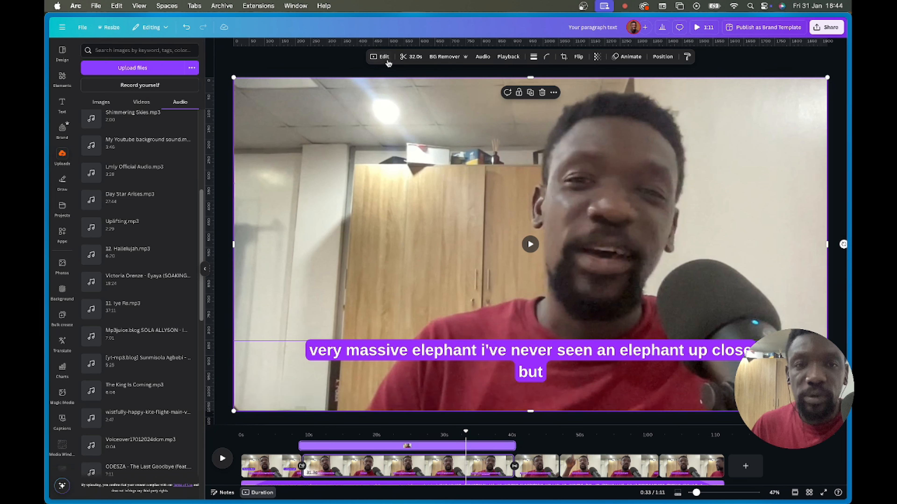
- Apply the Vivid Dare filter (intensity 50) to the 32-second talking-head clip, after trying Summer
{"action": "left_click", "coordinate": [380, 58]}
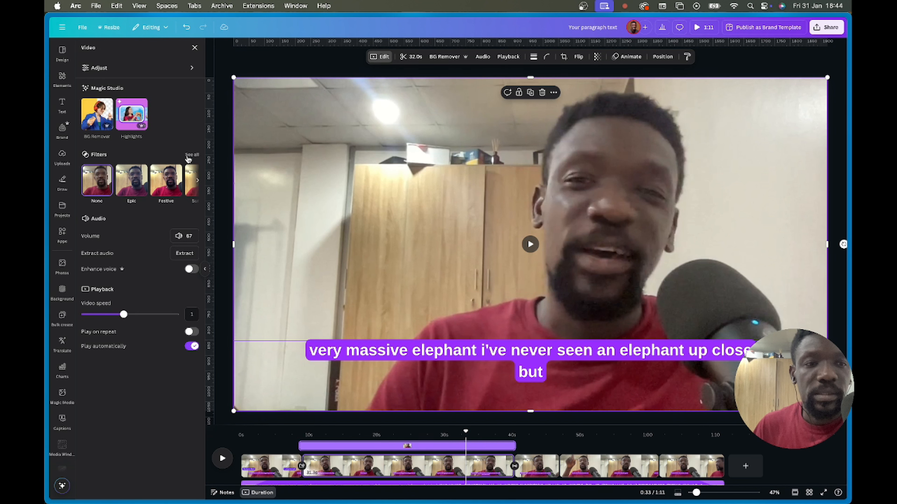
{"action": "left_click", "coordinate": [193, 155]}
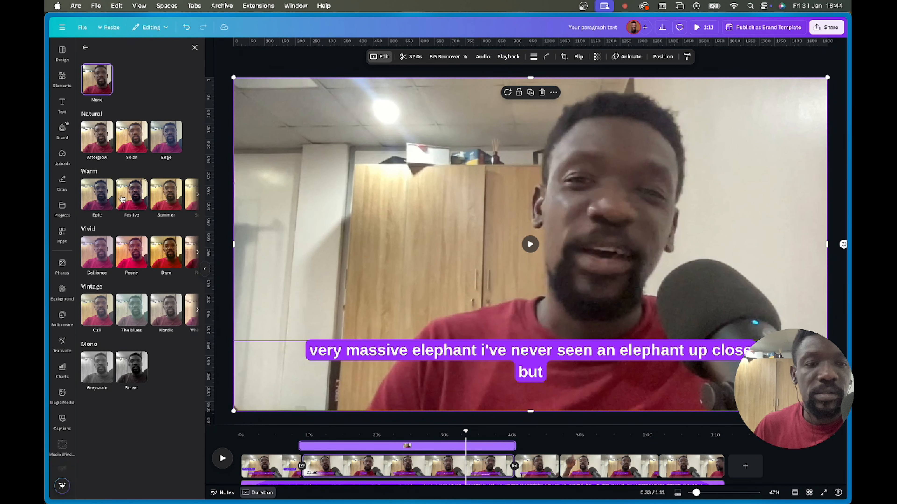
{"action": "left_click", "coordinate": [162, 205]}
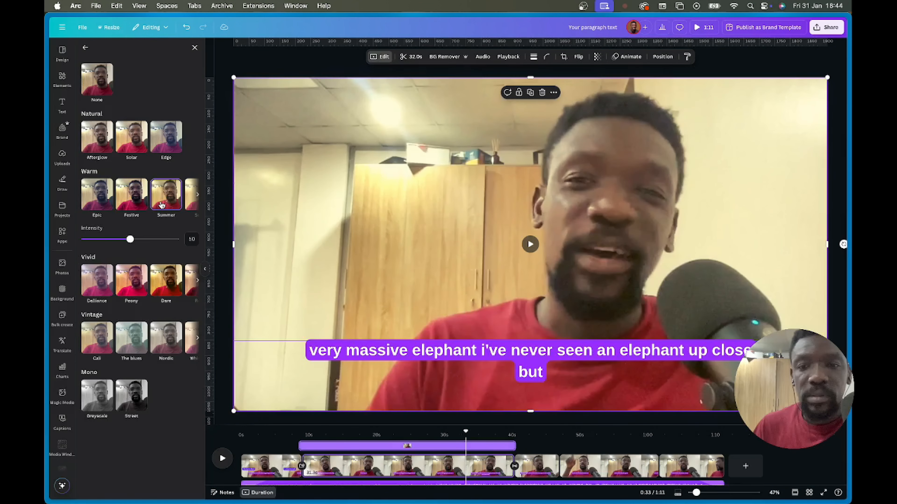
{"action": "left_click", "coordinate": [162, 285]}
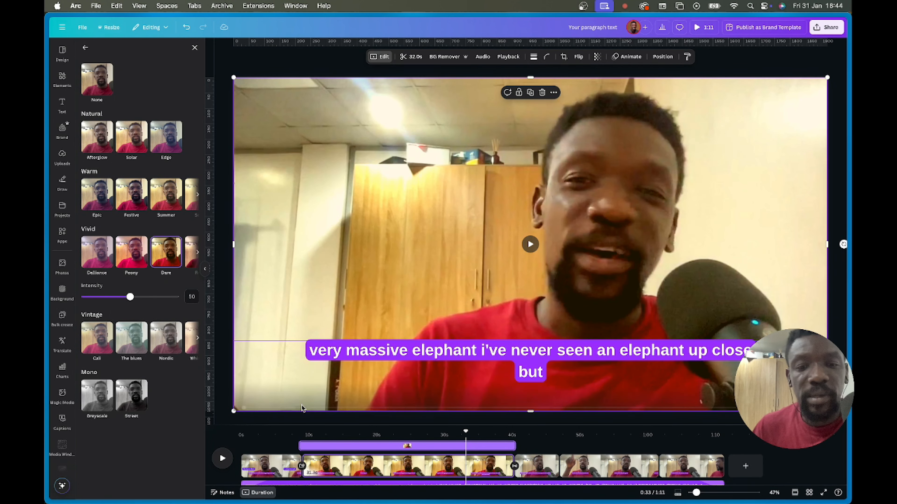
{"action": "left_click", "coordinate": [533, 477]}
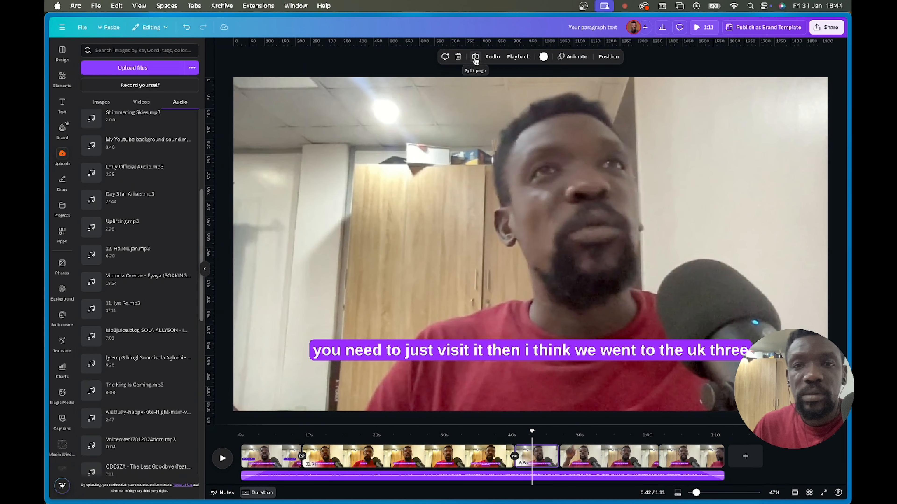
- Apply the Dare filter to the short 6.8-second clip at 0:45
{"action": "left_click", "coordinate": [590, 453]}
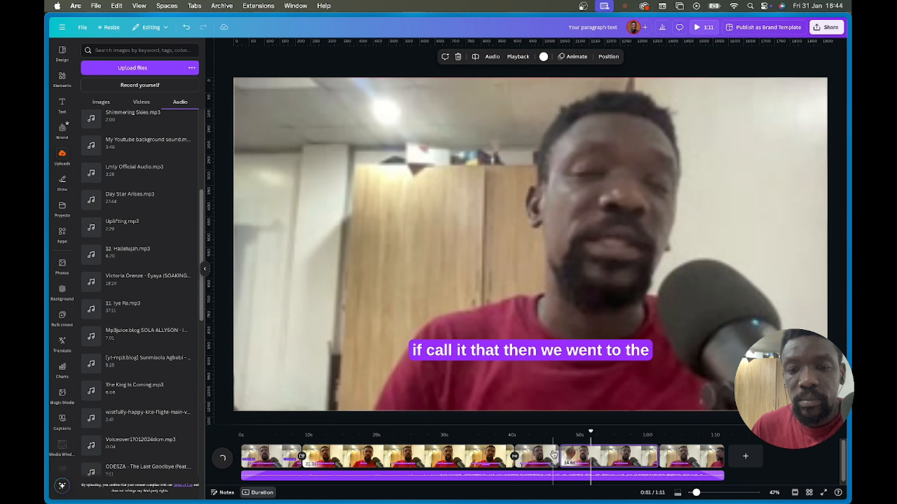
{"action": "left_click", "coordinate": [550, 451]}
{"action": "left_click", "coordinate": [477, 454]}
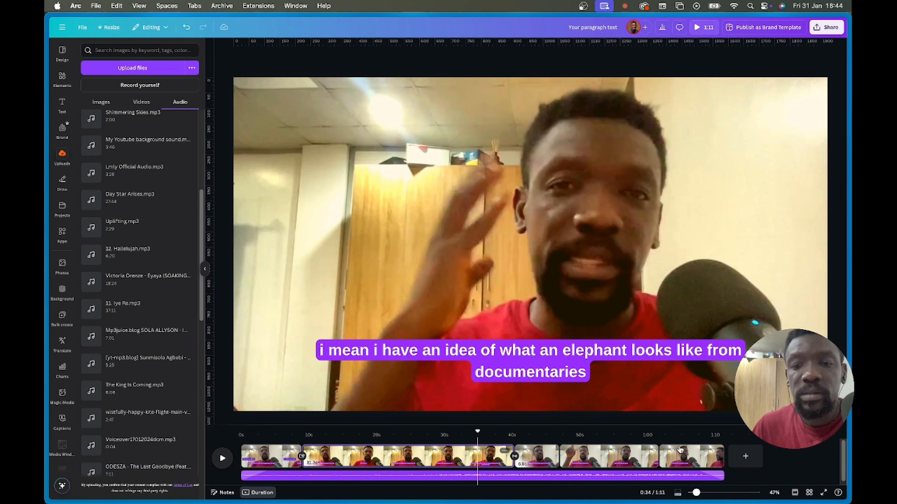
{"action": "left_click", "coordinate": [602, 454]}
{"action": "left_click", "coordinate": [550, 454]}
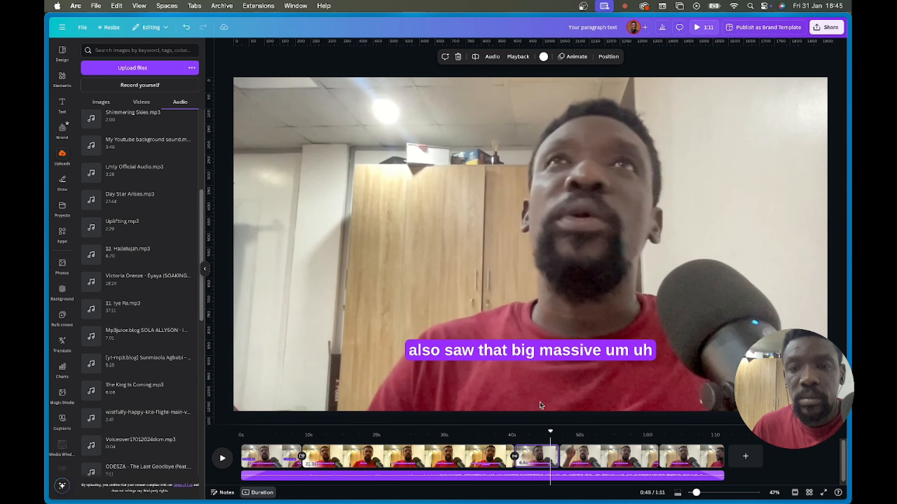
{"action": "left_click", "coordinate": [549, 145]}
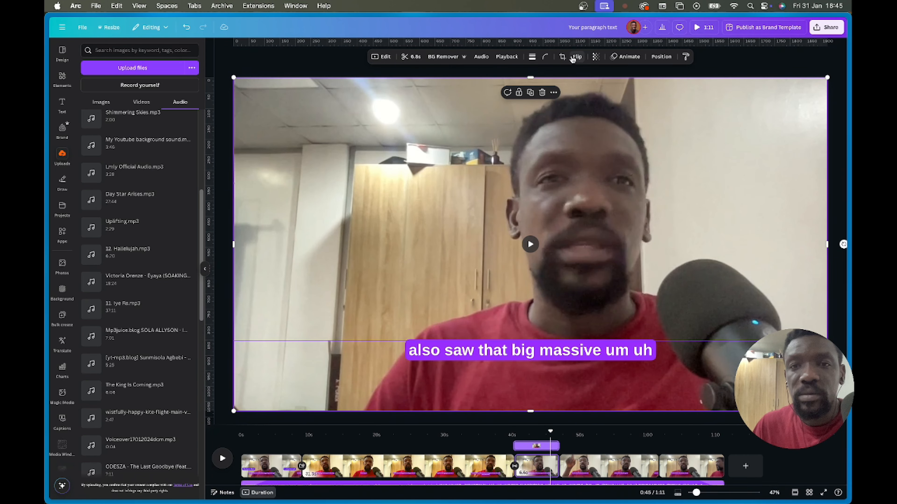
{"action": "left_click", "coordinate": [380, 57]}
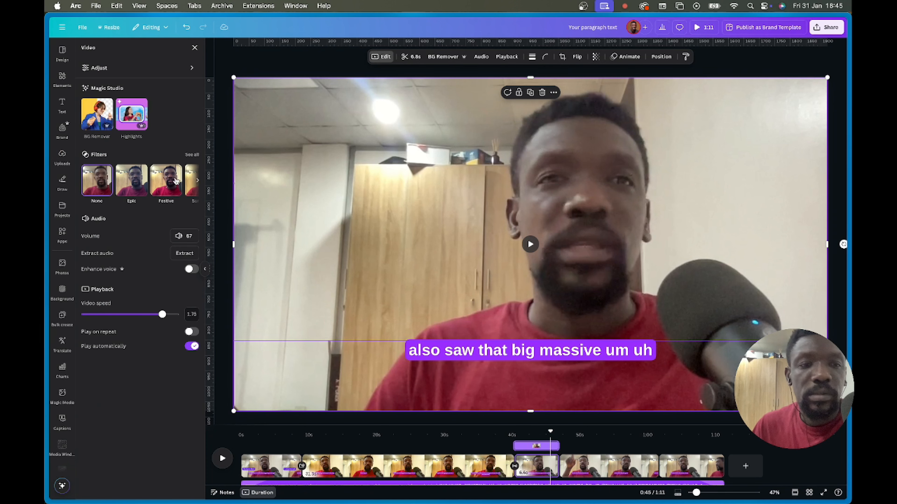
{"action": "left_click", "coordinate": [192, 154]}
{"action": "left_click", "coordinate": [172, 260]}
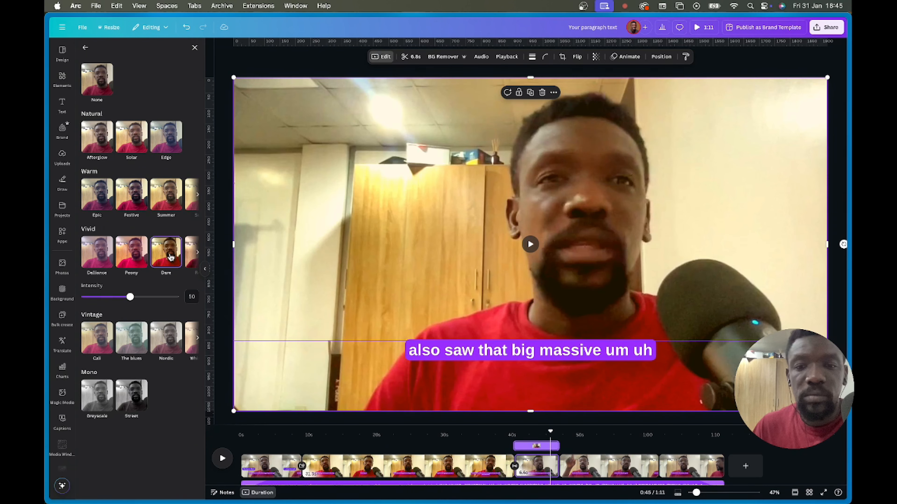
- Reduce the Dare filter intensity on the 32-second talking-head clip from 50 to a softer level
{"action": "left_click", "coordinate": [545, 471]}
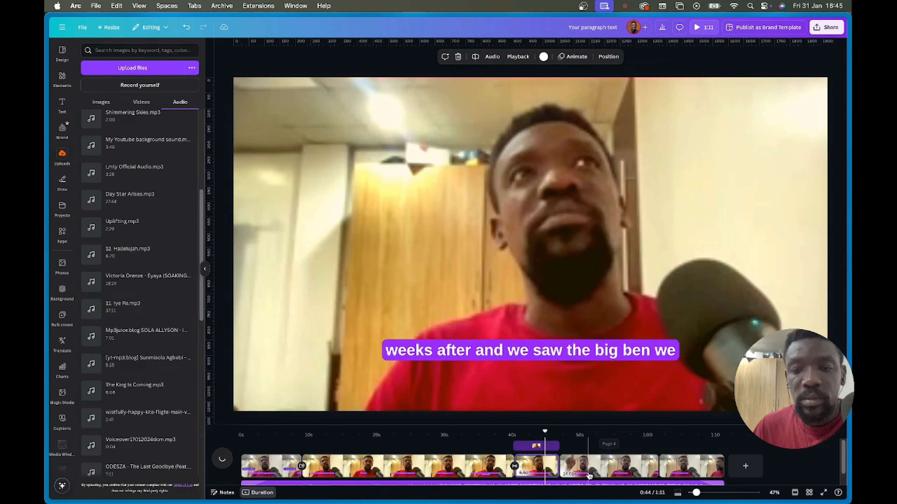
{"action": "left_click", "coordinate": [587, 467]}
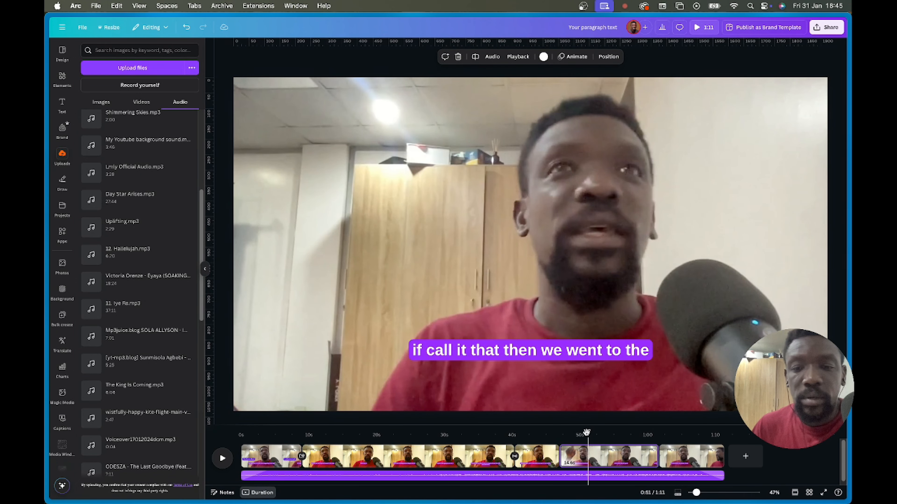
{"action": "left_click_drag", "start_coordinate": [587, 433], "coordinate": [529, 441]}
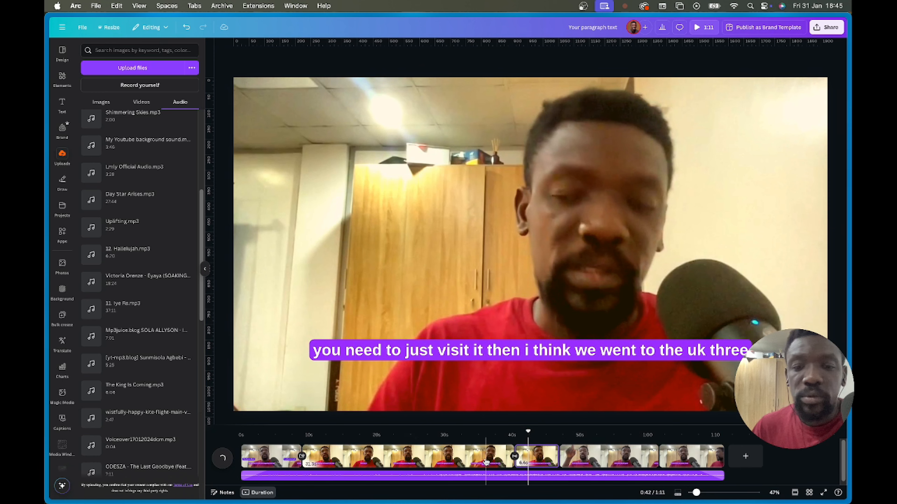
{"action": "left_click", "coordinate": [483, 453]}
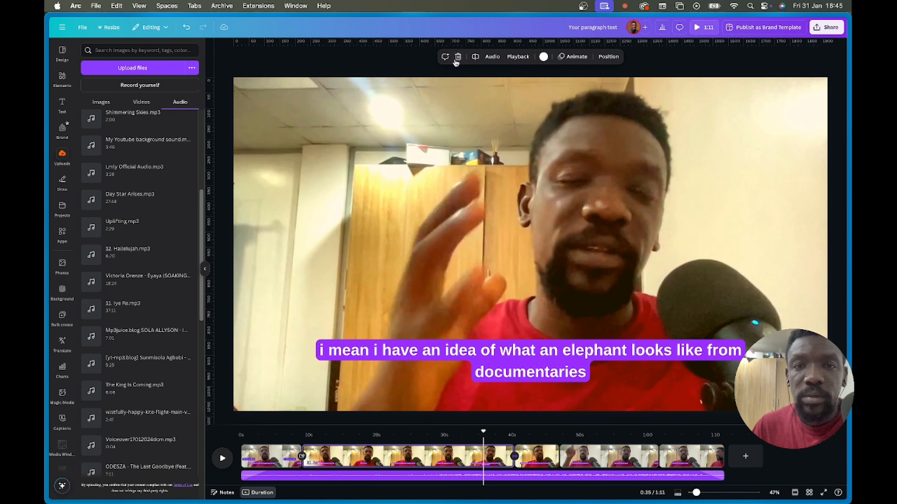
{"action": "left_click", "coordinate": [531, 207]}
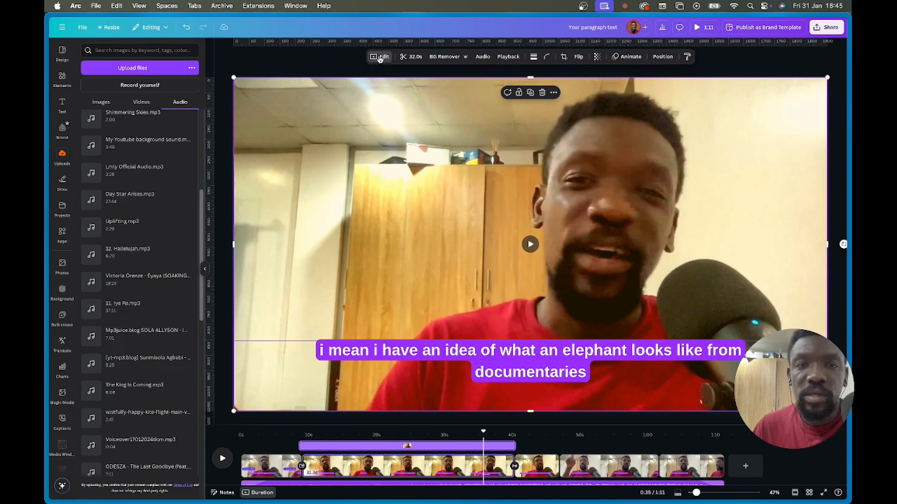
{"action": "left_click", "coordinate": [379, 57]}
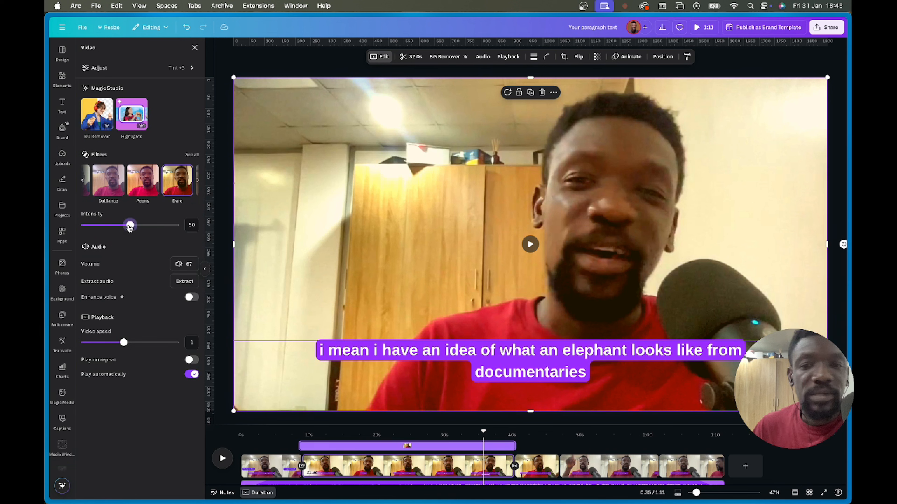
{"action": "mouse_move", "coordinate": [129, 226]}
{"action": "left_mouse_down"}
{"action": "mouse_move", "coordinate": [116, 227]}
{"action": "mouse_move", "coordinate": [140, 227]}
{"action": "mouse_move", "coordinate": [120, 231]}
{"action": "left_mouse_up"}
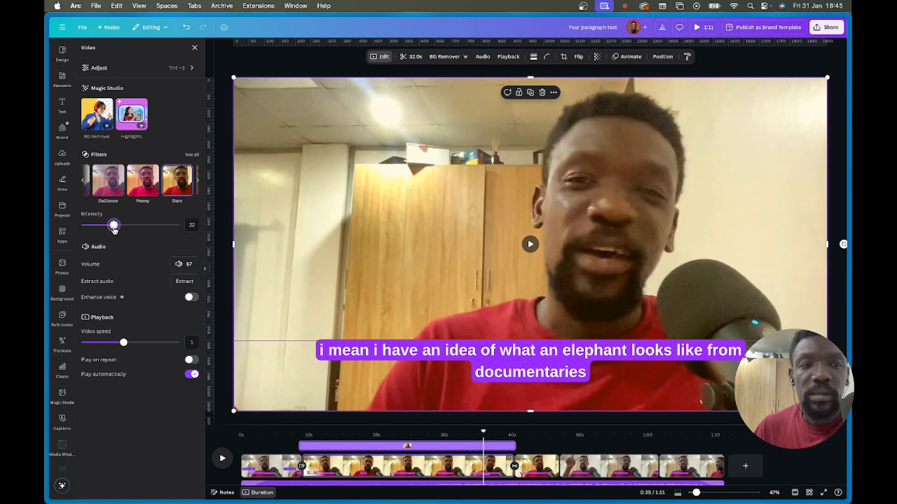
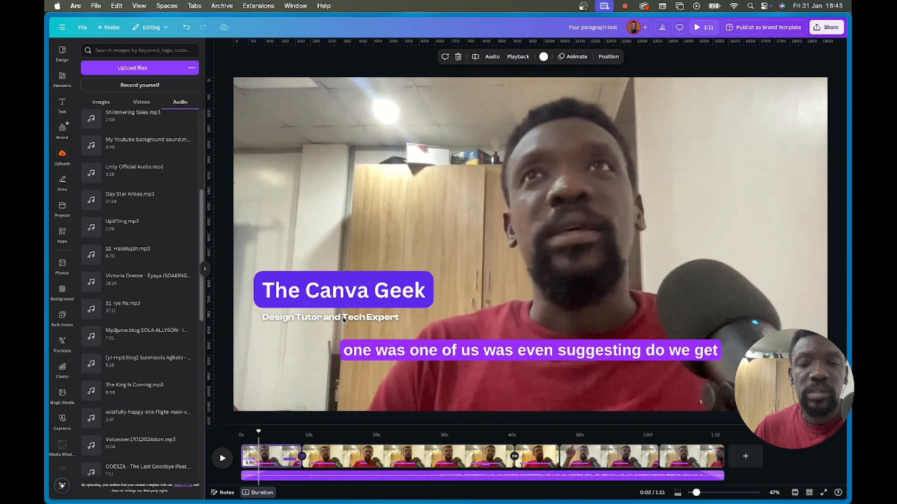
- Find the LottieFiles app by searching Apps for 'lottie', then search its animations for 'spark'
{"action": "left_click", "coordinate": [330, 316]}
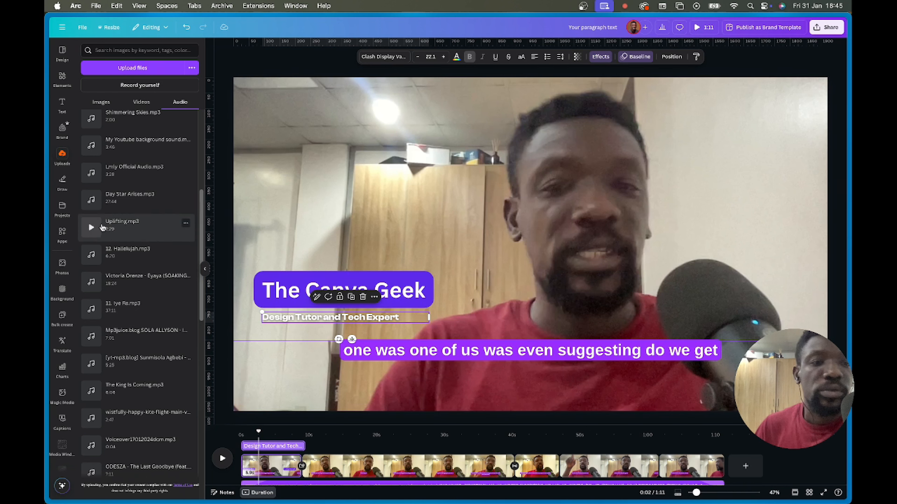
{"action": "left_click", "coordinate": [63, 234]}
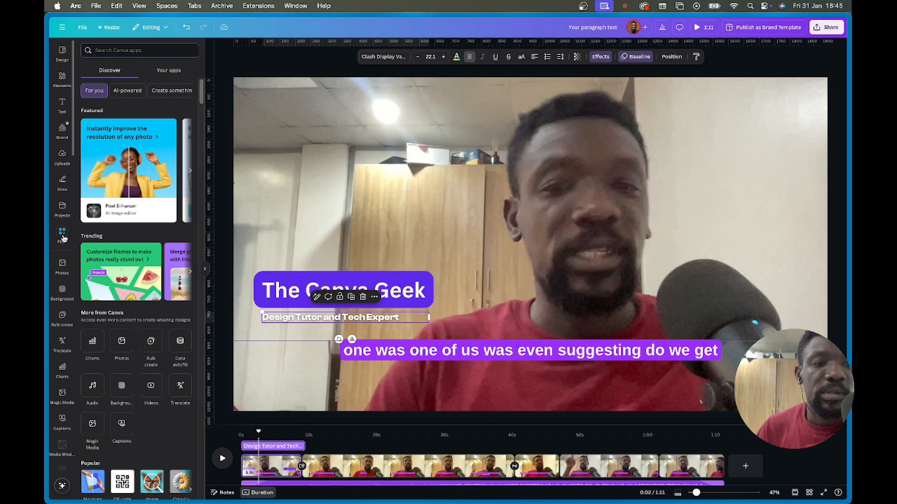
{"action": "type", "text": "lo"}
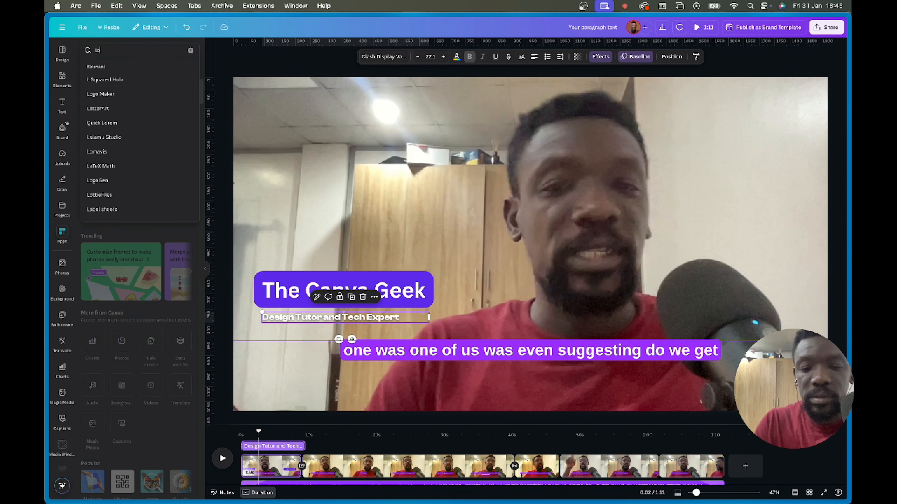
{"action": "type", "text": "ttie"}
{"action": "key", "text": "Return"}
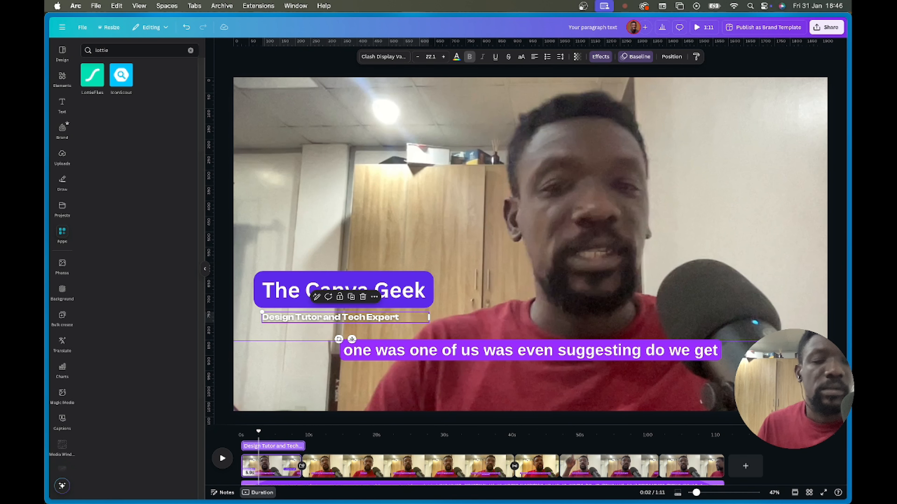
{"action": "left_click", "coordinate": [92, 75]}
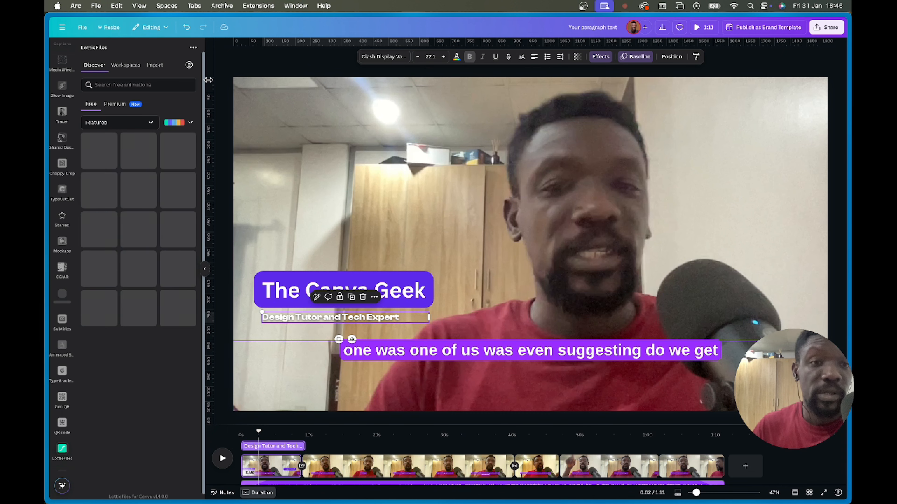
{"action": "left_click", "coordinate": [138, 84]}
{"action": "type", "text": "s"}
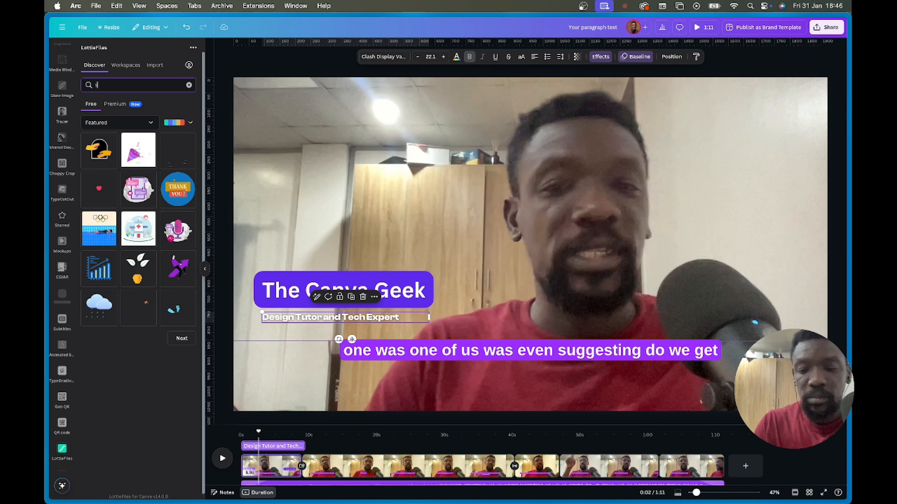
{"action": "type", "text": "park"}
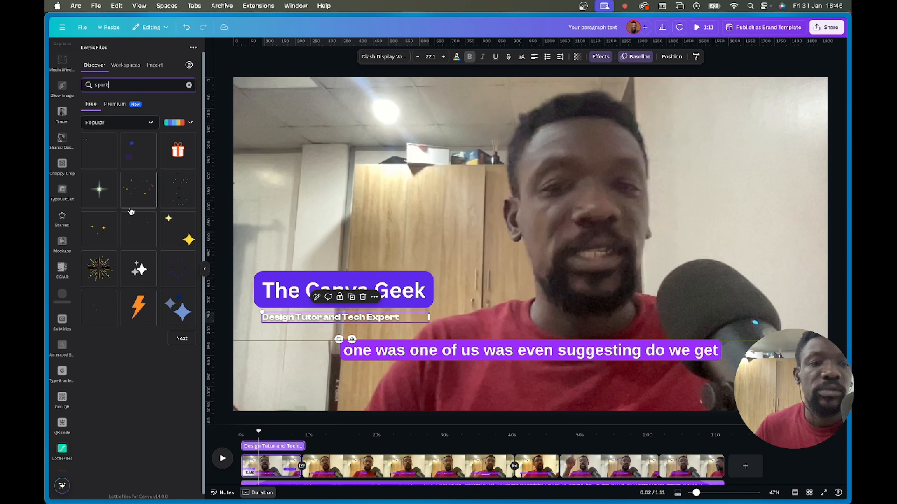
- Give the lightning-bolt Spark animation the orange, pink and purple palette
{"action": "left_click", "coordinate": [139, 309]}
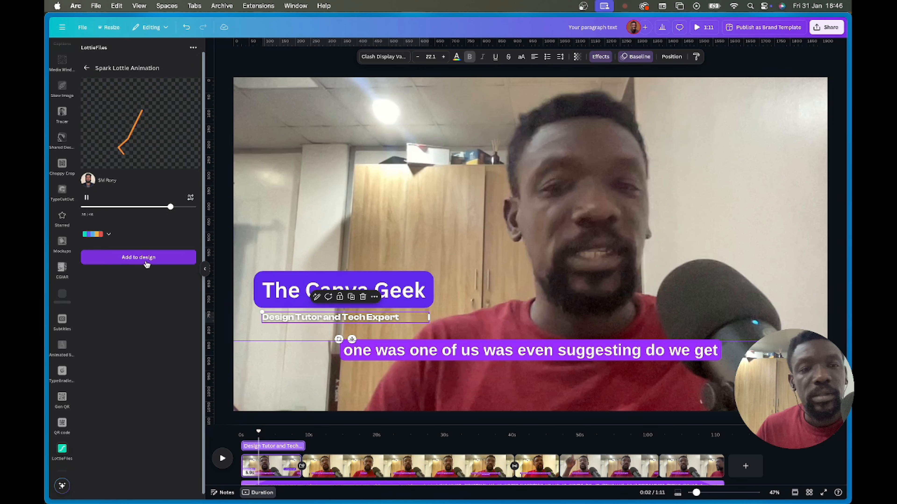
{"action": "left_click", "coordinate": [106, 235]}
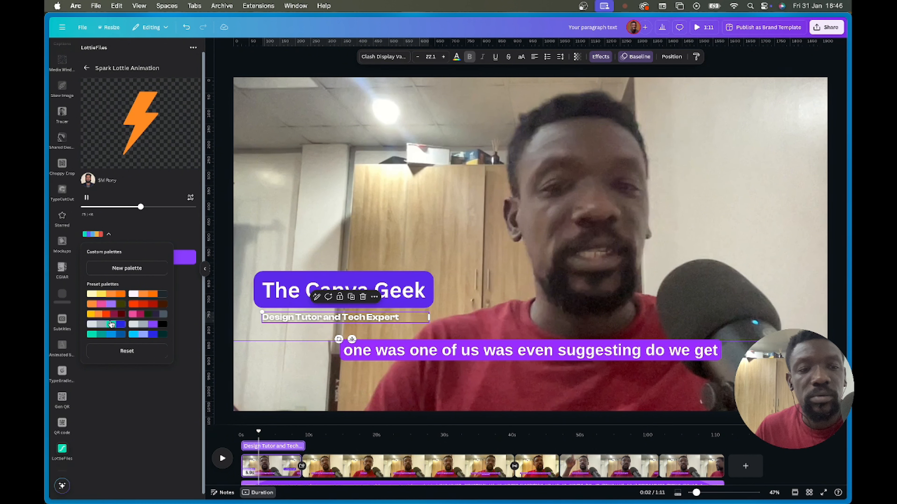
{"action": "left_click", "coordinate": [111, 306]}
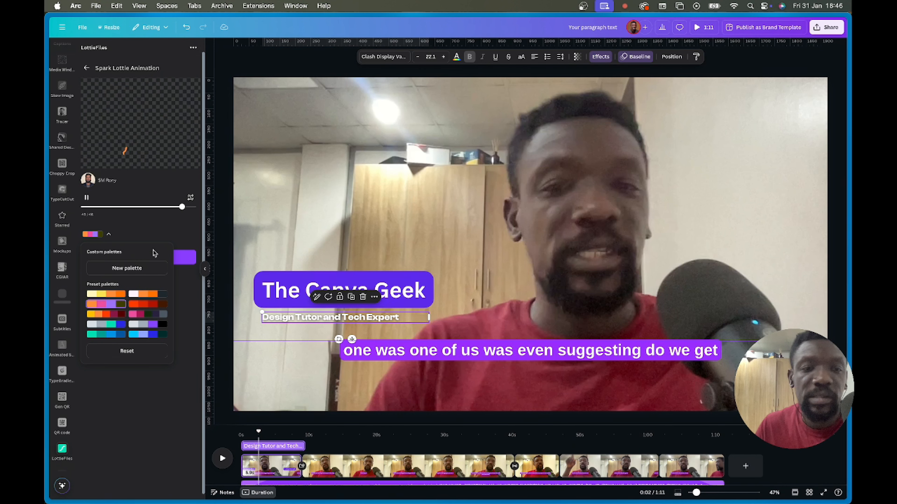
{"action": "left_click", "coordinate": [168, 154]}
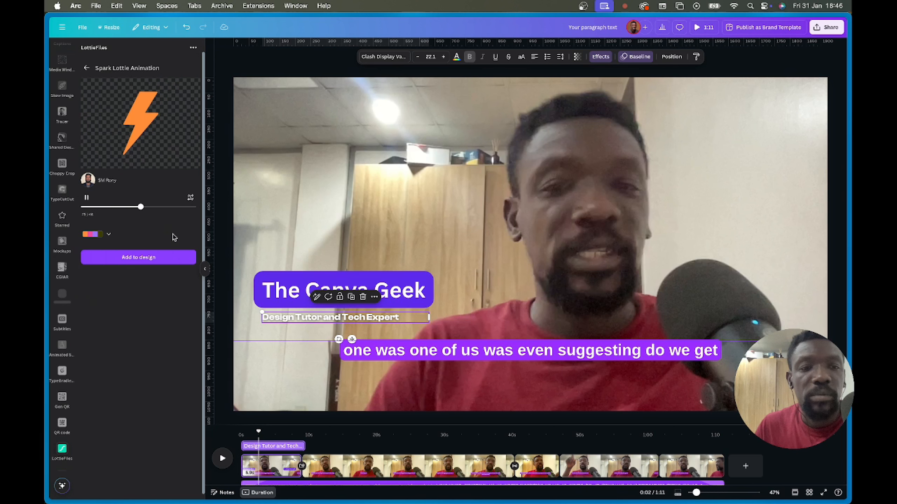
- Try adding the Spark animation, dismiss the LottieFiles account prompts, and return to the spark results
{"action": "left_click", "coordinate": [143, 261]}
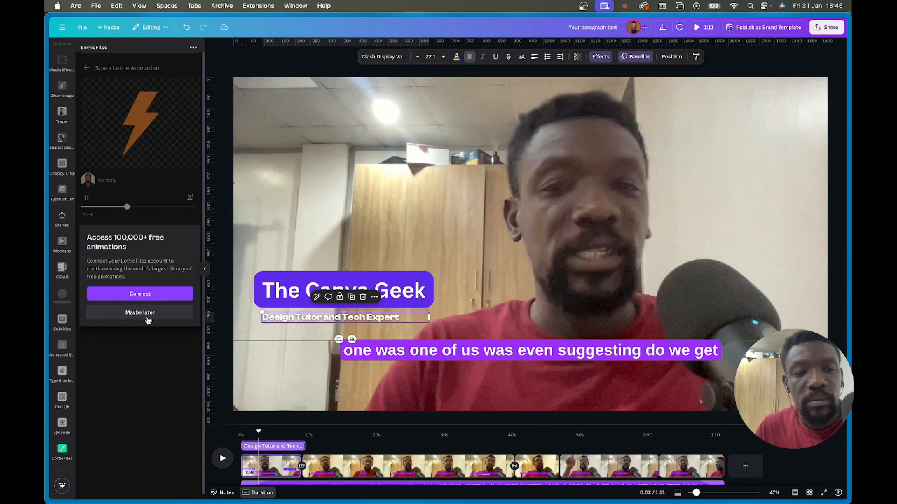
{"action": "left_click", "coordinate": [151, 314]}
{"action": "left_click", "coordinate": [146, 264]}
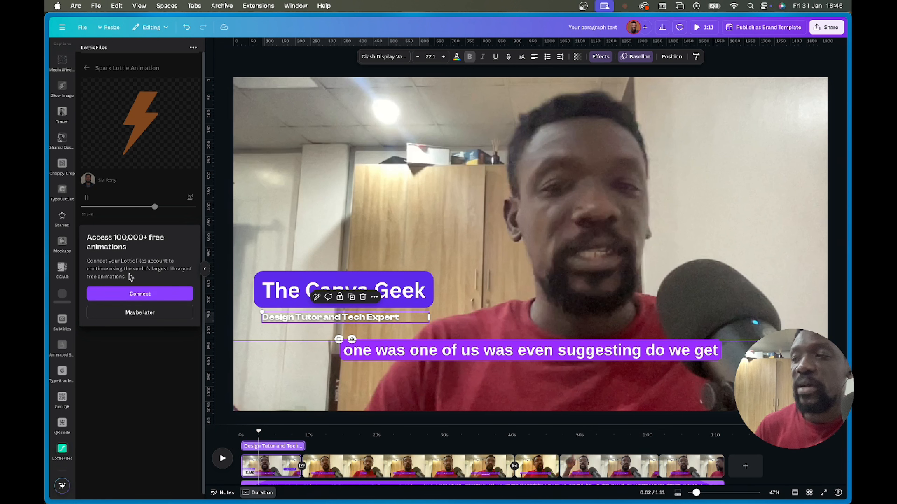
{"action": "left_click", "coordinate": [131, 124]}
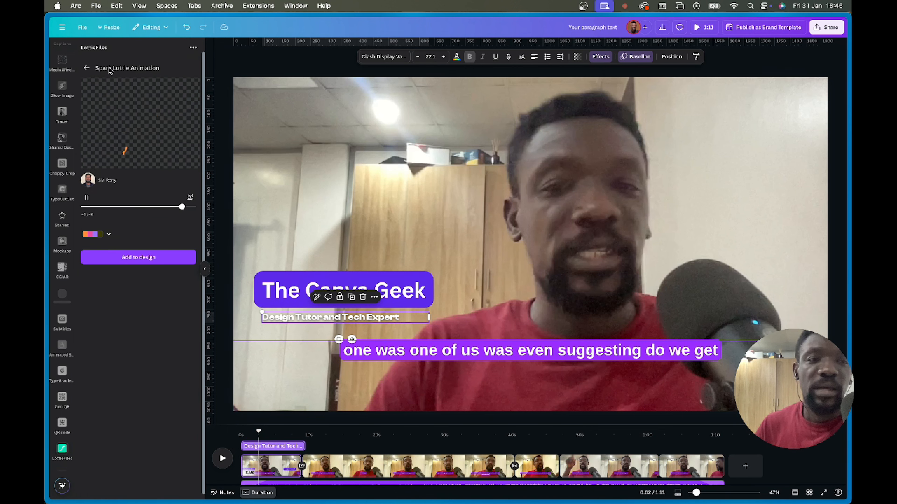
{"action": "left_click", "coordinate": [87, 69]}
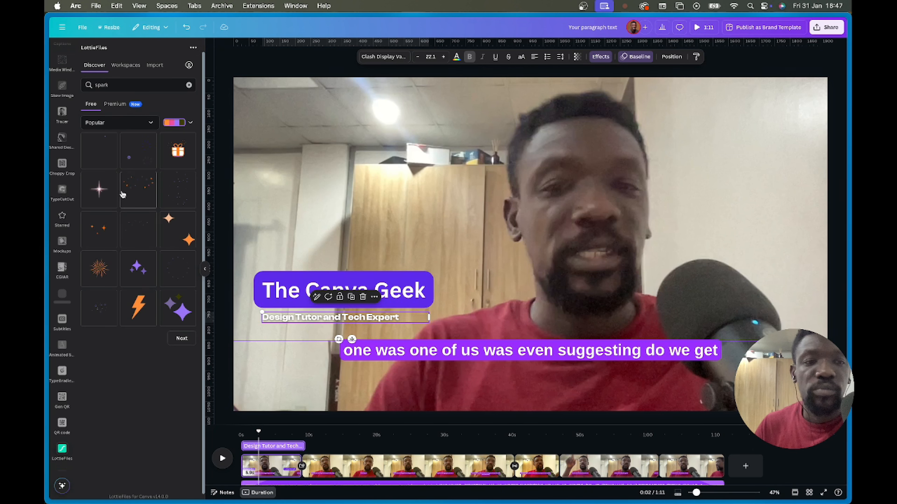
- Leave LottieFiles and search the stock Elements library for 'spark'
{"action": "left_click", "coordinate": [177, 158]}
{"action": "left_click", "coordinate": [168, 187]}
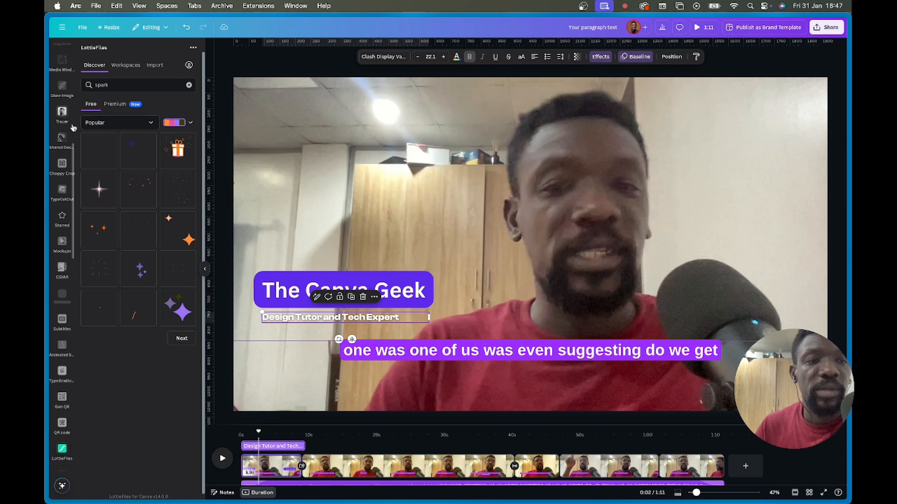
{"action": "scroll", "coordinate": [63, 117], "scroll_direction": "up", "scroll_amount": 10}
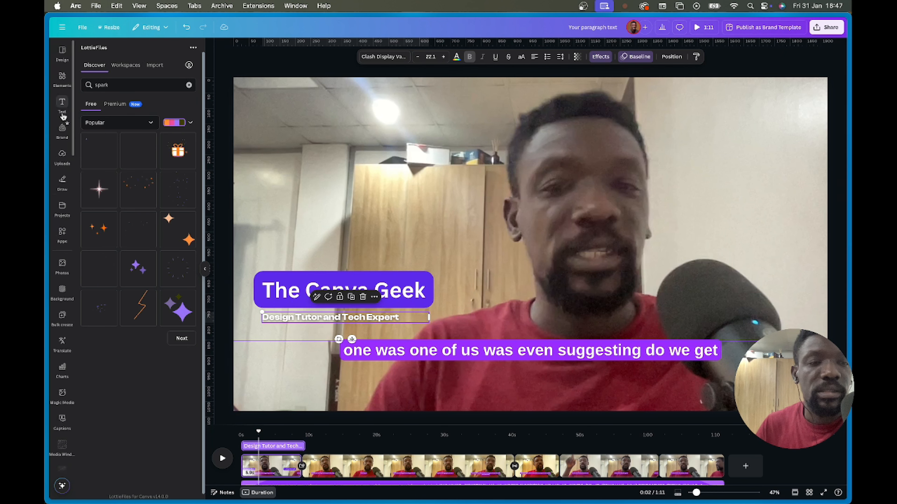
{"action": "left_click", "coordinate": [61, 79]}
{"action": "left_click", "coordinate": [157, 51]}
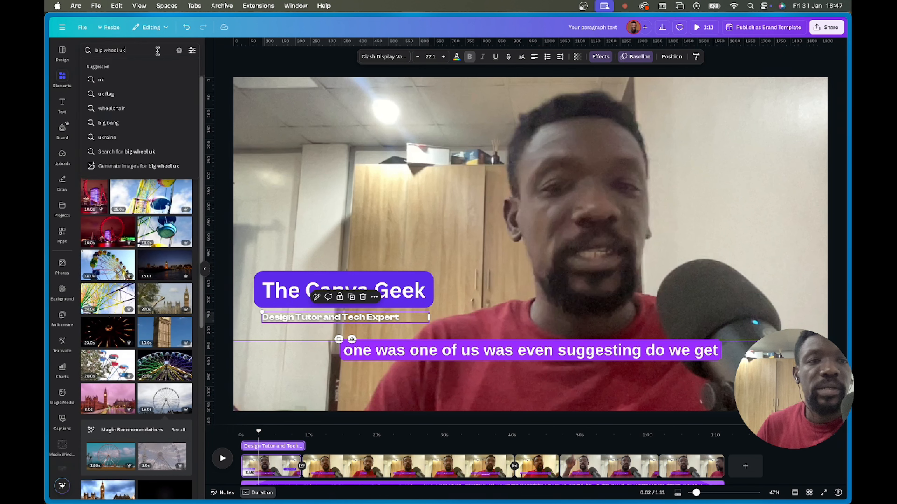
{"action": "type", "text": "spa"}
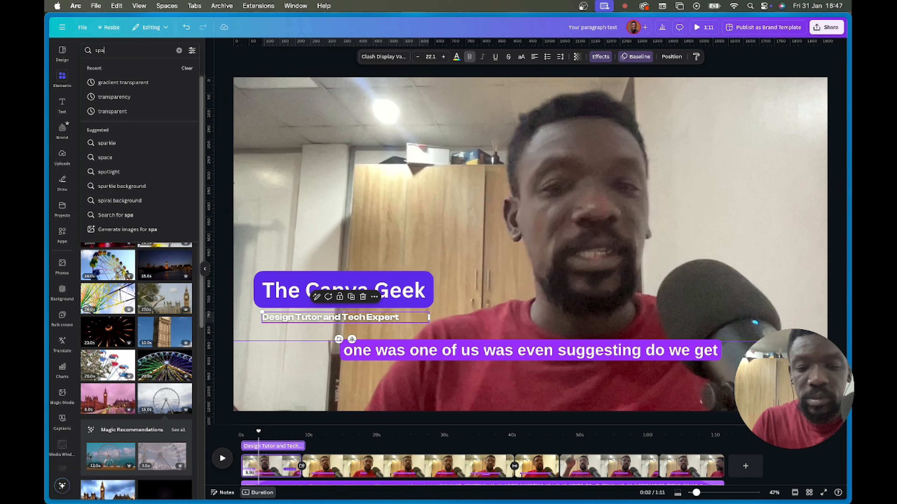
{"action": "type", "text": "rk"}
{"action": "key", "text": "Return"}
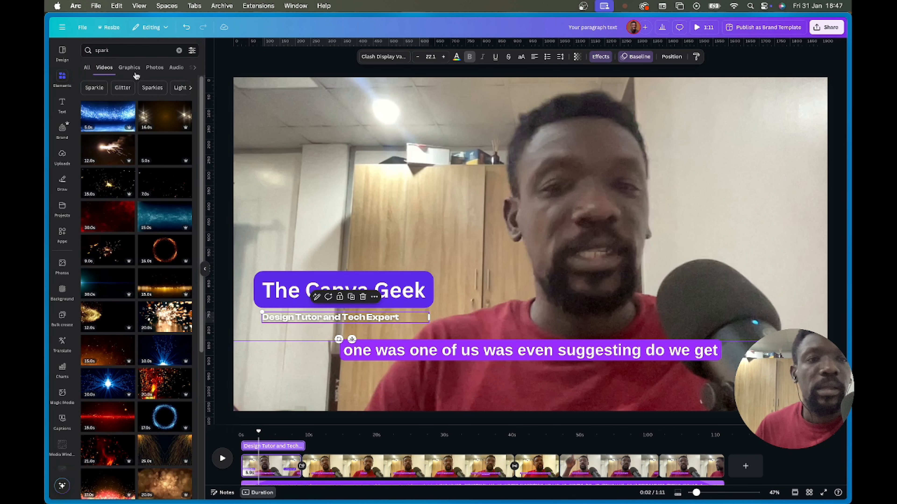
- Limit the spark results to animated graphics and browse them
{"action": "left_click", "coordinate": [133, 69]}
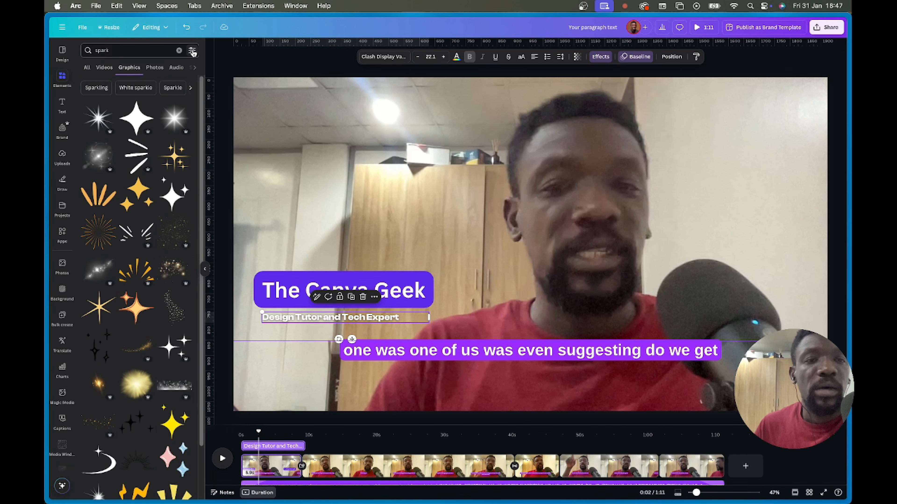
{"action": "left_click", "coordinate": [192, 52]}
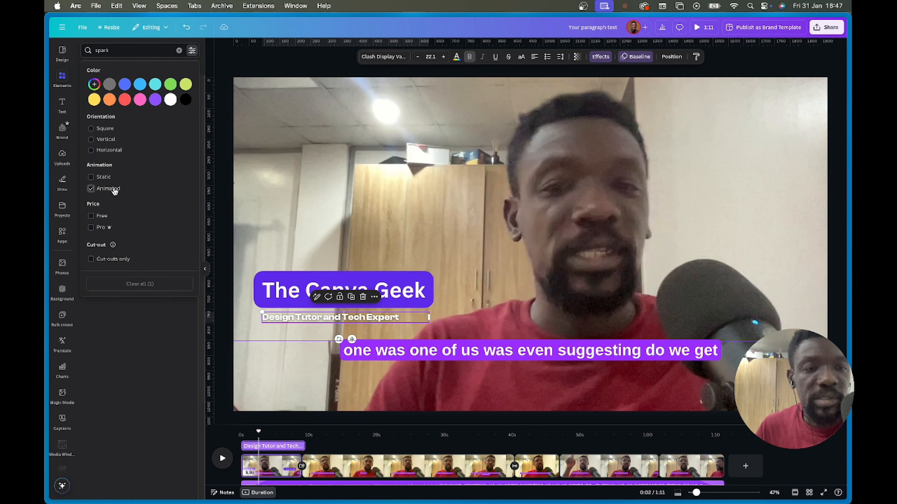
{"action": "left_click", "coordinate": [91, 188]}
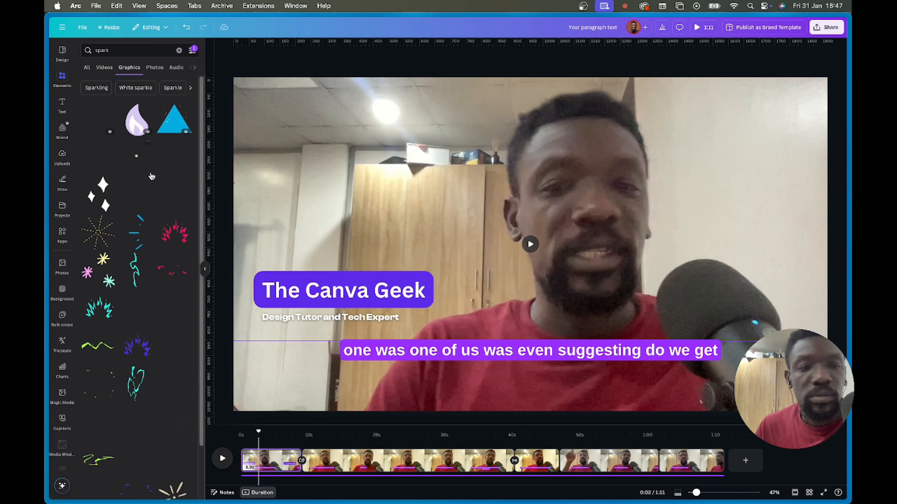
{"action": "scroll", "coordinate": [160, 360], "scroll_direction": "down", "scroll_amount": 5}
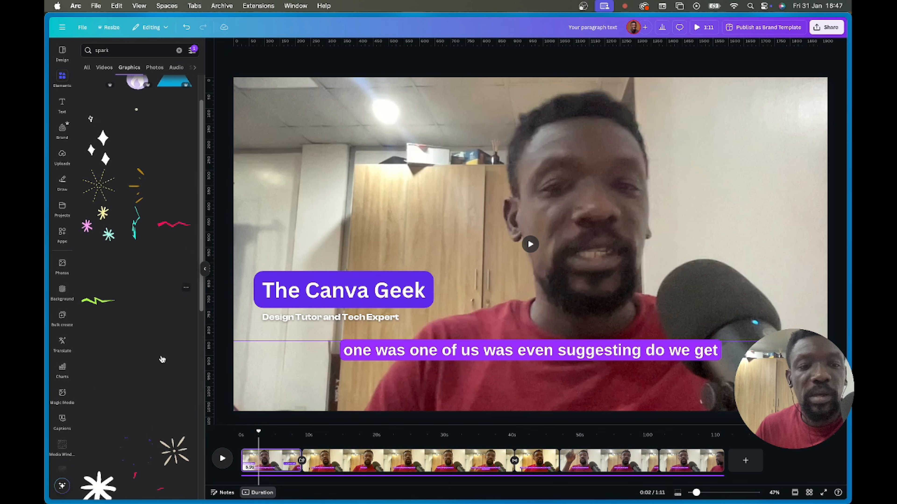
{"action": "scroll", "coordinate": [168, 365], "scroll_direction": "down", "scroll_amount": 1}
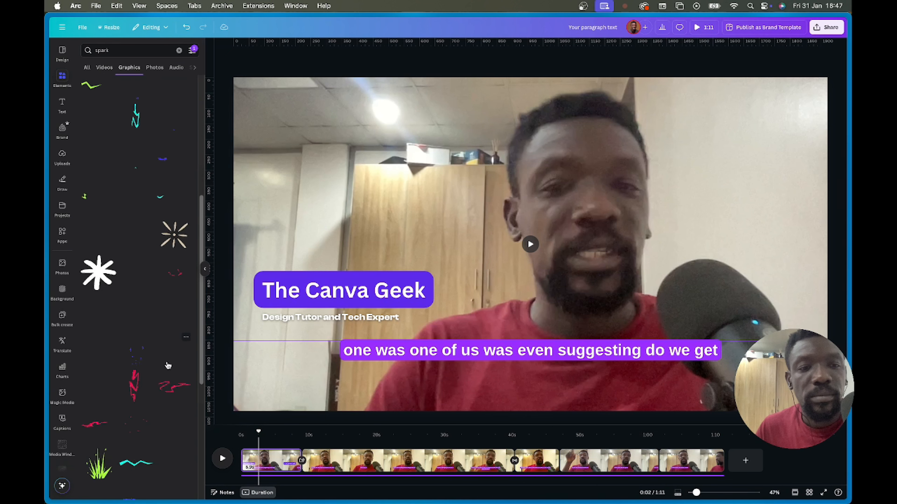
{"action": "scroll", "coordinate": [167, 364], "scroll_direction": "down", "scroll_amount": 4}
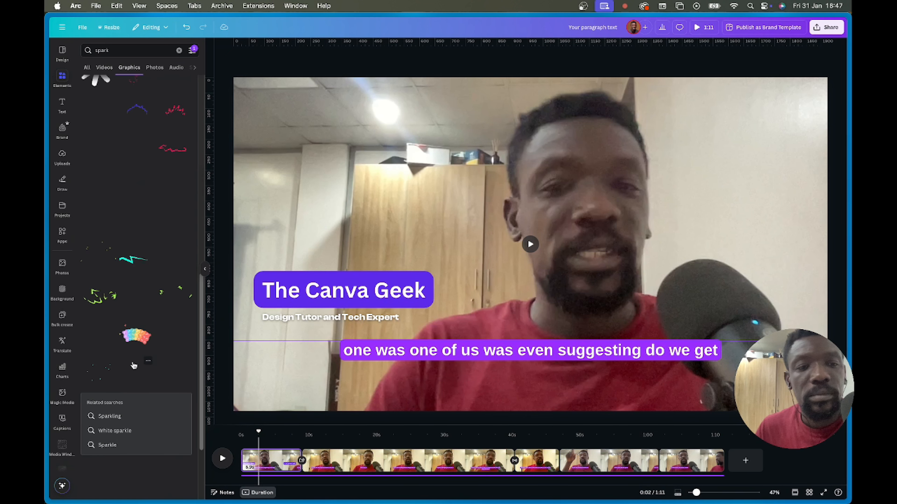
{"action": "scroll", "coordinate": [152, 339], "scroll_direction": "up", "scroll_amount": 10}
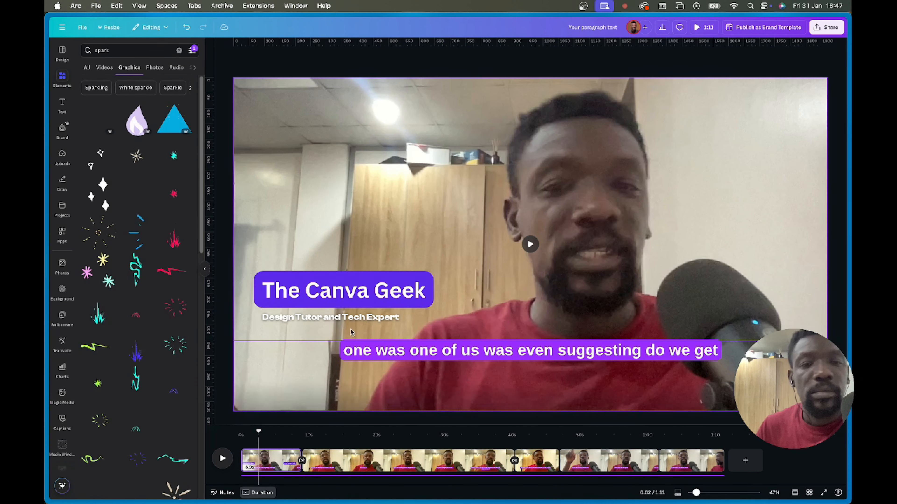
- Add two small white sparkle graphics beside 'The Canva Geek' title and check them in a full-screen preview
{"action": "left_click", "coordinate": [138, 197]}
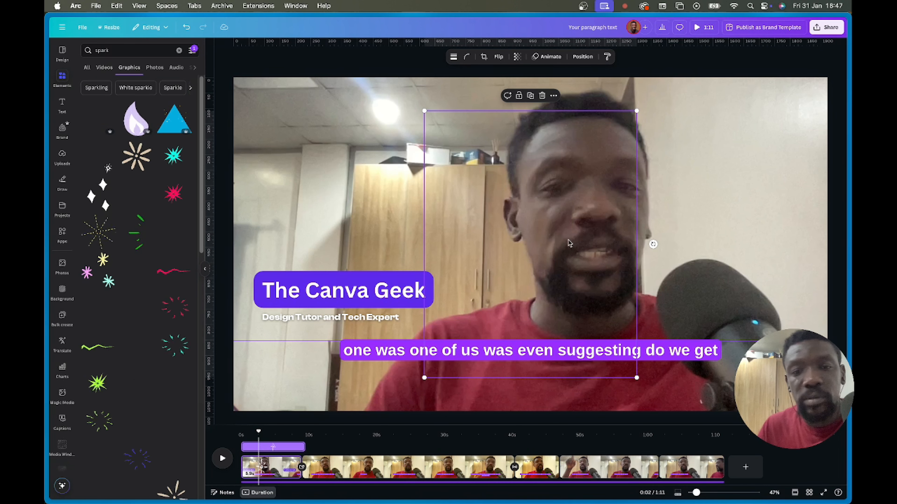
{"action": "left_click_drag", "start_coordinate": [637, 111], "coordinate": [423, 260]}
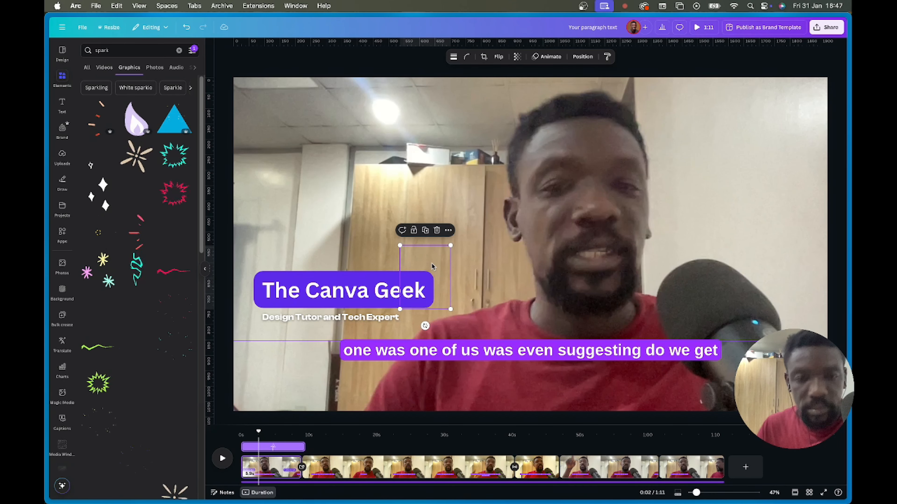
{"action": "left_click", "coordinate": [100, 194]}
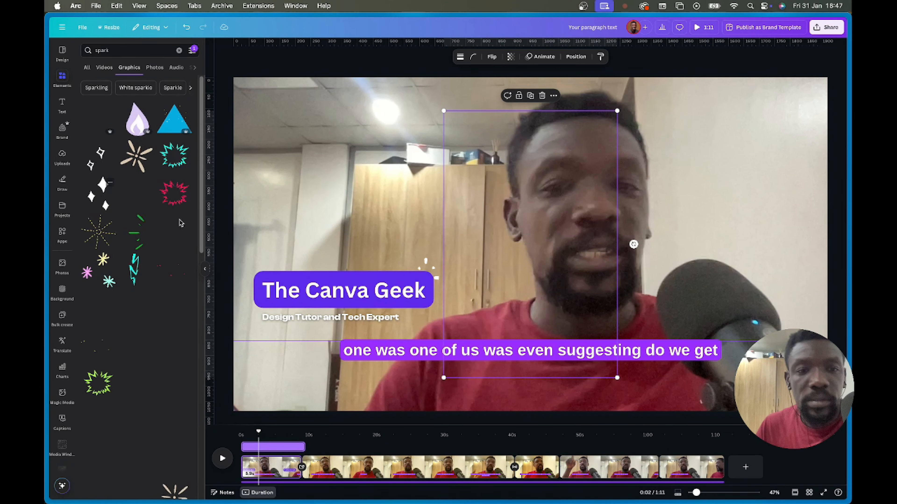
{"action": "left_click_drag", "start_coordinate": [617, 111], "coordinate": [523, 360]}
{"action": "left_click_drag", "start_coordinate": [465, 368], "coordinate": [258, 290]}
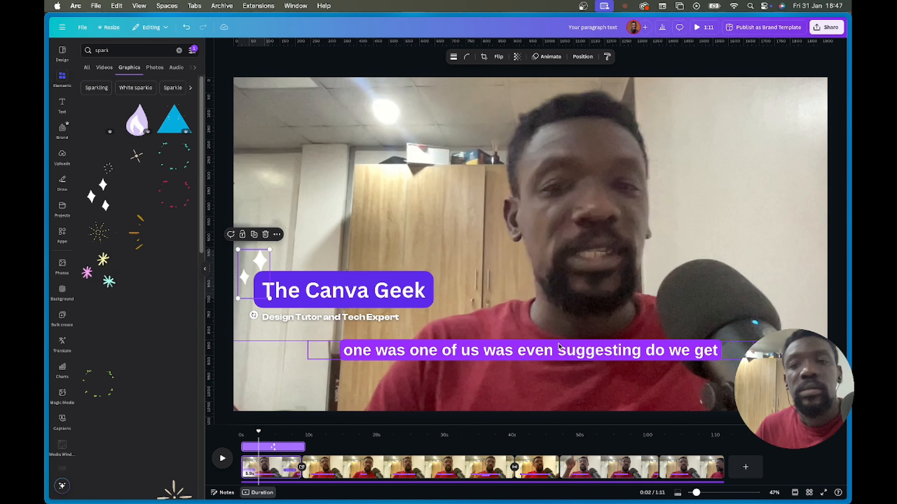
{"action": "left_click", "coordinate": [696, 27]}
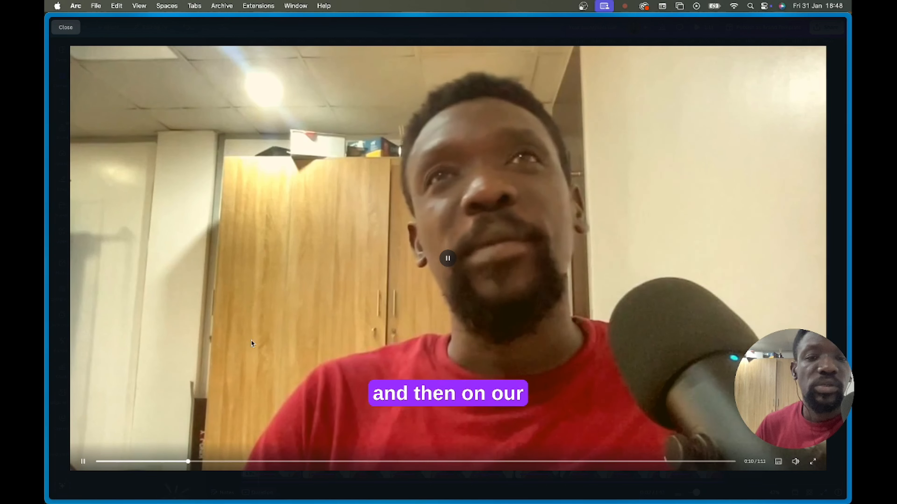
{"action": "key", "text": "Escape"}
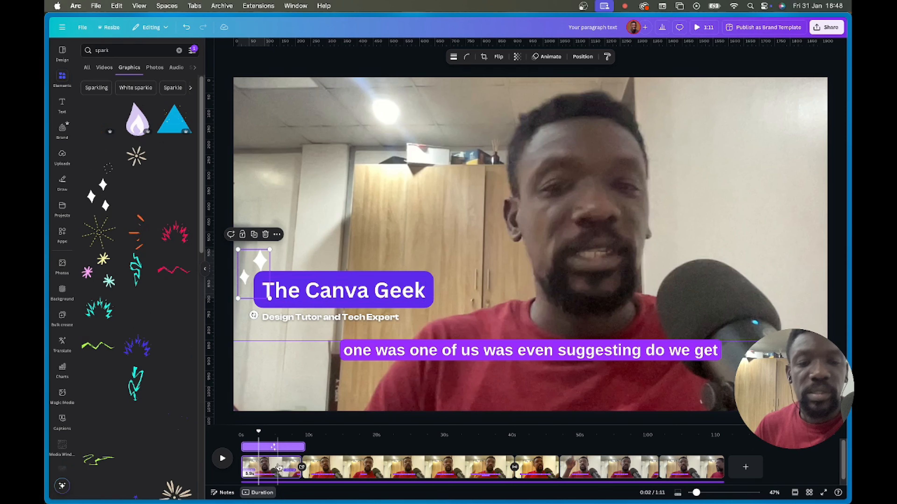
- Enlarge the timeline and toggle the sparkle's own element timing off and back on
{"action": "left_click_drag", "start_coordinate": [414, 426], "coordinate": [414, 371]}
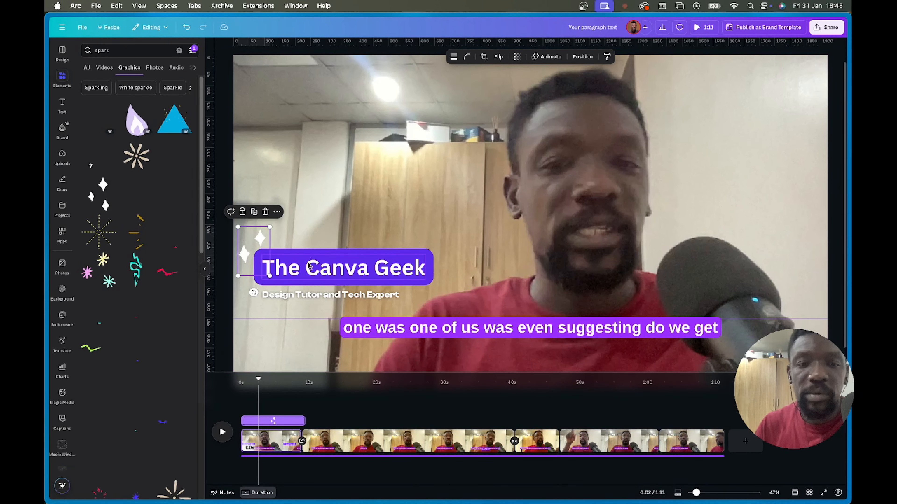
{"action": "right_click", "coordinate": [256, 236]}
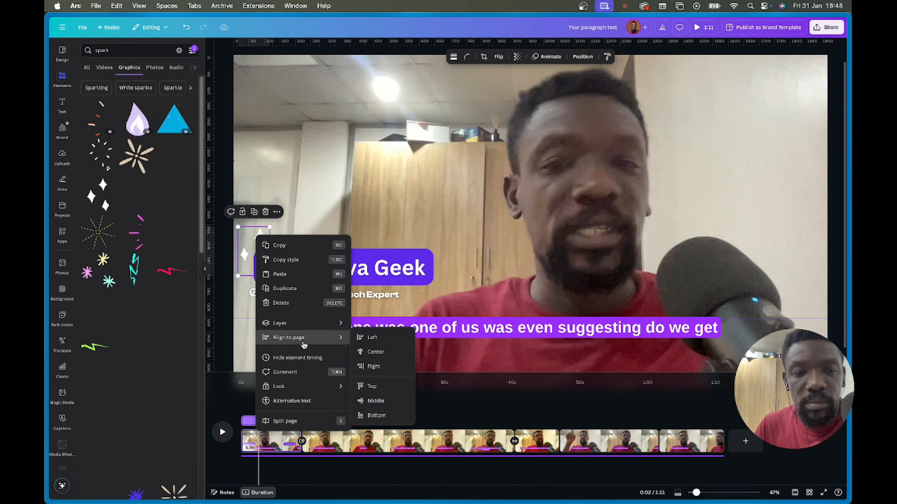
{"action": "left_click", "coordinate": [297, 357]}
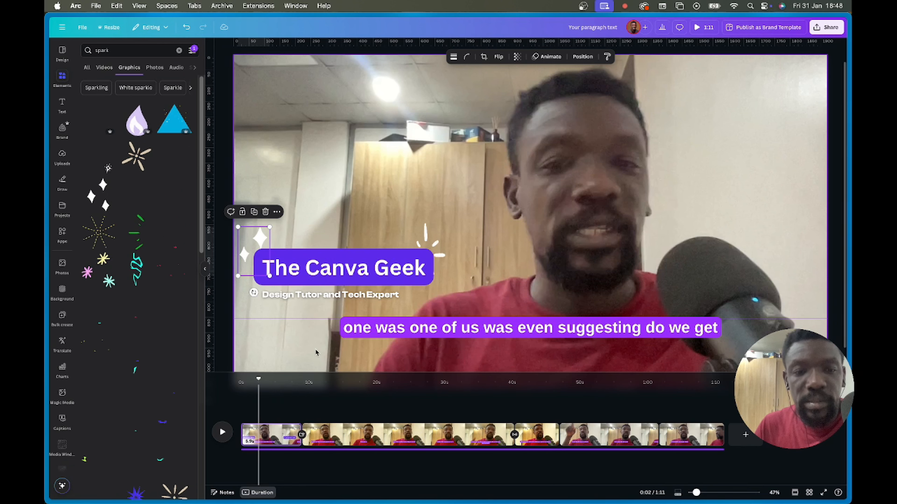
{"action": "right_click", "coordinate": [267, 239]}
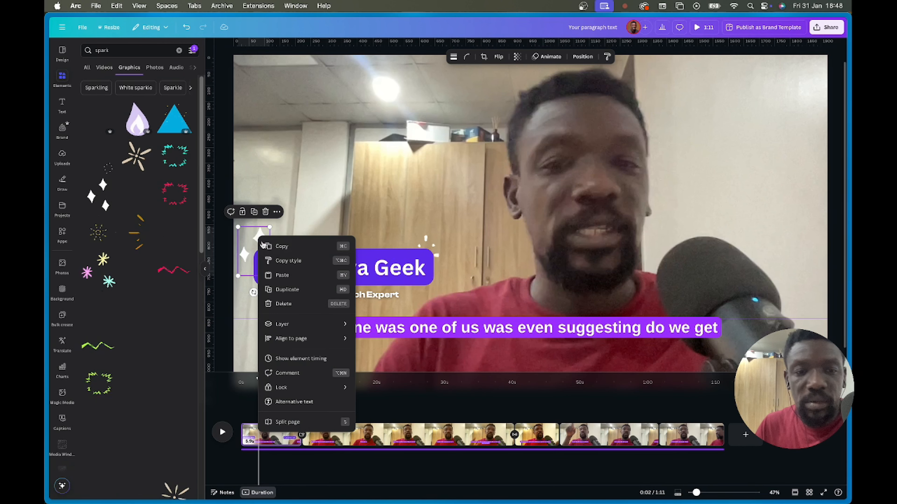
{"action": "left_click", "coordinate": [302, 359]}
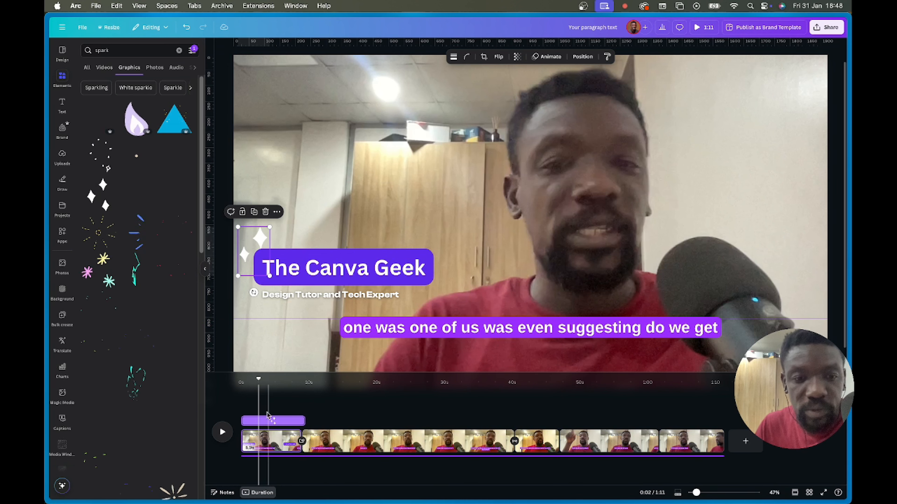
- Select 'The Canva Geek' title and the 'Design Tutor and Tech Expert' subtitle to inspect their timing
{"action": "left_click", "coordinate": [316, 272]}
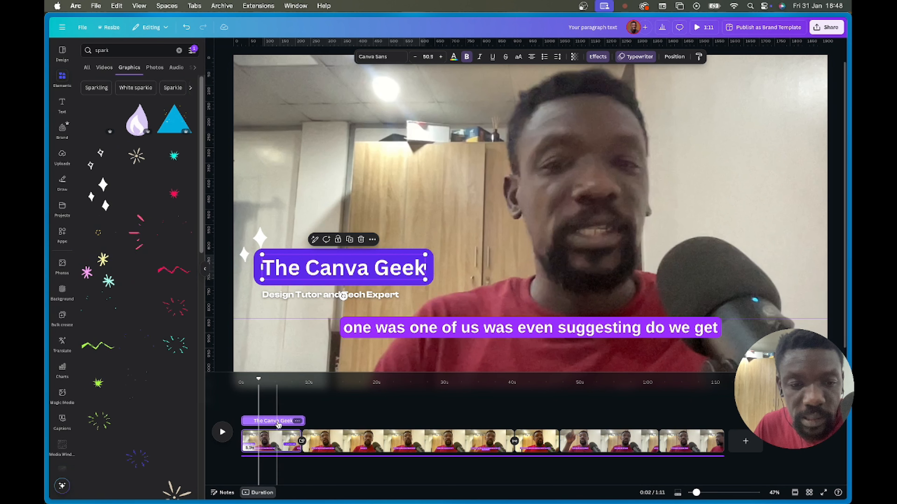
{"action": "left_click", "coordinate": [312, 296]}
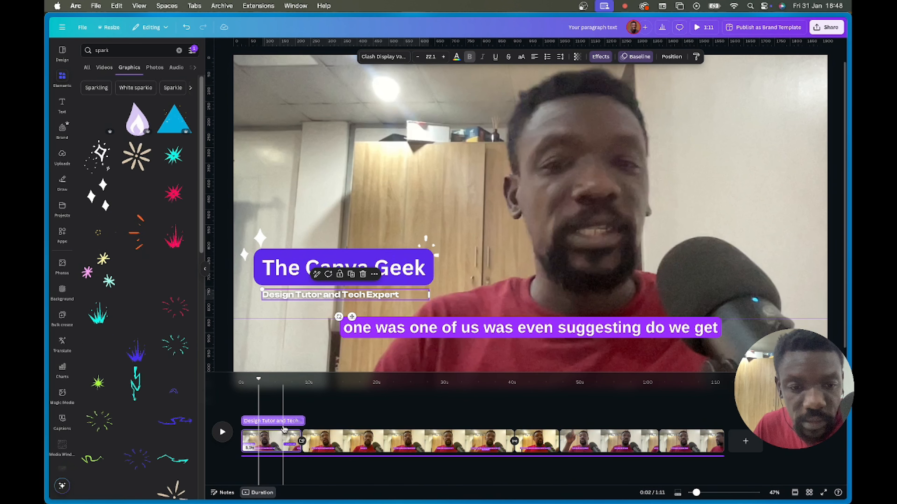
{"action": "right_click", "coordinate": [392, 265]}
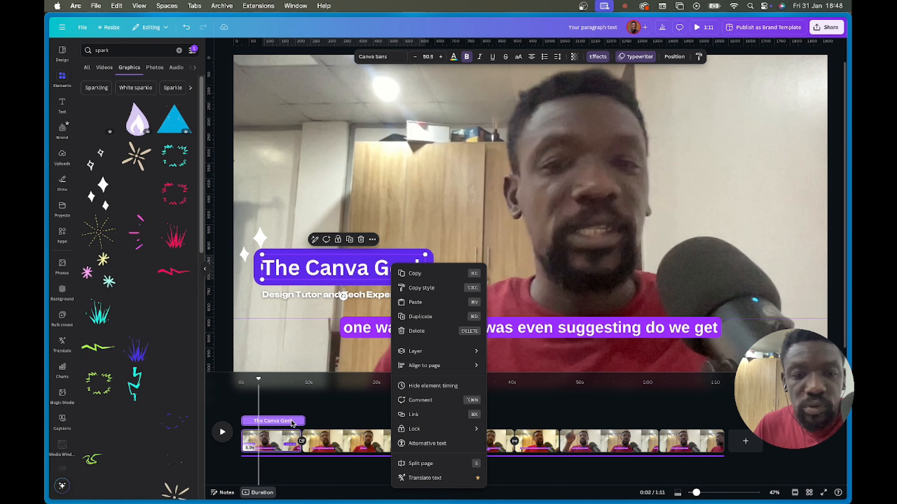
- Trim each sparkle beside 'The Canva Geek' to 3.1 s and the 'Design Tutor and Tech Expert' subtitle to 4.6 s
{"action": "left_click", "coordinate": [302, 424]}
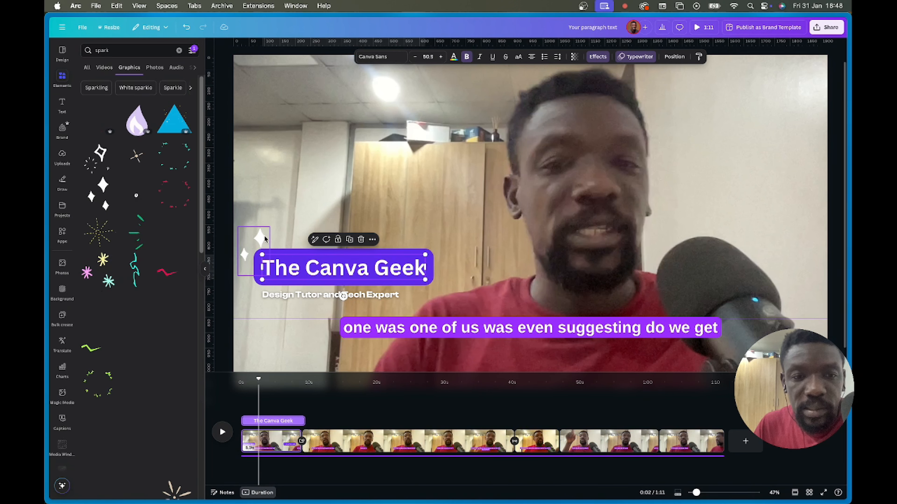
{"action": "left_click", "coordinate": [260, 237]}
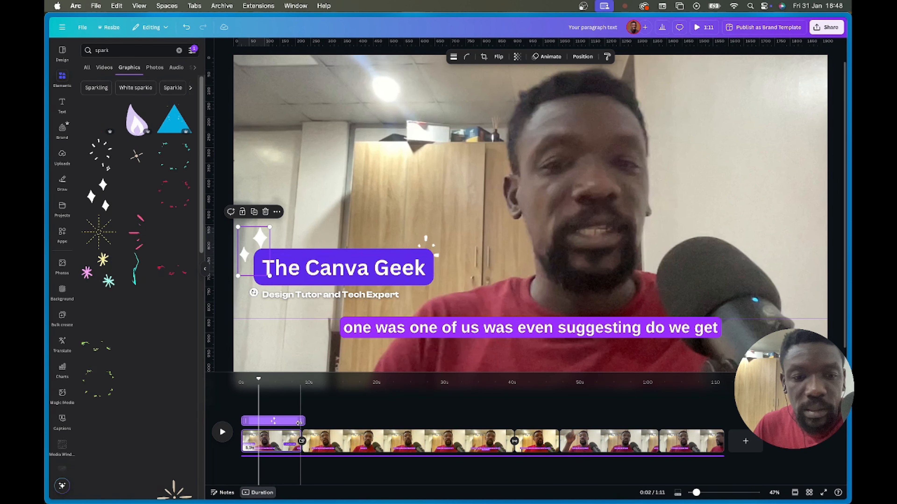
{"action": "left_click_drag", "start_coordinate": [303, 423], "coordinate": [262, 415]}
{"action": "left_click", "coordinate": [305, 264]}
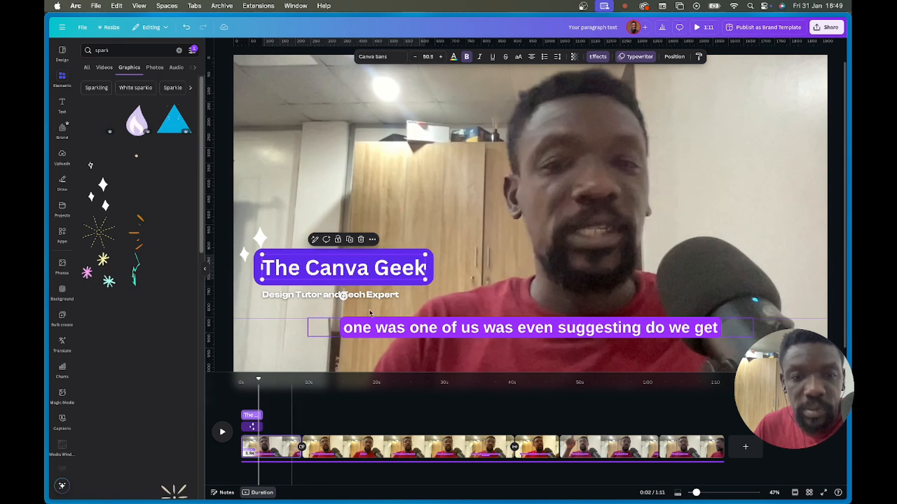
{"action": "left_click", "coordinate": [429, 239]}
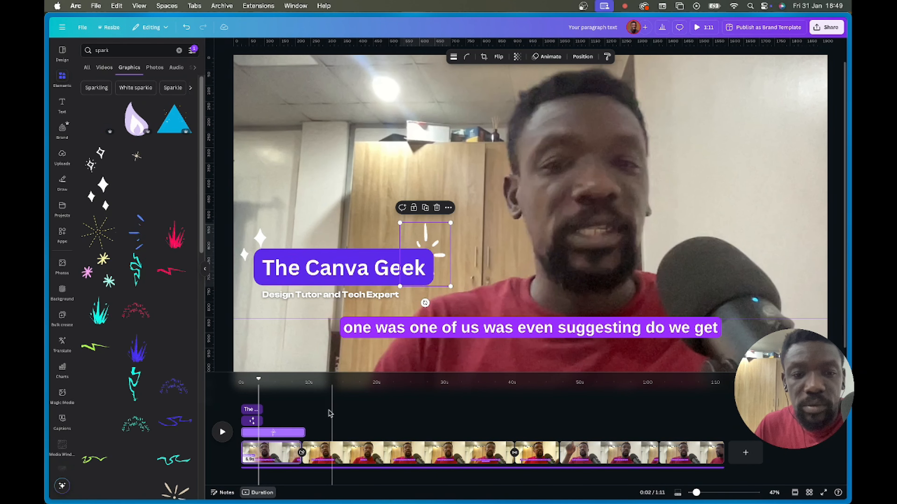
{"action": "left_click_drag", "start_coordinate": [303, 433], "coordinate": [262, 432]}
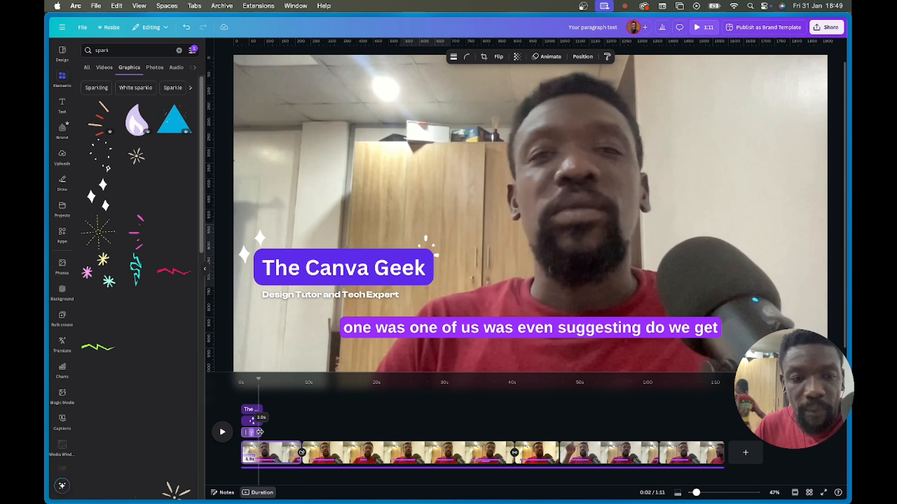
{"action": "left_click", "coordinate": [308, 296]}
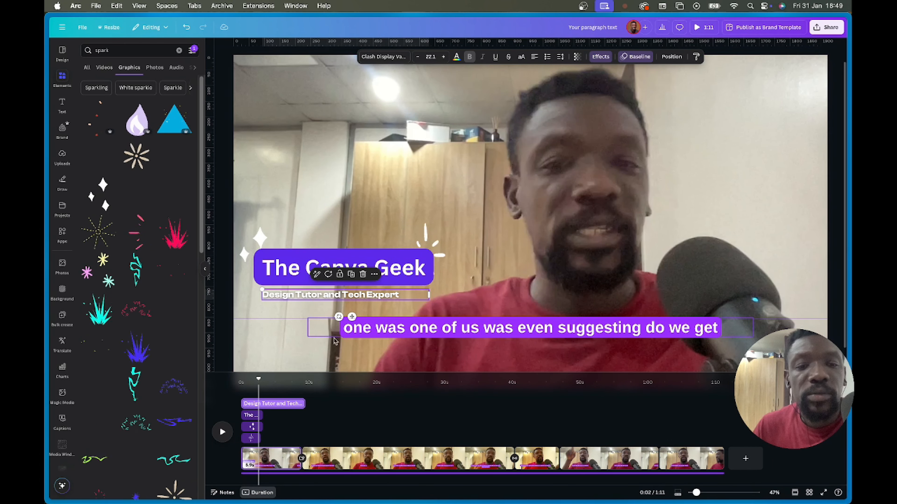
{"action": "left_click_drag", "start_coordinate": [302, 403], "coordinate": [250, 403]}
{"action": "left_click", "coordinate": [708, 28]}
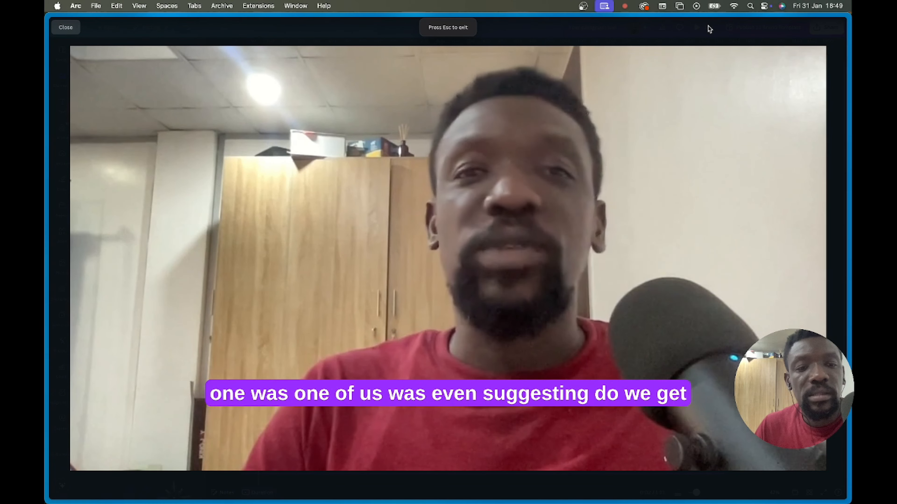
{"action": "mouse_move", "coordinate": [374, 208]}
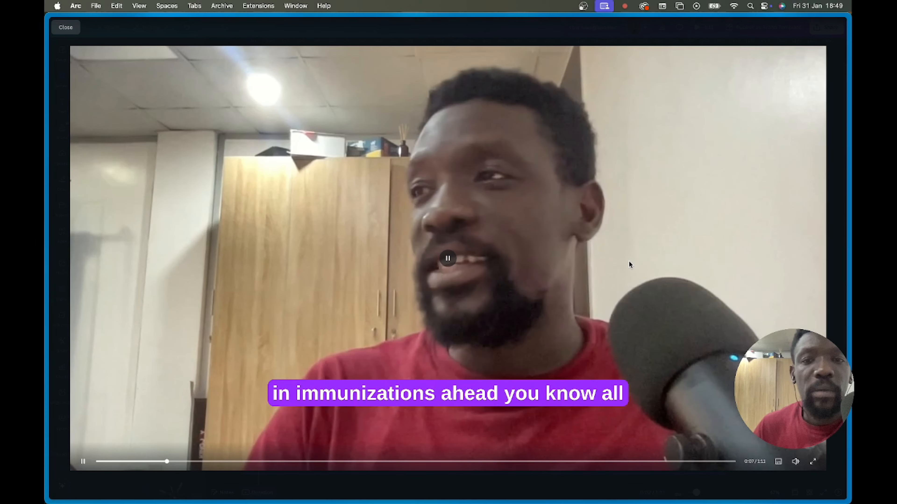
{"action": "key", "text": "Escape"}
{"action": "mouse_move", "coordinate": [48, 258]}
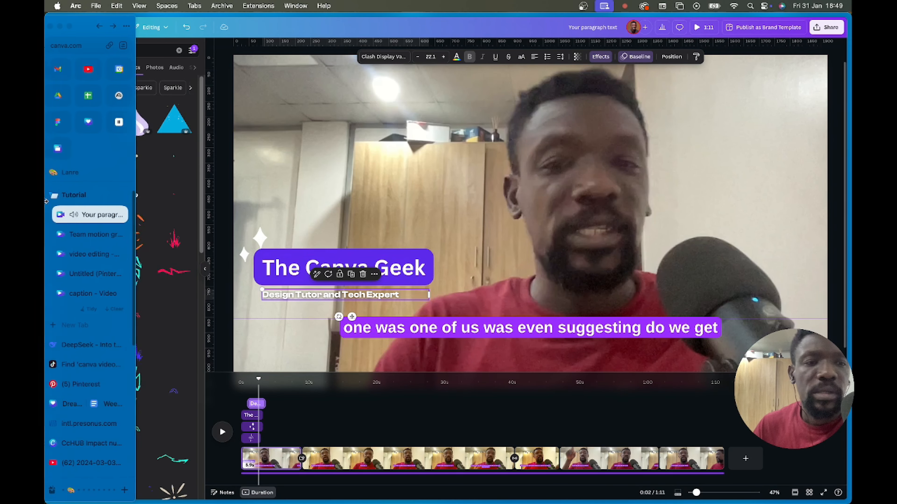
- Switch to the Untitled Pinterest Video Ad design and preview its curved-text eye page full screen
{"action": "left_click", "coordinate": [89, 257]}
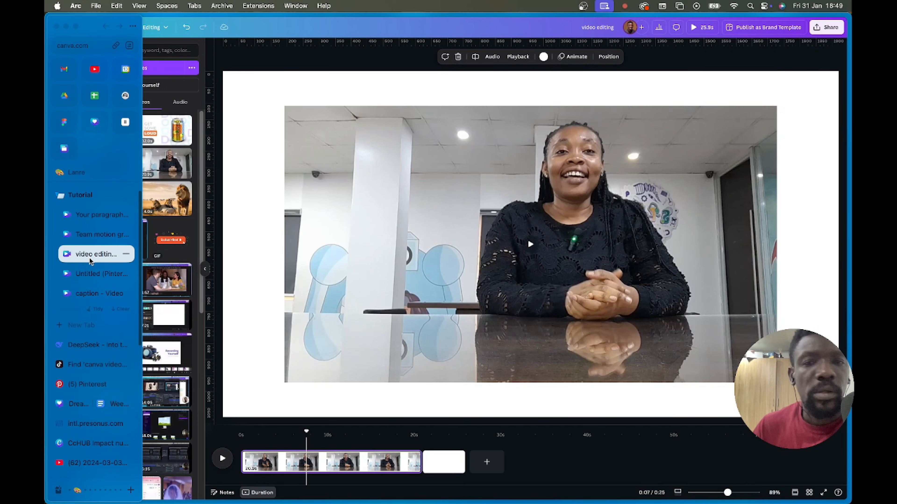
{"action": "left_click", "coordinate": [472, 206]}
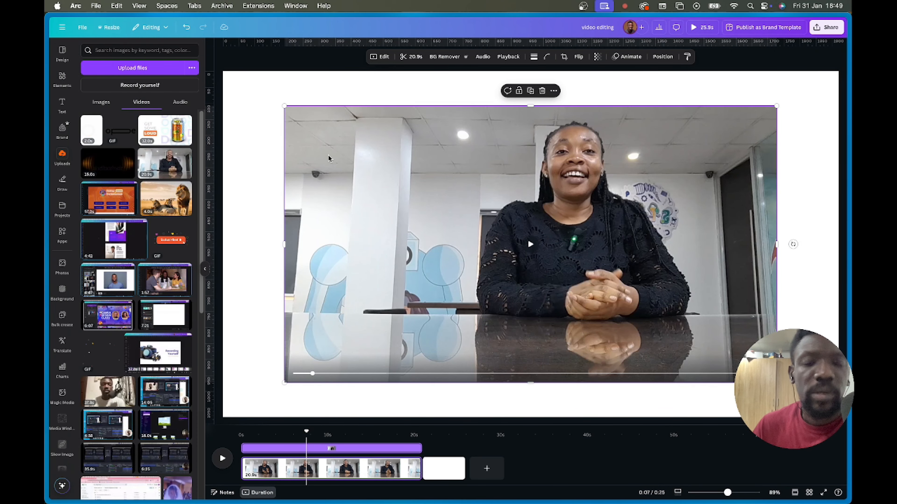
{"action": "mouse_move", "coordinate": [46, 198]}
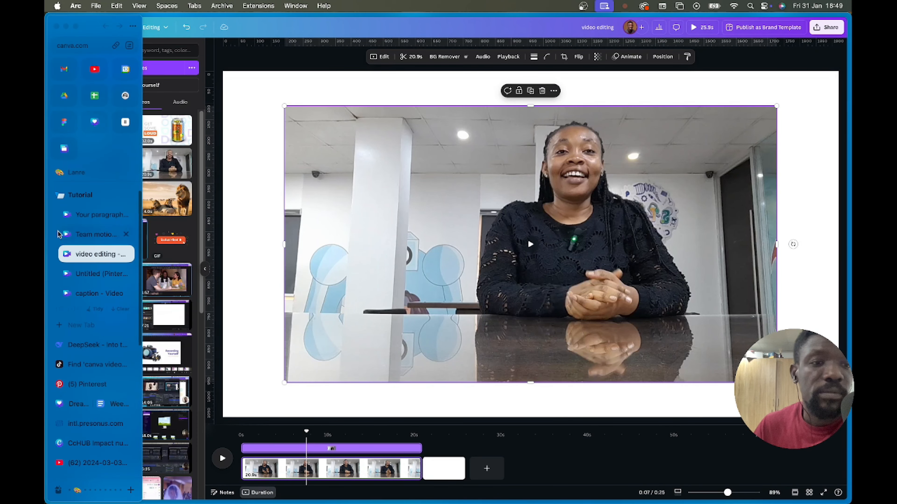
{"action": "left_click", "coordinate": [82, 287]}
{"action": "left_click", "coordinate": [84, 278]}
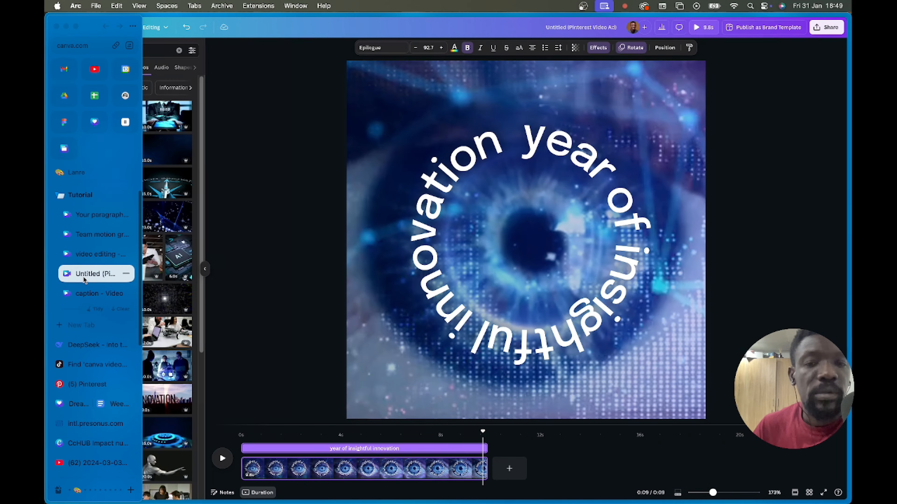
{"action": "left_click", "coordinate": [510, 162]}
{"action": "left_click", "coordinate": [704, 31]}
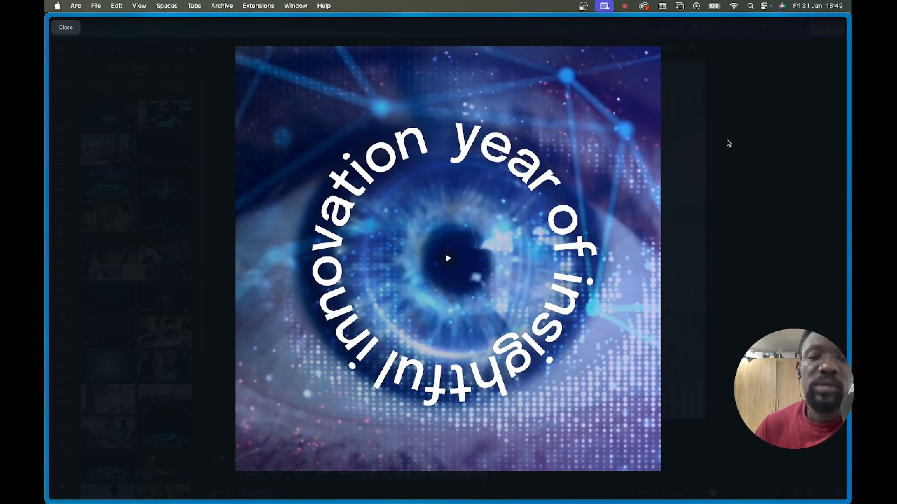
{"action": "key", "text": "Escape"}
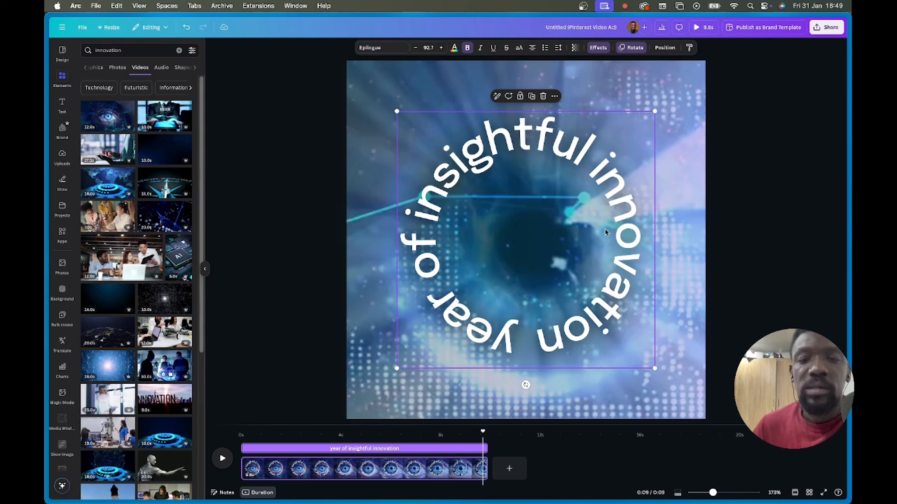
- Delete the eye page from the timeline, leaving a blank white page
{"action": "left_click", "coordinate": [447, 479]}
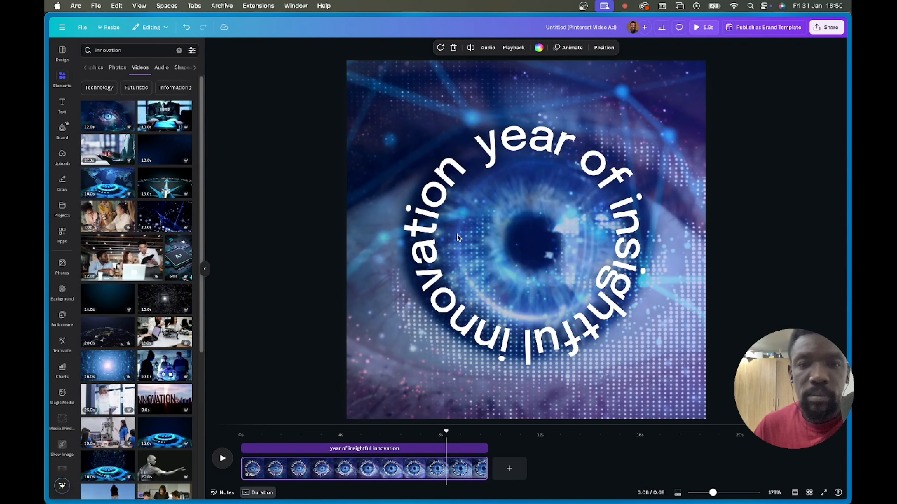
{"action": "left_click", "coordinate": [457, 237]}
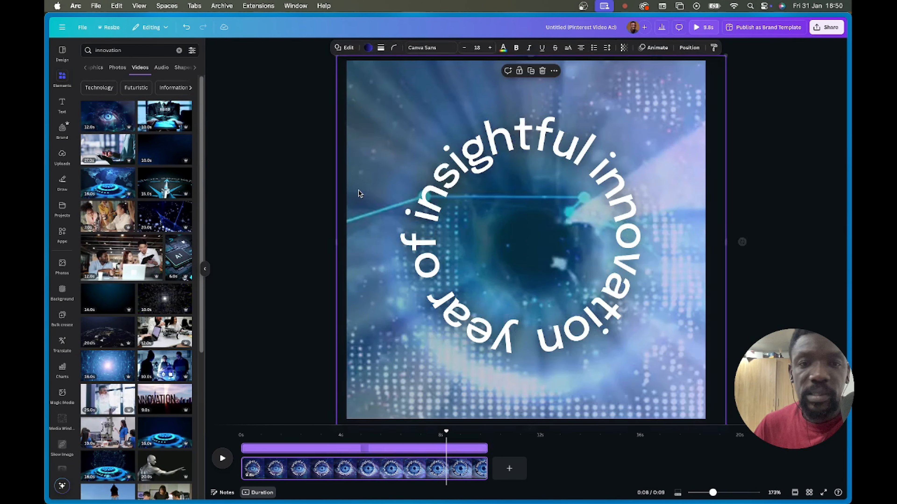
{"action": "left_click", "coordinate": [433, 475]}
{"action": "key", "text": "BackSpace"}
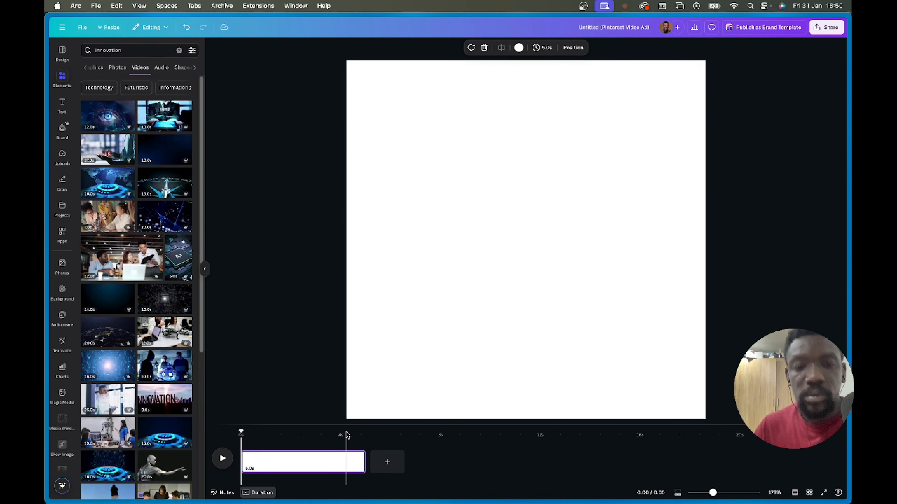
- Search stock videos for 'woman' and add the curly-haired woman holding her head clip
{"action": "left_click", "coordinate": [505, 241]}
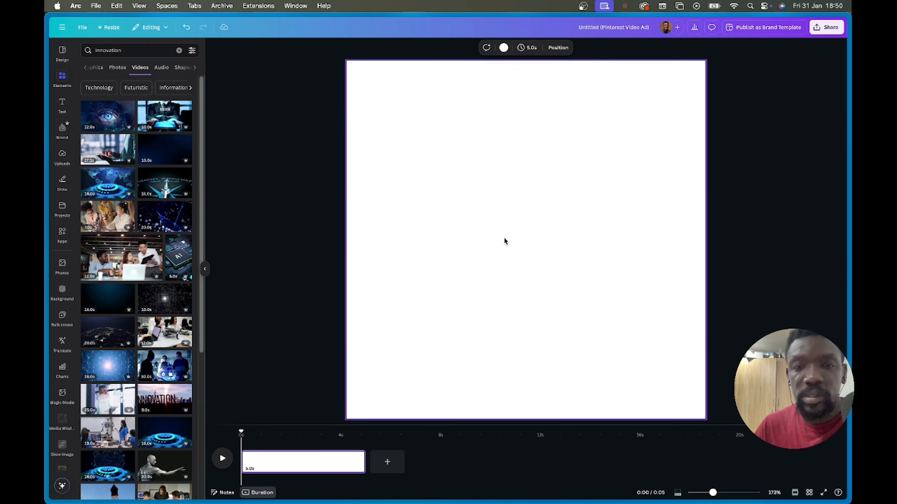
{"action": "left_click", "coordinate": [558, 263]}
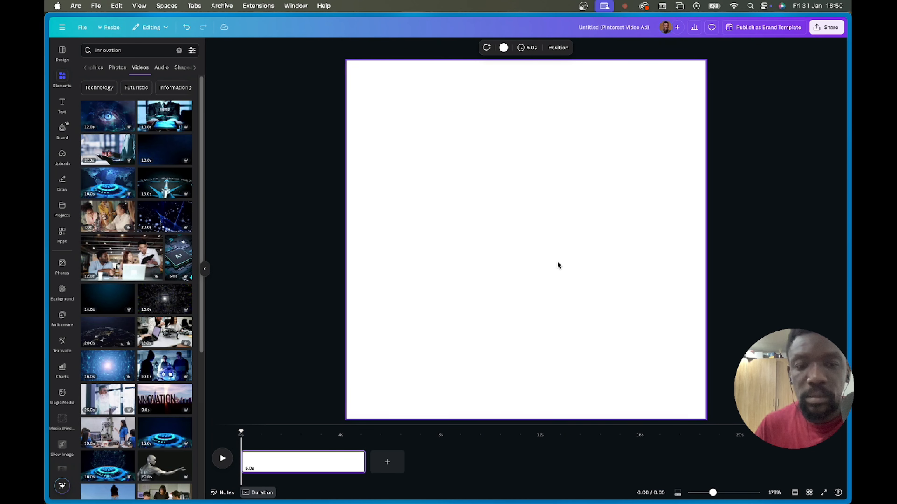
{"action": "left_click", "coordinate": [119, 51]}
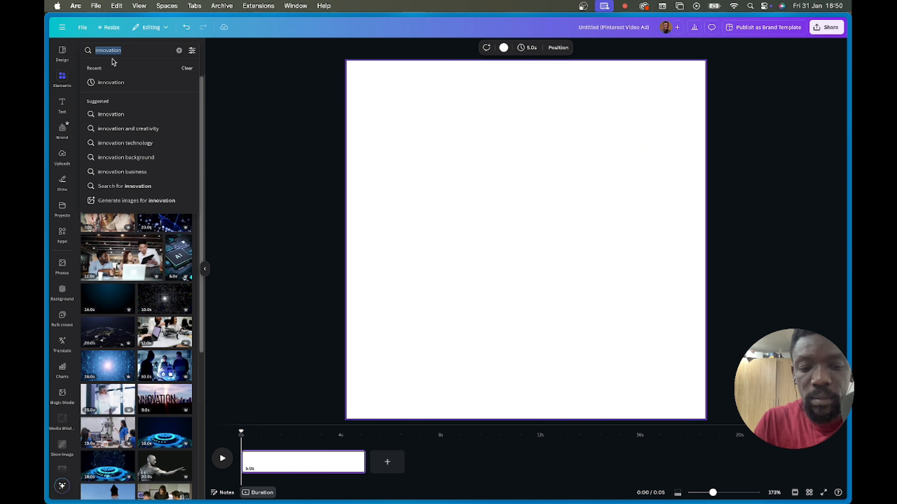
{"action": "type", "text": "woman"}
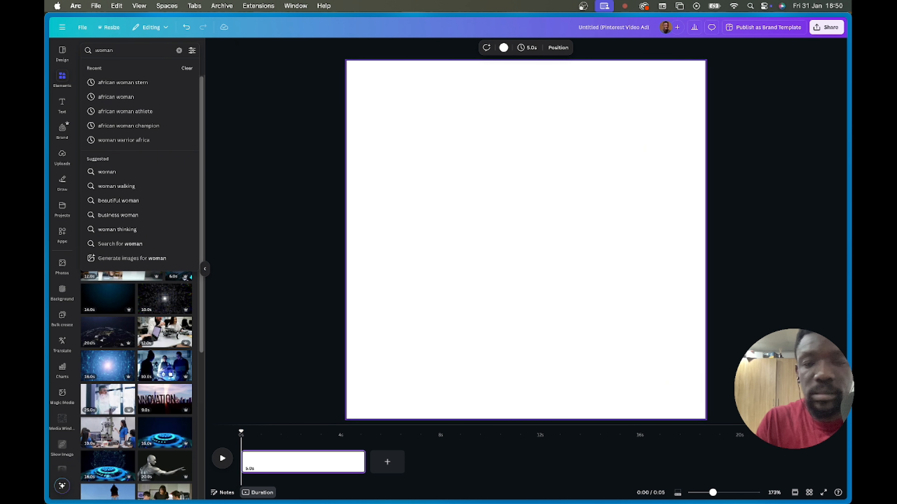
{"action": "key", "text": "Return"}
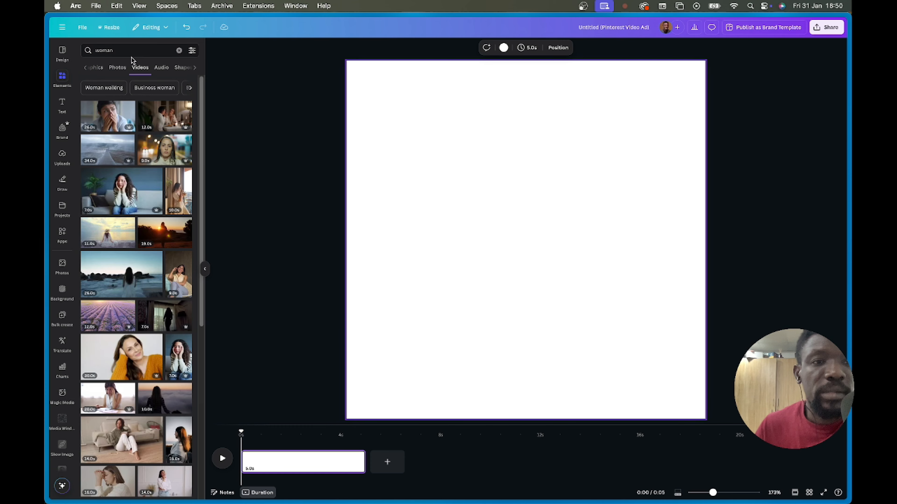
{"action": "scroll", "coordinate": [127, 260], "scroll_direction": "down", "scroll_amount": 2}
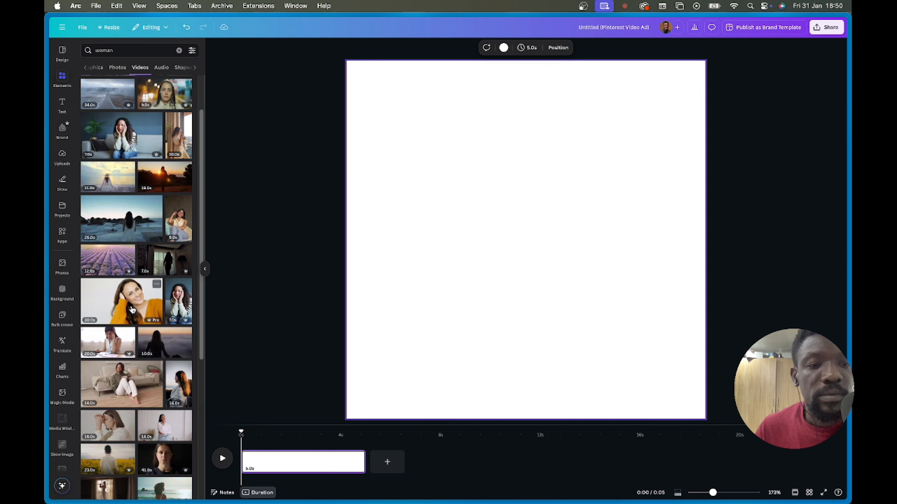
{"action": "left_click", "coordinate": [180, 307]}
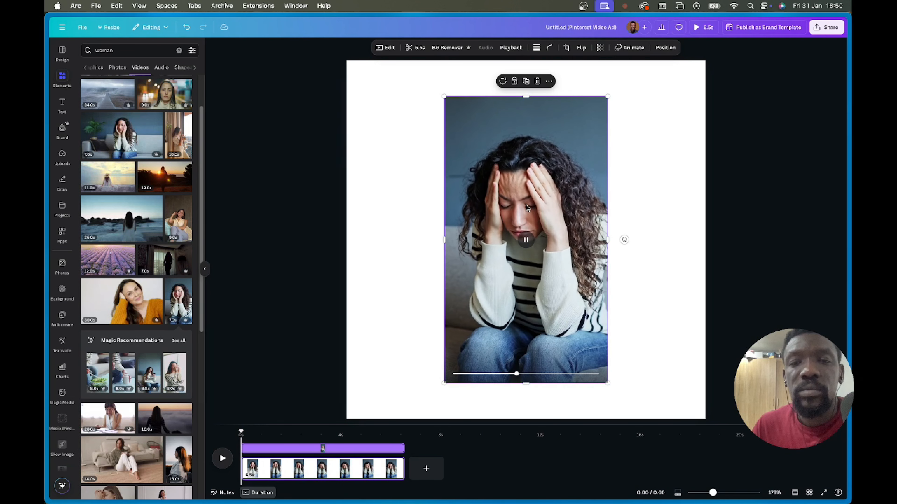
- Fit the woman clip to full page height at the left and overlay a background-removed copy
{"action": "key", "text": "space"}
{"action": "left_click_drag", "start_coordinate": [526, 197], "coordinate": [426, 162]}
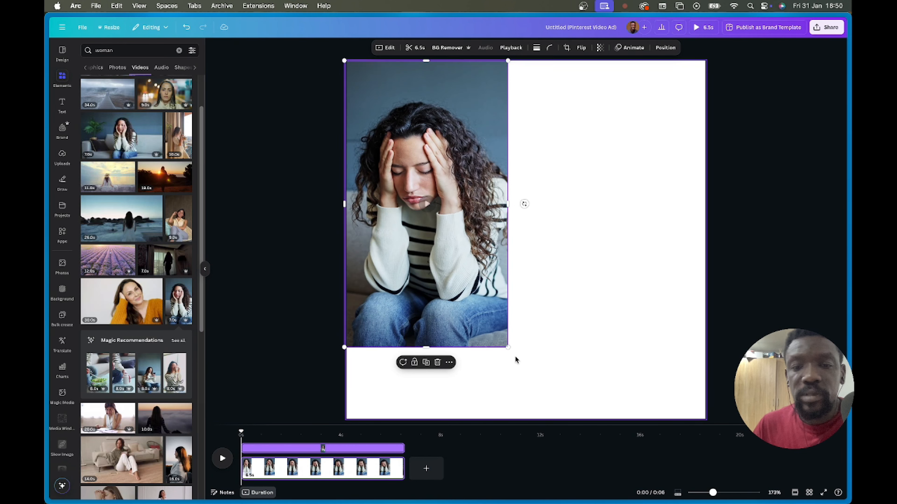
{"action": "left_click_drag", "start_coordinate": [505, 348], "coordinate": [578, 404]}
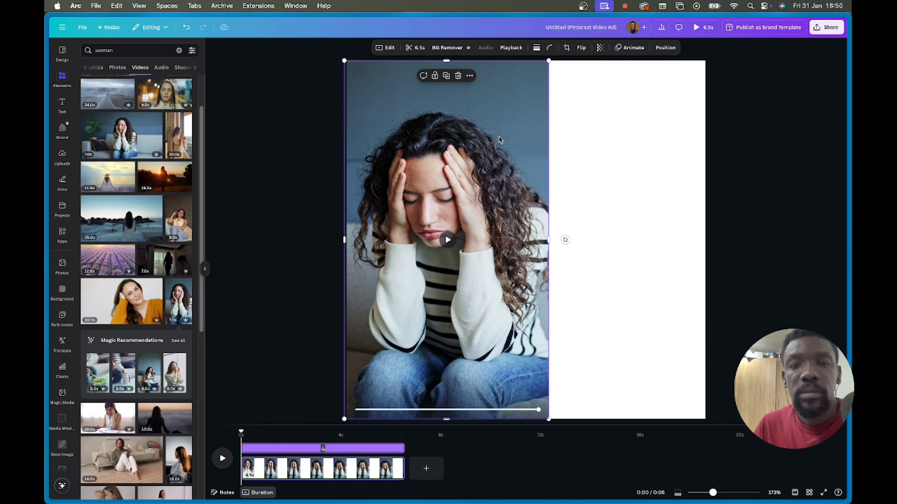
{"action": "left_click_drag", "start_coordinate": [438, 173], "coordinate": [595, 146]}
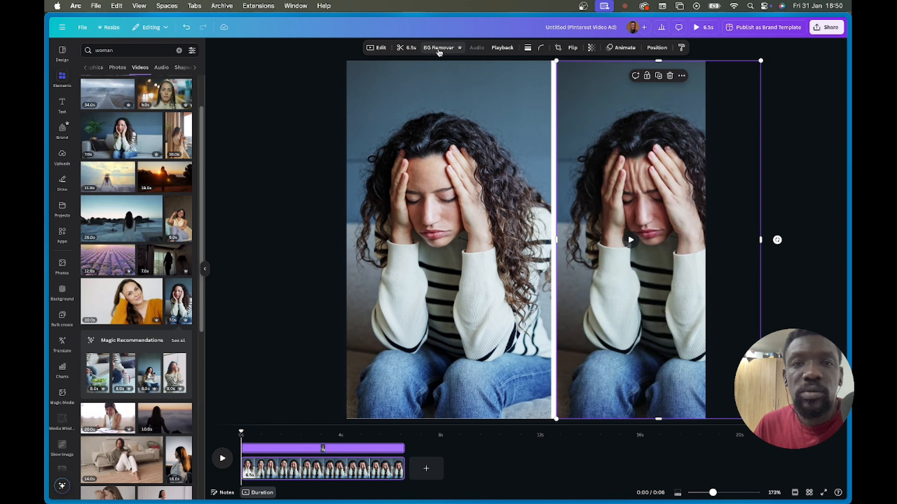
{"action": "left_click", "coordinate": [438, 49]}
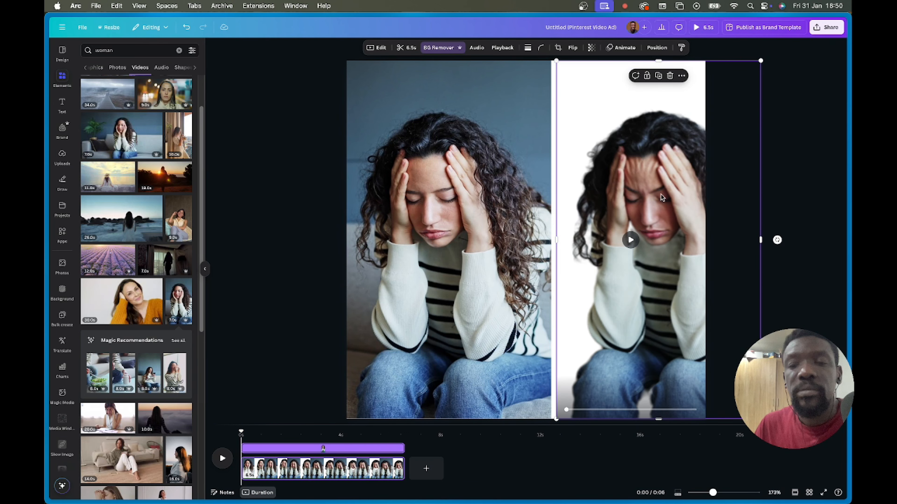
{"action": "left_click_drag", "start_coordinate": [651, 178], "coordinate": [440, 178]}
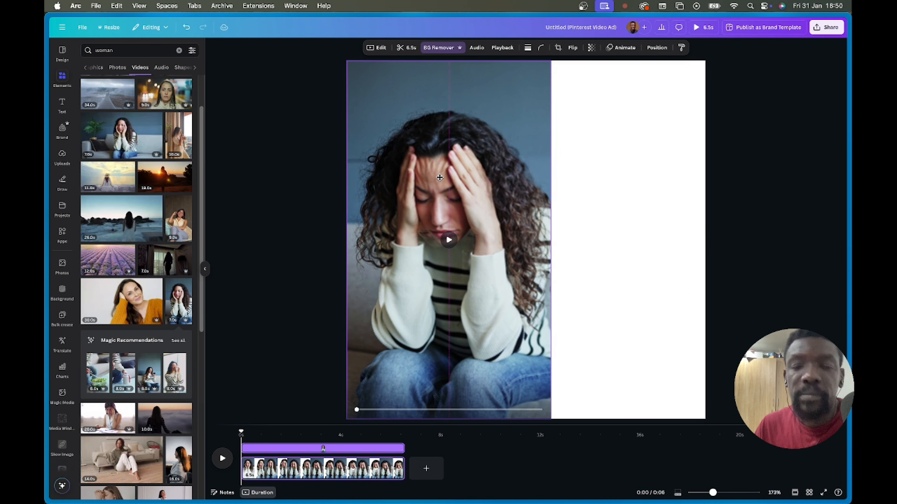
{"action": "left_click", "coordinate": [661, 206]}
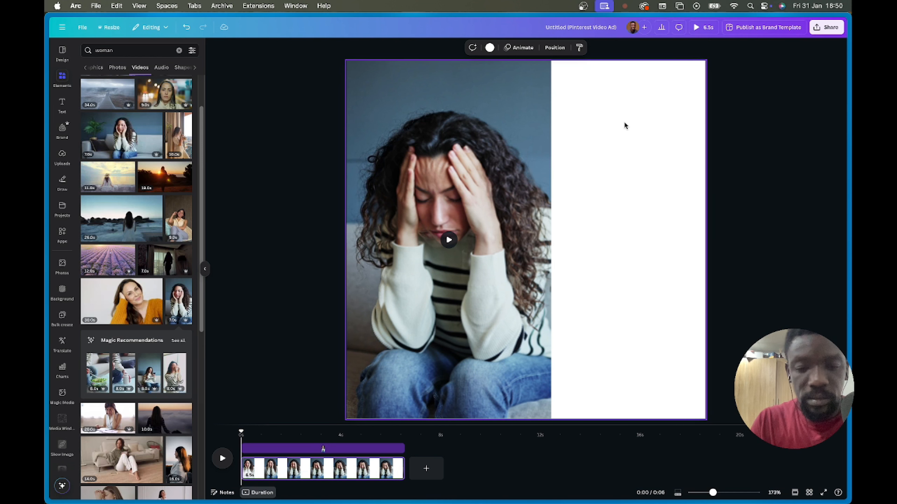
- Add a text box reading 'Worry' in the white area right of the woman
{"action": "key", "text": "t"}
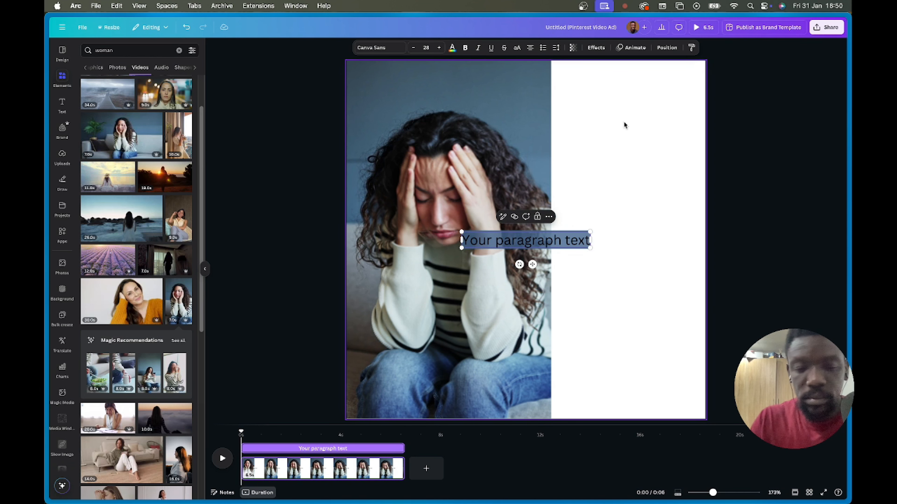
{"action": "type", "text": "Wor"}
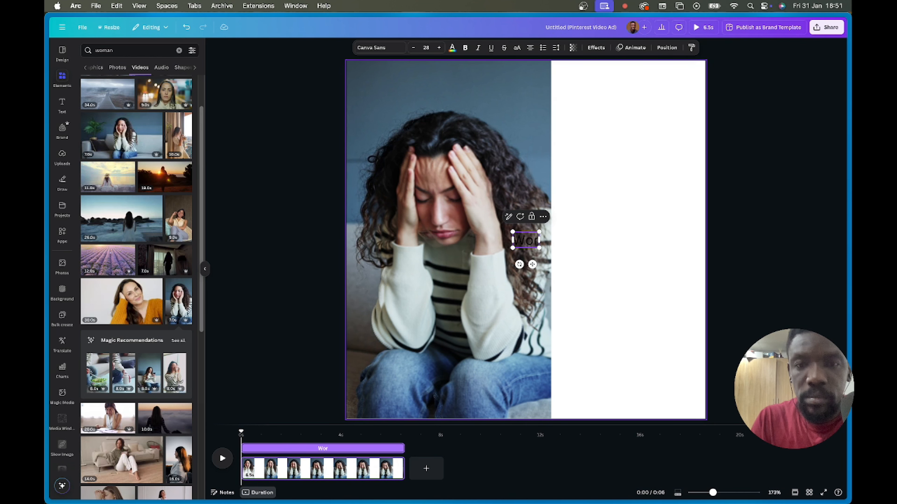
{"action": "type", "text": "y"}
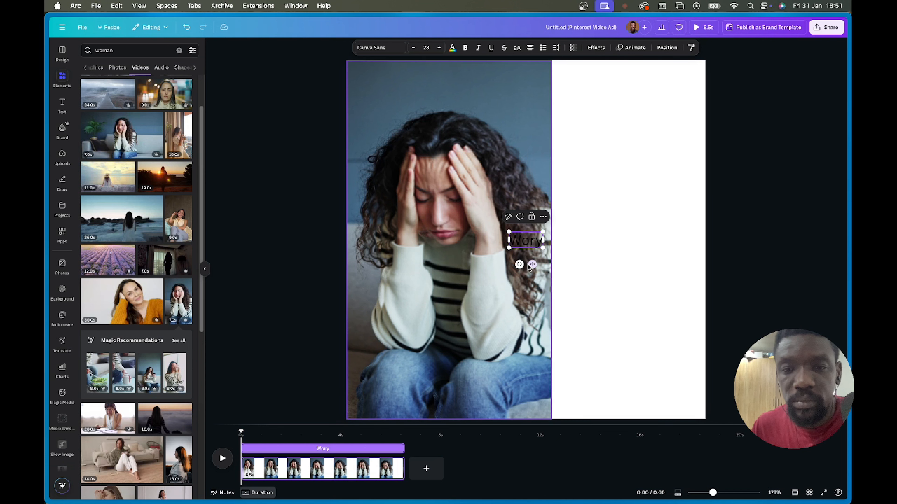
{"action": "left_click", "coordinate": [546, 259]}
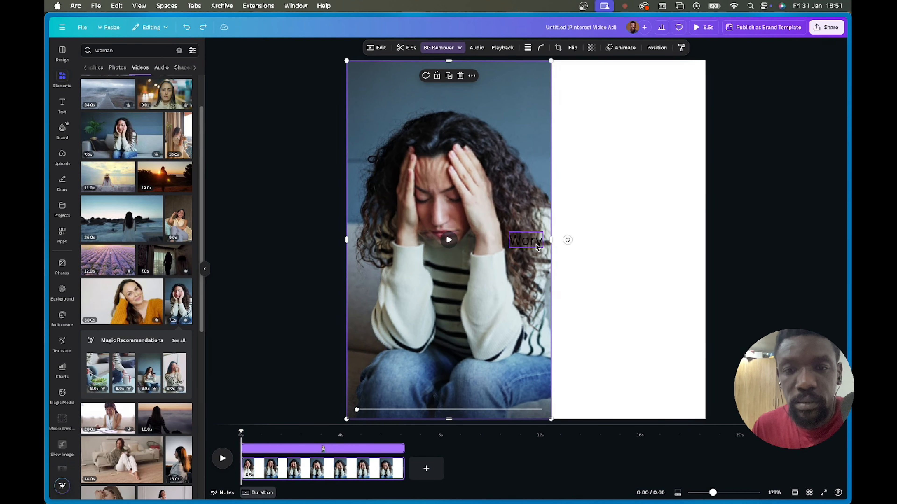
{"action": "left_click", "coordinate": [537, 246]}
{"action": "left_click_drag", "start_coordinate": [532, 266], "coordinate": [599, 168]}
{"action": "left_click", "coordinate": [602, 144]}
{"action": "type", "text": "r"}
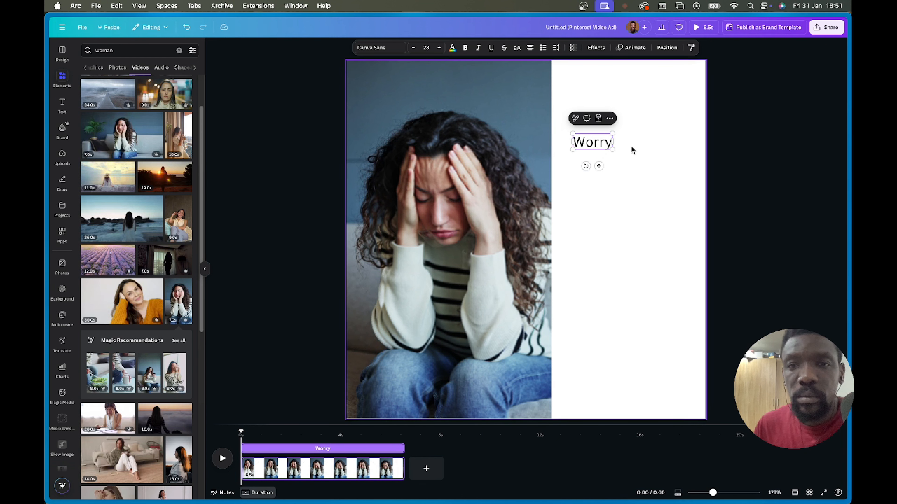
- Extend the text to 'Worry Worry Worry Worry' and make it bold
{"action": "key", "text": "super+a"}
{"action": "key", "text": "super+c"}
{"action": "key", "text": "BackSpace"}
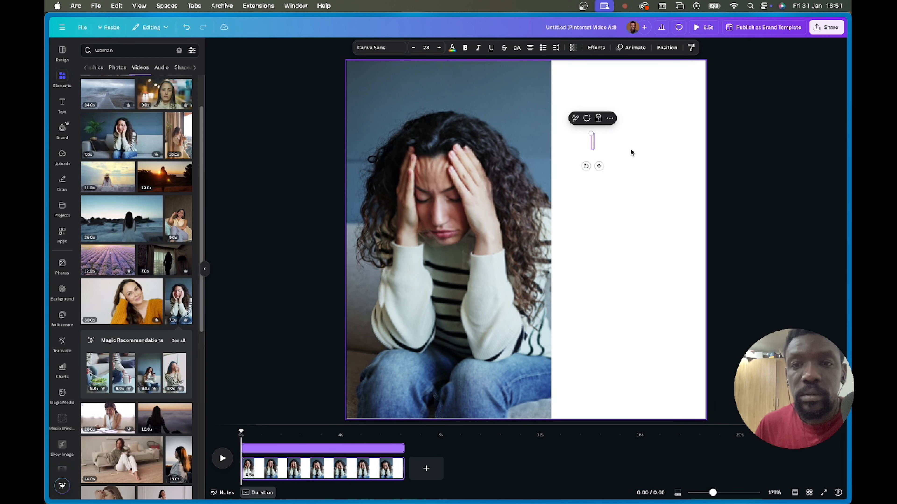
{"action": "key", "text": "super+z"}
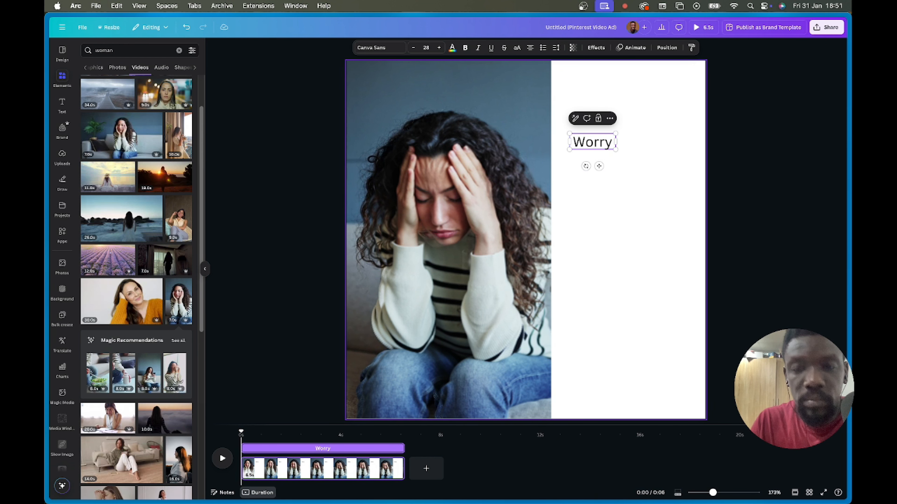
{"action": "key", "text": "super+v"}
{"action": "key", "text": "super+space"}
{"action": "key", "text": "super+v"}
{"action": "key", "text": "Escape"}
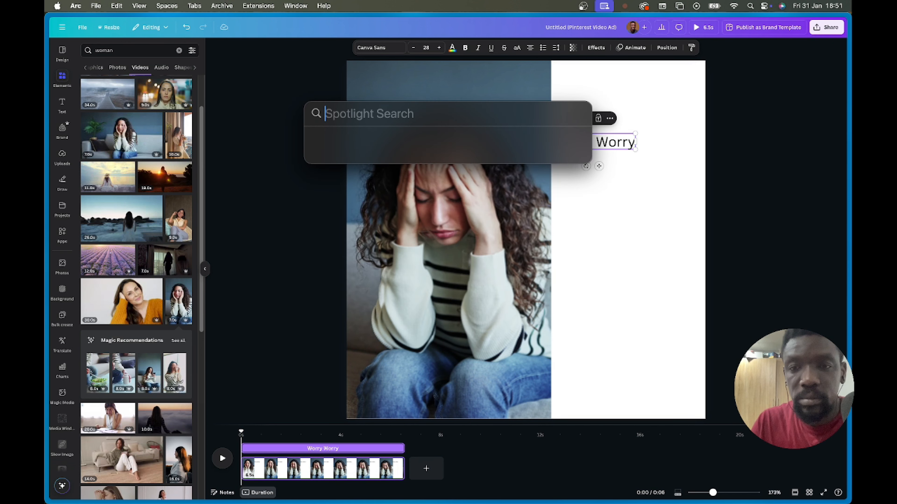
{"action": "key", "text": "Escape"}
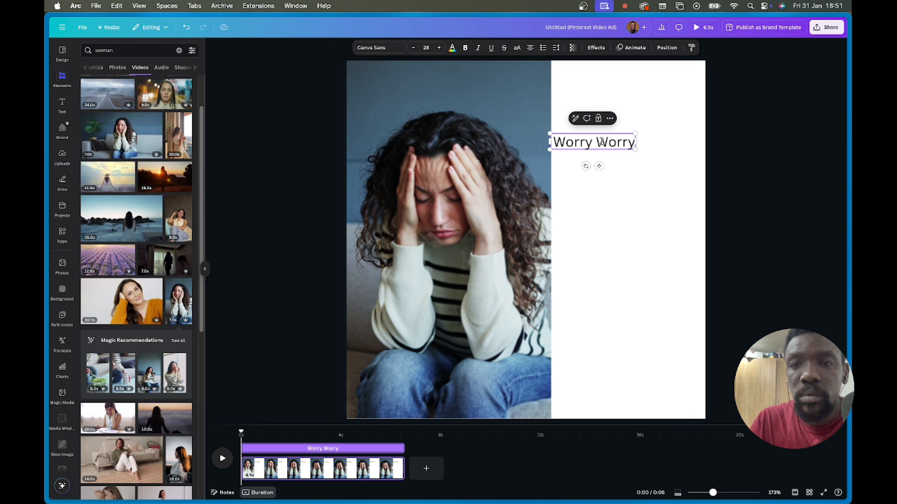
{"action": "key", "text": "super+v"}
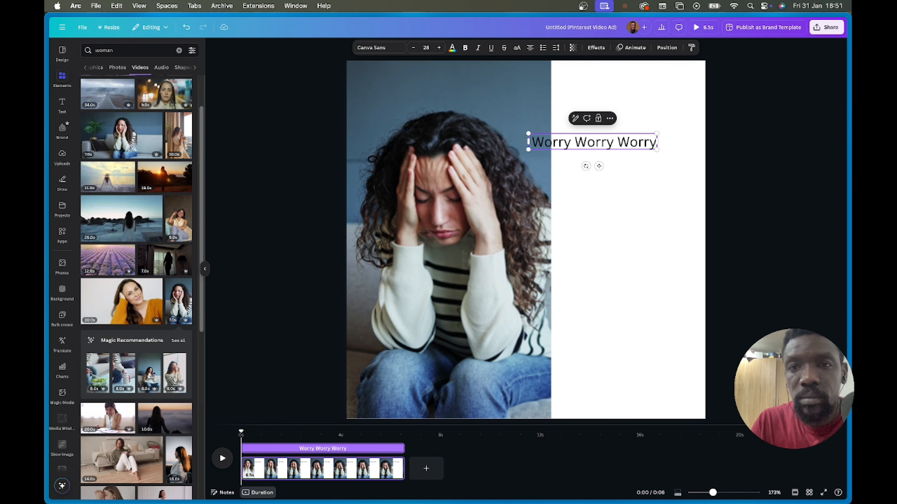
{"action": "key", "text": "super+v"}
{"action": "left_click", "coordinate": [607, 225]}
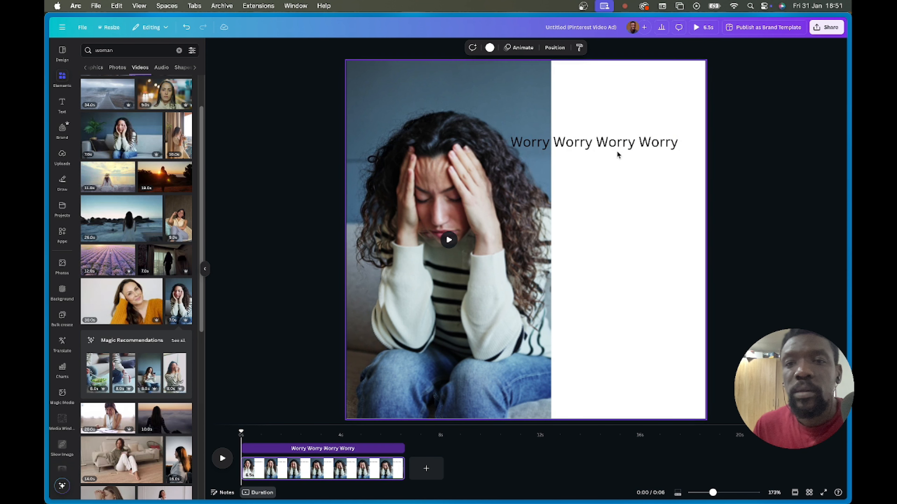
{"action": "left_click", "coordinate": [617, 147]}
{"action": "left_click", "coordinate": [466, 48]}
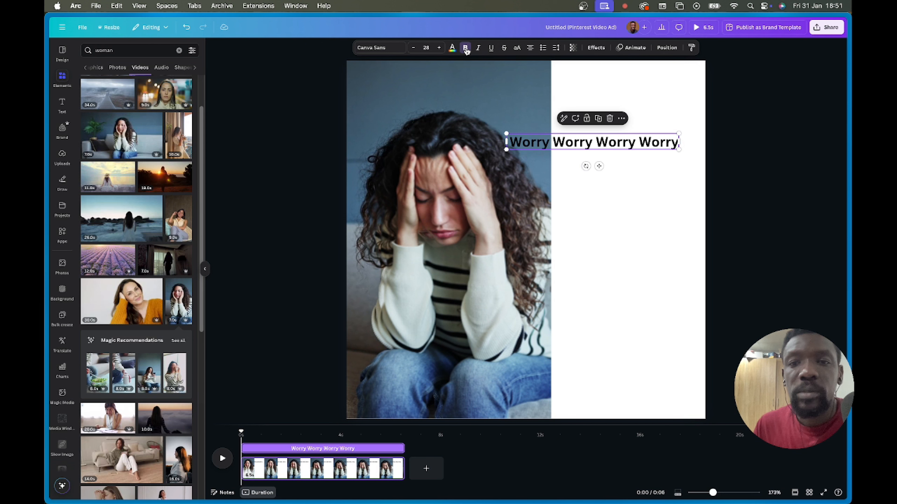
- Make the Worry text white and move it up over the photo
{"action": "left_click", "coordinate": [452, 48]}
{"action": "left_click", "coordinate": [130, 103]}
{"action": "left_click_drag", "start_coordinate": [590, 140], "coordinate": [461, 102]}
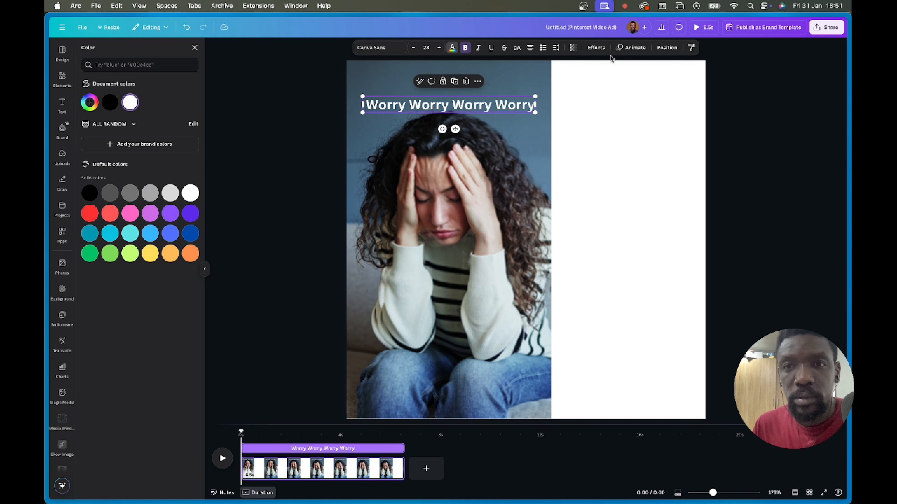
- Curve the text (curve 93) and enlarge it to size 101 around the woman's head
{"action": "left_click", "coordinate": [596, 48]}
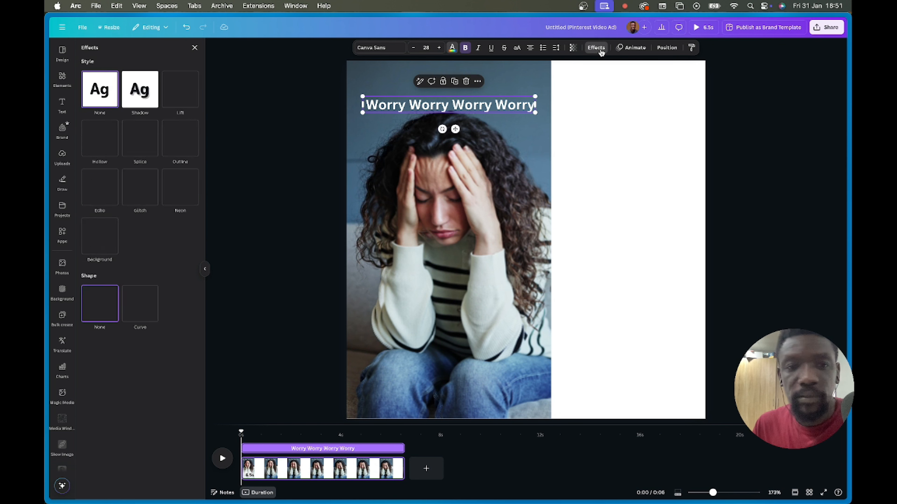
{"action": "left_click", "coordinate": [141, 308]}
{"action": "mouse_move", "coordinate": [130, 357]}
{"action": "left_mouse_down"}
{"action": "mouse_move", "coordinate": [123, 354]}
{"action": "mouse_move", "coordinate": [146, 351]}
{"action": "left_mouse_up"}
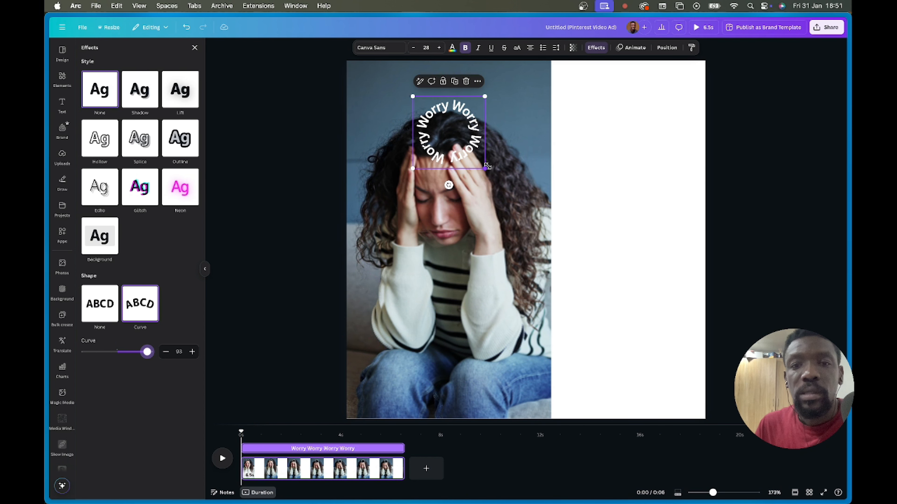
{"action": "left_click_drag", "start_coordinate": [484, 168], "coordinate": [660, 341]}
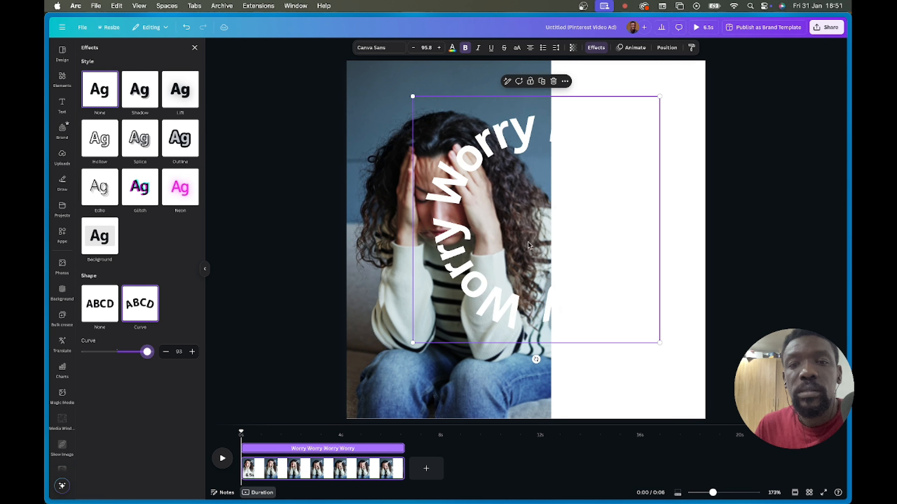
{"action": "left_click_drag", "start_coordinate": [537, 230], "coordinate": [449, 190]}
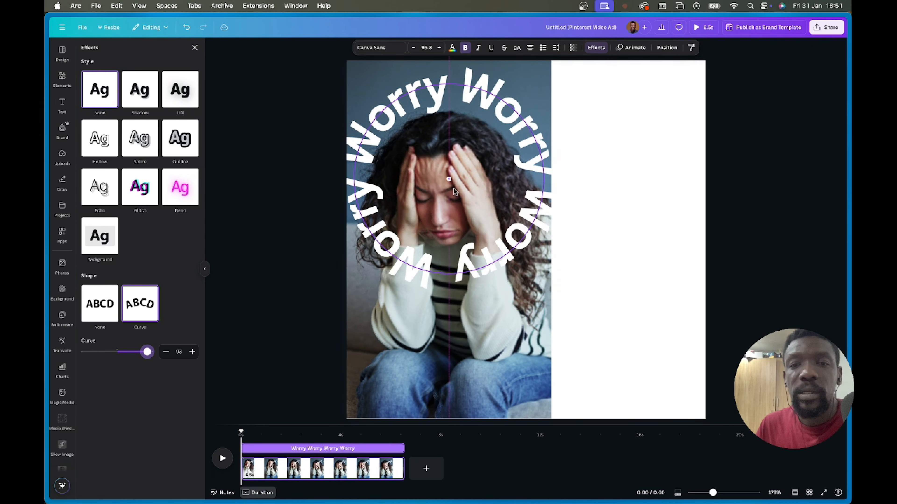
{"action": "left_click_drag", "start_coordinate": [572, 302], "coordinate": [586, 315]}
{"action": "left_click_drag", "start_coordinate": [521, 248], "coordinate": [514, 246]}
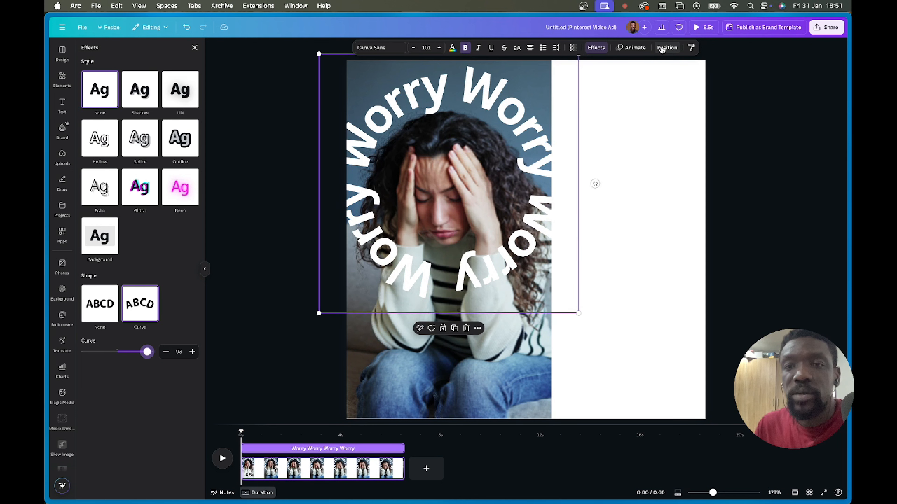
- Move the Worry text layer below the top clip and centre both on the page
{"action": "left_click", "coordinate": [595, 50]}
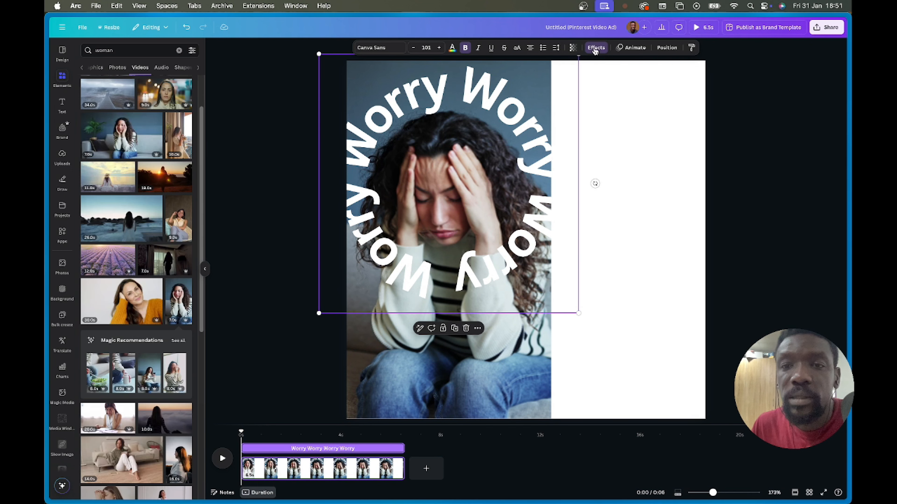
{"action": "left_click", "coordinate": [667, 48]}
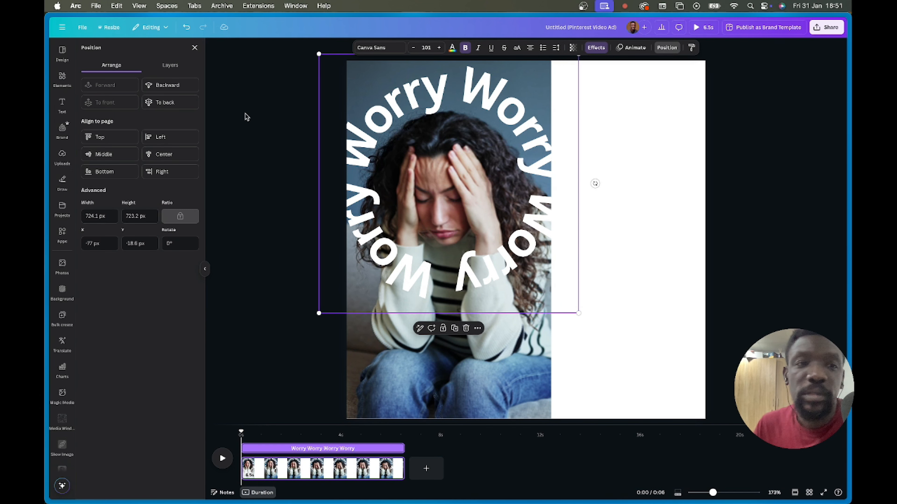
{"action": "left_click", "coordinate": [170, 66]}
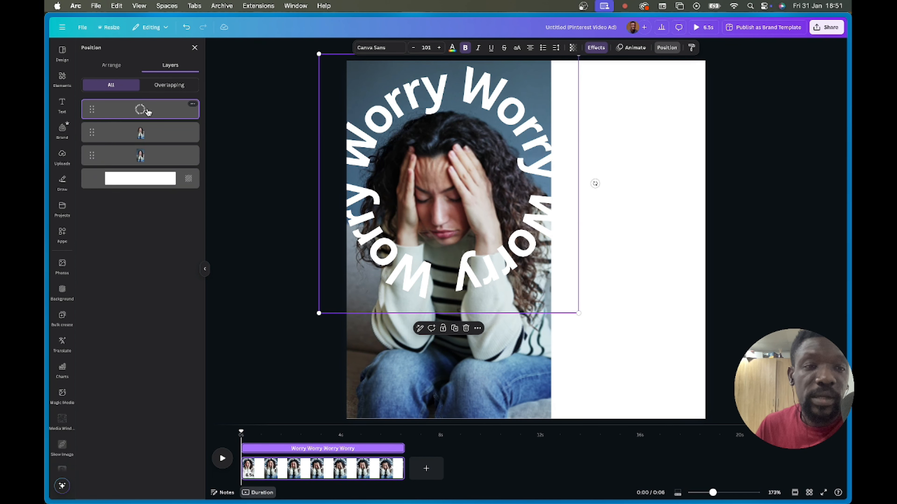
{"action": "left_click_drag", "start_coordinate": [148, 112], "coordinate": [141, 137]}
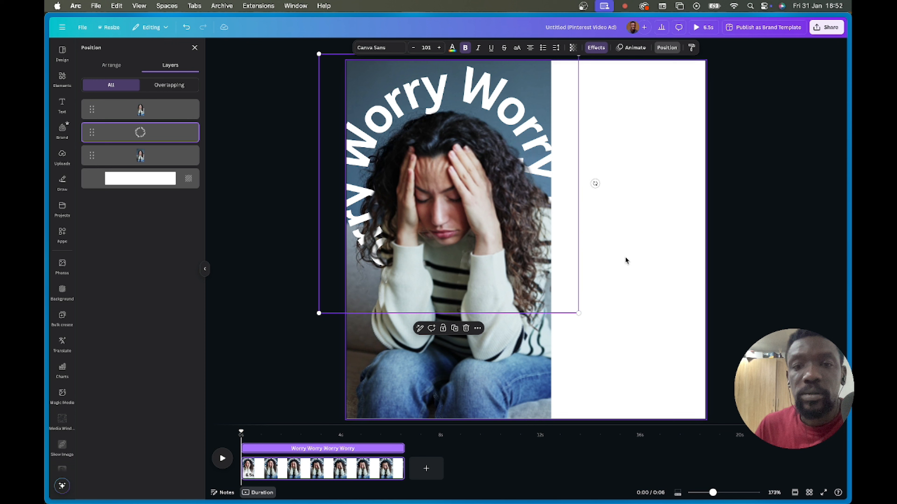
{"action": "left_click_drag", "start_coordinate": [653, 317], "coordinate": [460, 215]}
{"action": "left_click_drag", "start_coordinate": [452, 178], "coordinate": [527, 178]}
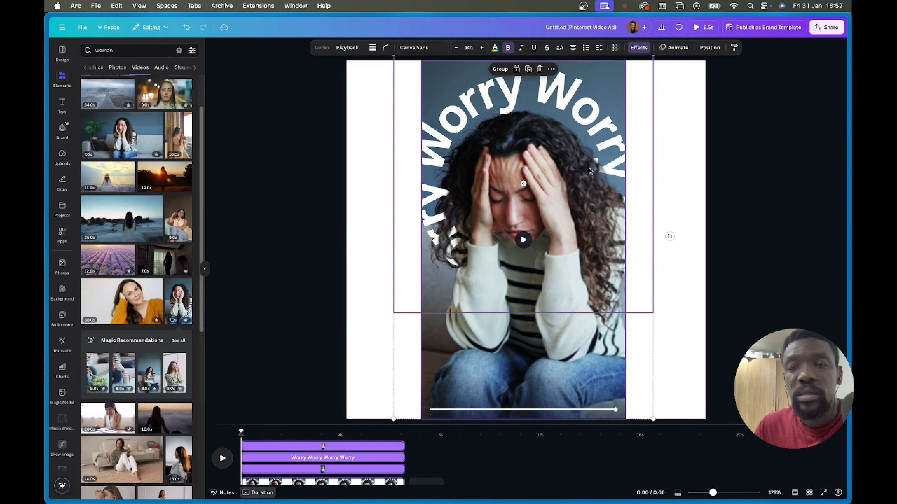
{"action": "left_click", "coordinate": [695, 95]}
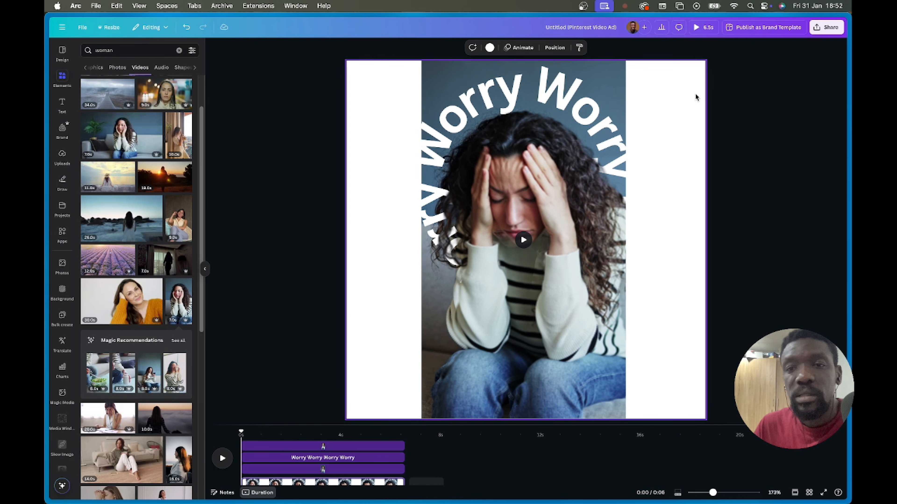
- Set the background to slate #374B58 sampled from the photo, then preview full screen
{"action": "left_click", "coordinate": [489, 48]}
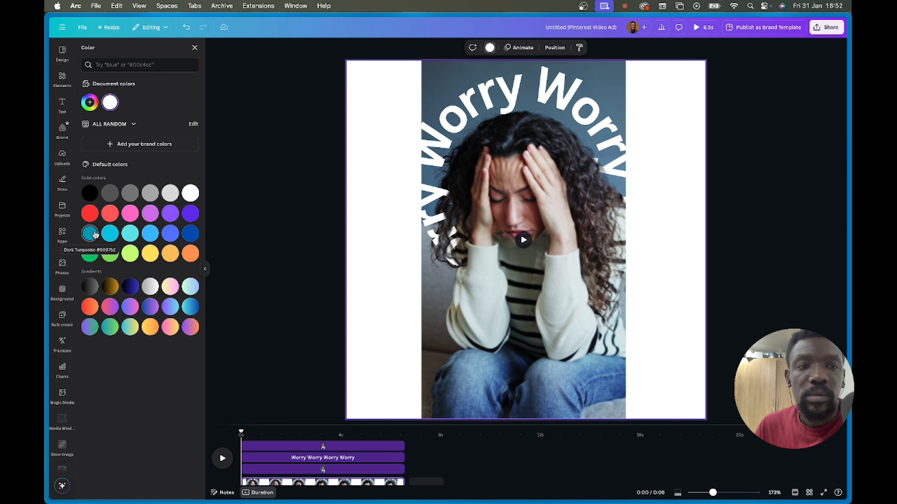
{"action": "left_click", "coordinate": [89, 103]}
{"action": "left_click", "coordinate": [178, 194]}
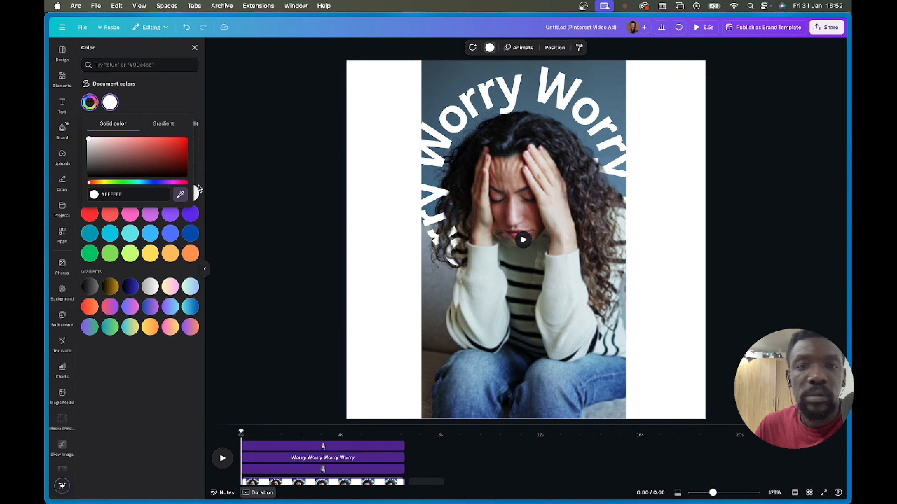
{"action": "left_click", "coordinate": [432, 78]}
{"action": "left_click", "coordinate": [730, 159]}
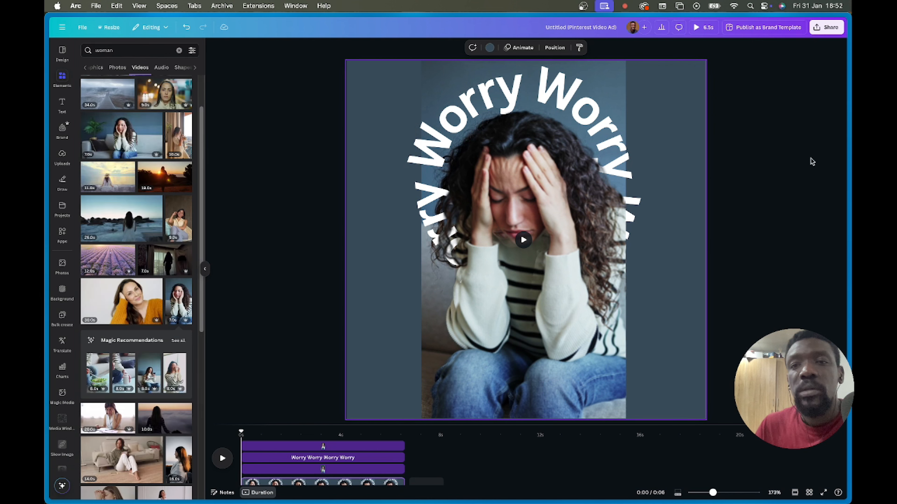
{"action": "left_click", "coordinate": [703, 27]}
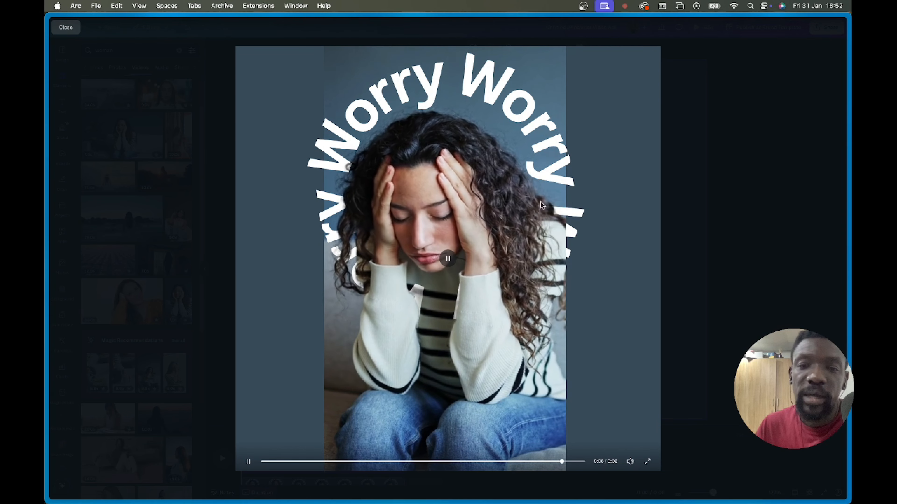
{"action": "key", "text": "Escape"}
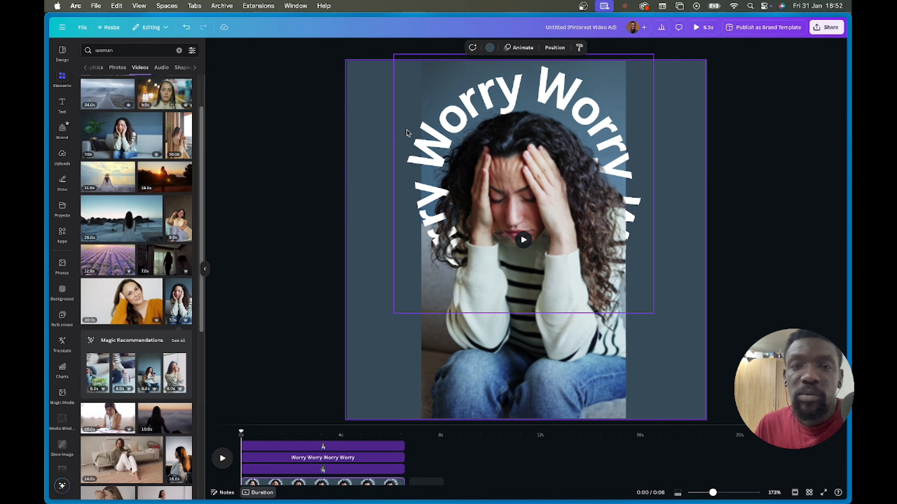
- Give the curved Worry text a Rotate animation with increased speed
{"action": "left_click", "coordinate": [405, 144]}
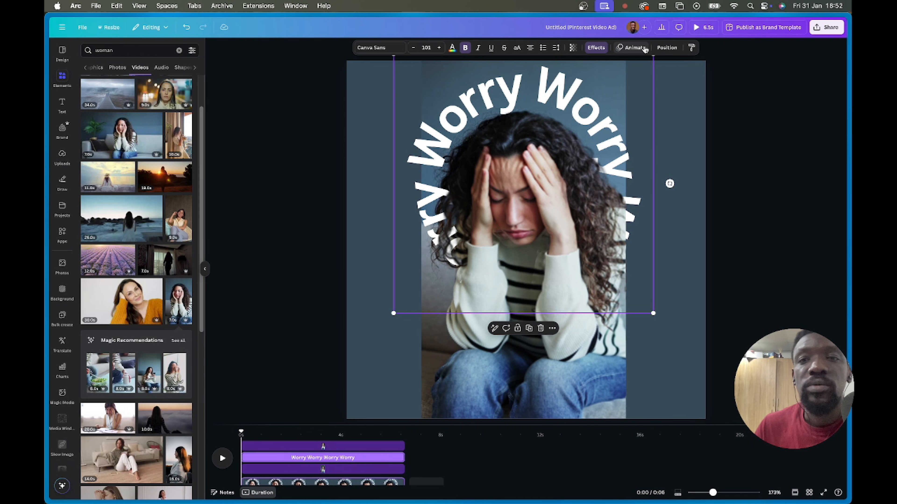
{"action": "left_click", "coordinate": [644, 50]}
{"action": "scroll", "coordinate": [162, 293], "scroll_direction": "down", "scroll_amount": 6}
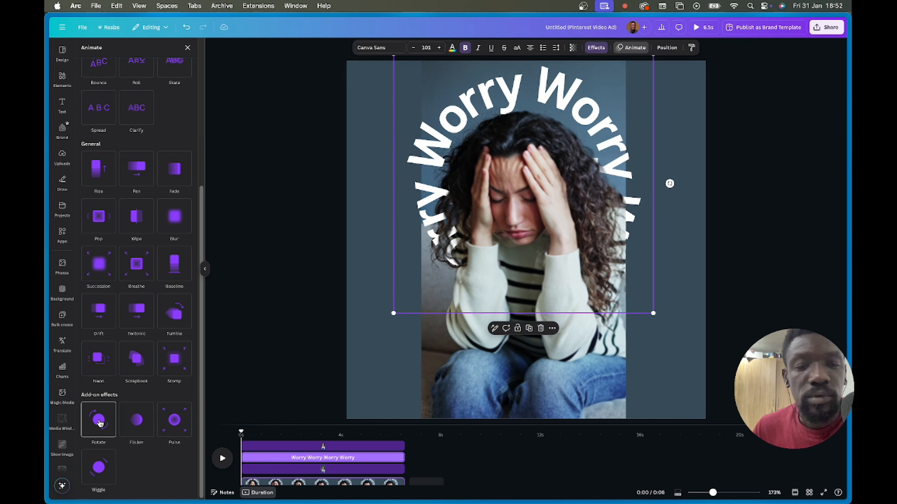
{"action": "left_click", "coordinate": [99, 422]}
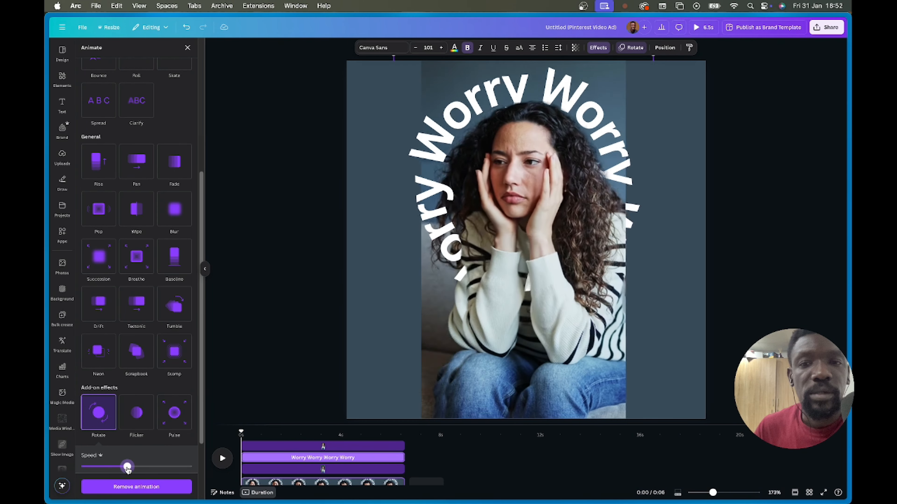
{"action": "left_click_drag", "start_coordinate": [129, 468], "coordinate": [155, 471]}
{"action": "left_click", "coordinate": [732, 144]}
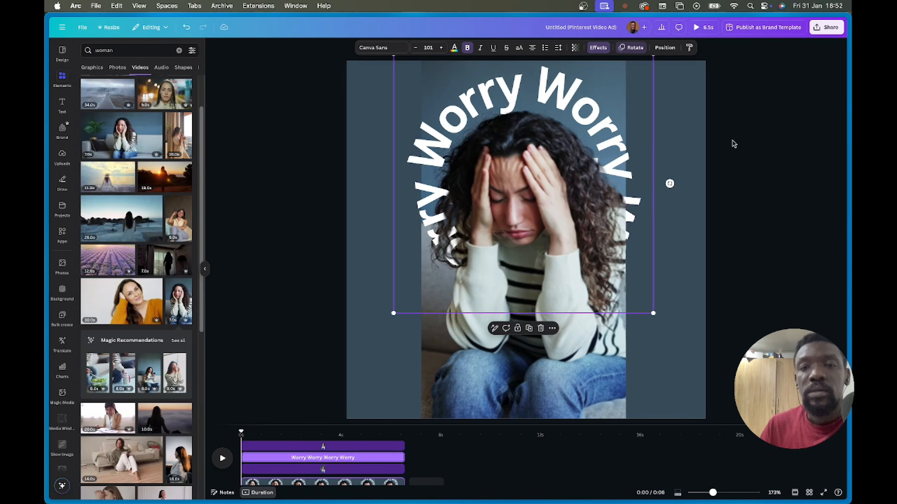
- Nudge the curved text up, set it to size 102 and colour it orange
{"action": "left_click_drag", "start_coordinate": [582, 96], "coordinate": [581, 86]}
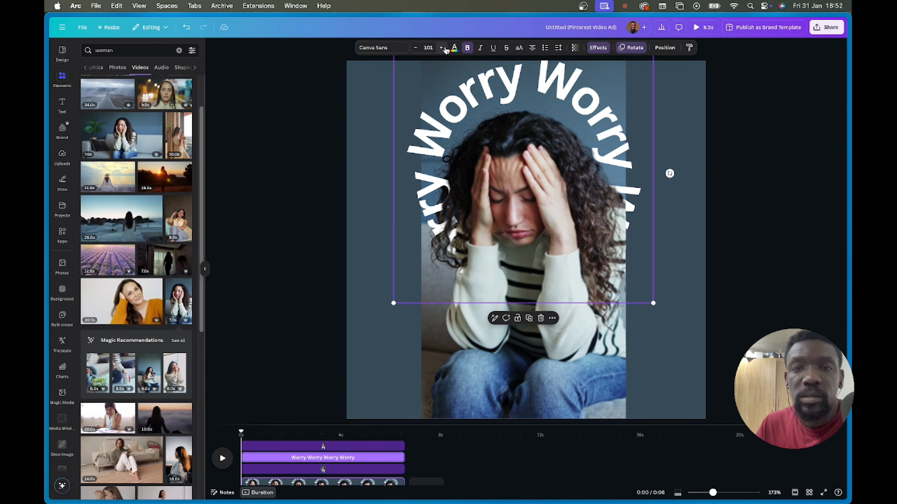
{"action": "left_click", "coordinate": [443, 48]}
{"action": "left_click", "coordinate": [455, 49]}
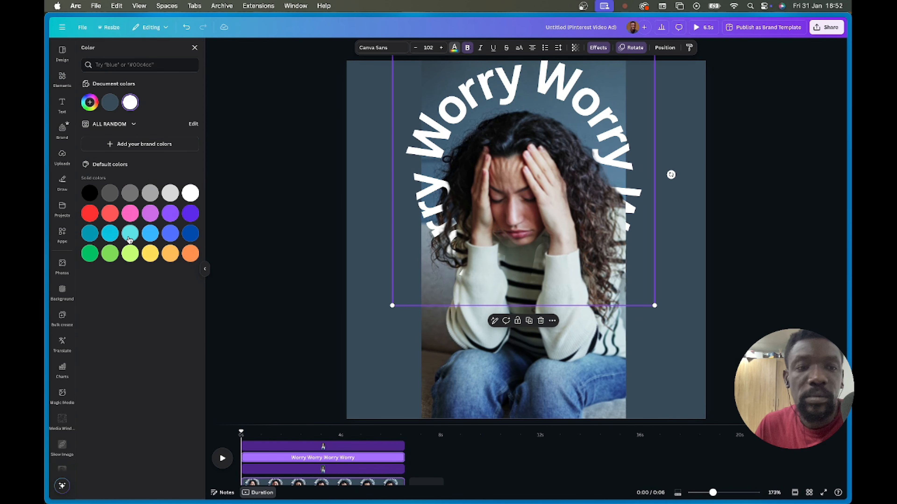
{"action": "left_click", "coordinate": [189, 254]}
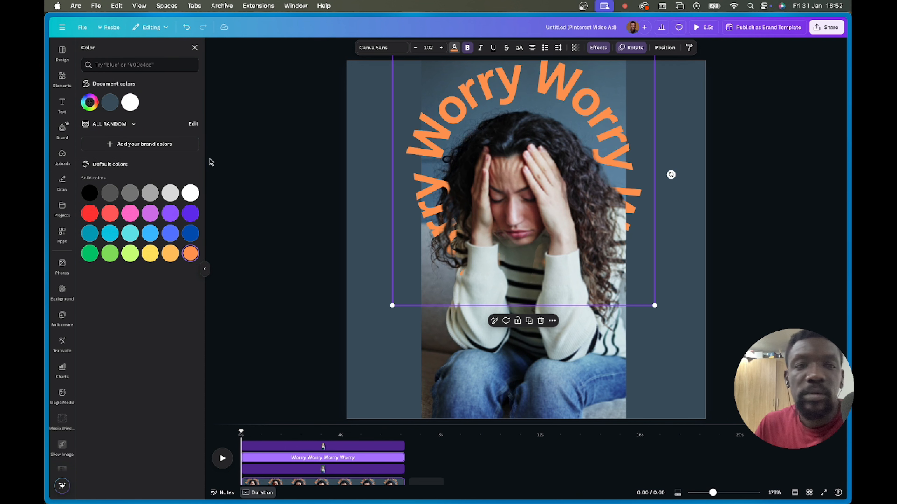
- Add a Neon glow effect (intensity 50) to the text and check it in full-screen preview
{"action": "left_click", "coordinate": [597, 47]}
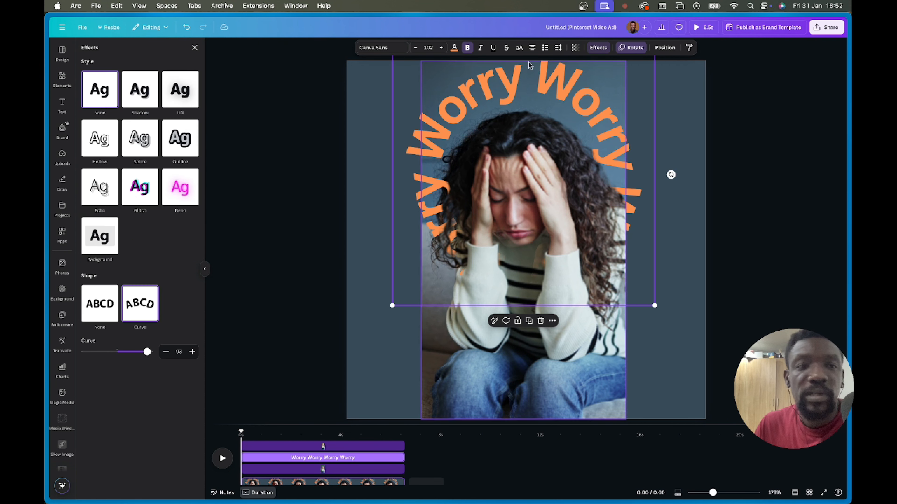
{"action": "left_click", "coordinate": [175, 194]}
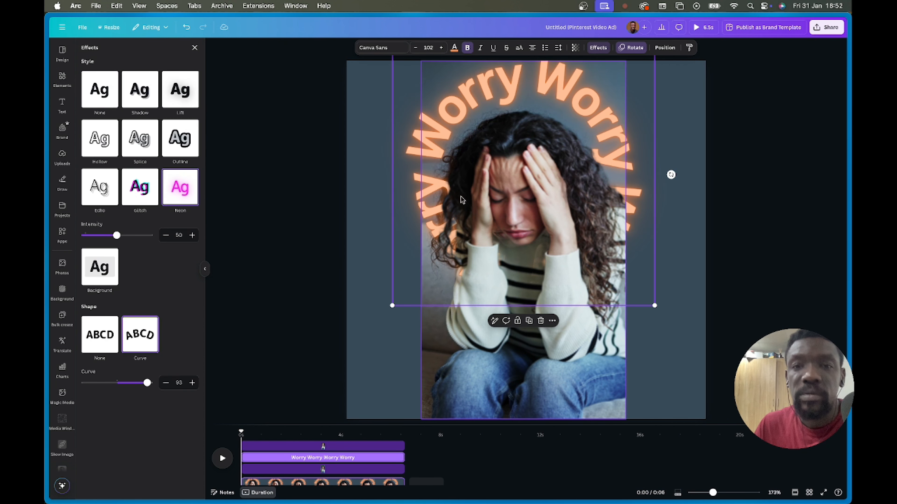
{"action": "left_click", "coordinate": [774, 96]}
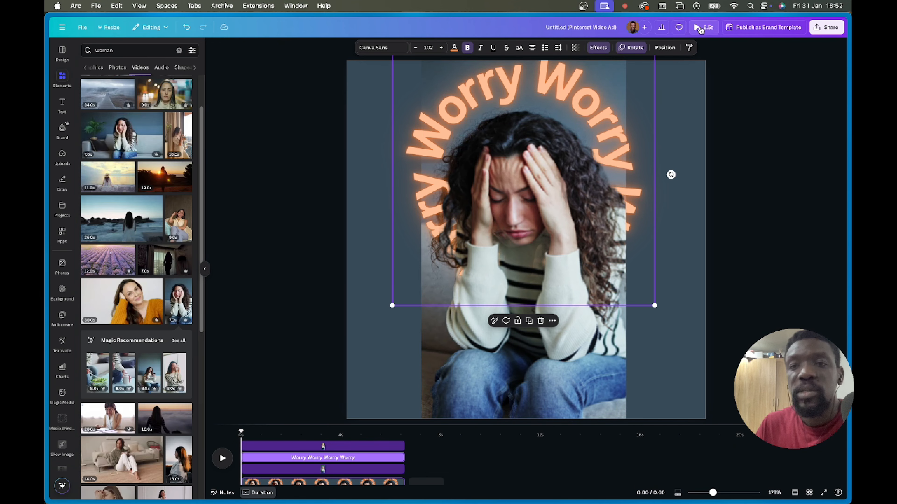
{"action": "left_click", "coordinate": [701, 28]}
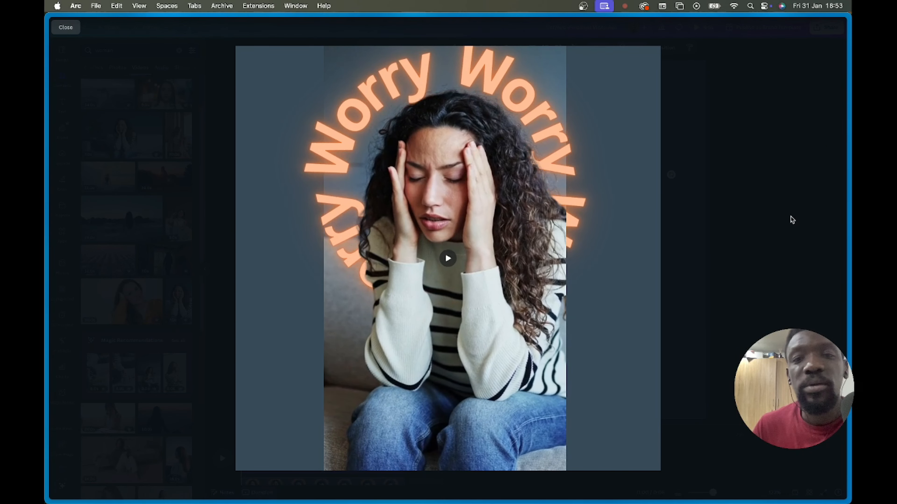
{"action": "key", "text": "Escape"}
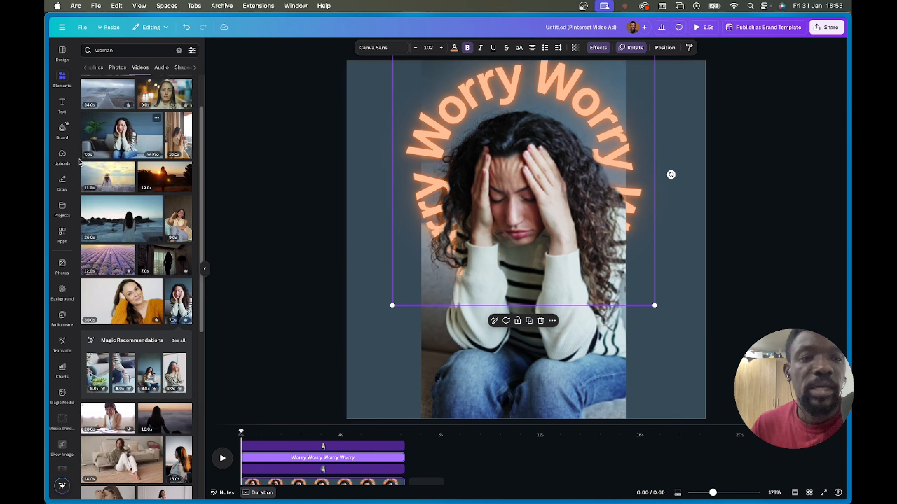
- Switch to the caption design and delete its video and caption
{"action": "left_click", "coordinate": [281, 196]}
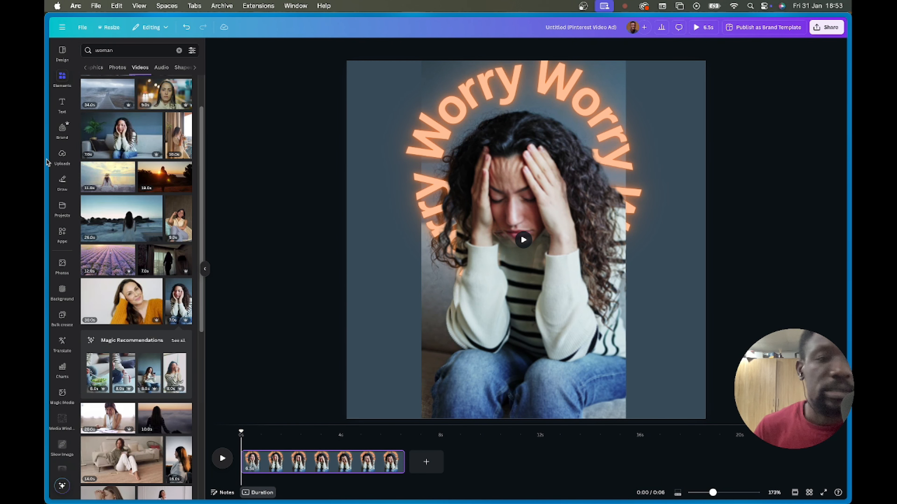
{"action": "mouse_move", "coordinate": [49, 162]}
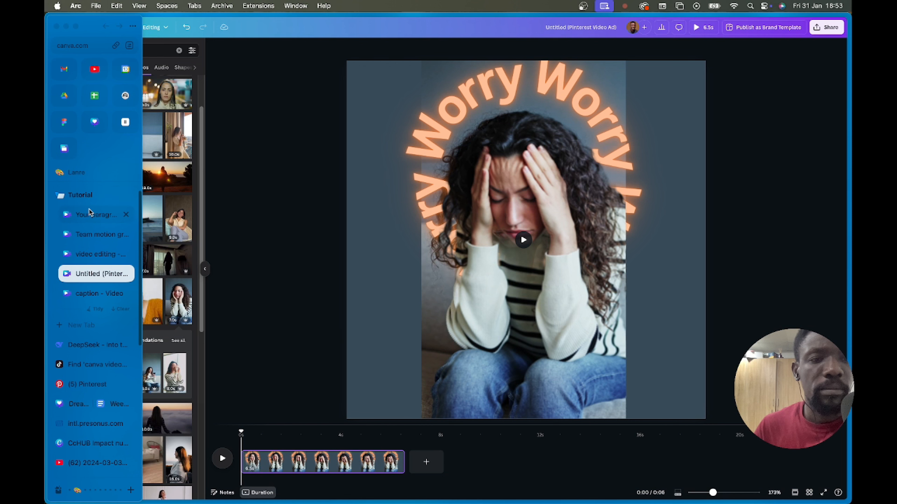
{"action": "left_click", "coordinate": [88, 295]}
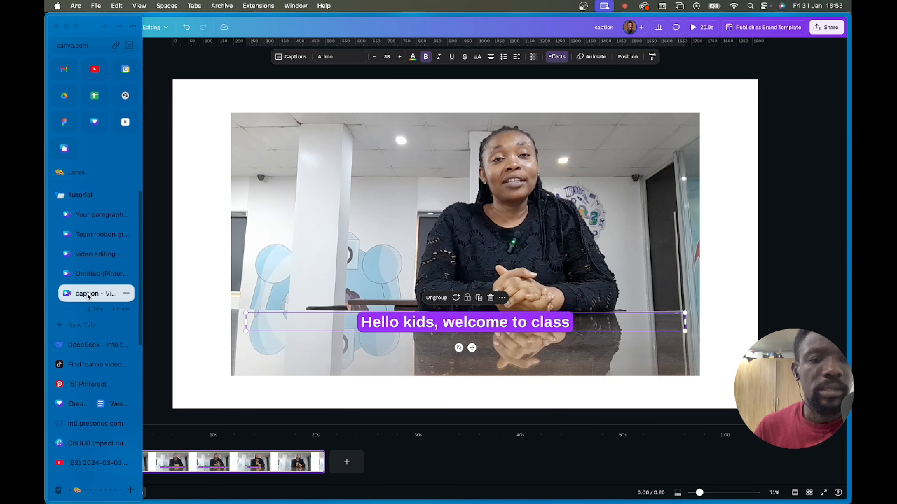
{"action": "left_click_drag", "start_coordinate": [223, 133], "coordinate": [545, 367]}
{"action": "key", "text": "Delete"}
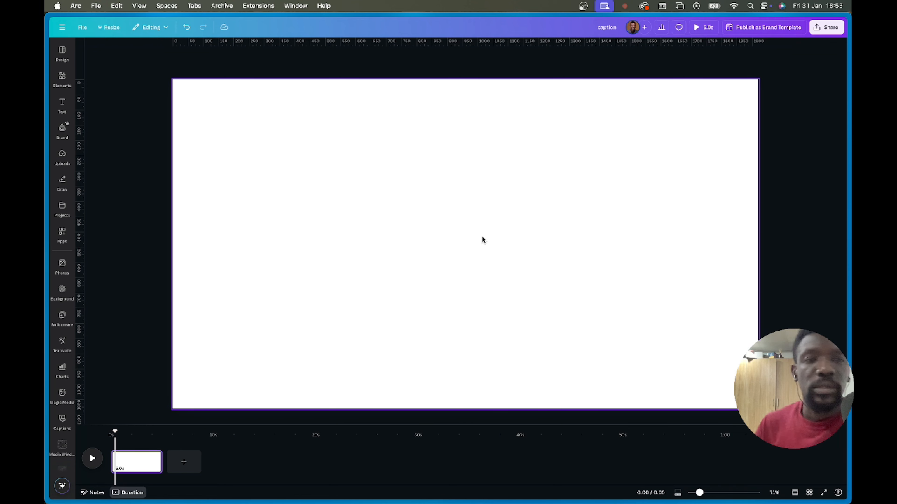
{"action": "left_click", "coordinate": [483, 240]}
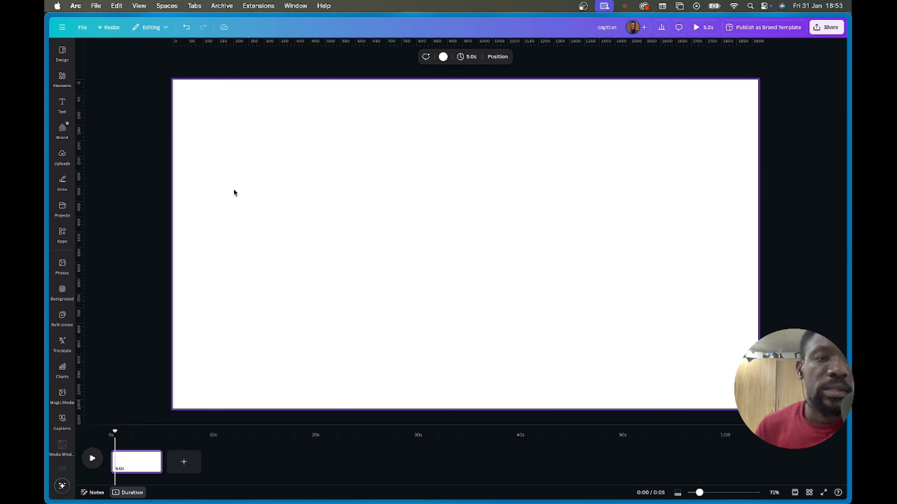
- Search templates for 'youtube intro' and apply the THANKS FOR WATCHING template
{"action": "left_click", "coordinate": [62, 58]}
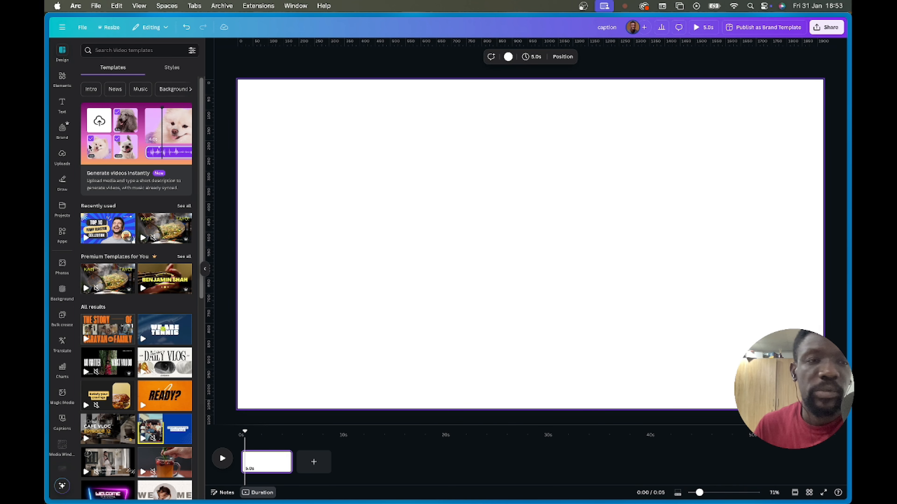
{"action": "left_click", "coordinate": [140, 51]}
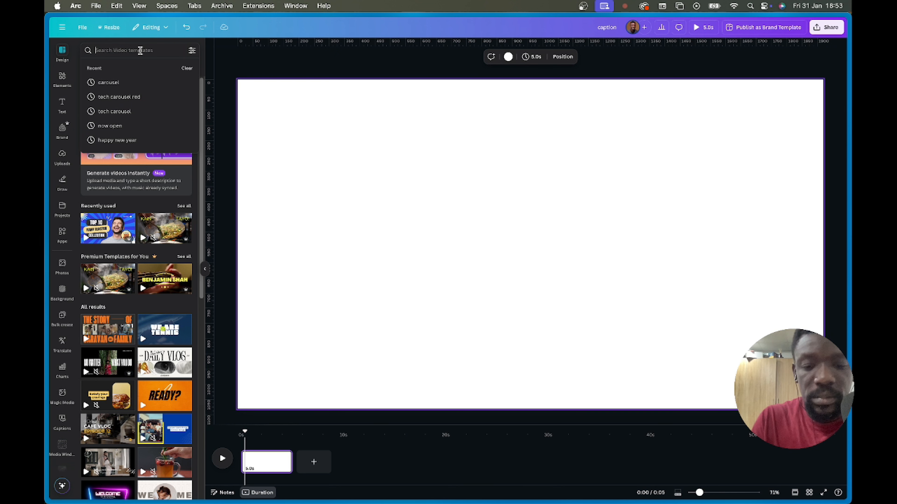
{"action": "type", "text": "yout"}
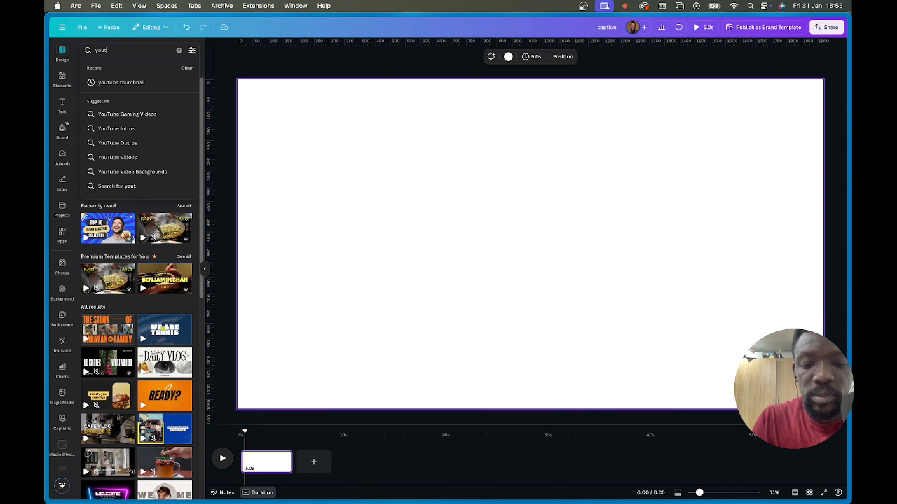
{"action": "type", "text": "ube intro"}
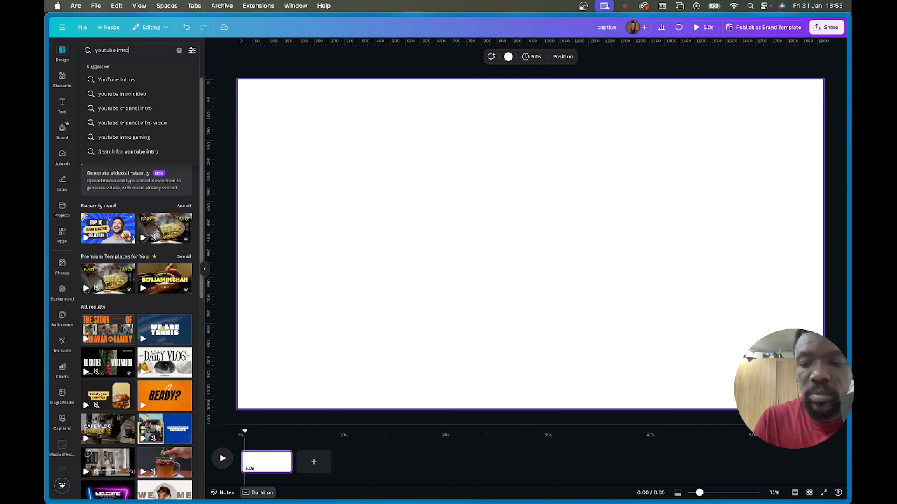
{"action": "key", "text": "Return"}
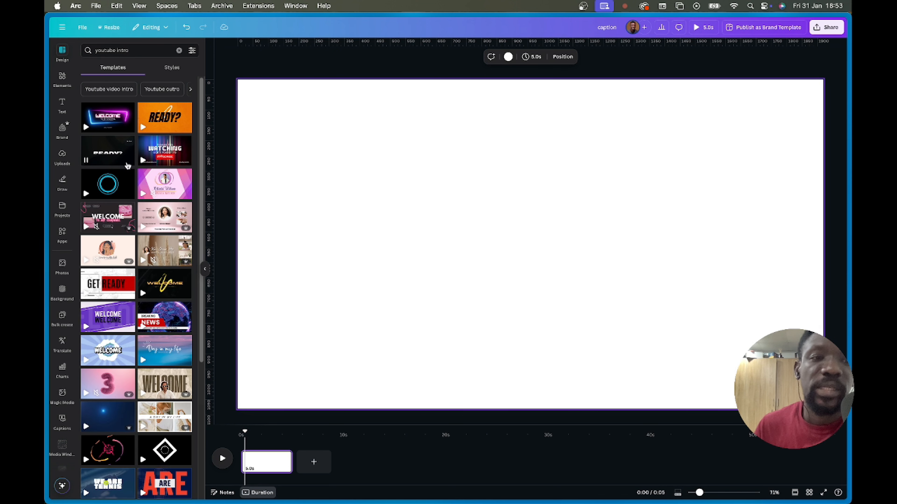
{"action": "left_click", "coordinate": [166, 152]}
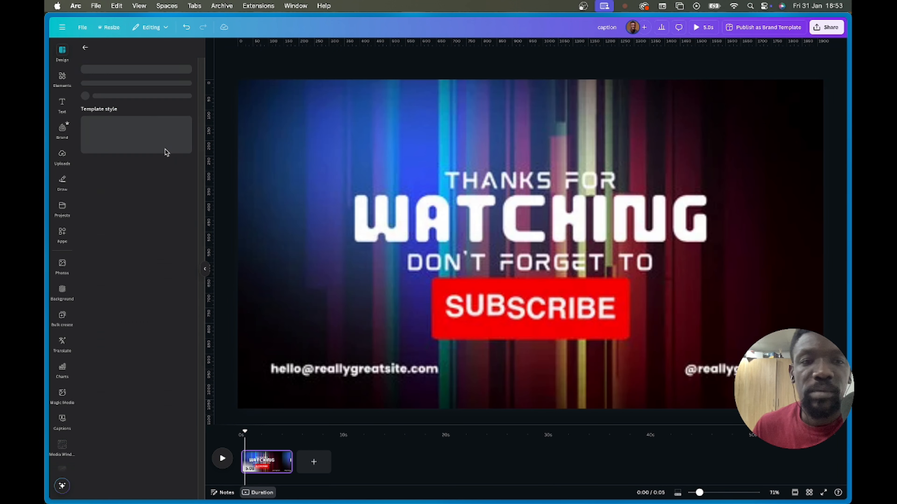
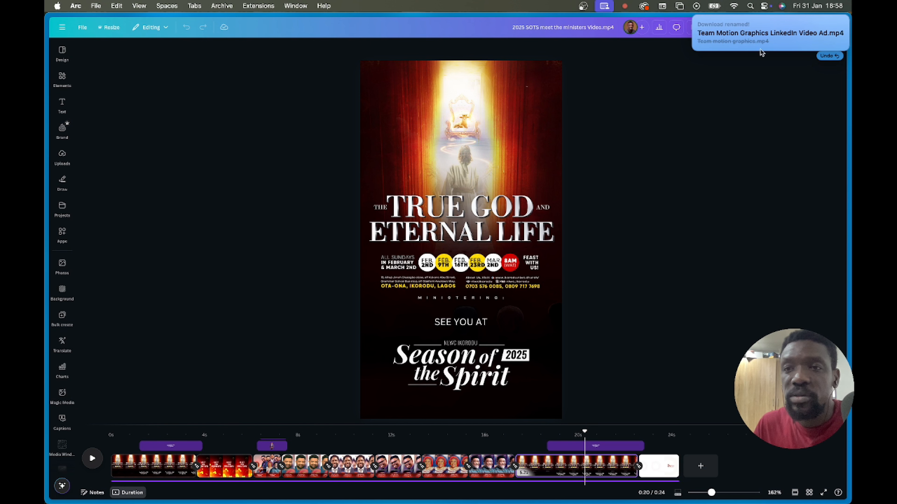
{"action": "left_click", "coordinate": [735, 40]}
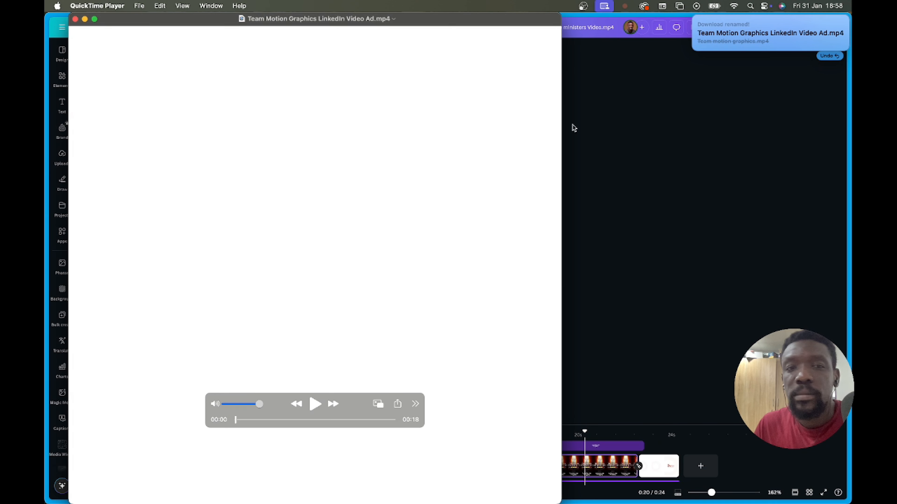
{"action": "left_click", "coordinate": [314, 406]}
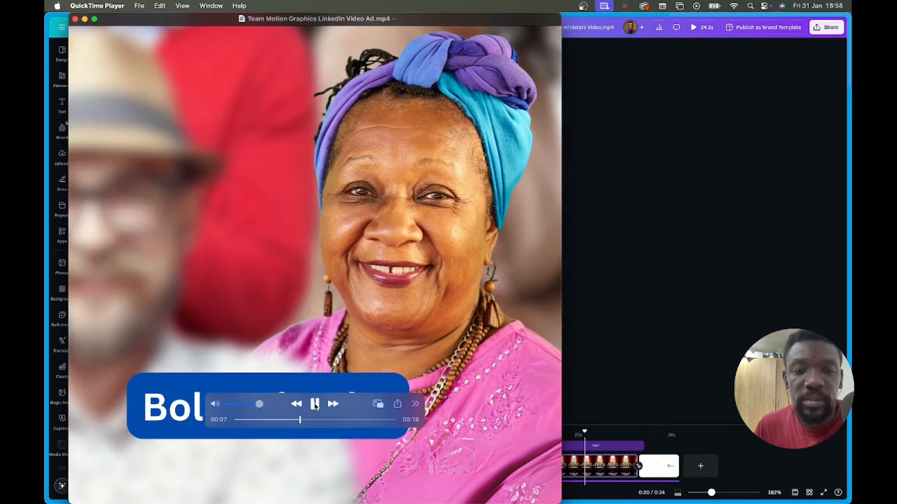
{"action": "left_click", "coordinate": [316, 405]}
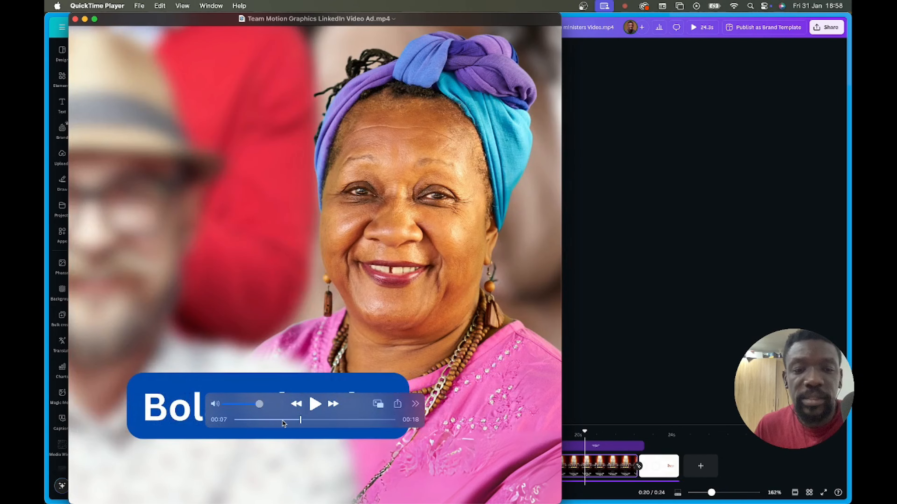
{"action": "left_click", "coordinate": [269, 420]}
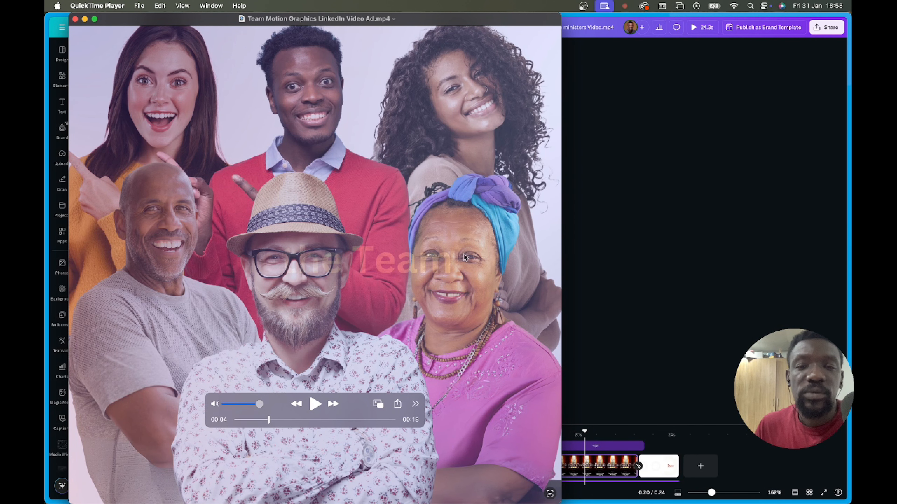
{"action": "left_click", "coordinate": [627, 201]}
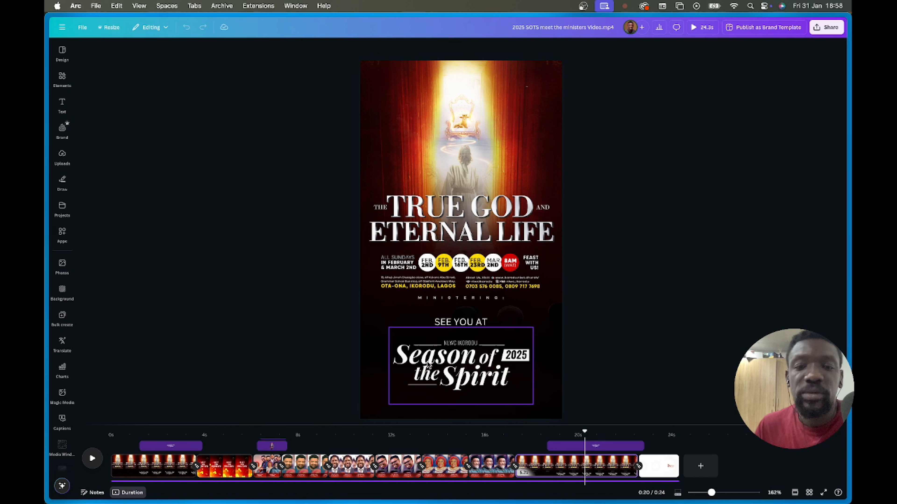
- Replay the Meet the Ministers scene from about 0:06 to 0:08, then bring QuickTime Player forward
{"action": "left_click", "coordinate": [251, 445]}
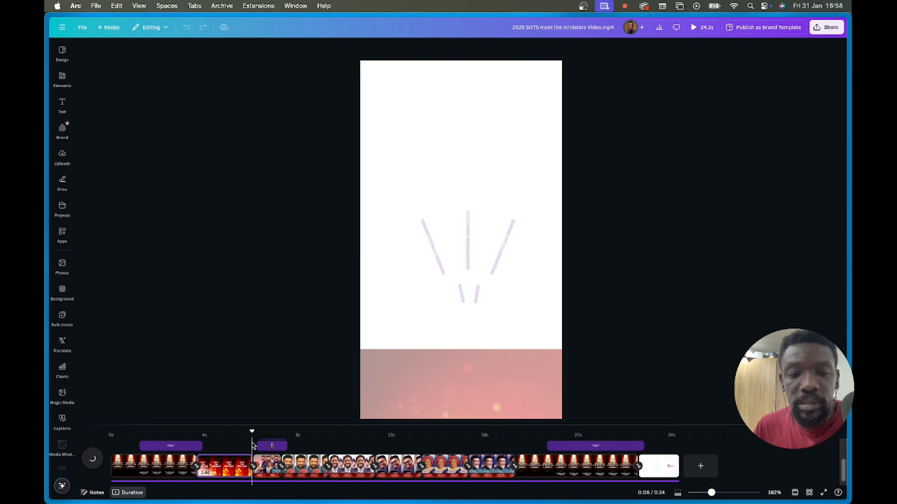
{"action": "left_click", "coordinate": [215, 441]}
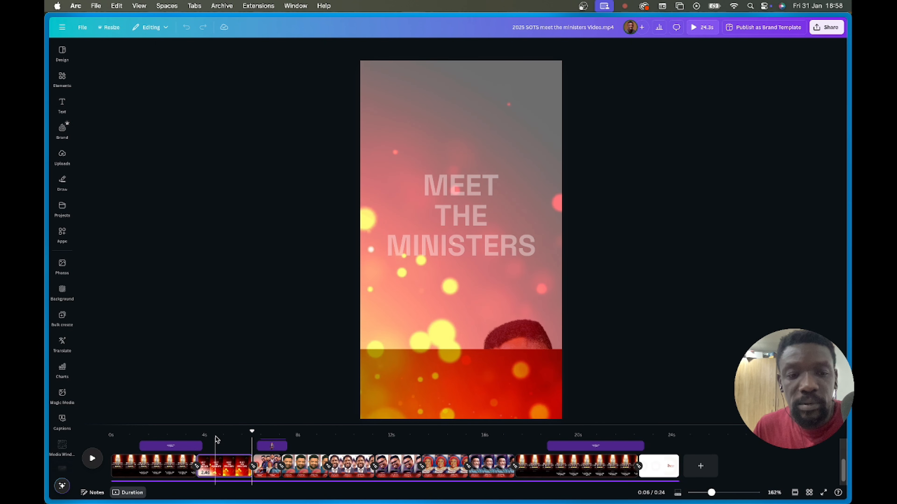
{"action": "left_click", "coordinate": [91, 458]}
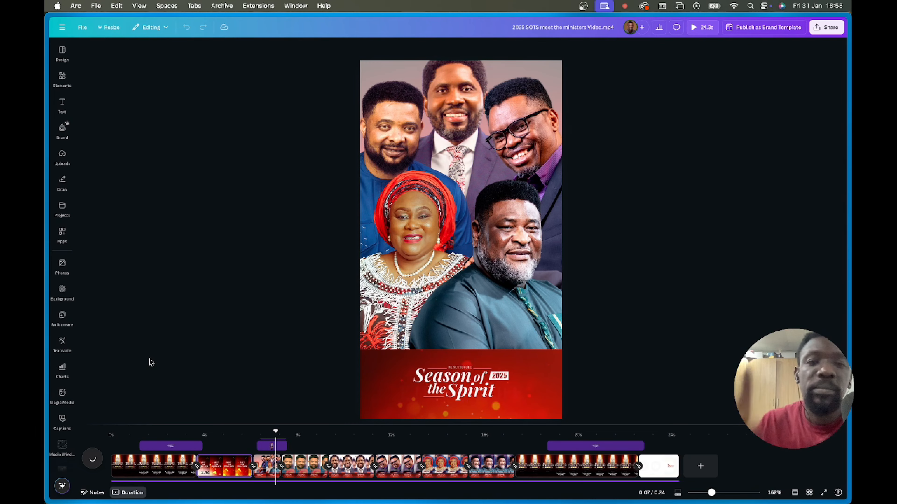
{"action": "key", "text": "space"}
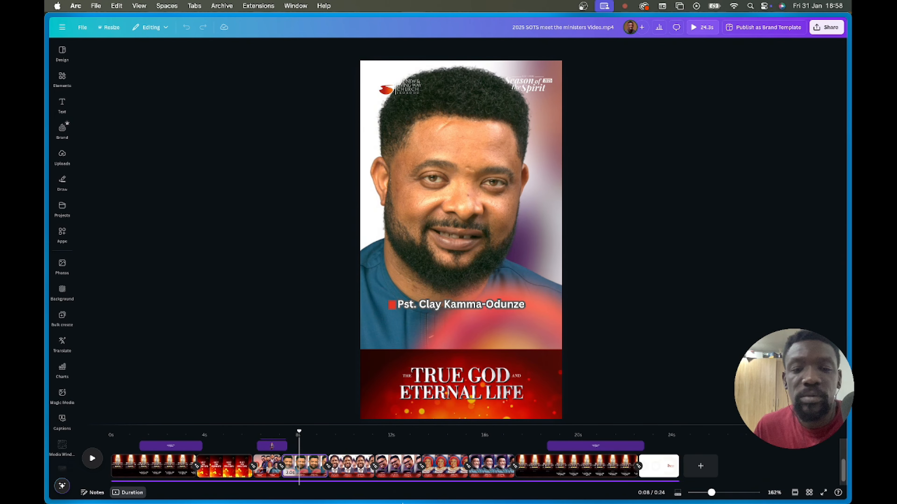
{"action": "mouse_move", "coordinate": [408, 503]}
{"action": "left_click", "coordinate": [591, 496]}
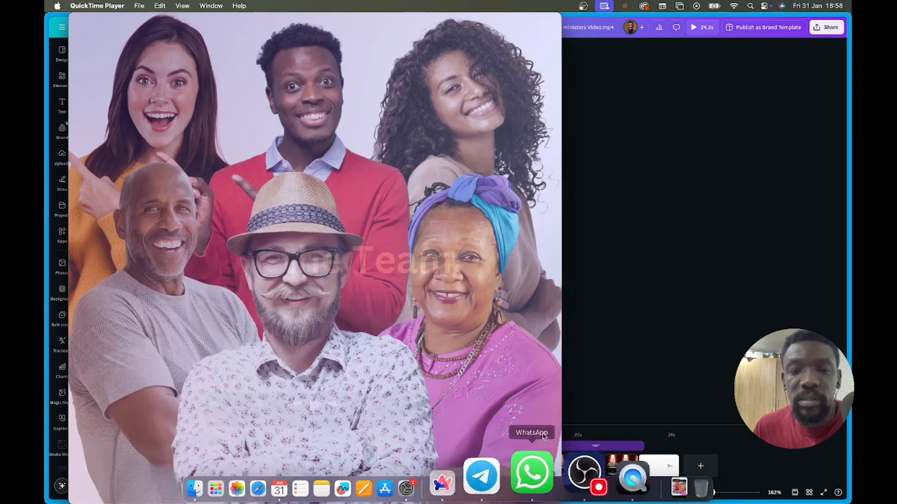
- Play the LinkedIn video ad to its end in QuickTime and close the player window
{"action": "key", "text": "space"}
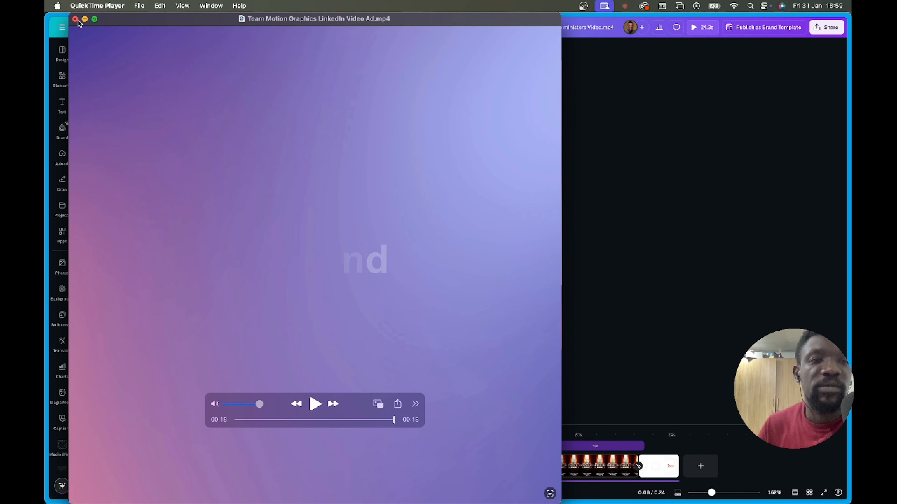
{"action": "left_click", "coordinate": [75, 19]}
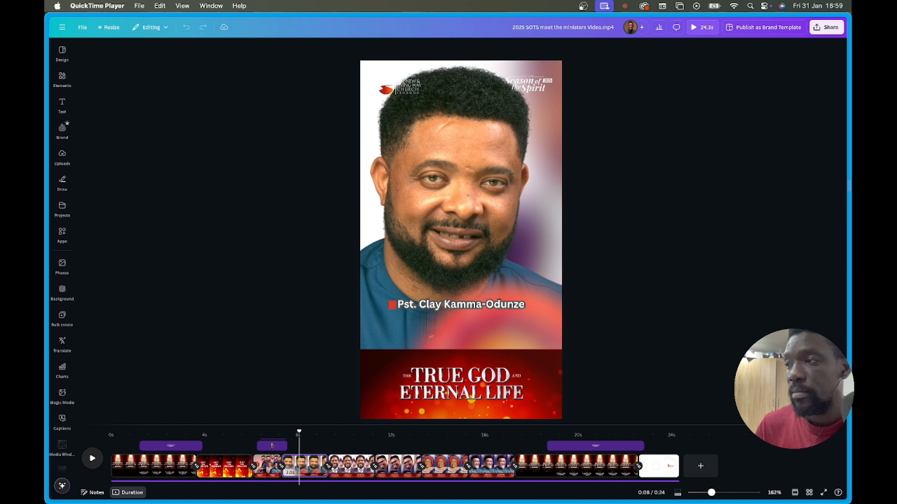
- Return to the Arc browser, raise the system volume, and reveal the tab sidebar
{"action": "key", "text": "super+Tab"}
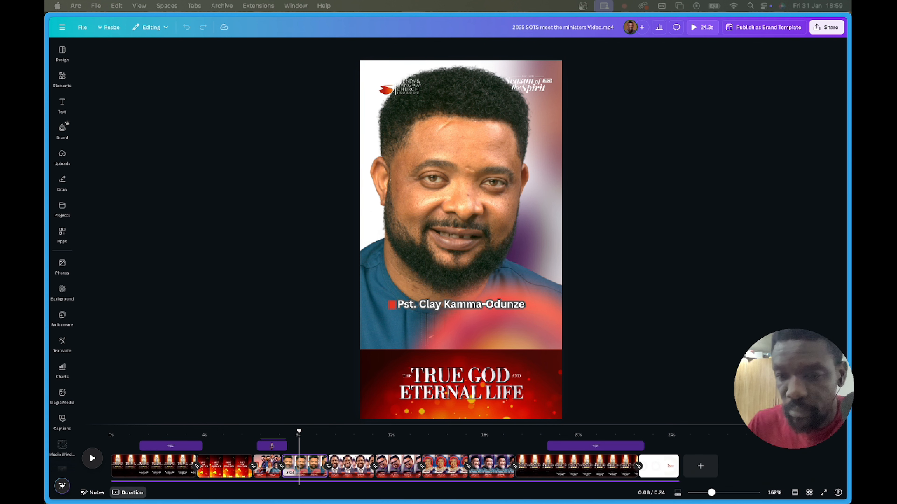
{"action": "key", "text": "XF86AudioRaiseVolume"}
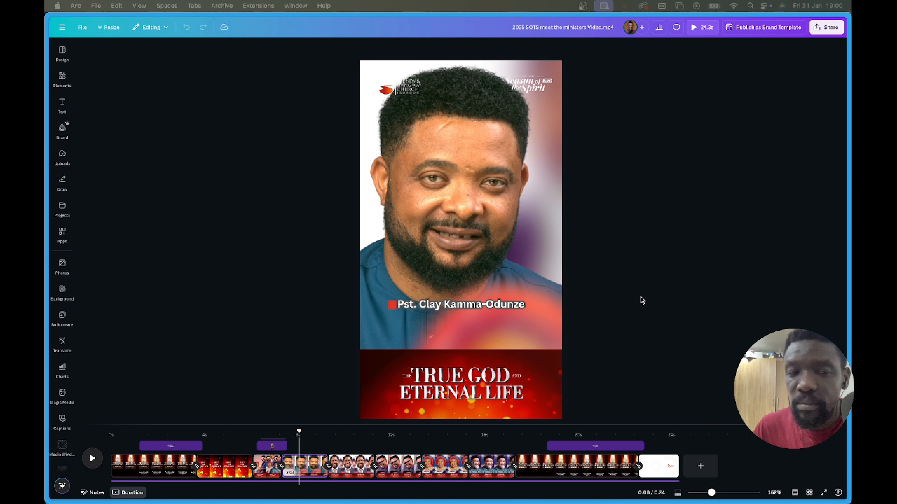
{"action": "mouse_move", "coordinate": [48, 246]}
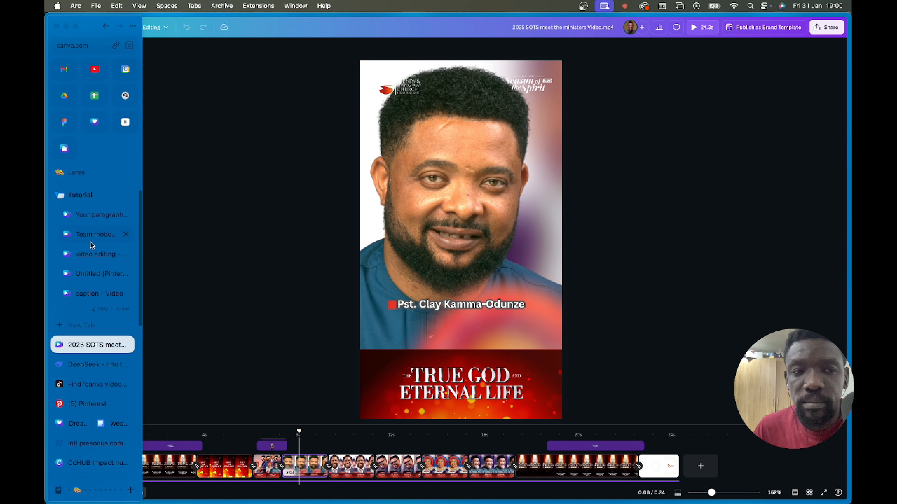
- Move through the open design tabs and open the Untitled (Pinterest Video Ad) design
{"action": "left_click", "coordinate": [93, 235]}
{"action": "left_click", "coordinate": [94, 258]}
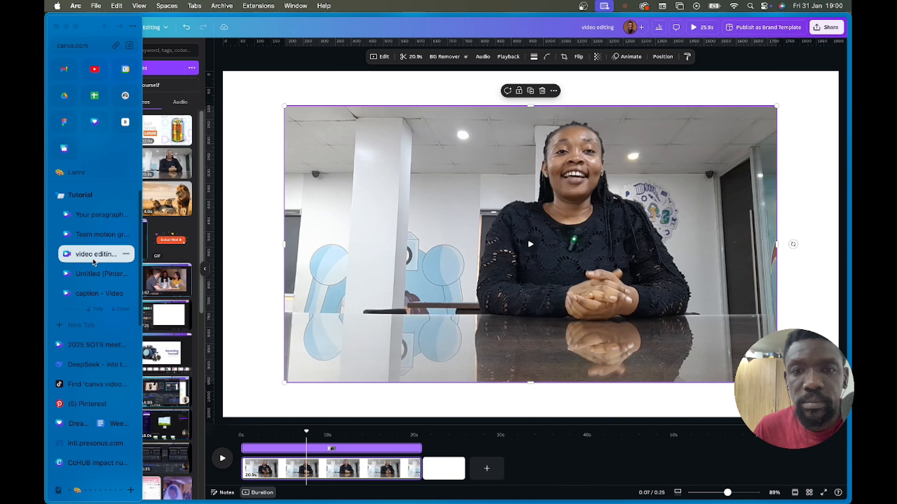
{"action": "left_click", "coordinate": [92, 234]}
{"action": "left_click", "coordinate": [90, 219]}
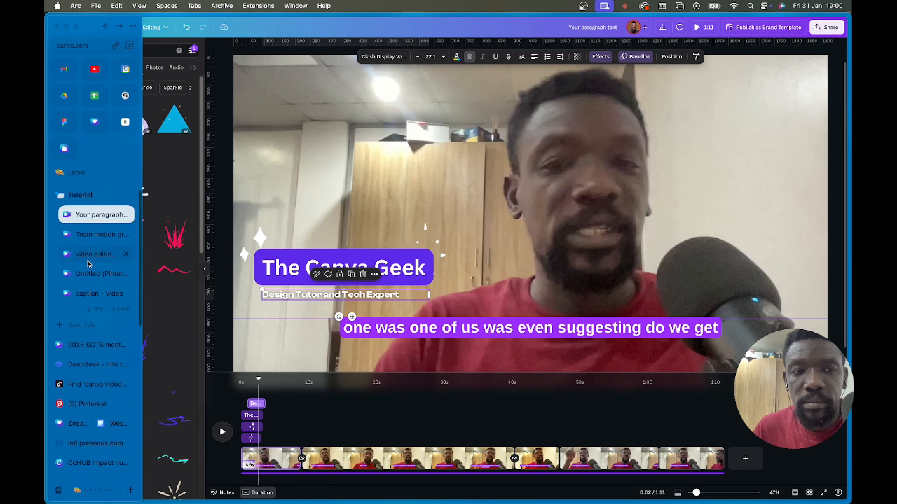
{"action": "left_click", "coordinate": [90, 254]}
{"action": "left_click", "coordinate": [87, 274]}
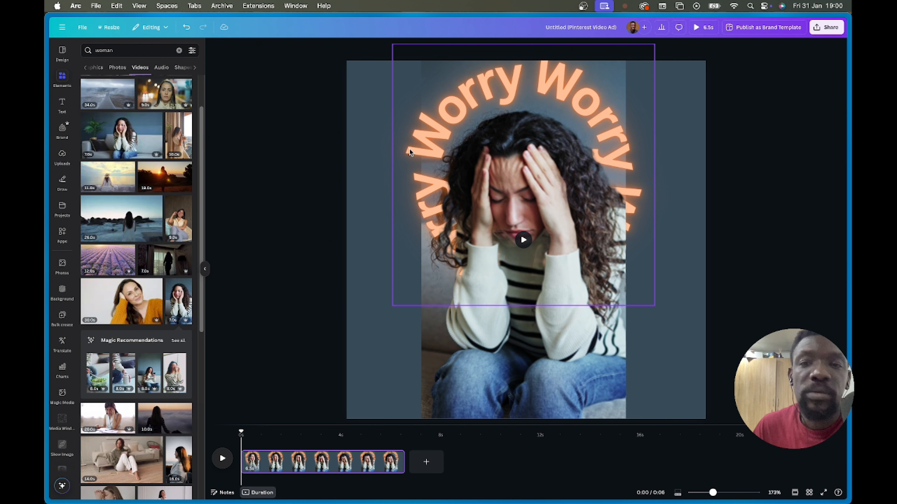
- Check the curved Worry text and woman video layers, then play the design full screen
{"action": "left_click", "coordinate": [533, 138]}
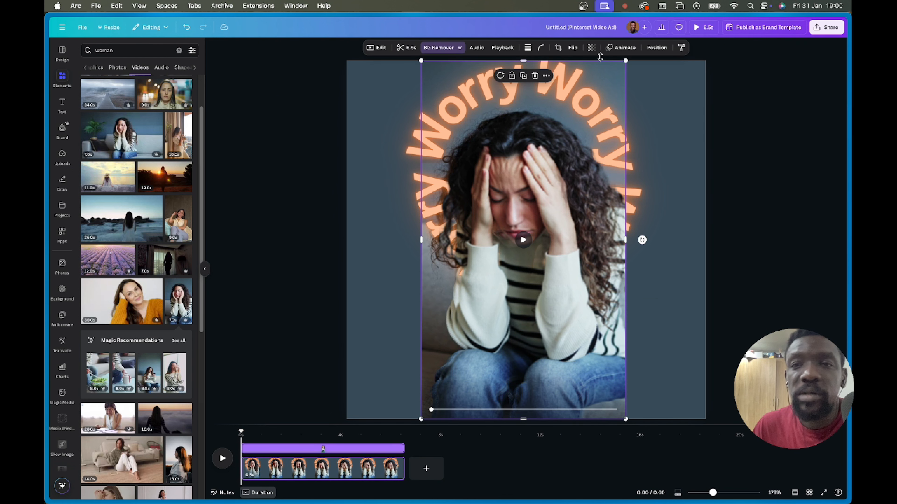
{"action": "left_click", "coordinate": [656, 47]}
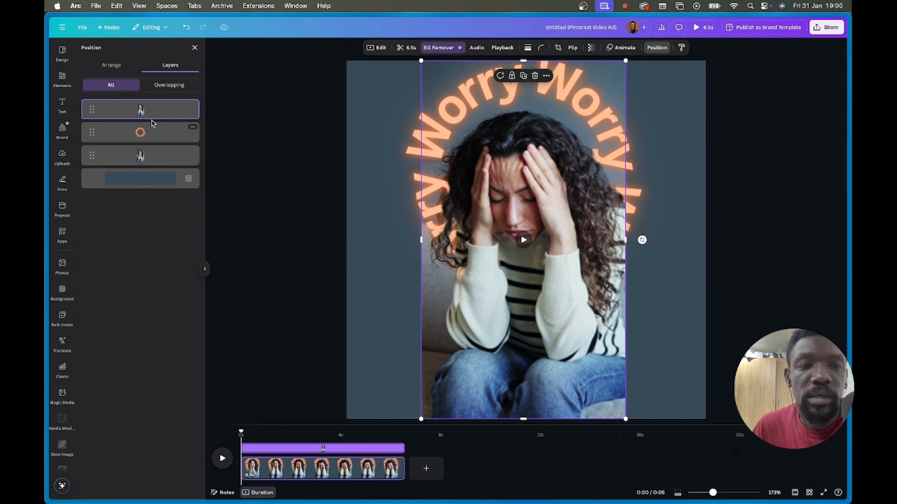
{"action": "left_click", "coordinate": [140, 133]}
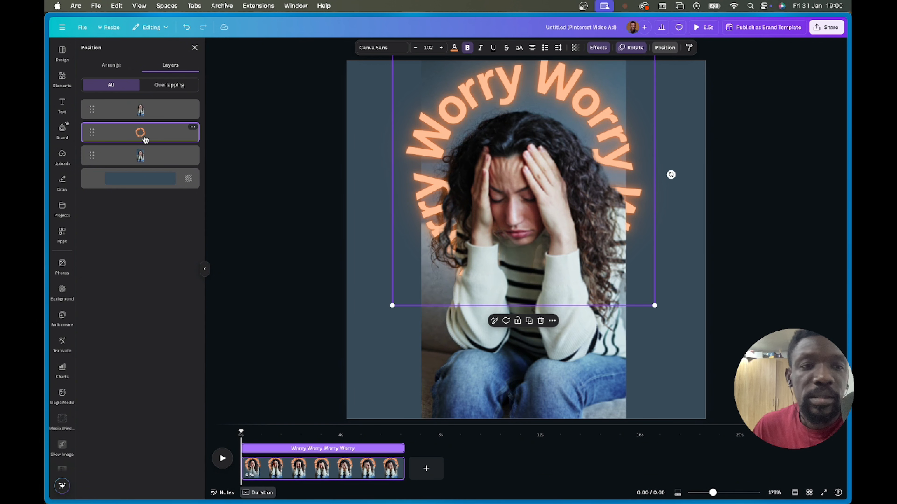
{"action": "left_click", "coordinate": [142, 160]}
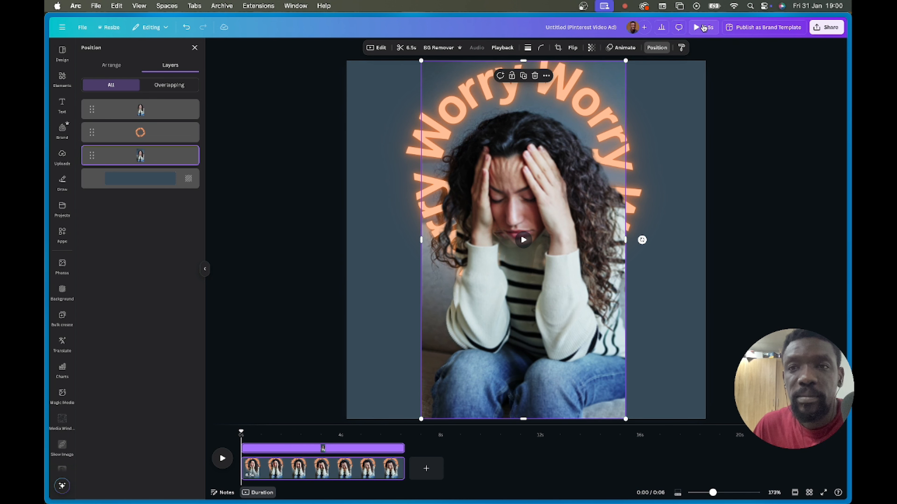
{"action": "left_click", "coordinate": [702, 27]}
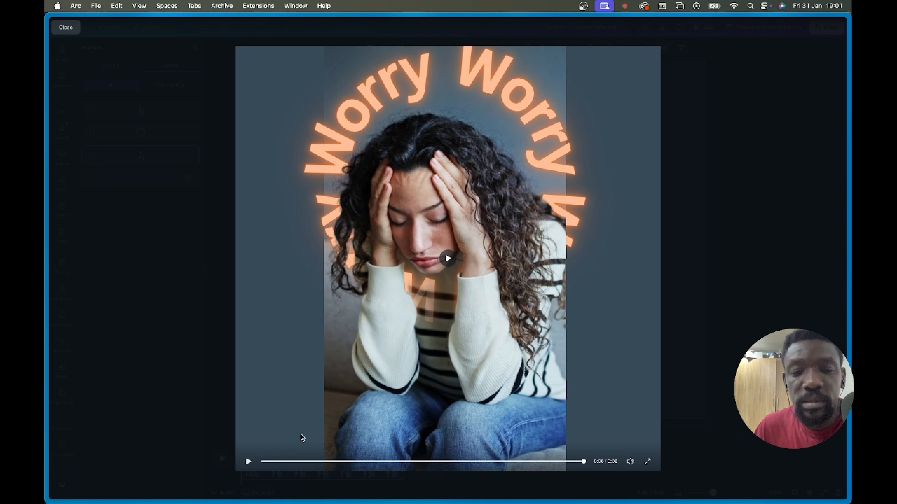
- Replay the full-screen preview from the start and from about 4.6 seconds, then close it
{"action": "left_click", "coordinate": [272, 461]}
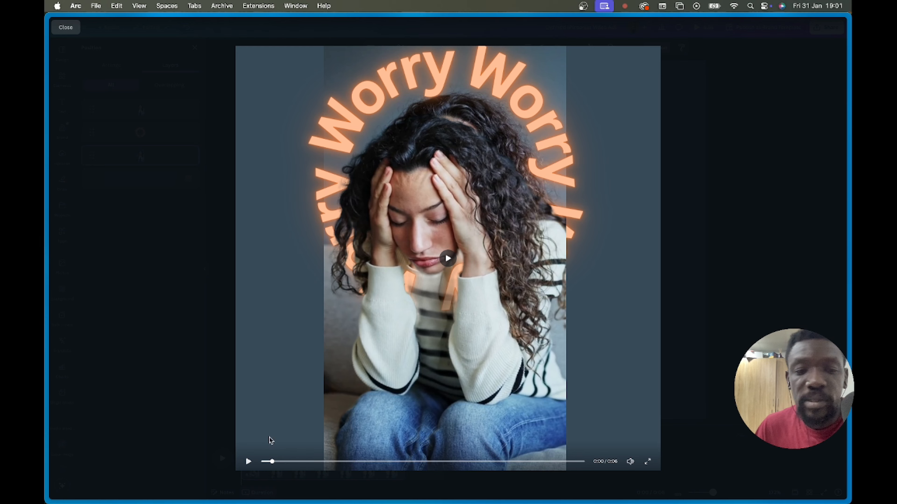
{"action": "left_click", "coordinate": [248, 462]}
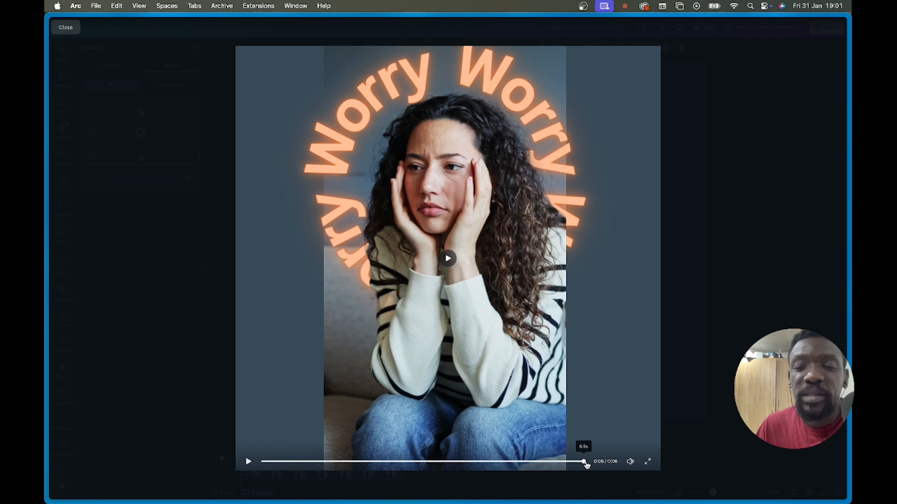
{"action": "left_click_drag", "start_coordinate": [583, 461], "coordinate": [486, 466]}
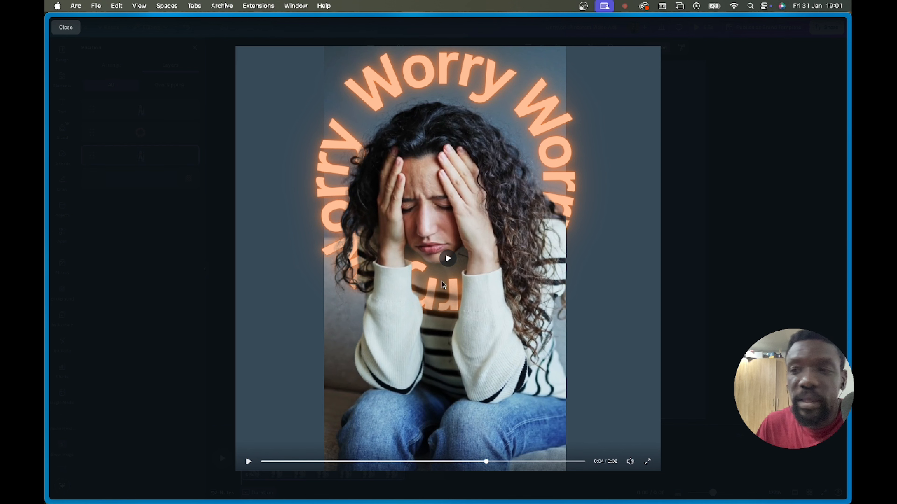
{"action": "left_click", "coordinate": [447, 257]}
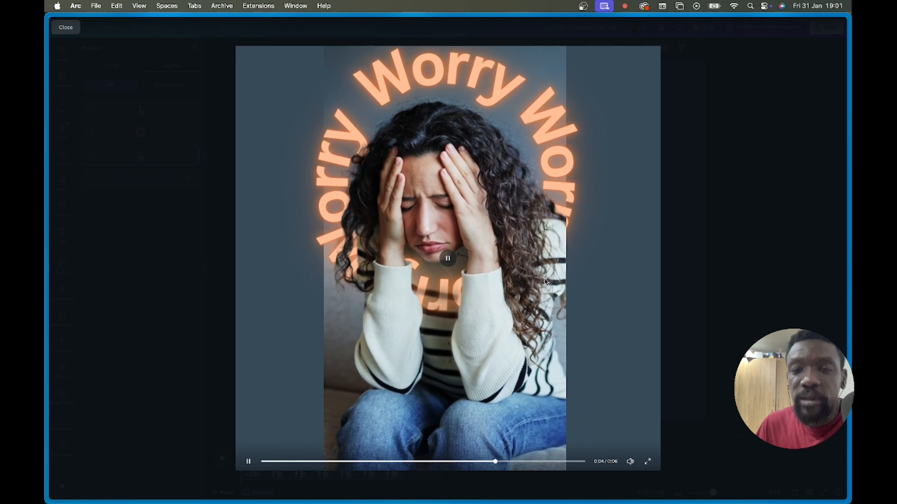
{"action": "left_click", "coordinate": [720, 252]}
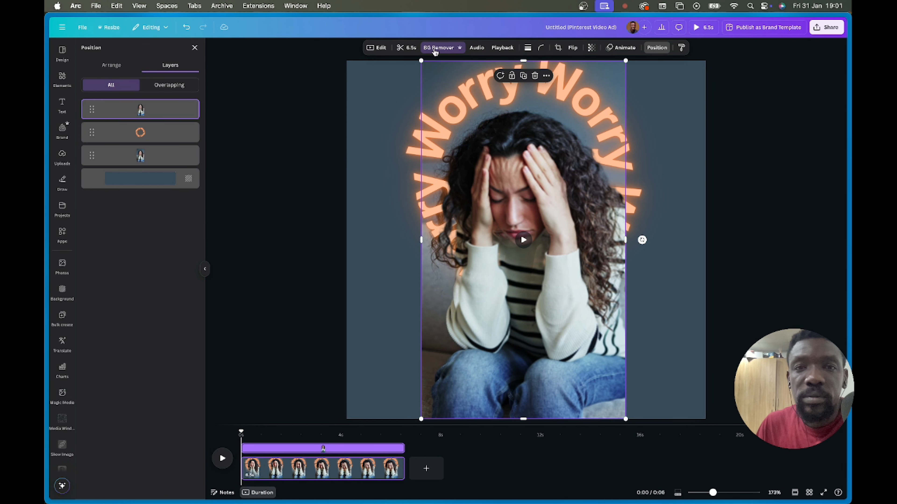
- Apply BG Remover to the woman video, scrub to 1.2 seconds, and select the curved Worry text
{"action": "left_click", "coordinate": [376, 48]}
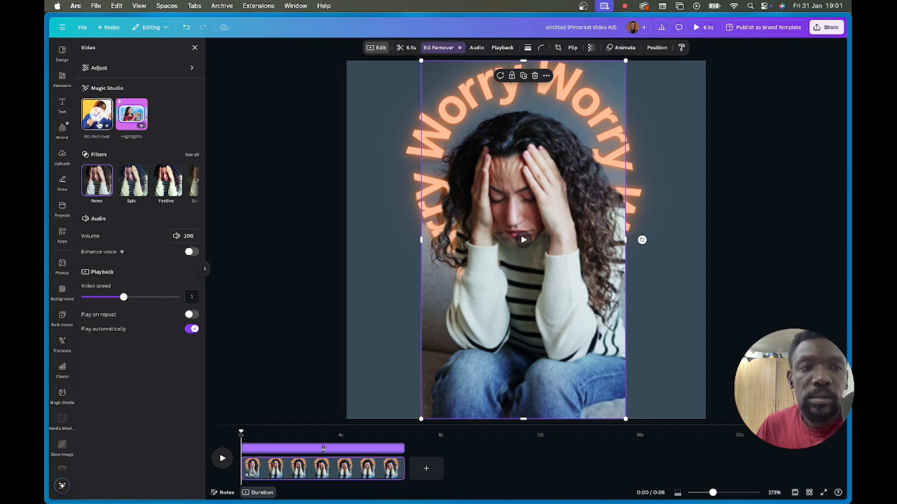
{"action": "left_click", "coordinate": [100, 115]}
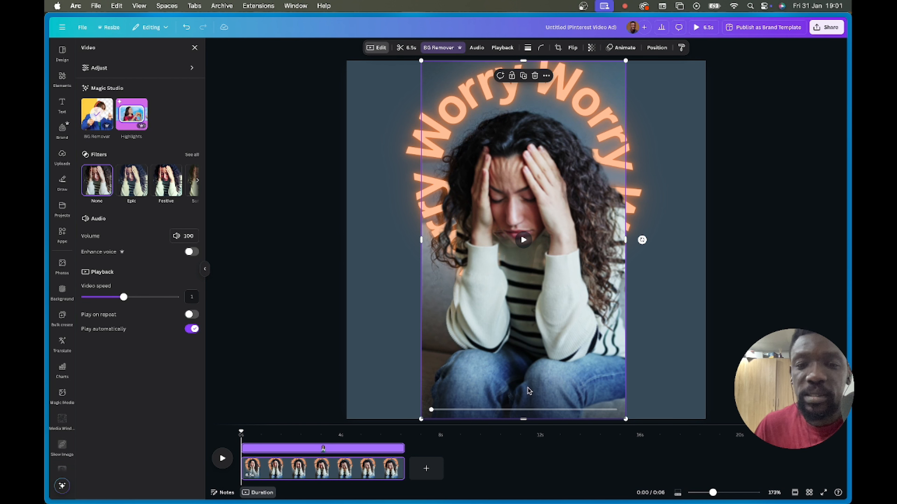
{"action": "left_click_drag", "start_coordinate": [431, 410], "coordinate": [521, 410]}
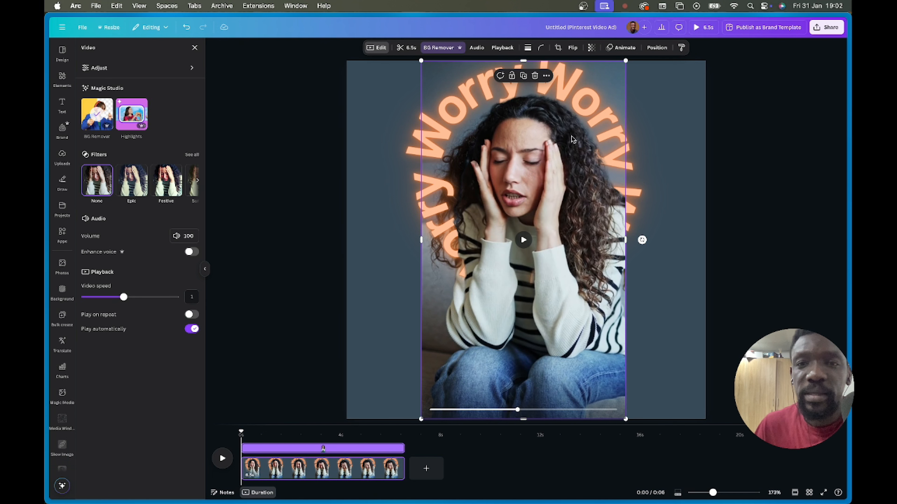
{"action": "left_click", "coordinate": [638, 169]}
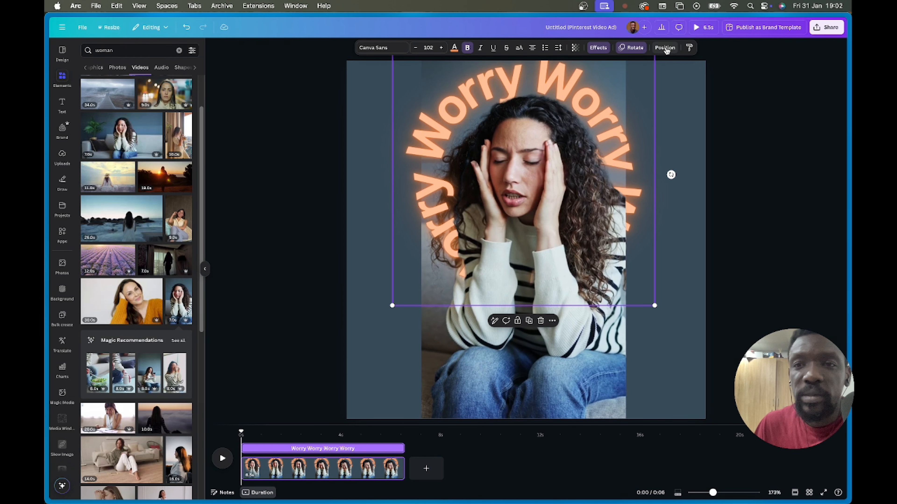
- Show the Layers list again and advance the timeline playhead to a later frame
{"action": "left_click", "coordinate": [664, 48]}
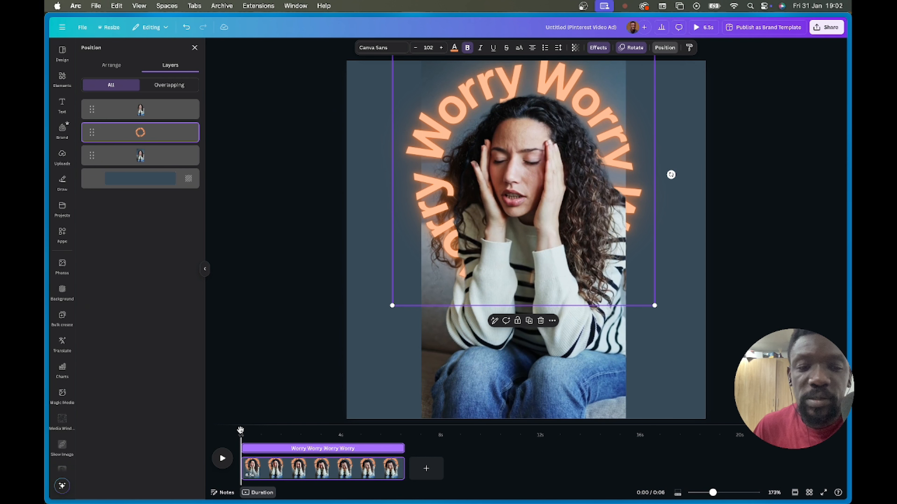
{"action": "left_click_drag", "start_coordinate": [241, 432], "coordinate": [343, 437]}
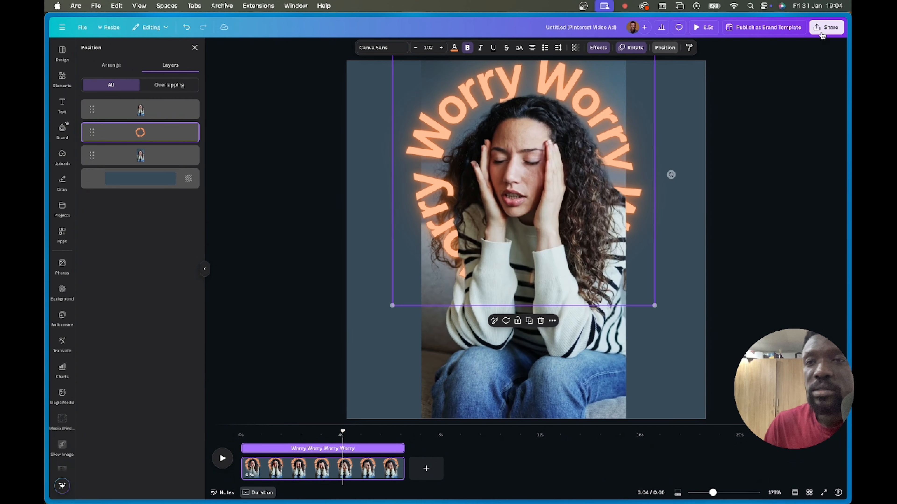
- Open the Pinterest Video Ad's download options and set the file type to JPG
{"action": "left_click", "coordinate": [826, 27]}
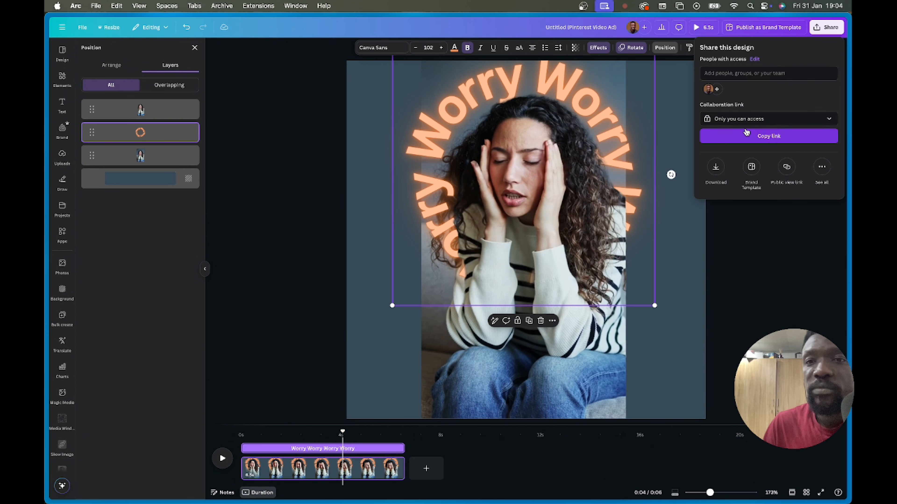
{"action": "left_click", "coordinate": [717, 168]}
{"action": "left_click", "coordinate": [766, 78]}
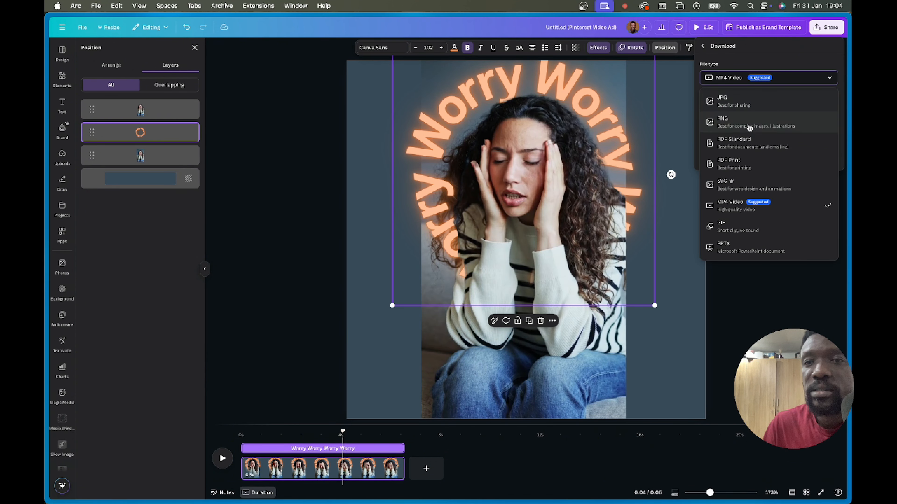
{"action": "left_click", "coordinate": [741, 102]}
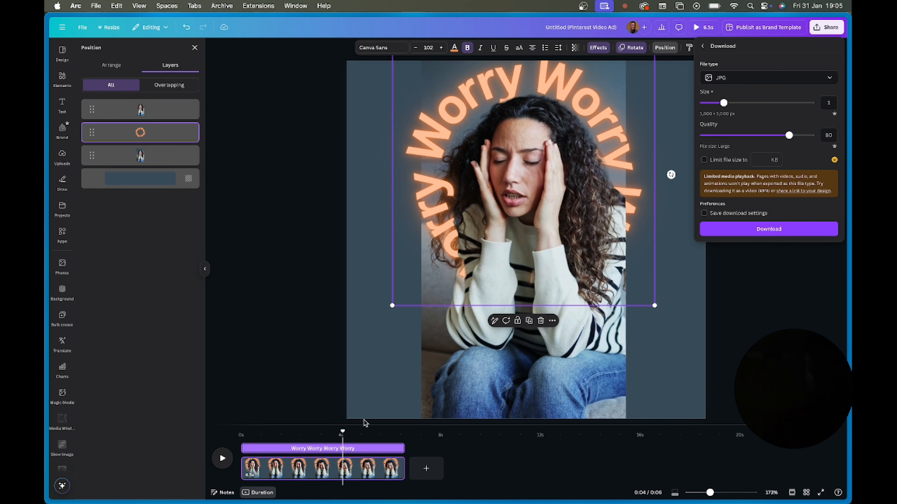
{"action": "mouse_move", "coordinate": [436, 495]}
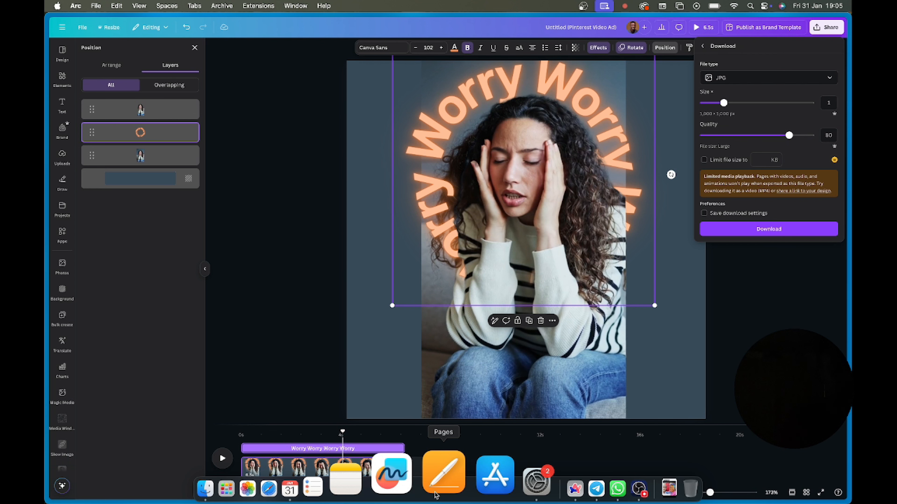